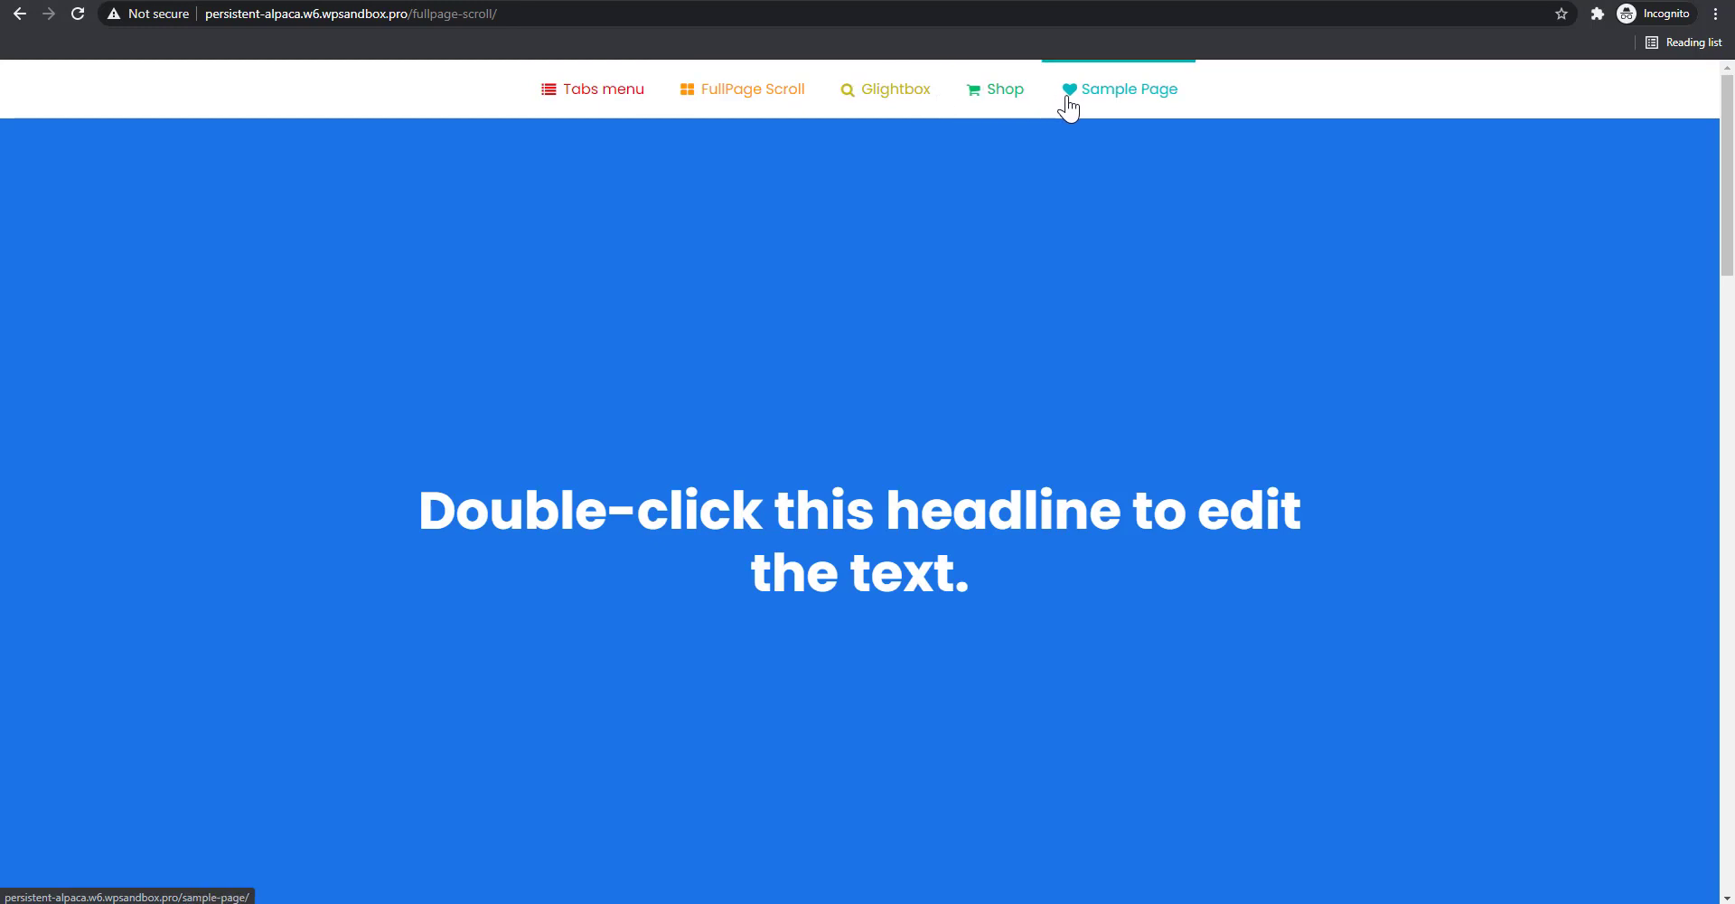
mouse_move(1092, 108)
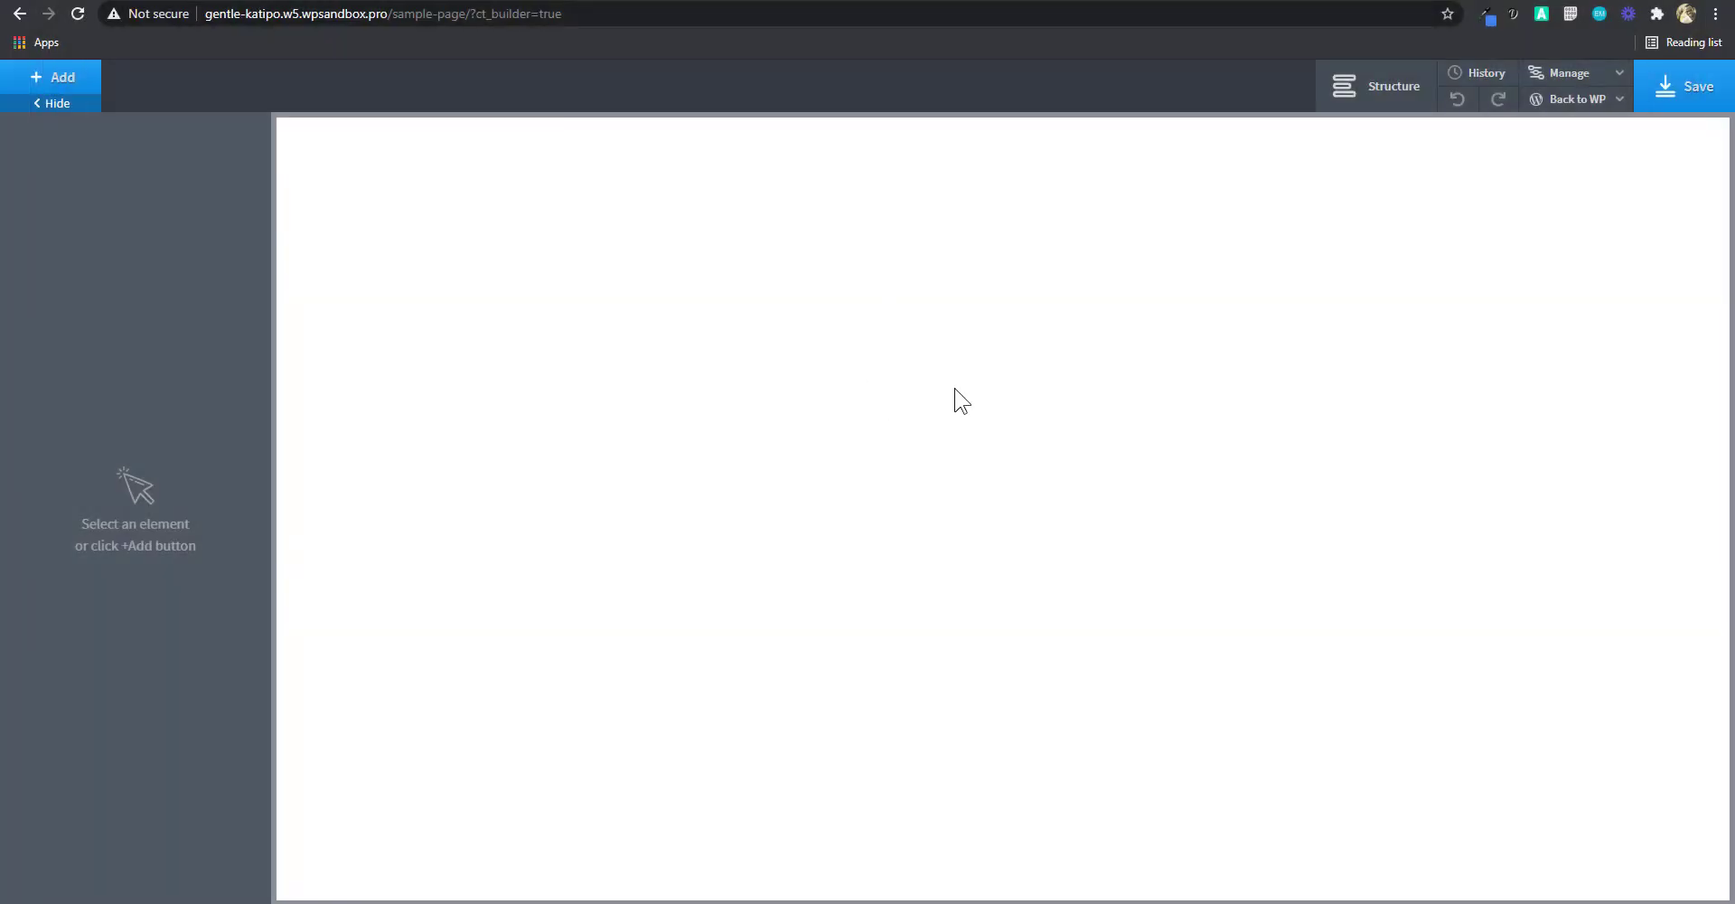
Search the components for "head" and add a Header Builder element to the empty page.
left_click(54, 87)
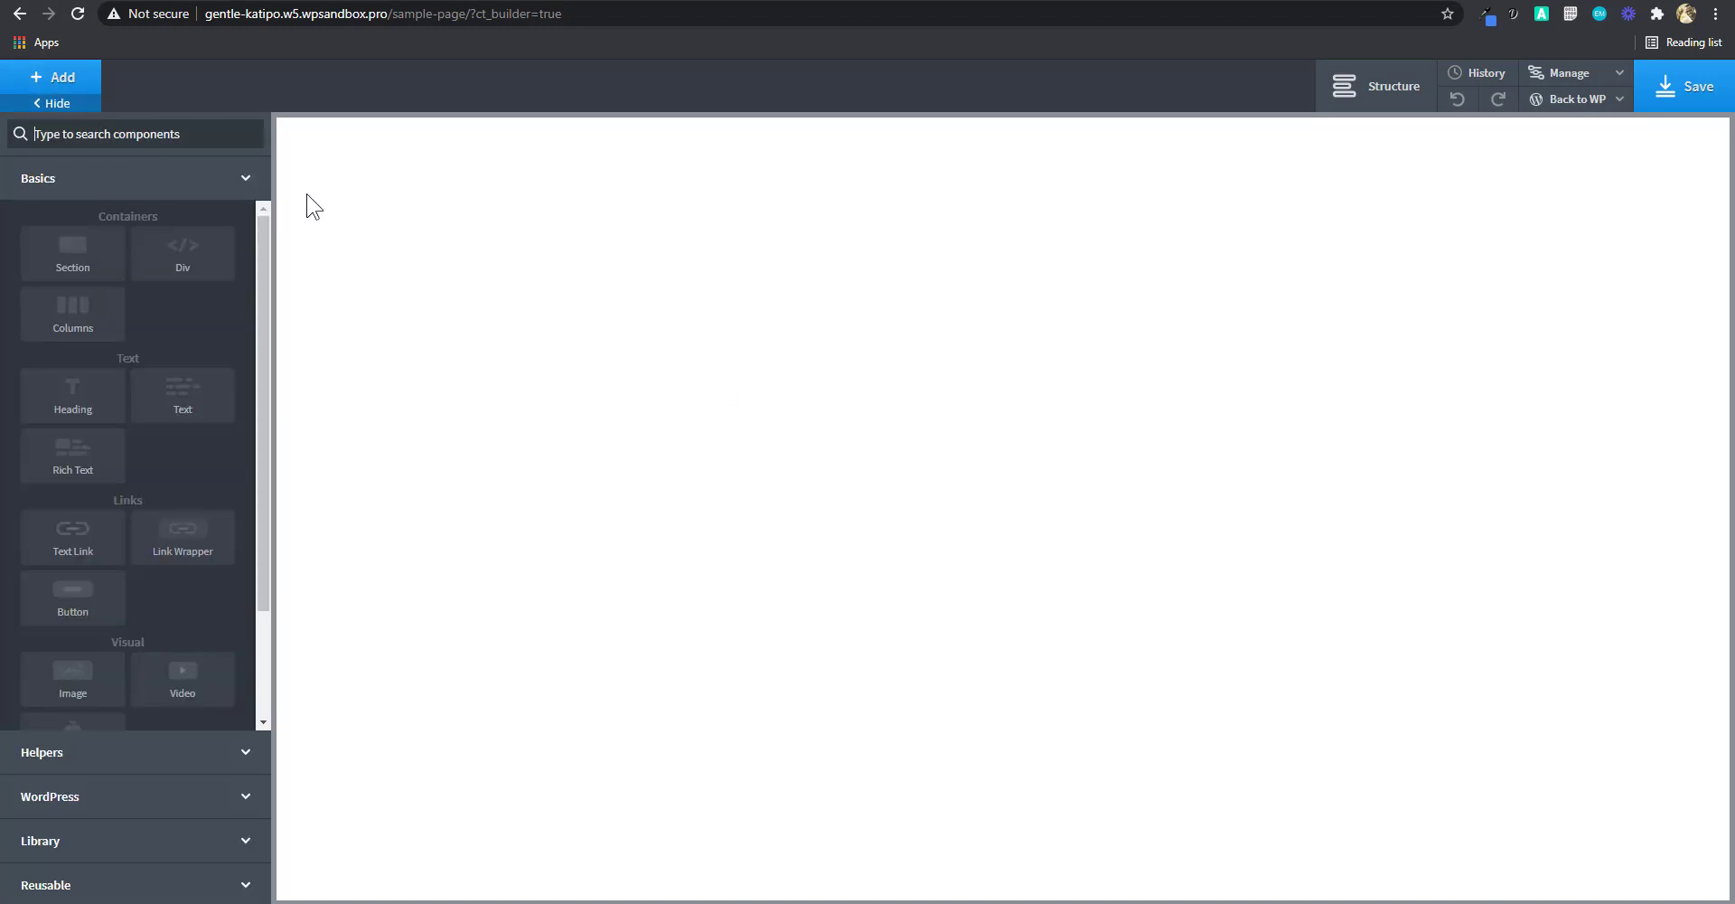
type("head")
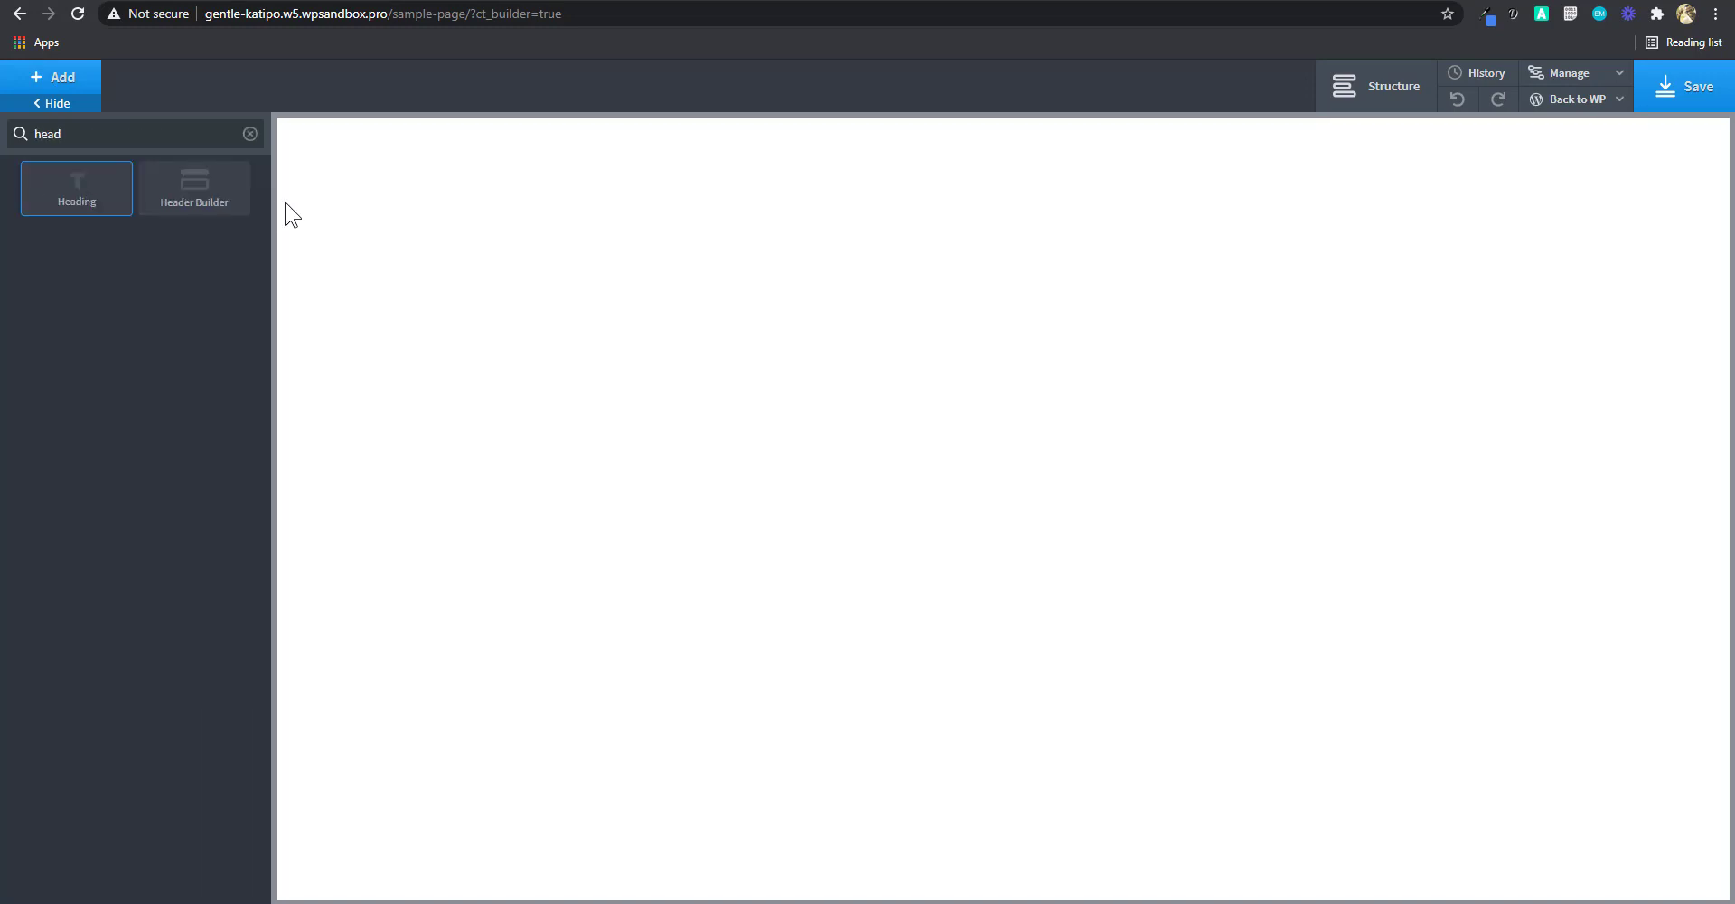
left_click(211, 194)
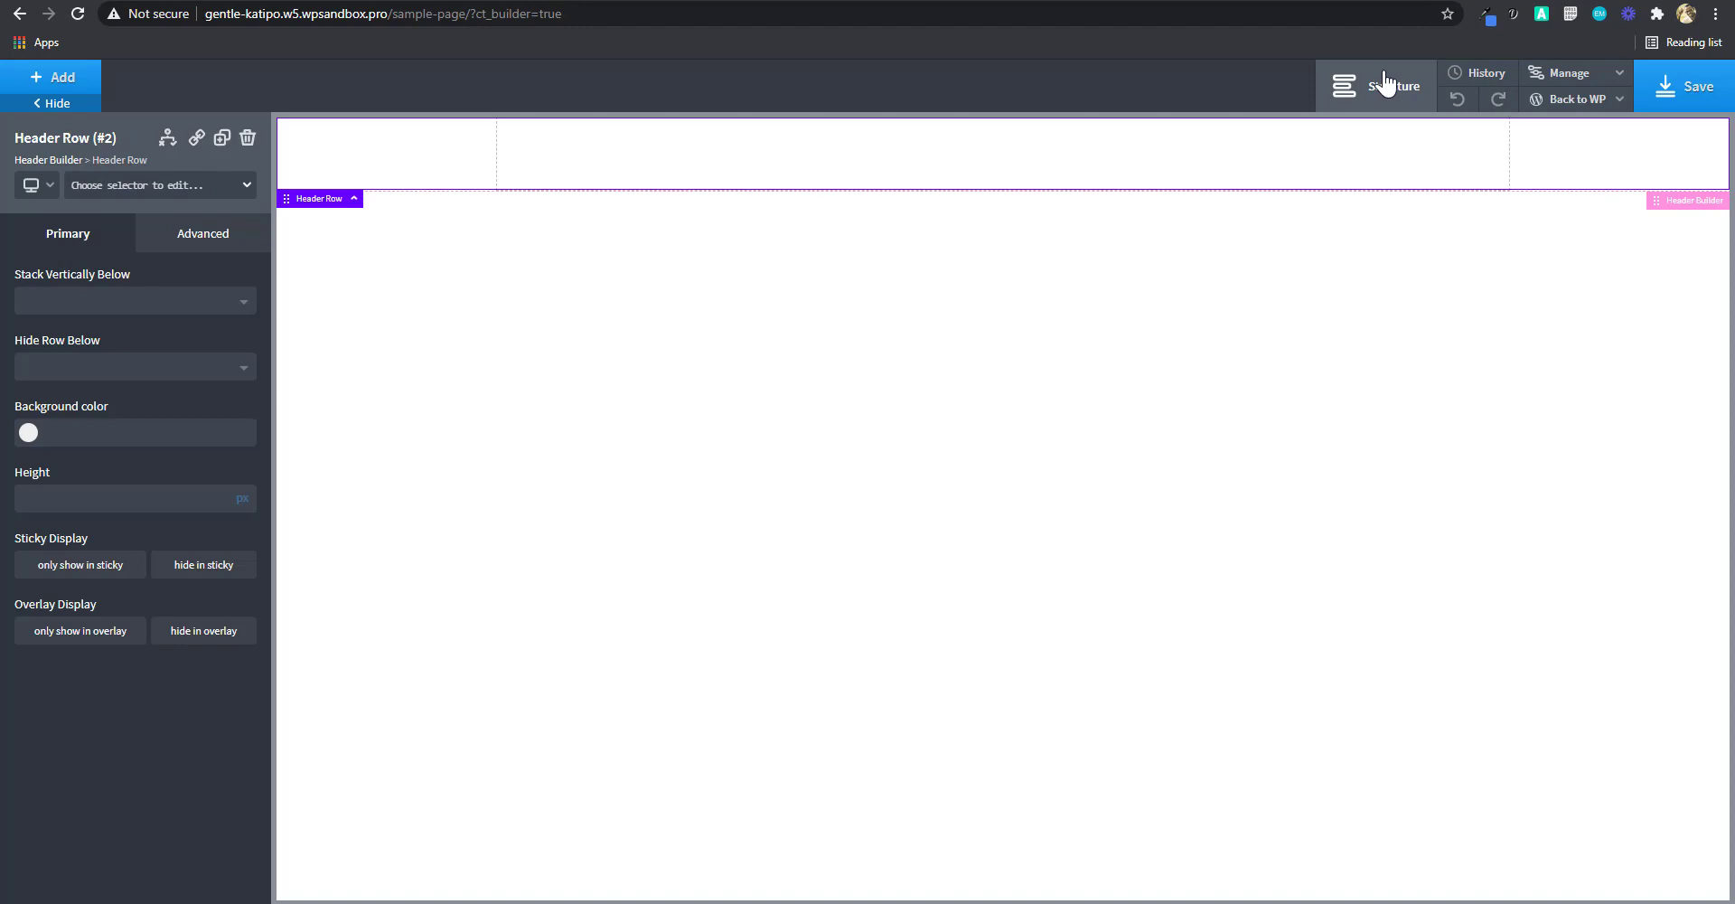
Add a Menu element to the header row and move it into Row Center in the structure tree.
left_click(1380, 79)
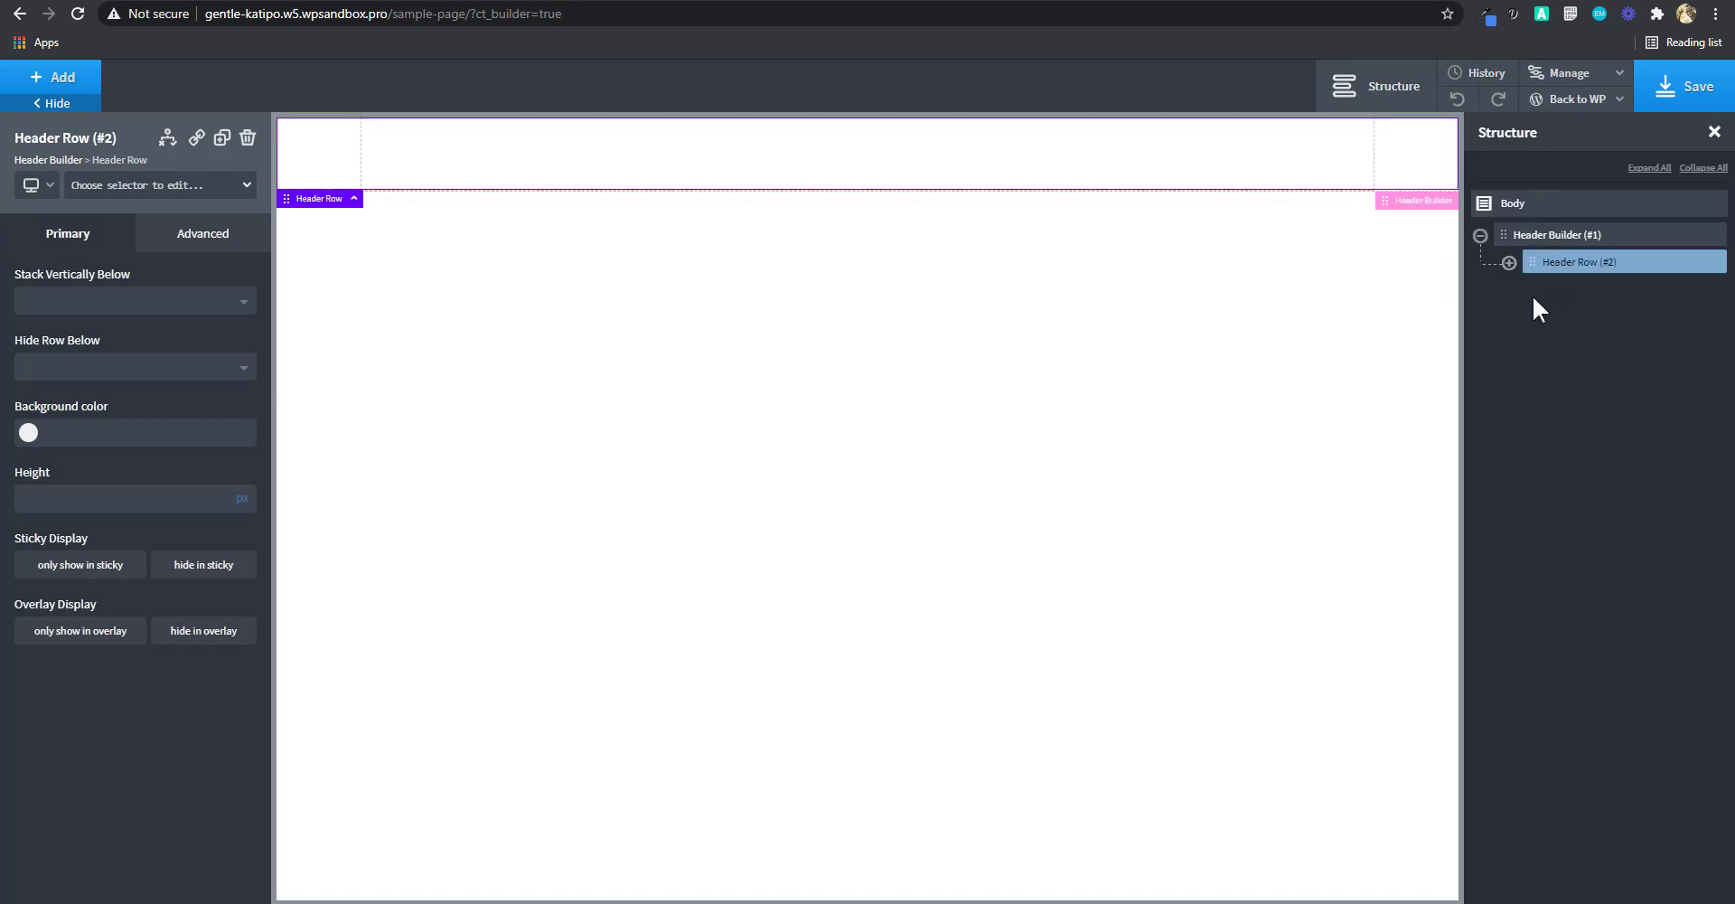
left_click(1509, 262)
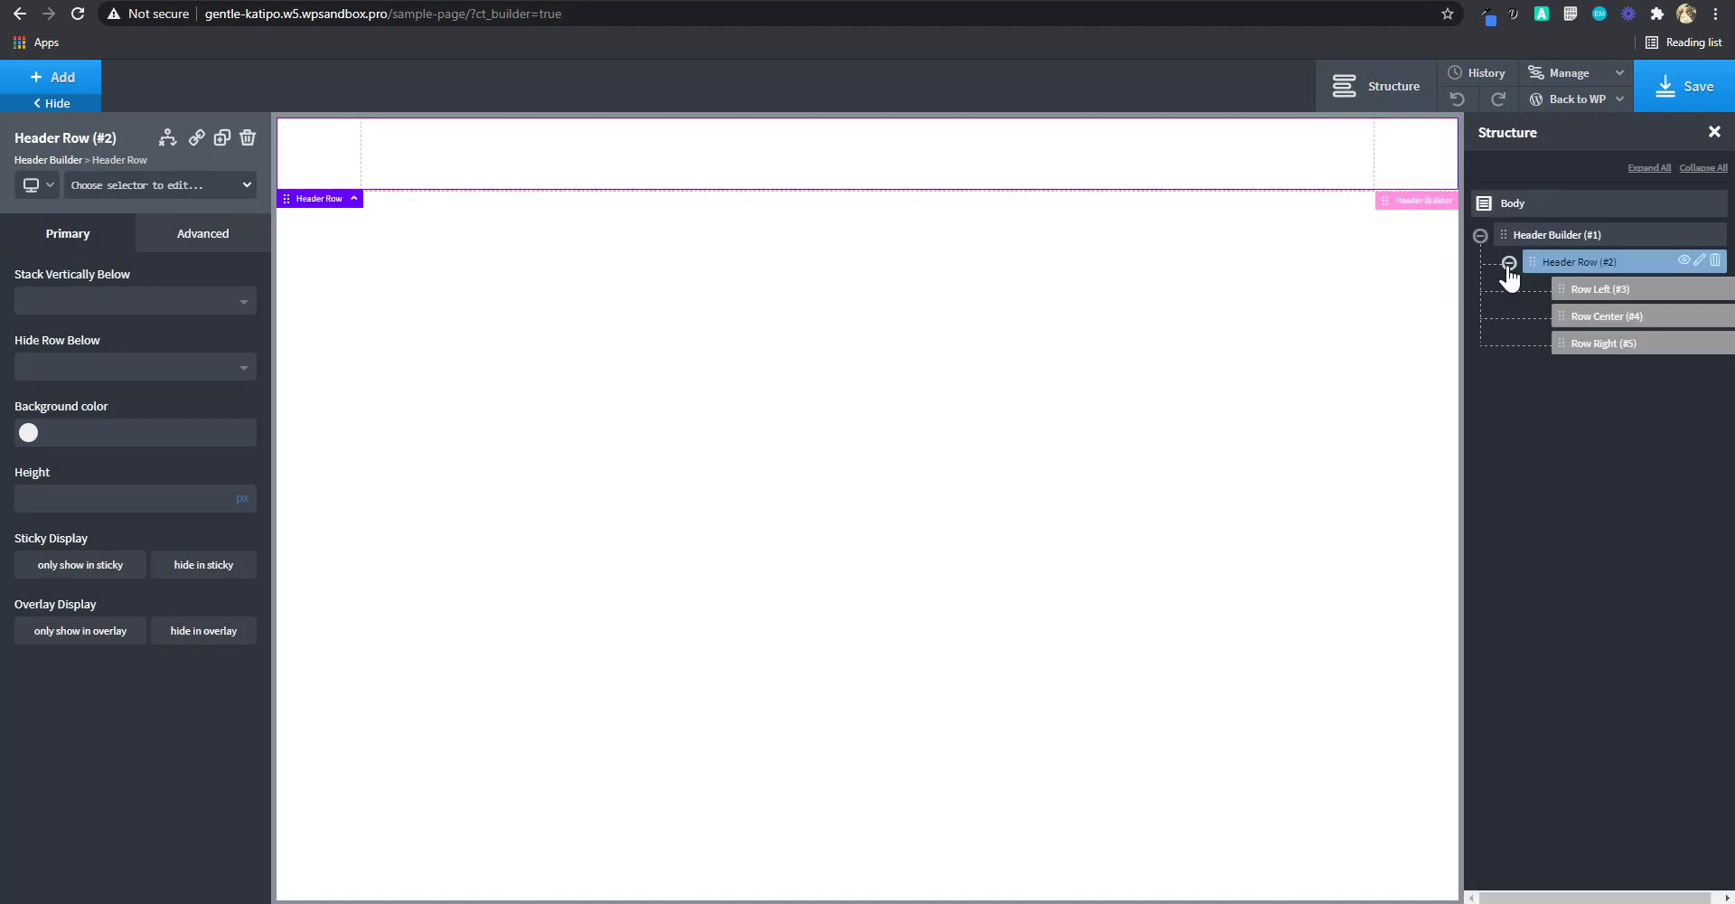
left_click(59, 83)
type("menu")
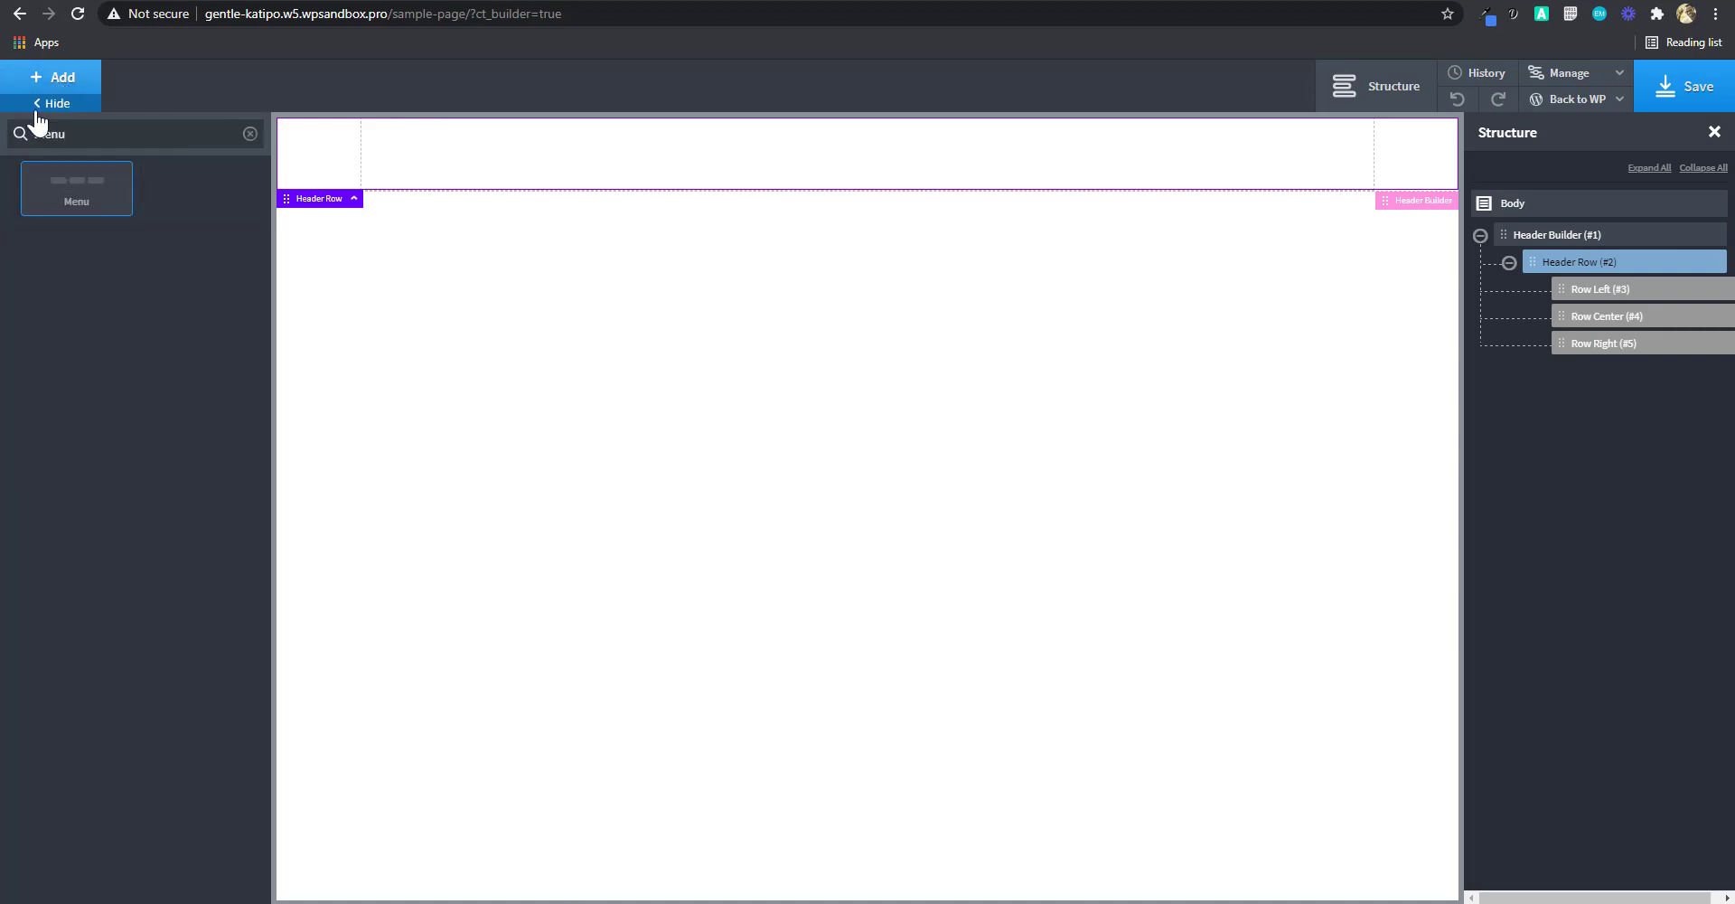
left_click(70, 184)
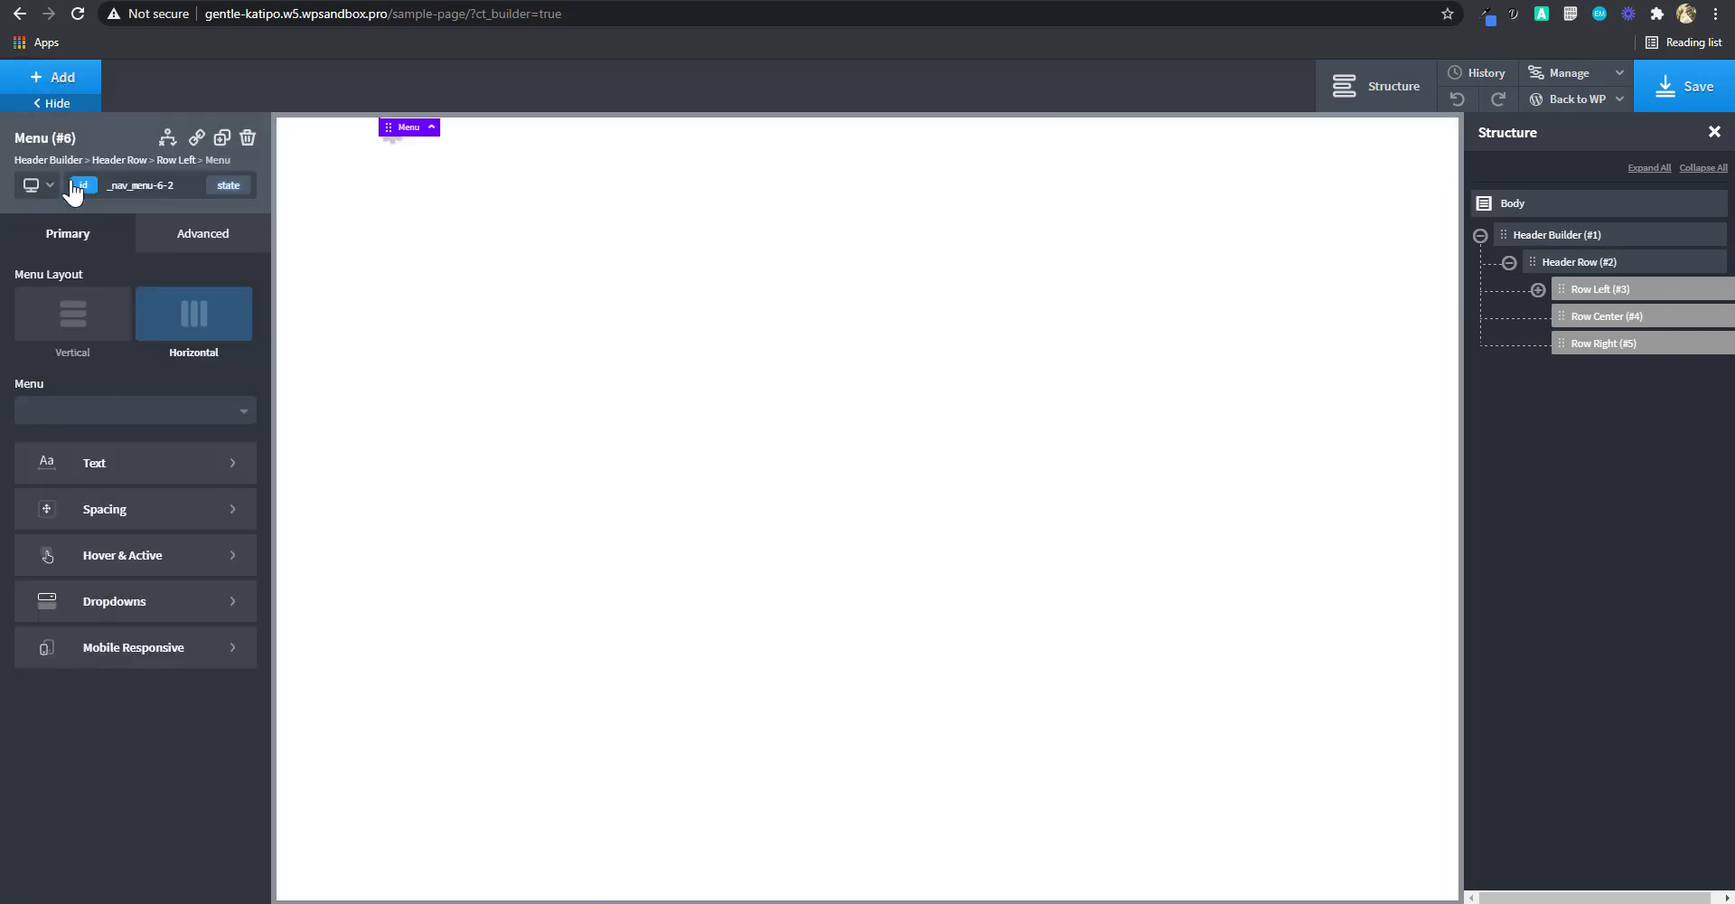
left_click(1538, 290)
mouse_move(1613, 334)
left_mouse_down()
mouse_move(1590, 320)
mouse_move(1581, 338)
mouse_move(1584, 319)
mouse_move(1595, 334)
left_mouse_up()
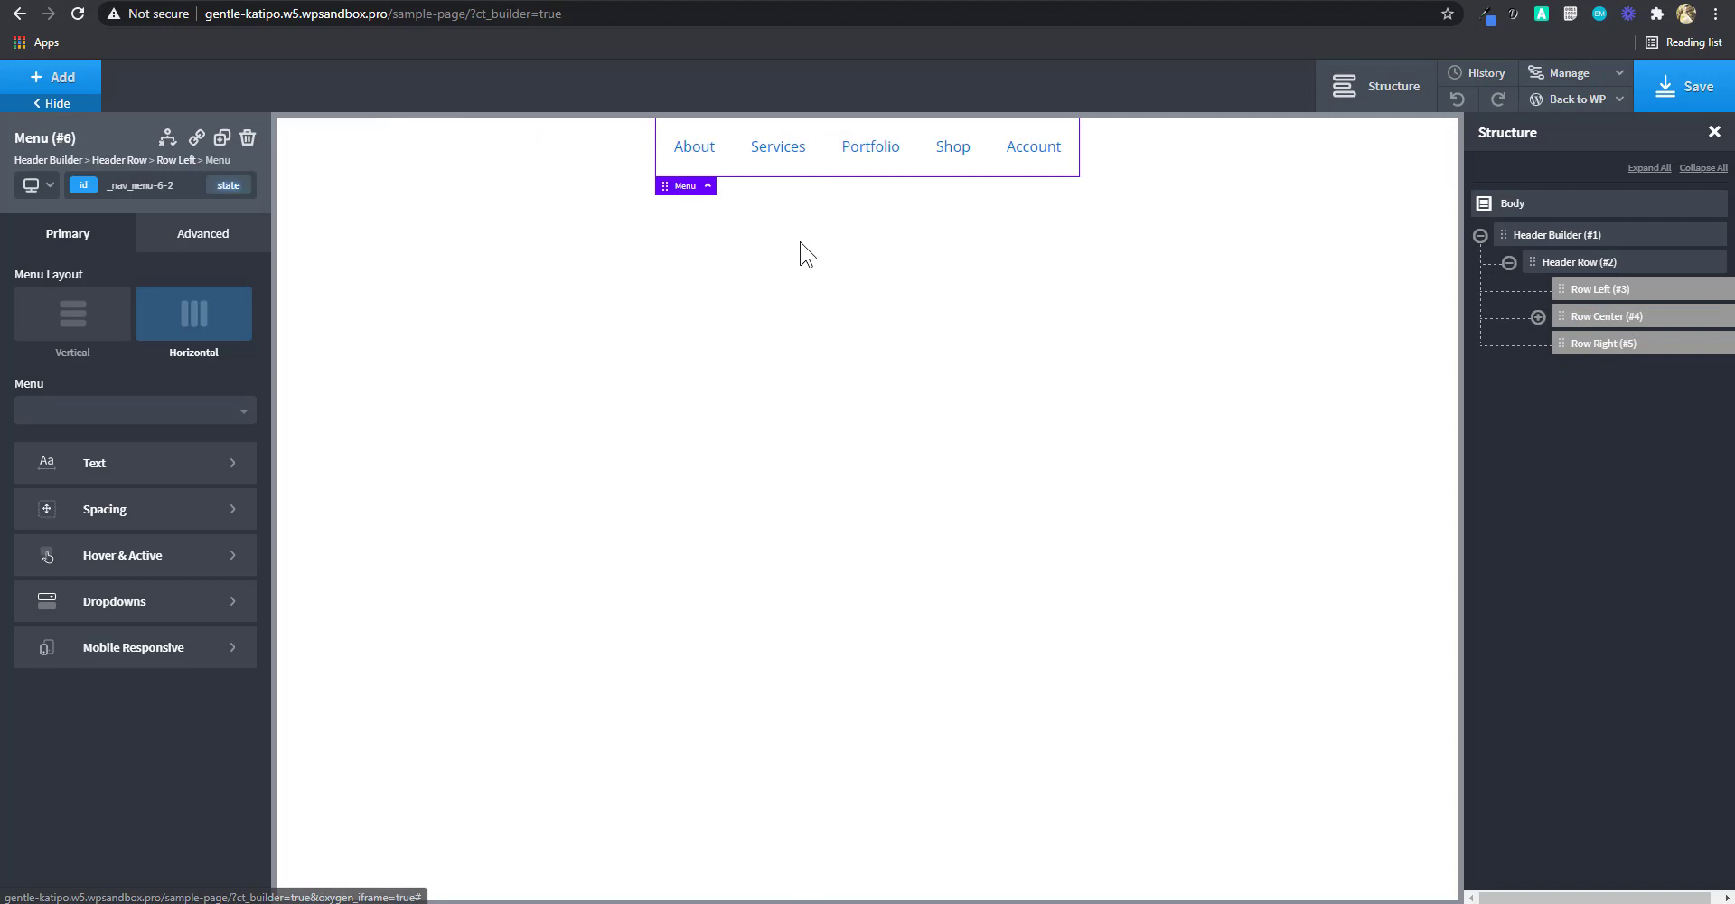
Assign Main Navigation to the menu element and clear its hover background color.
left_click(149, 415)
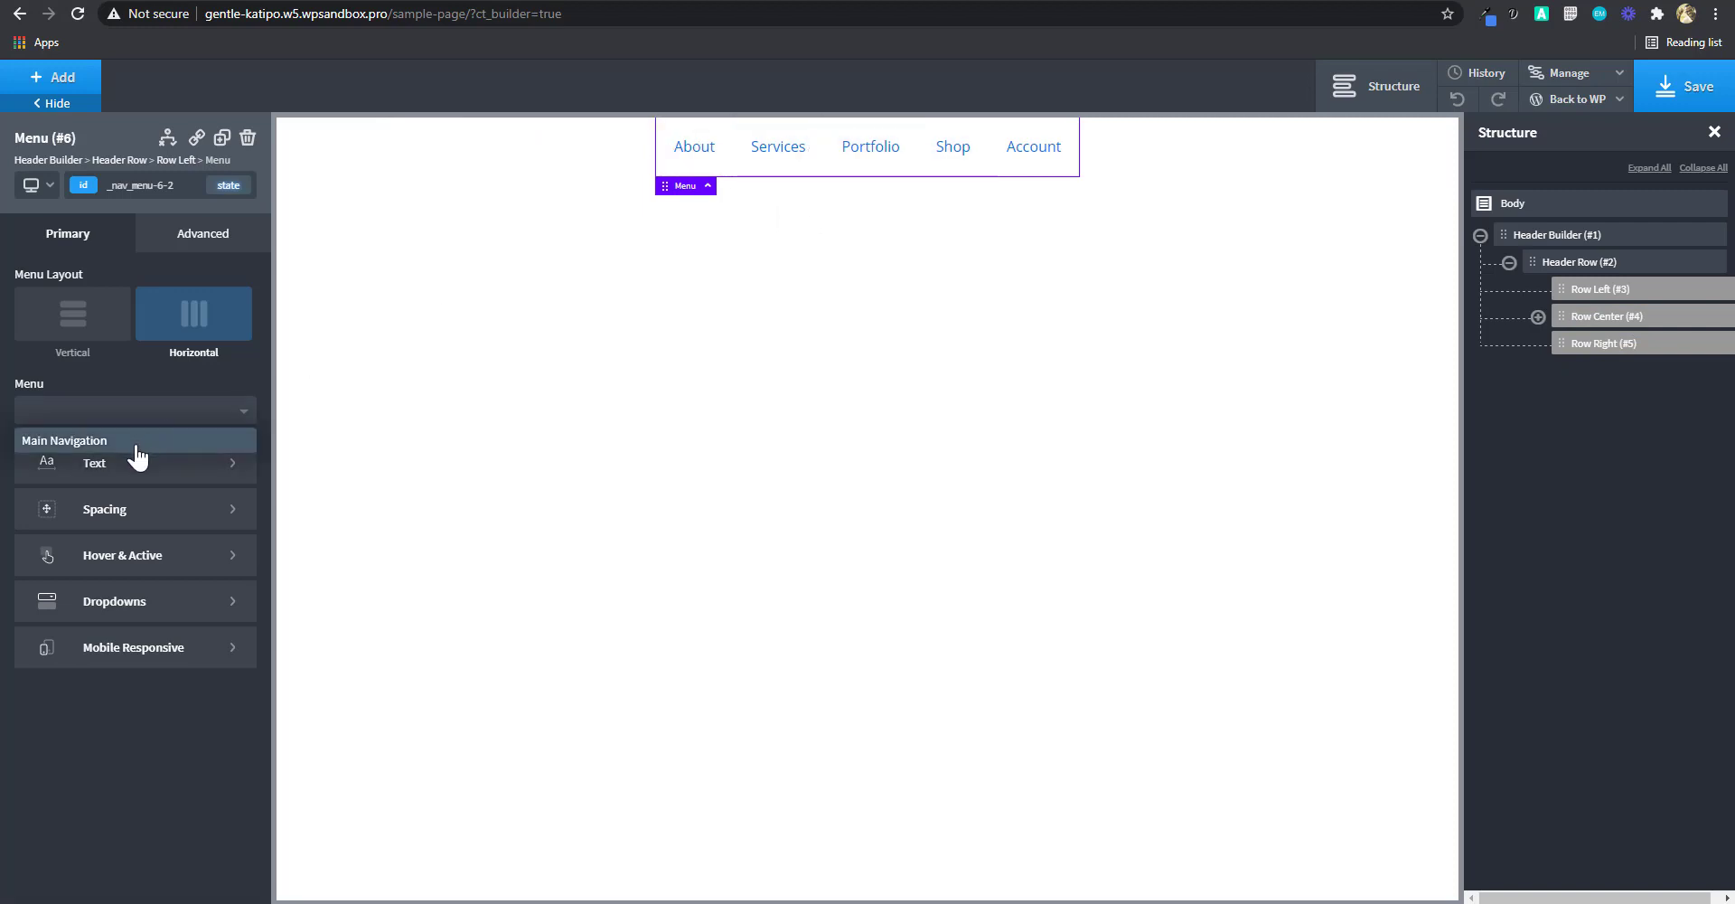
left_click(138, 443)
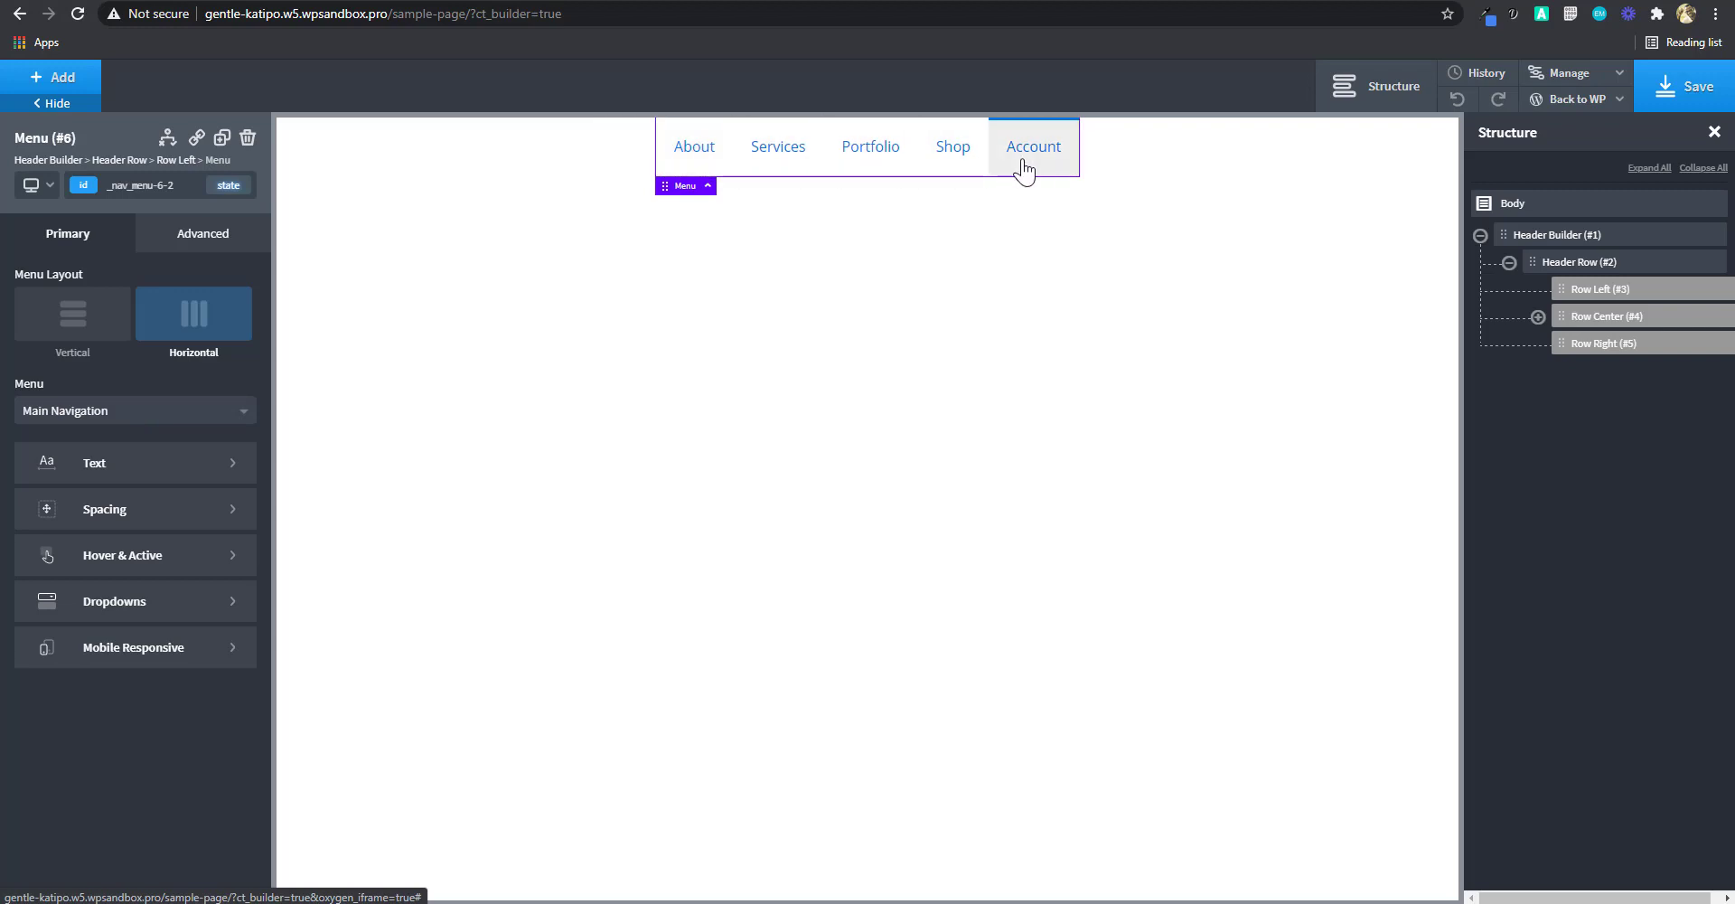
left_click(239, 558)
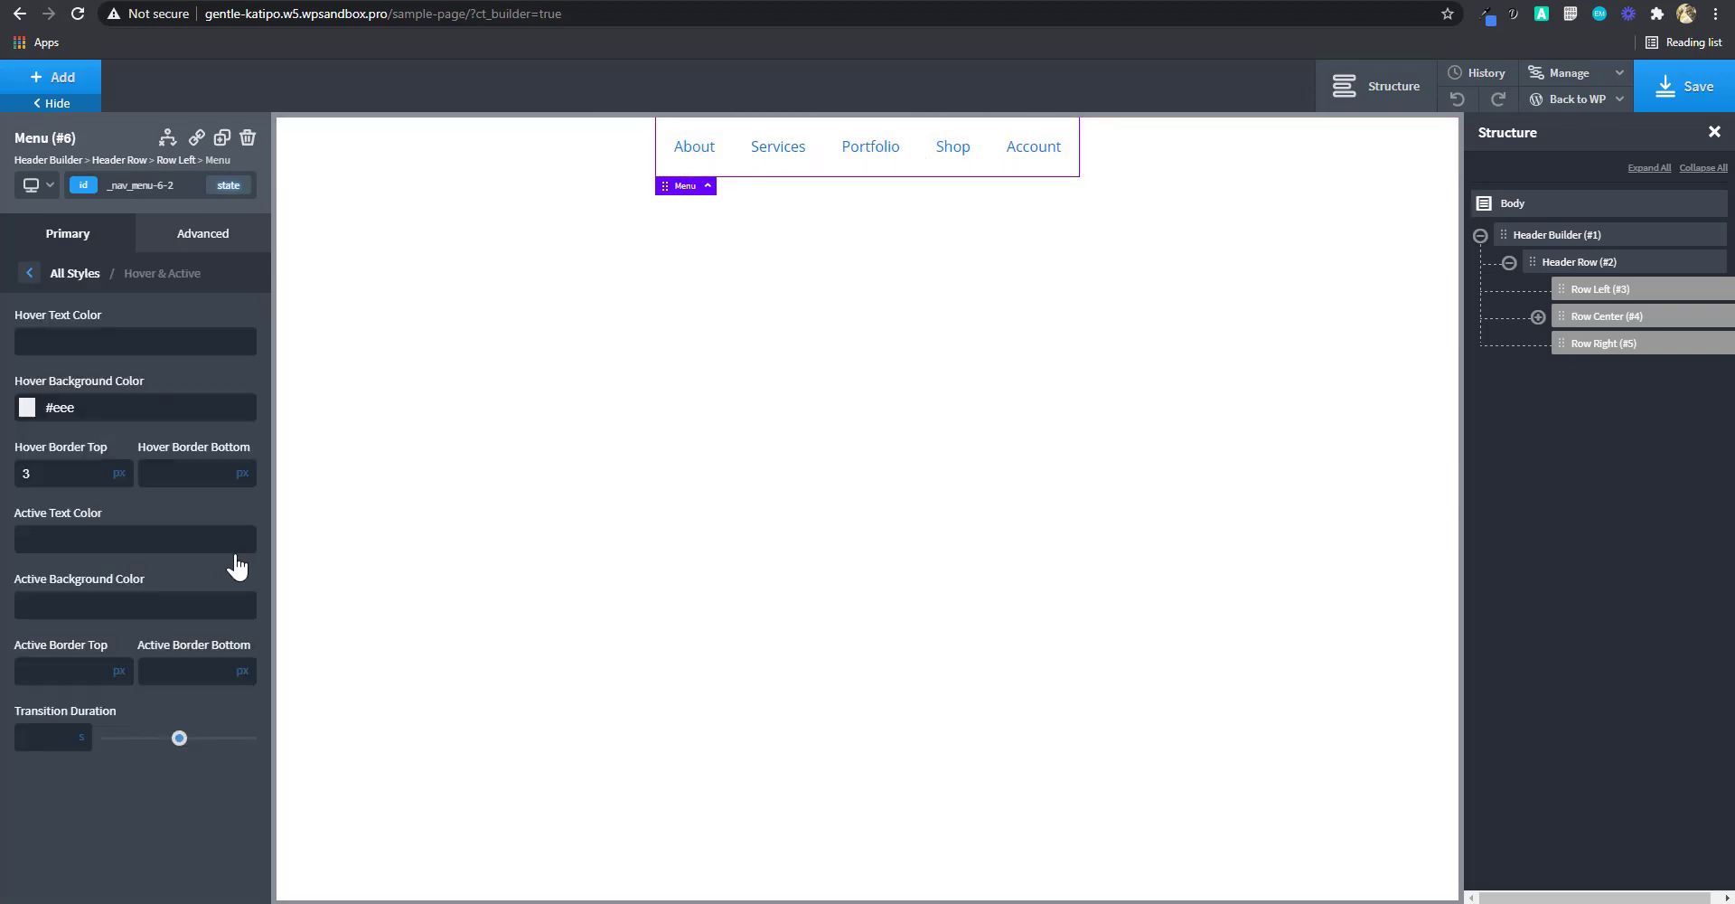
left_click_drag(133, 405, 4, 416)
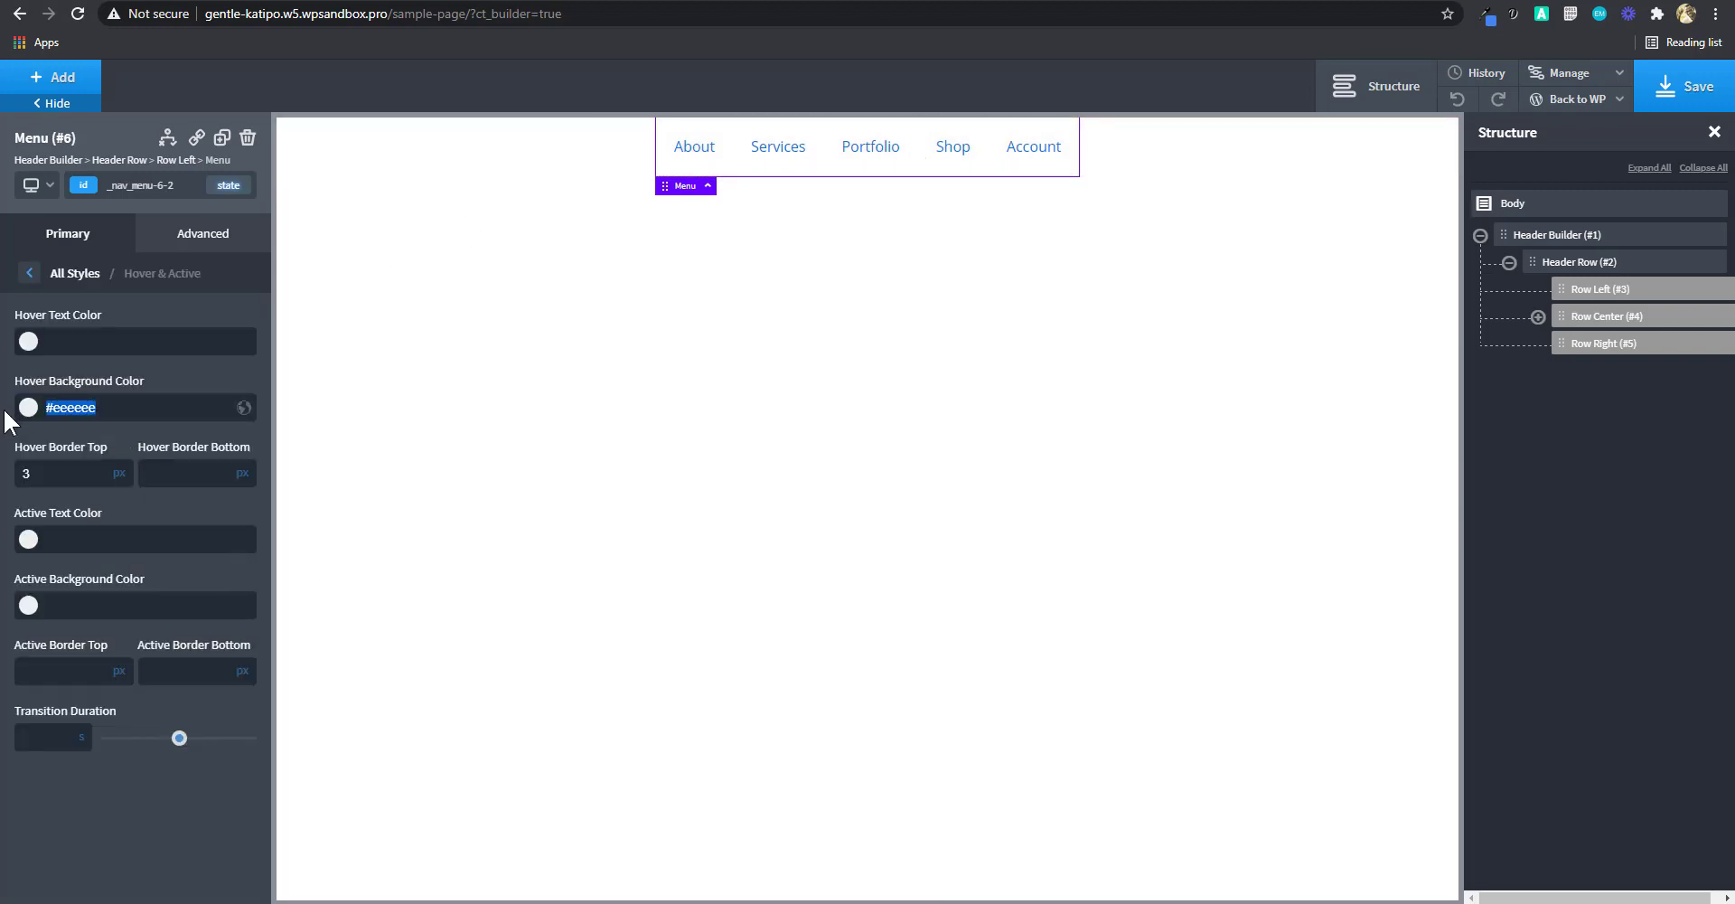
key("BackSpace")
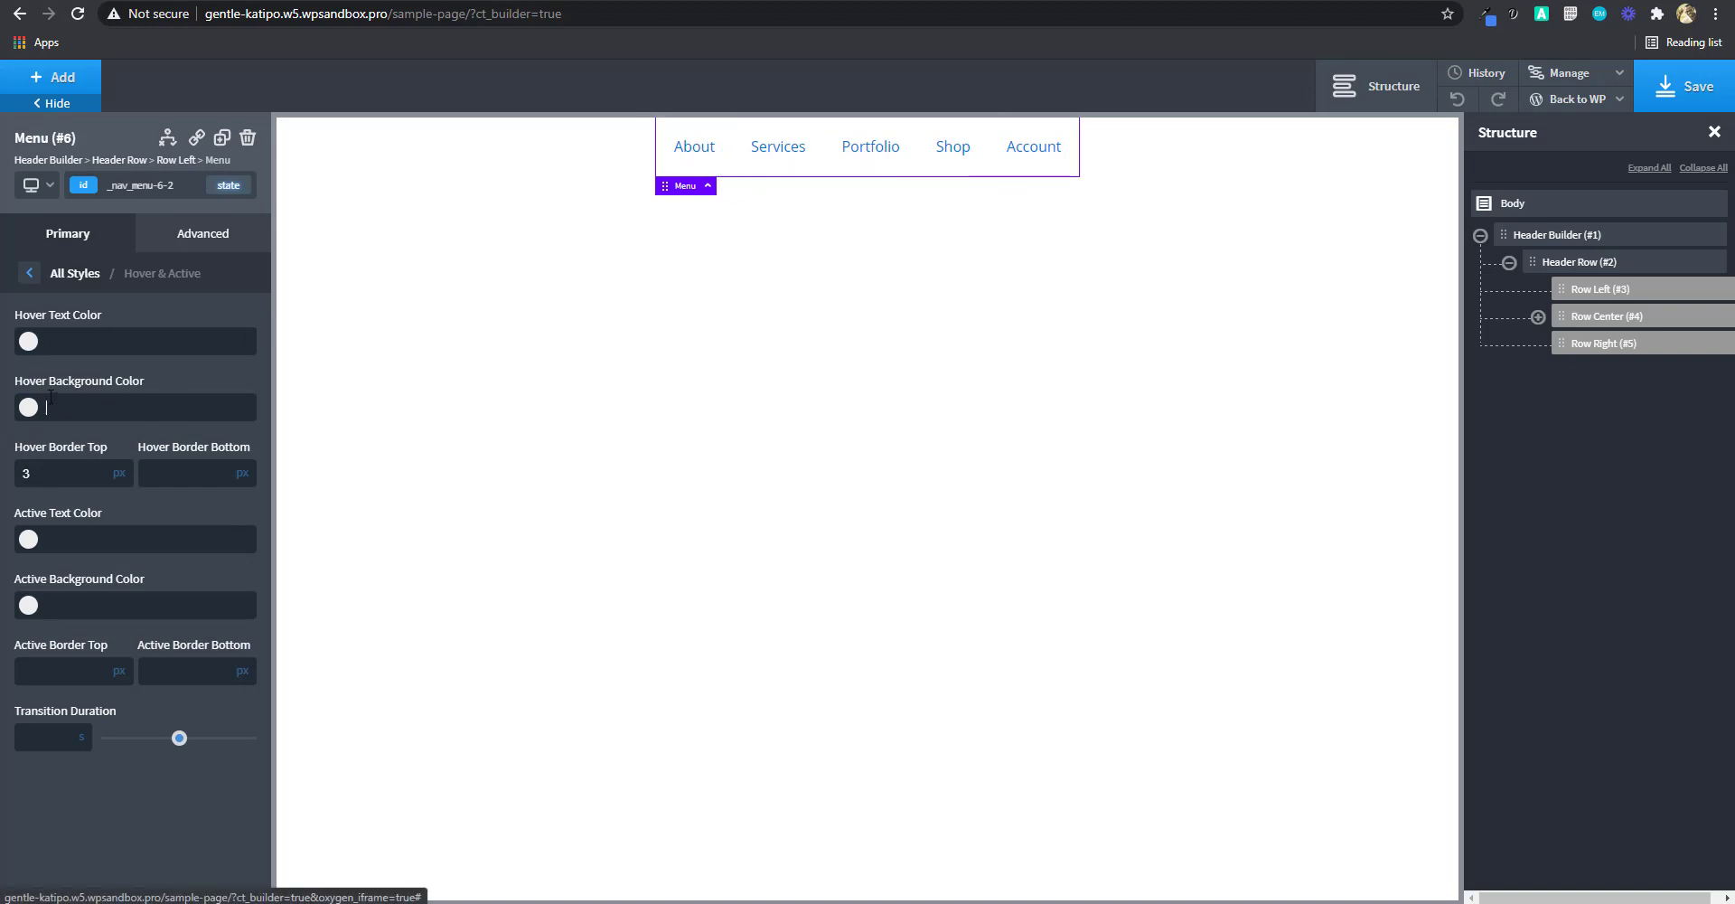
left_click(74, 271)
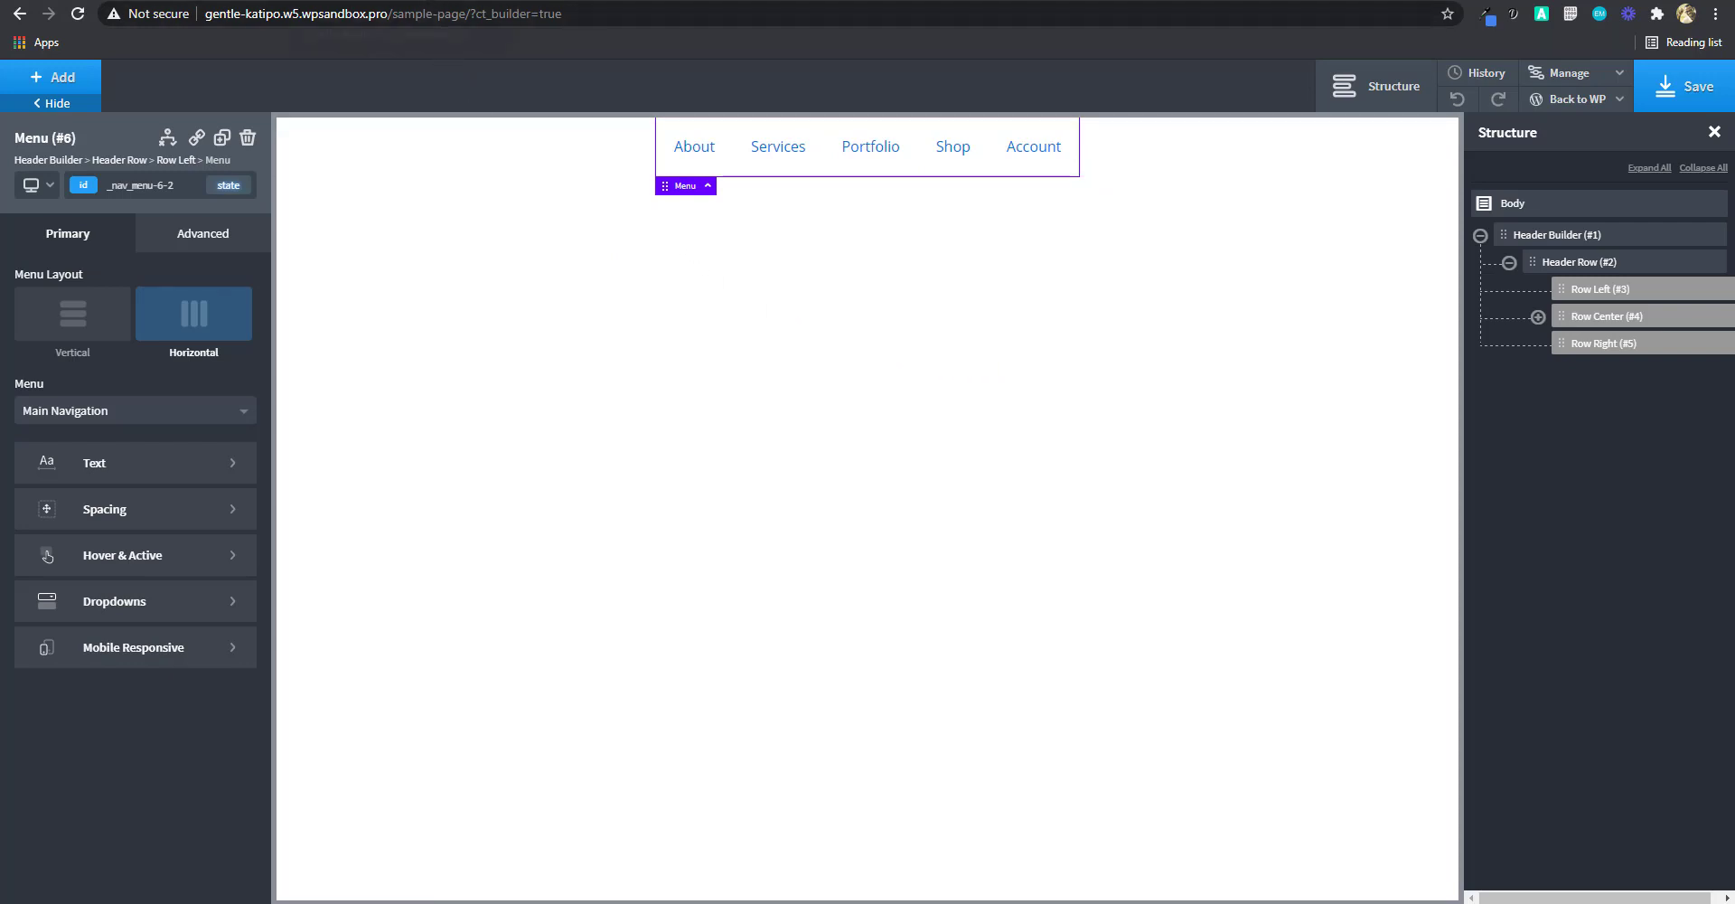
Switch to the WordPress Menus page and open the About item's navigation label for editing.
left_click(402, 1)
left_click(804, 483)
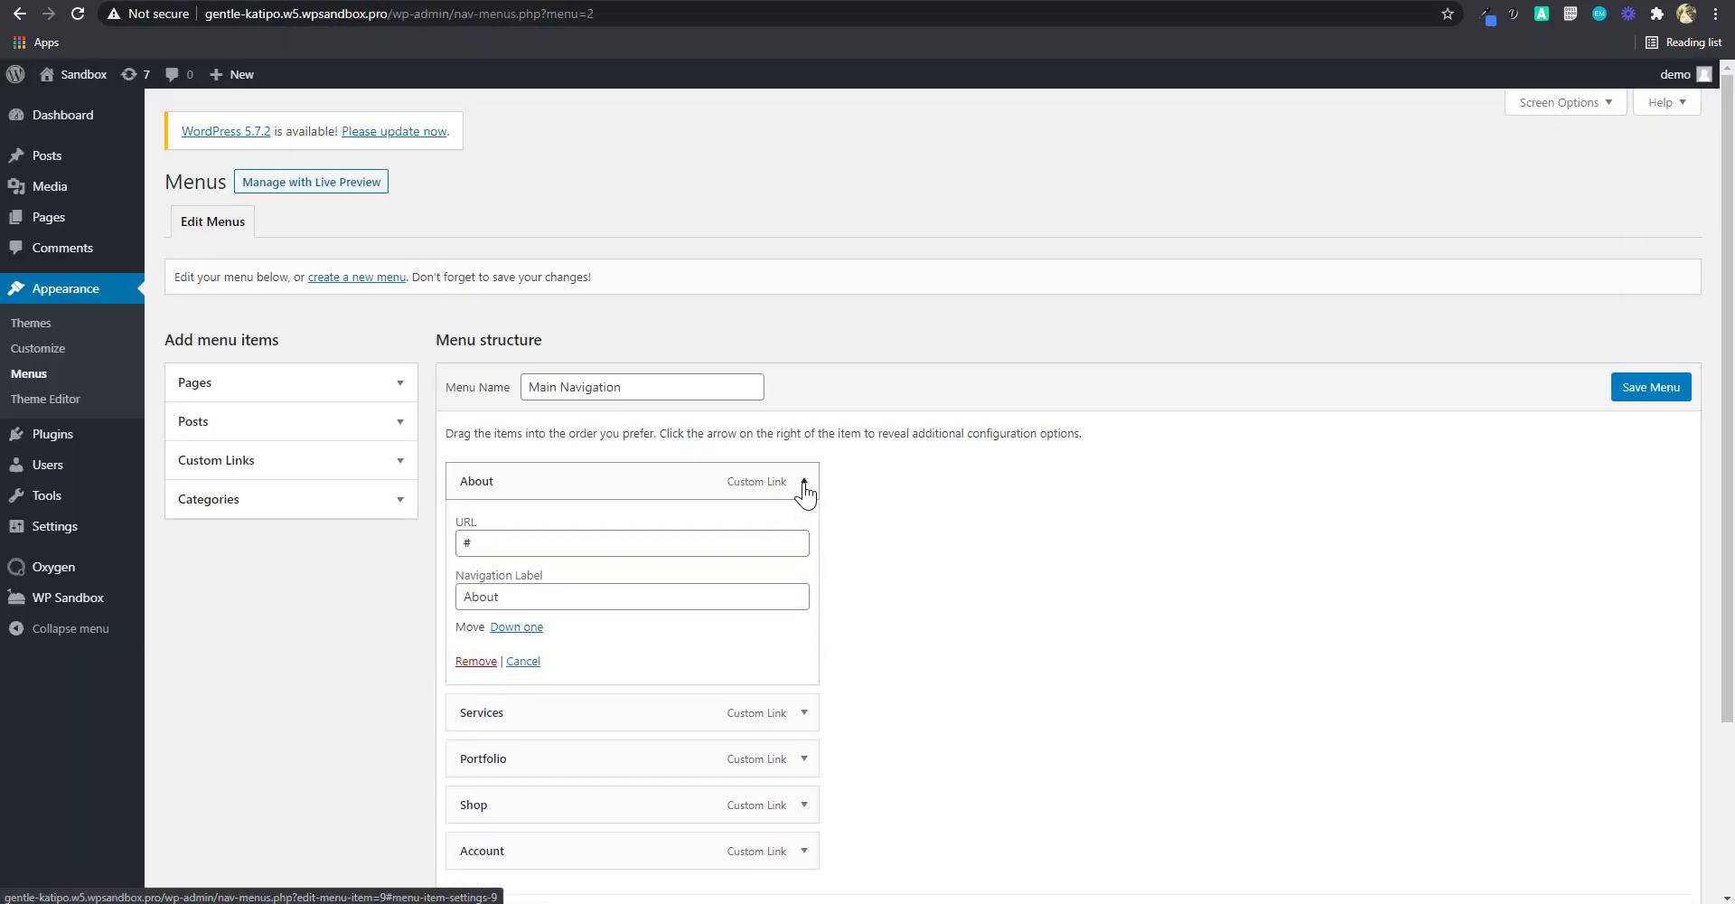
left_click(520, 597)
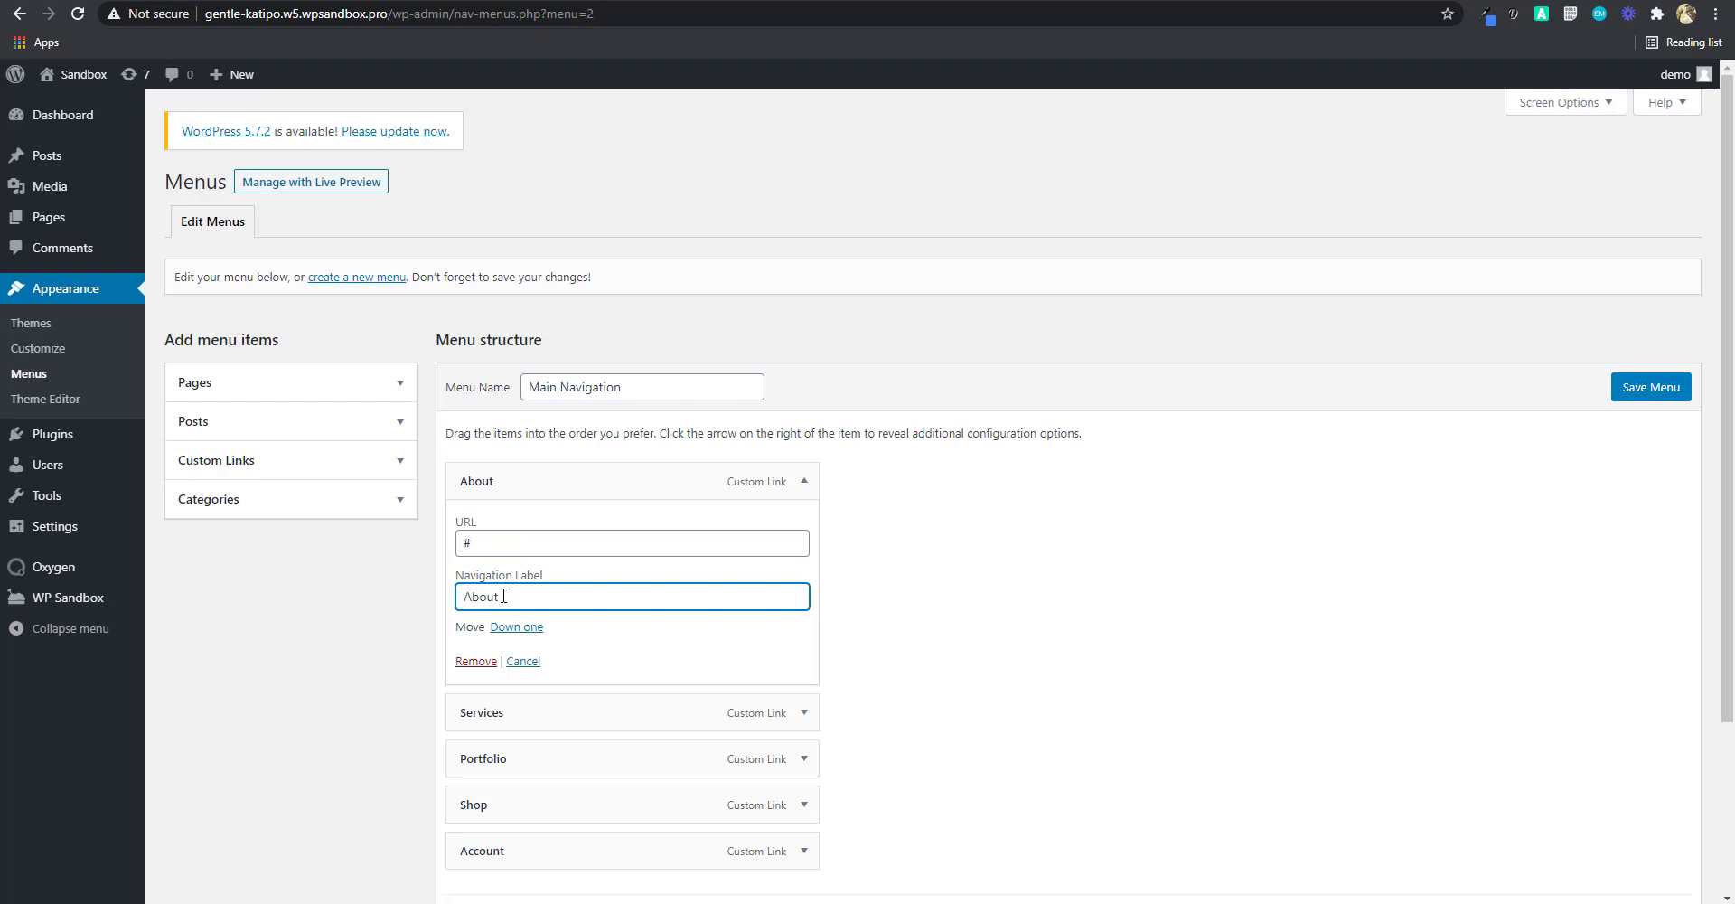
Find the fa-wordpress icon on the Font Awesome cheat sheet with "wor" and insert its HTML tag before the About navigation label.
key("ctrl+Tab")
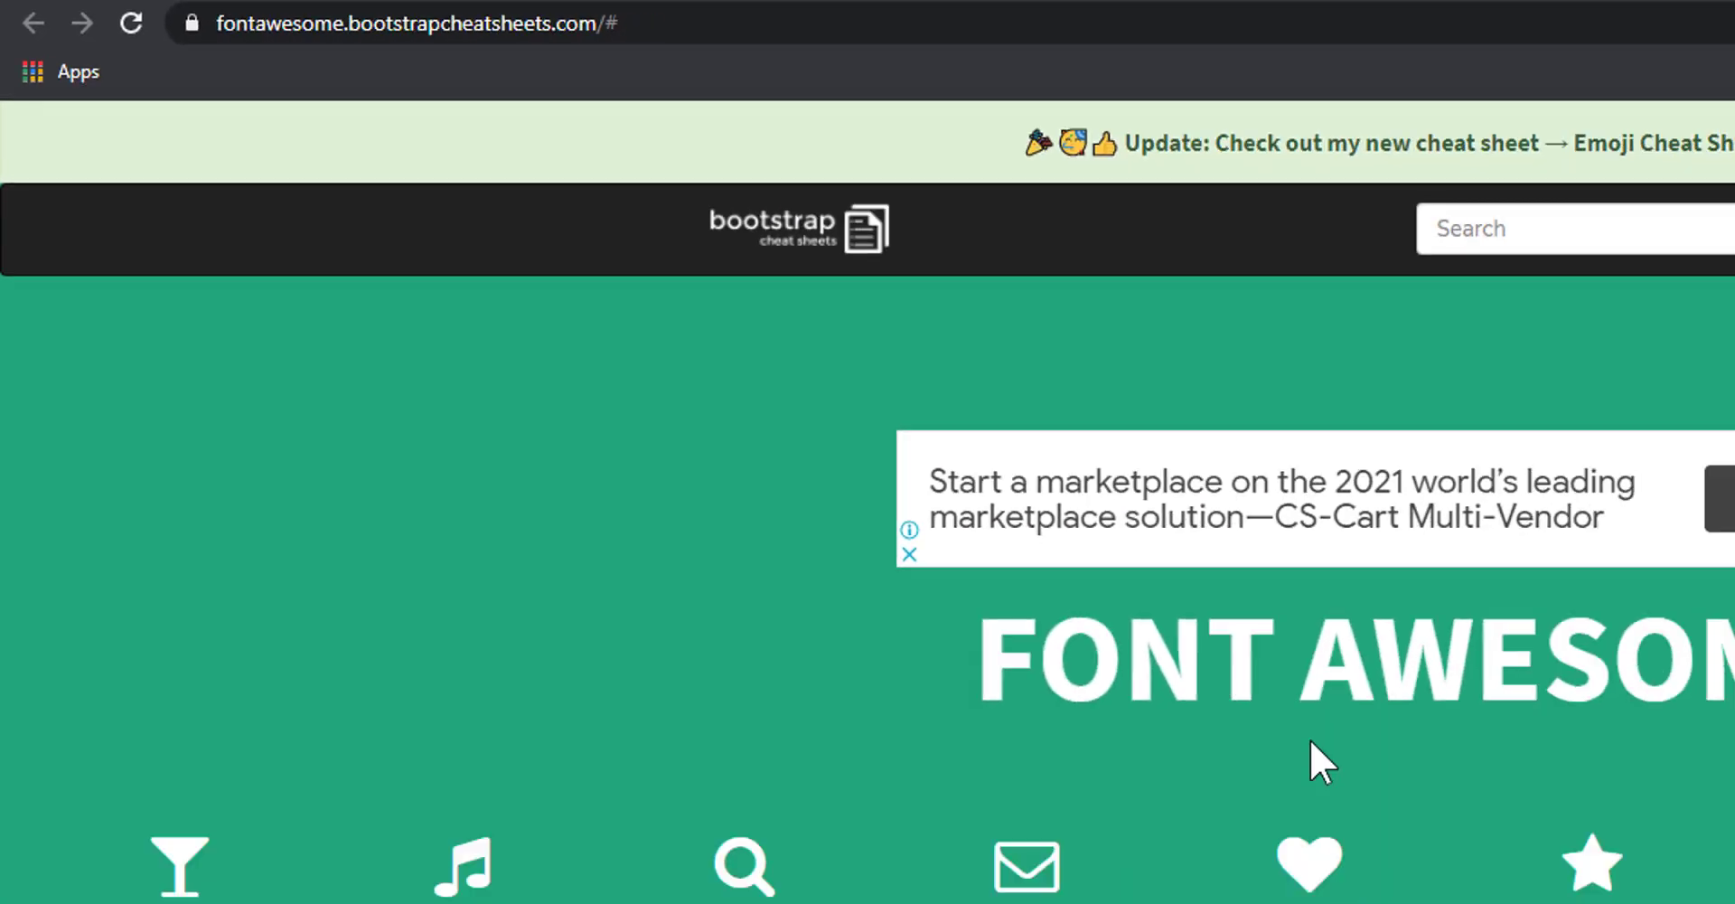
scroll(909, 581, "down", 1)
scroll(908, 581, "up", 1)
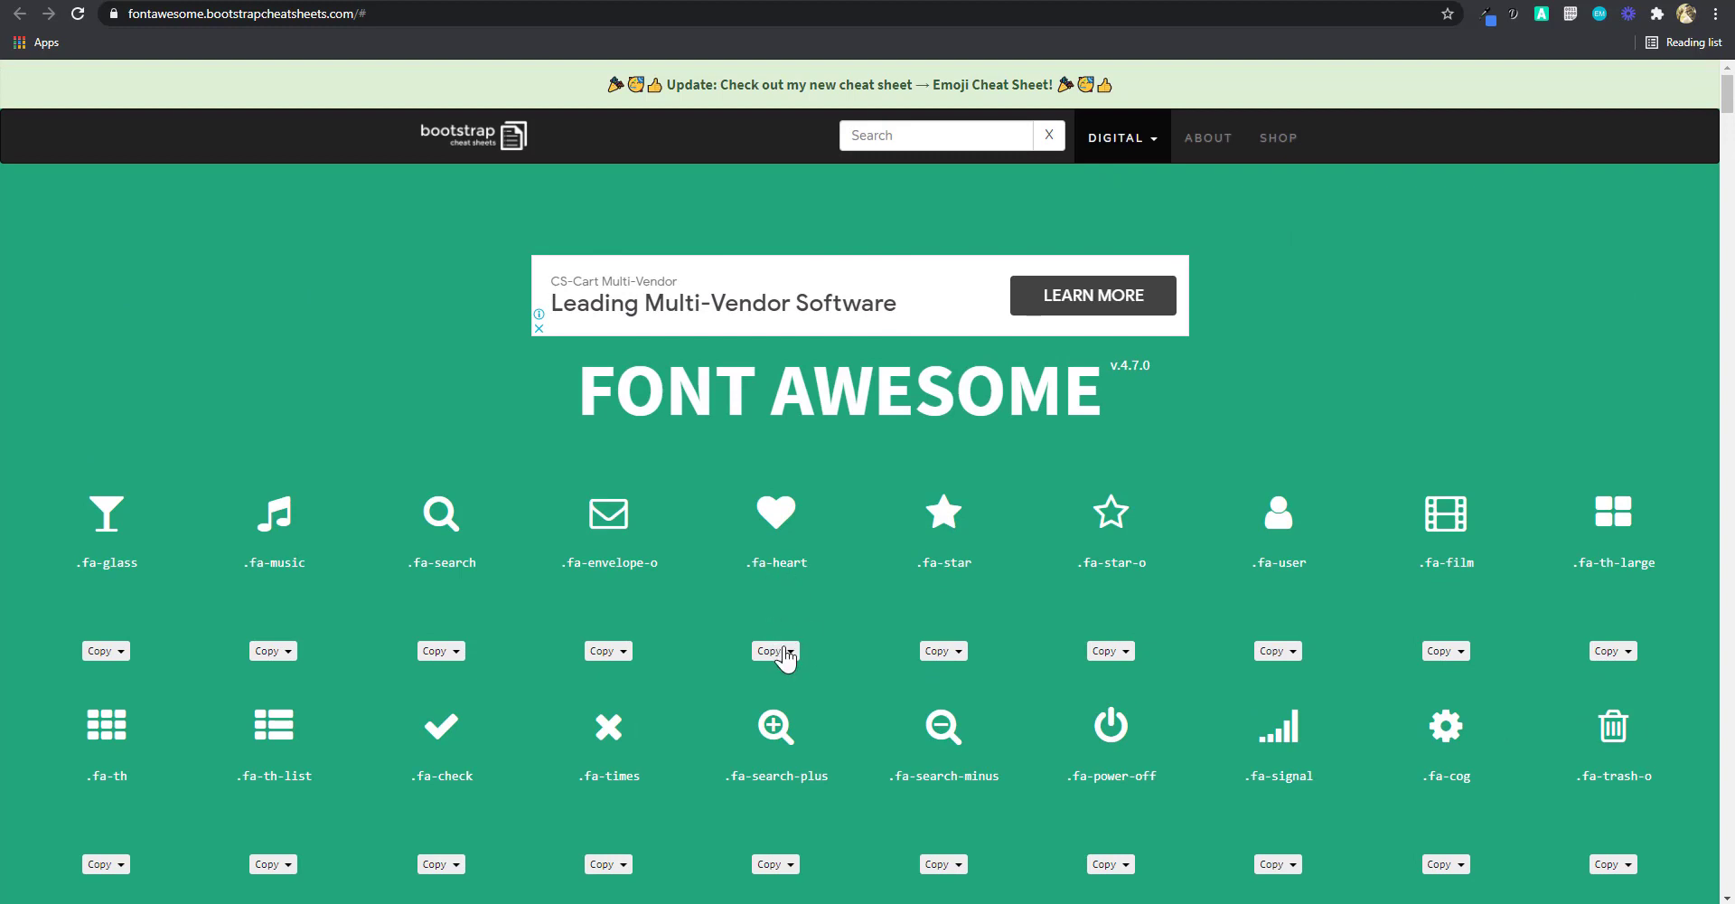
left_click(781, 650)
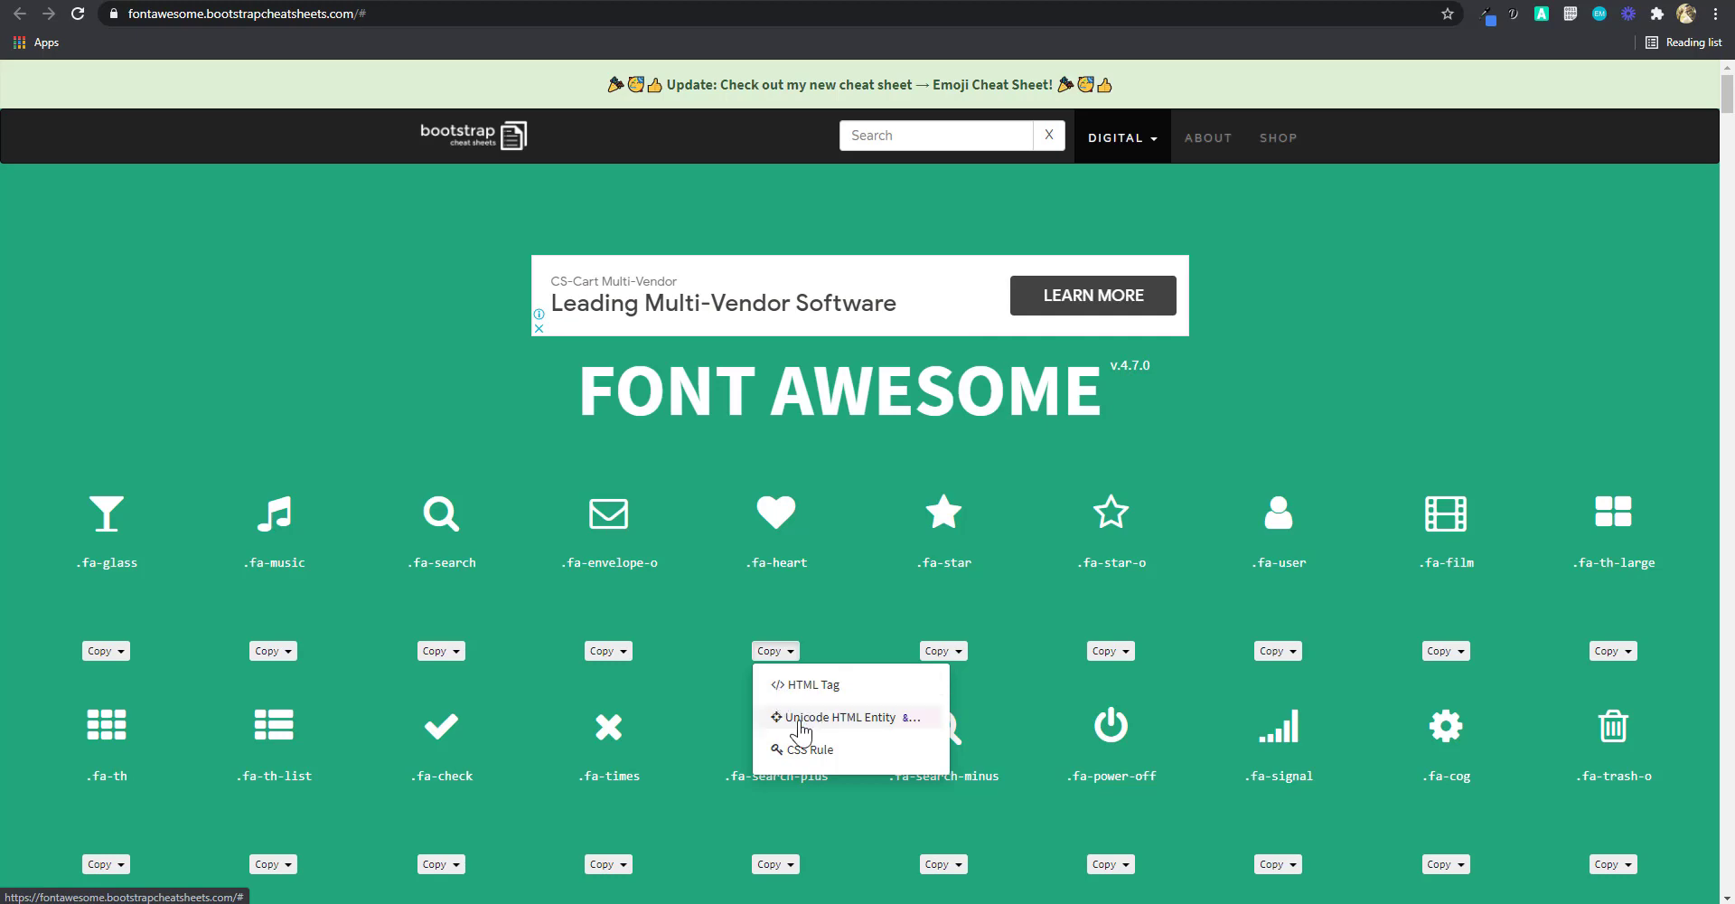
left_click(917, 133)
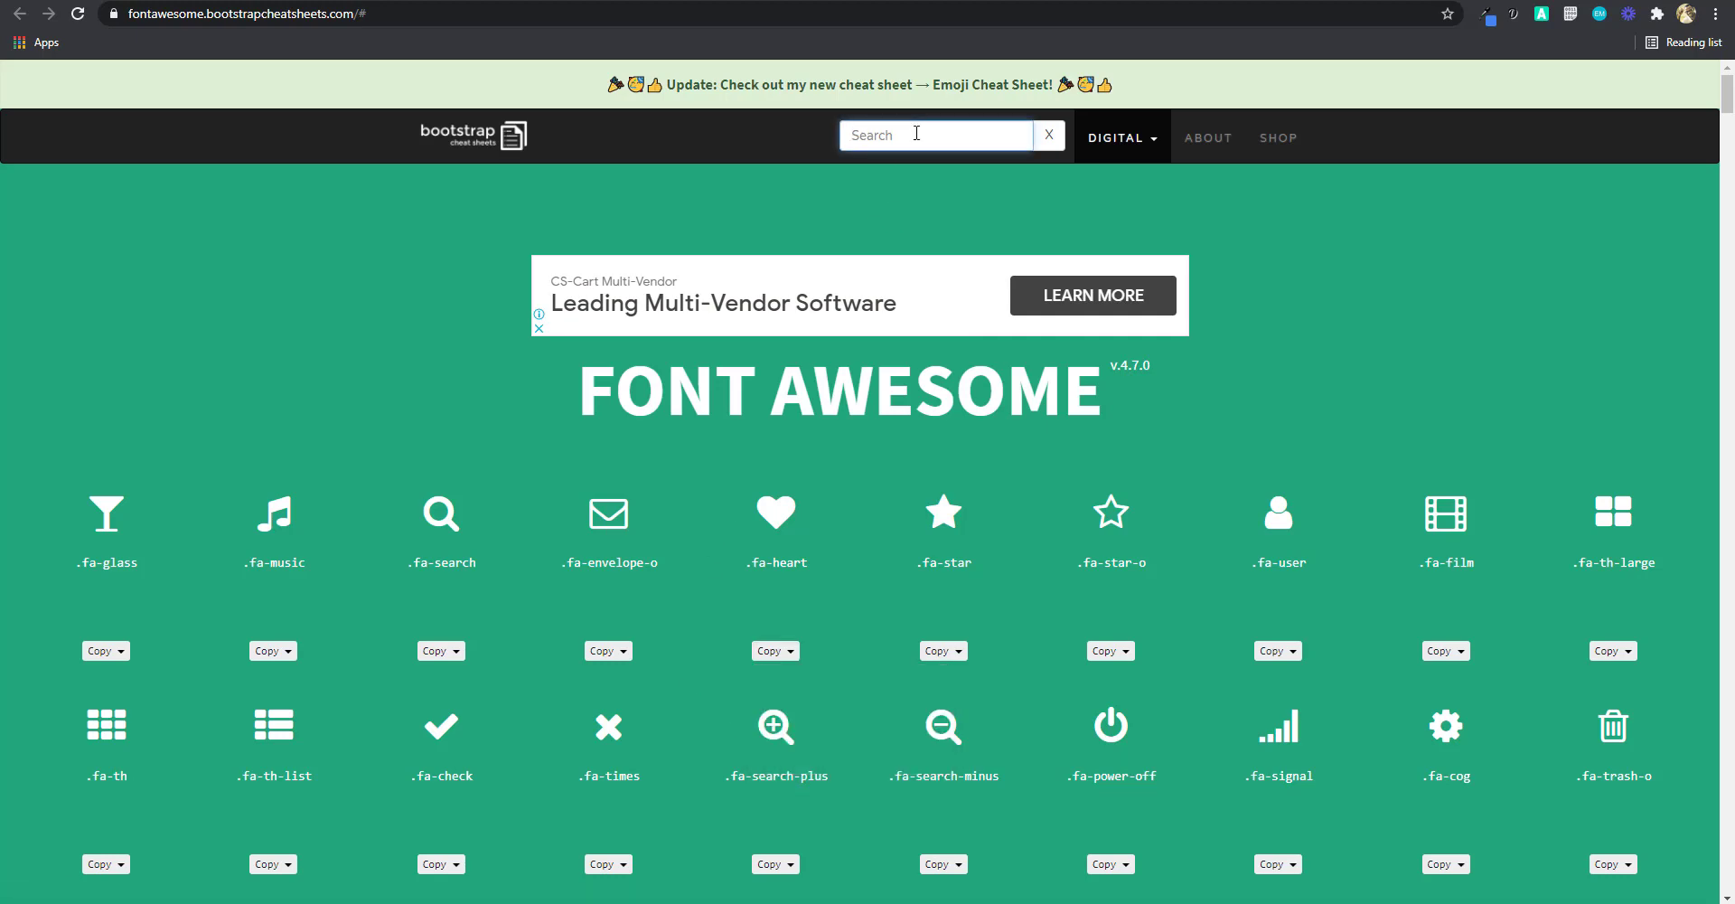
type("worp")
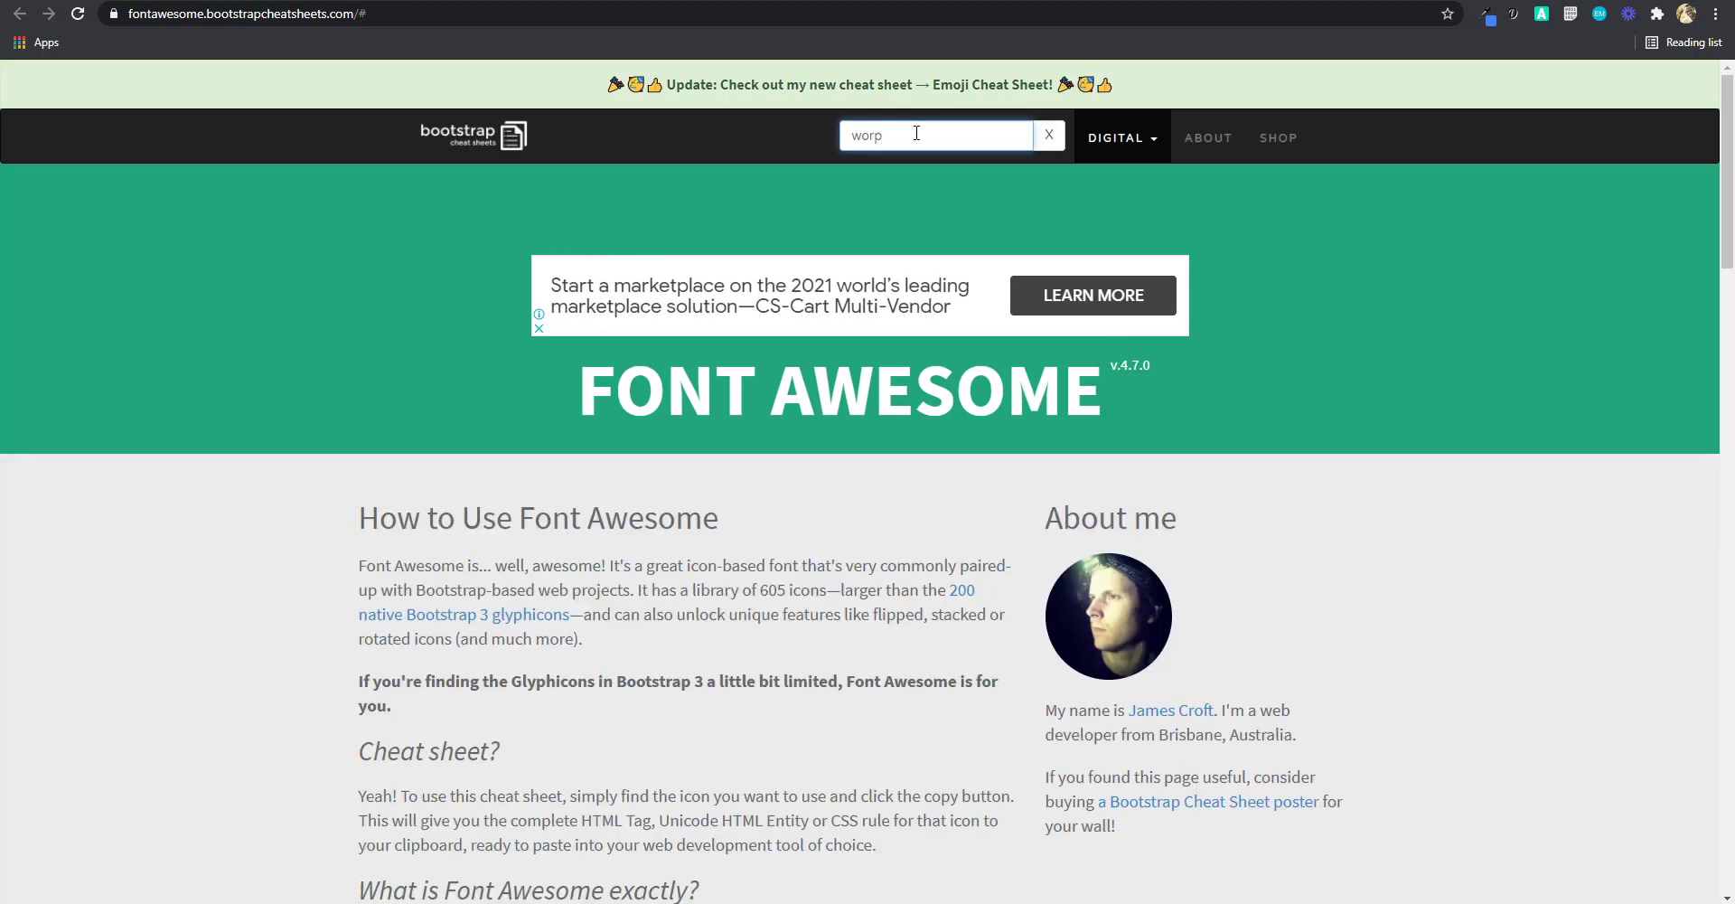
key("BackSpace")
left_click(109, 657)
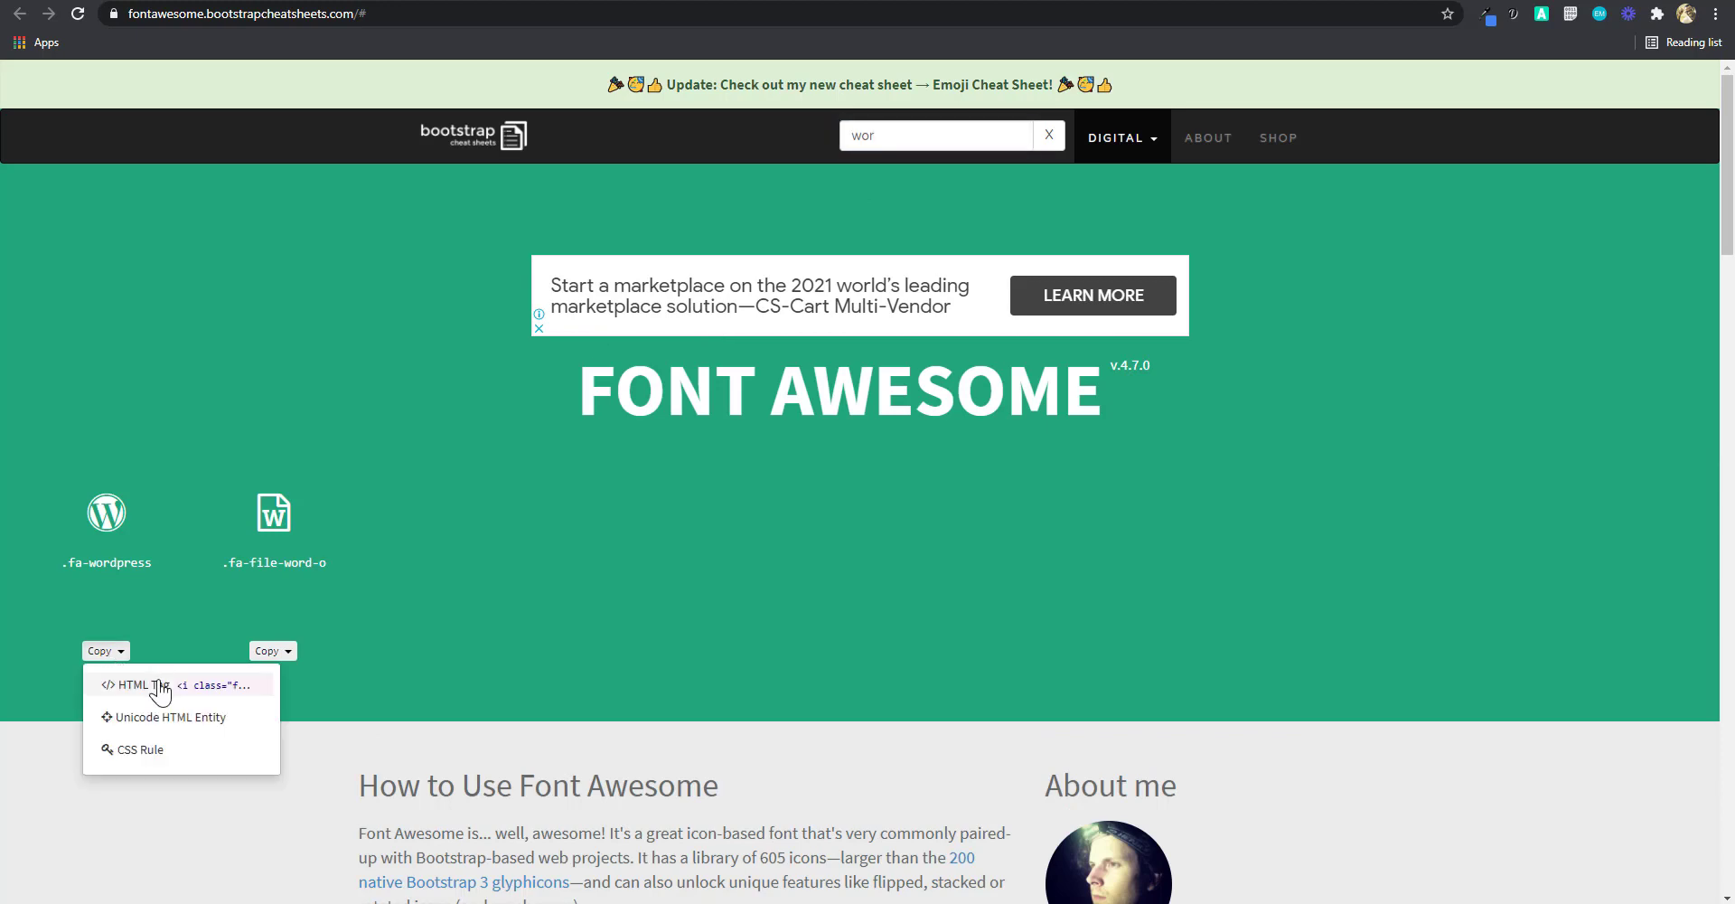
left_click(134, 684)
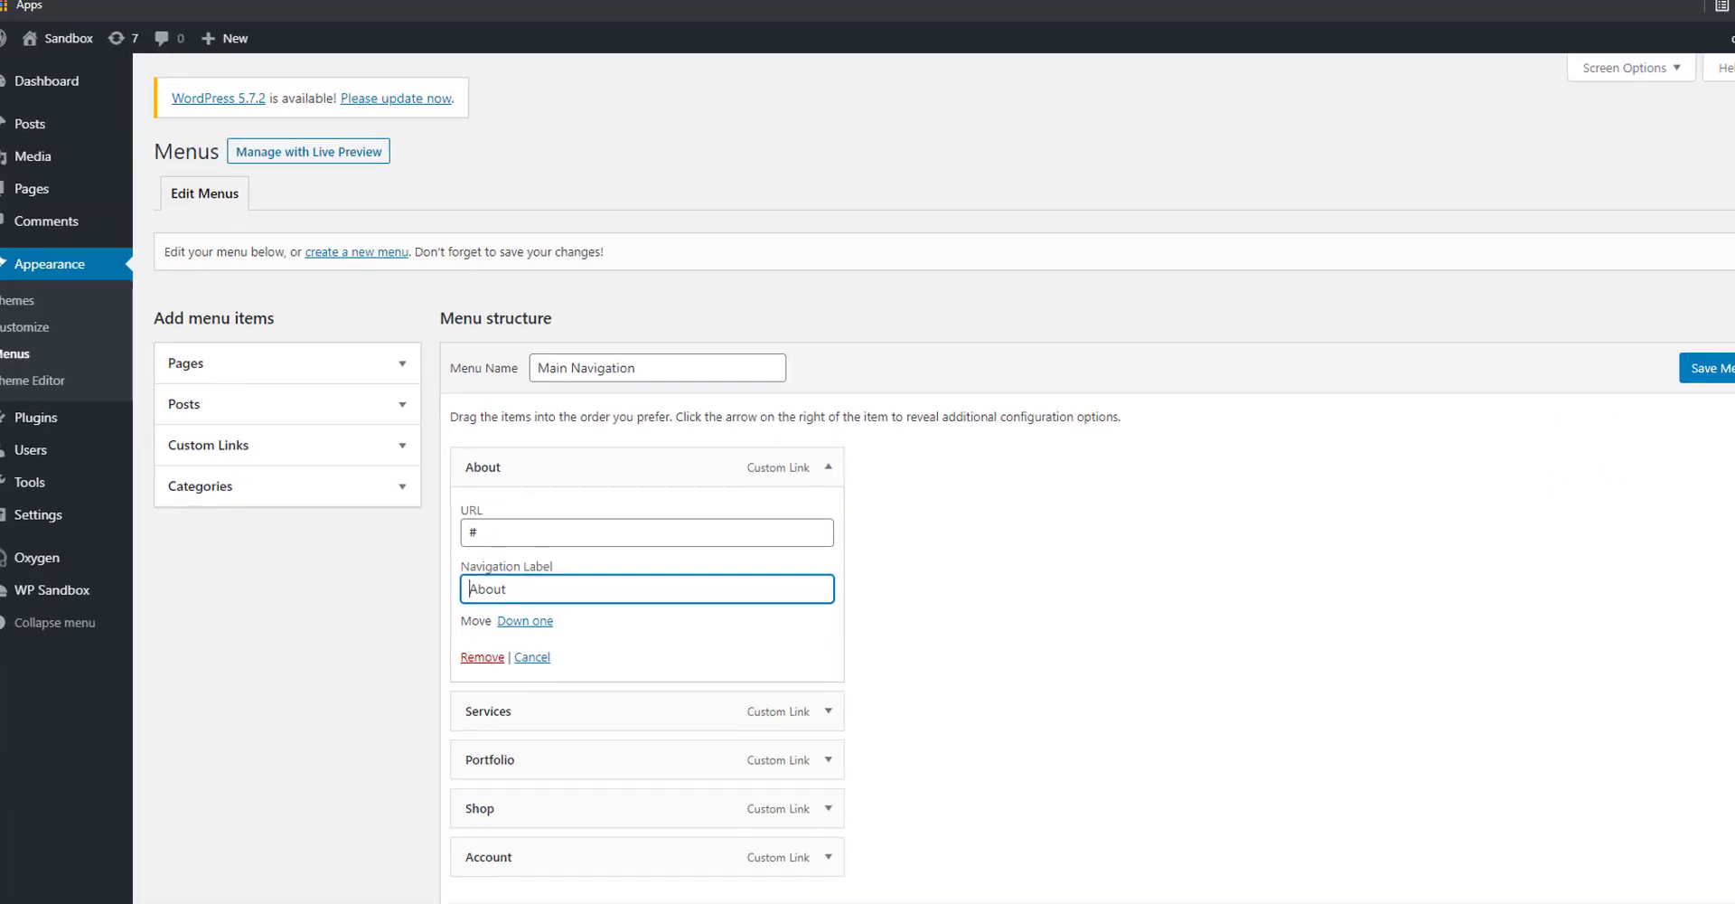
key("ctrl+v")
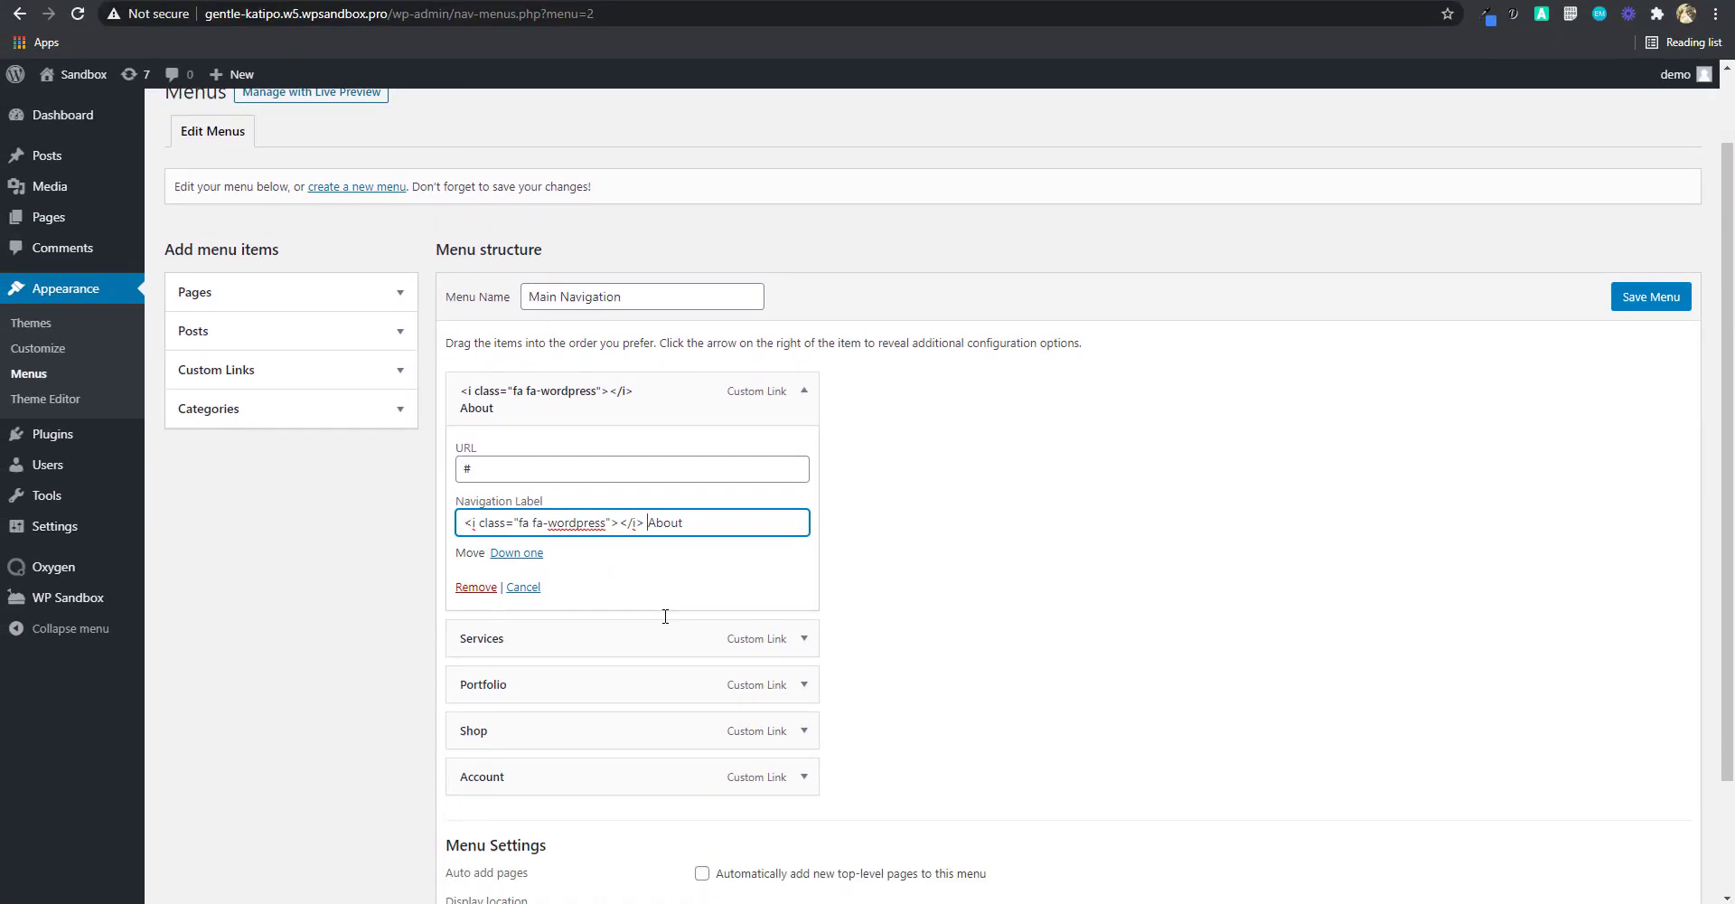
Expand the Services menu item and copy the fa-star icon's HTML tag from the Font Awesome cheat sheet, searching for "star".
left_click(803, 638)
scroll(844, 666, "down", 2)
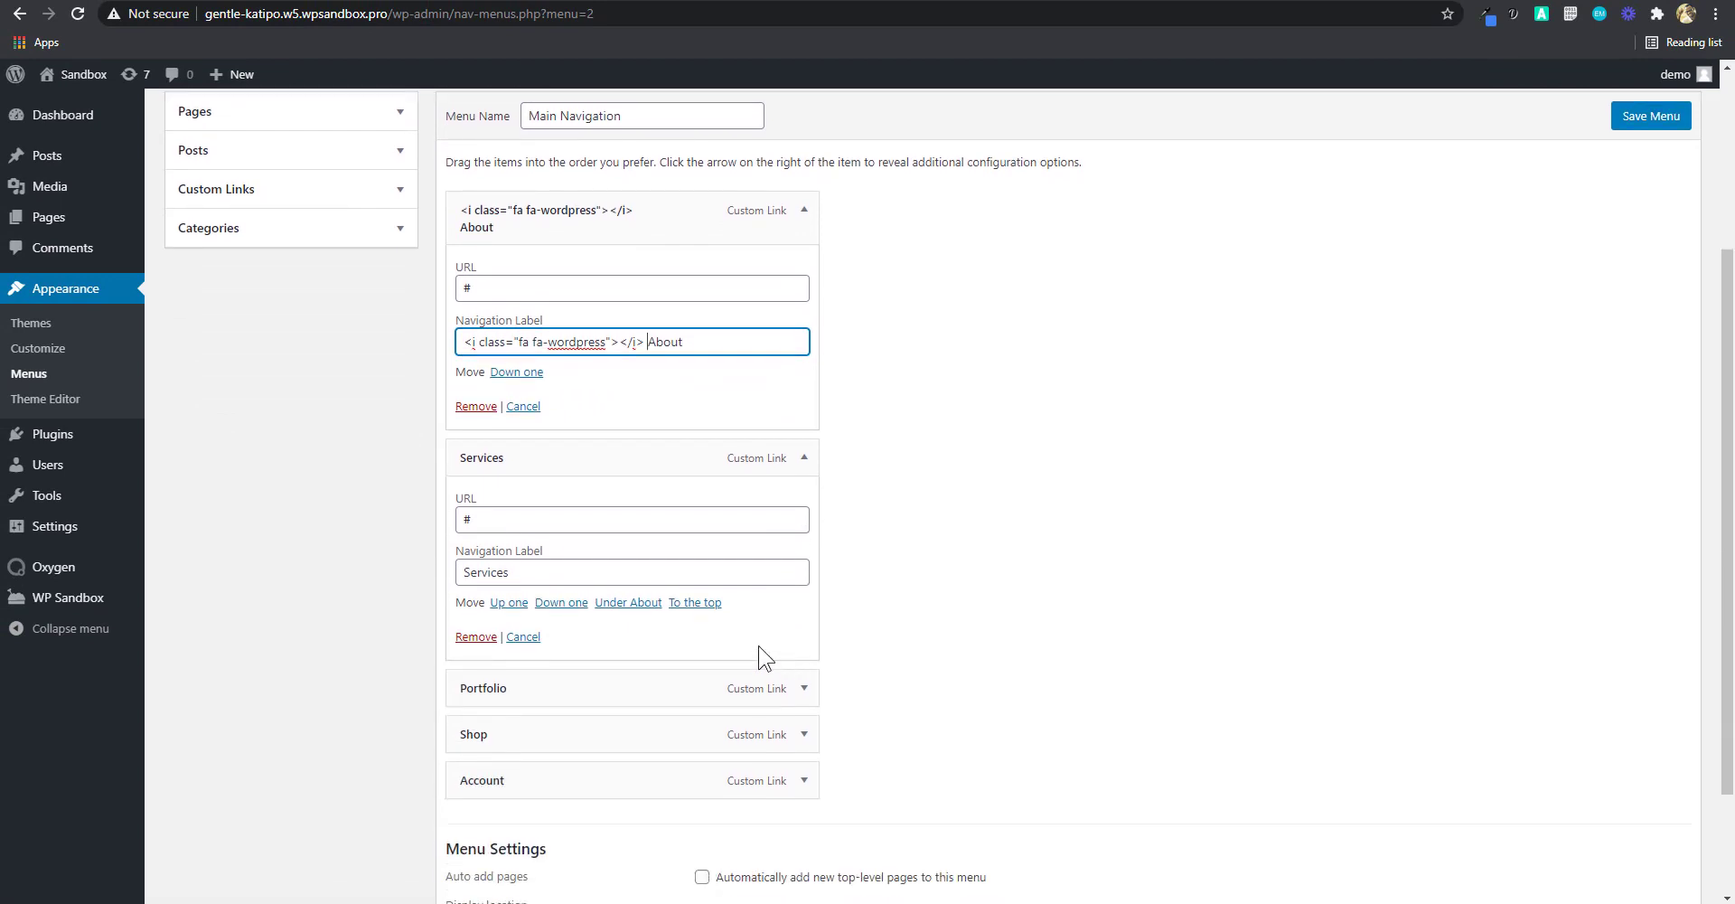
key("ctrl+Tab")
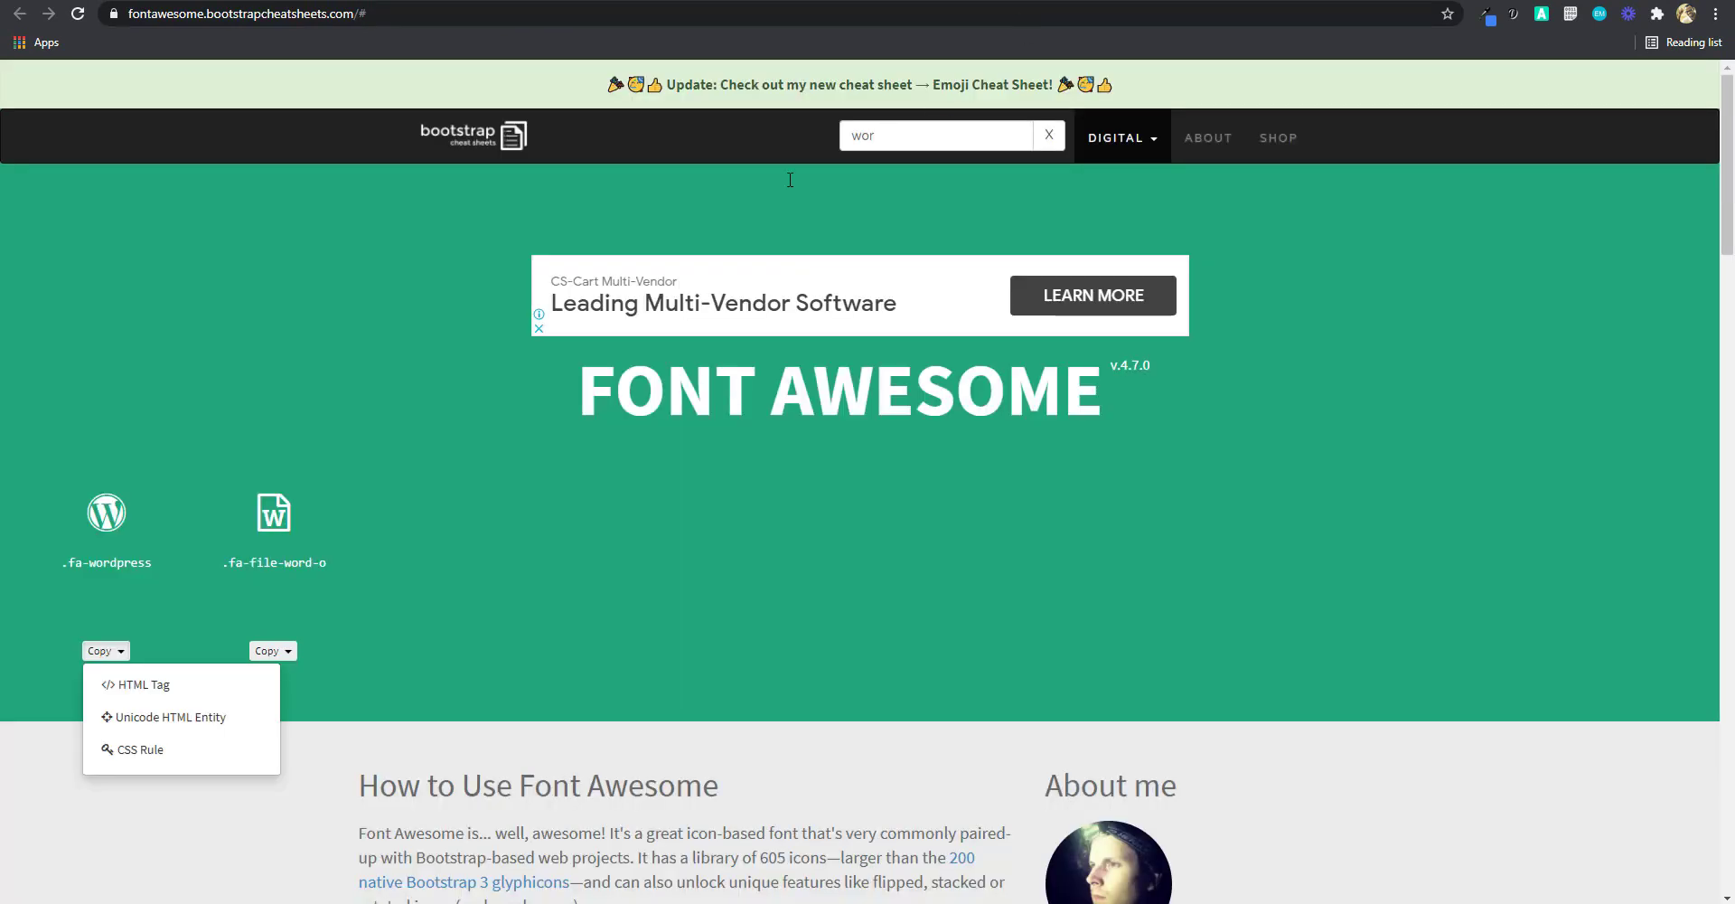
type("star")
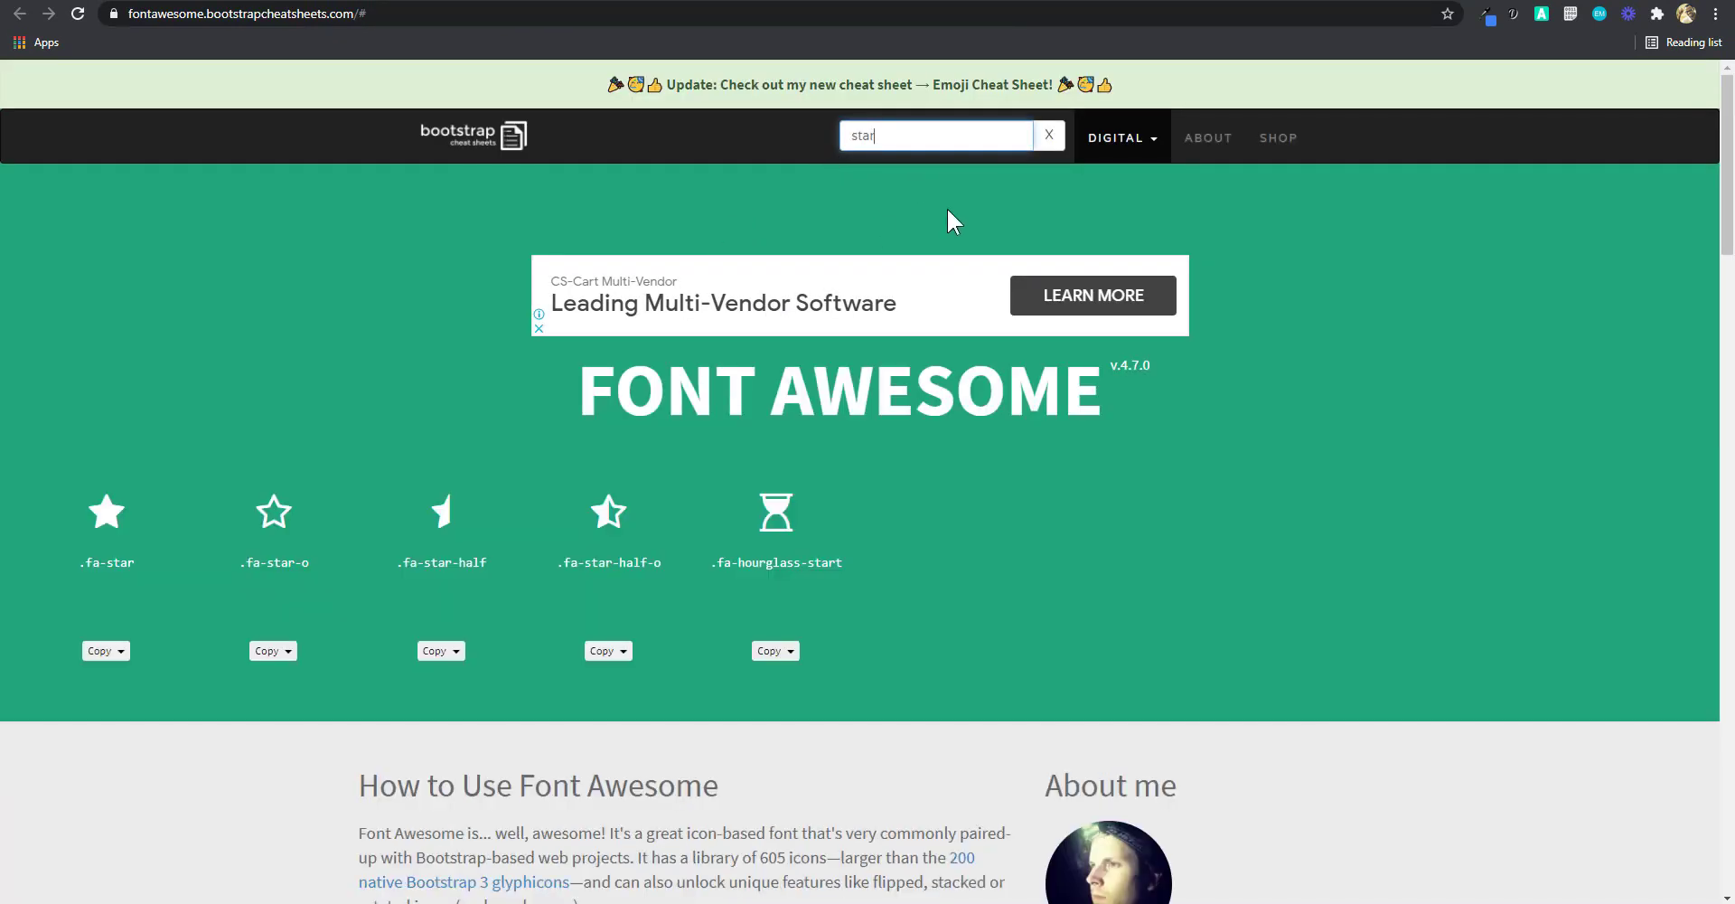
left_click(106, 651)
left_click(136, 683)
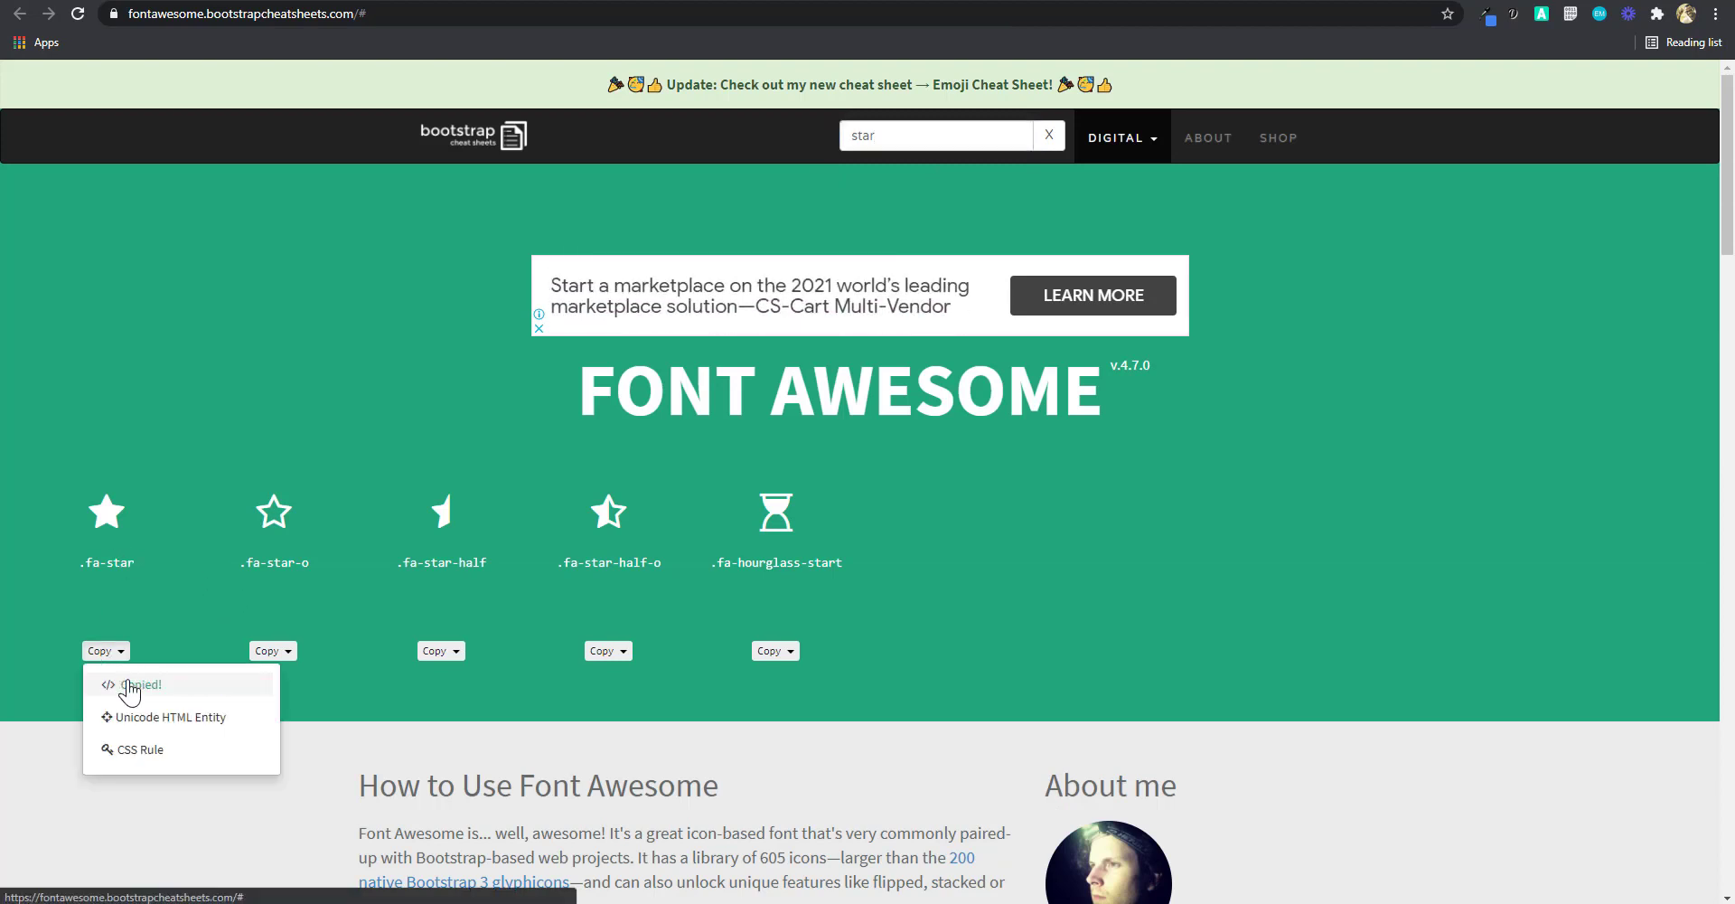
Insert <i class="fa fa-star"></i> before the text in the Services item's navigation label on the WordPress Menus page.
key("ctrl+Tab")
key("ctrl+Tab")
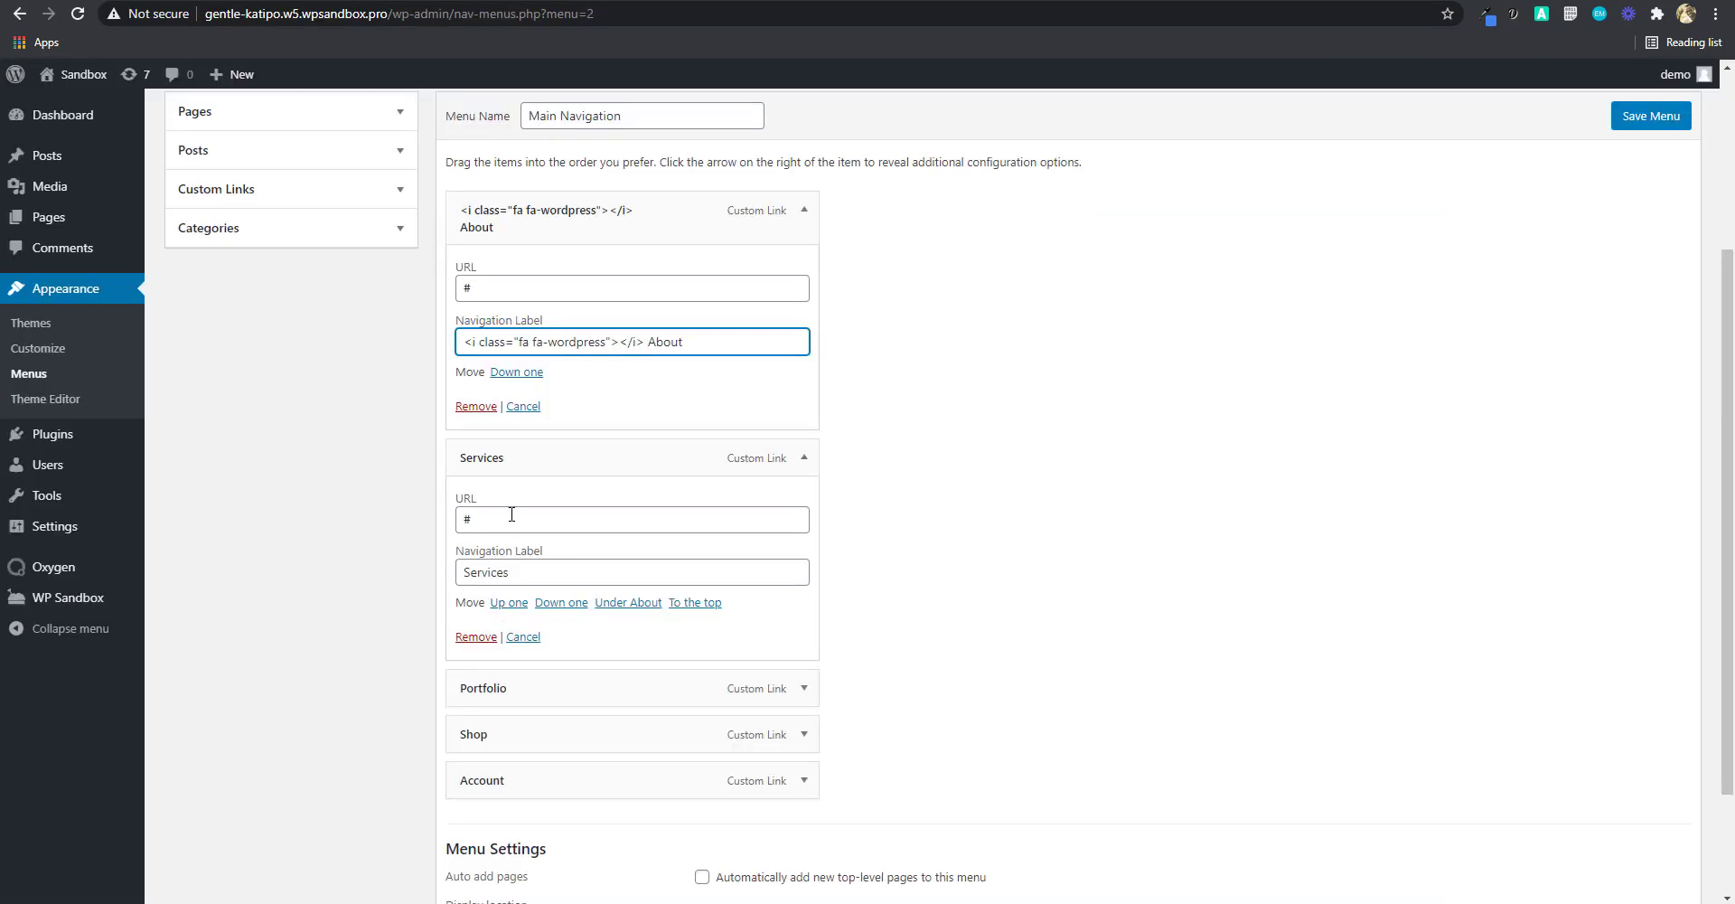
left_click(511, 517)
left_click(519, 574)
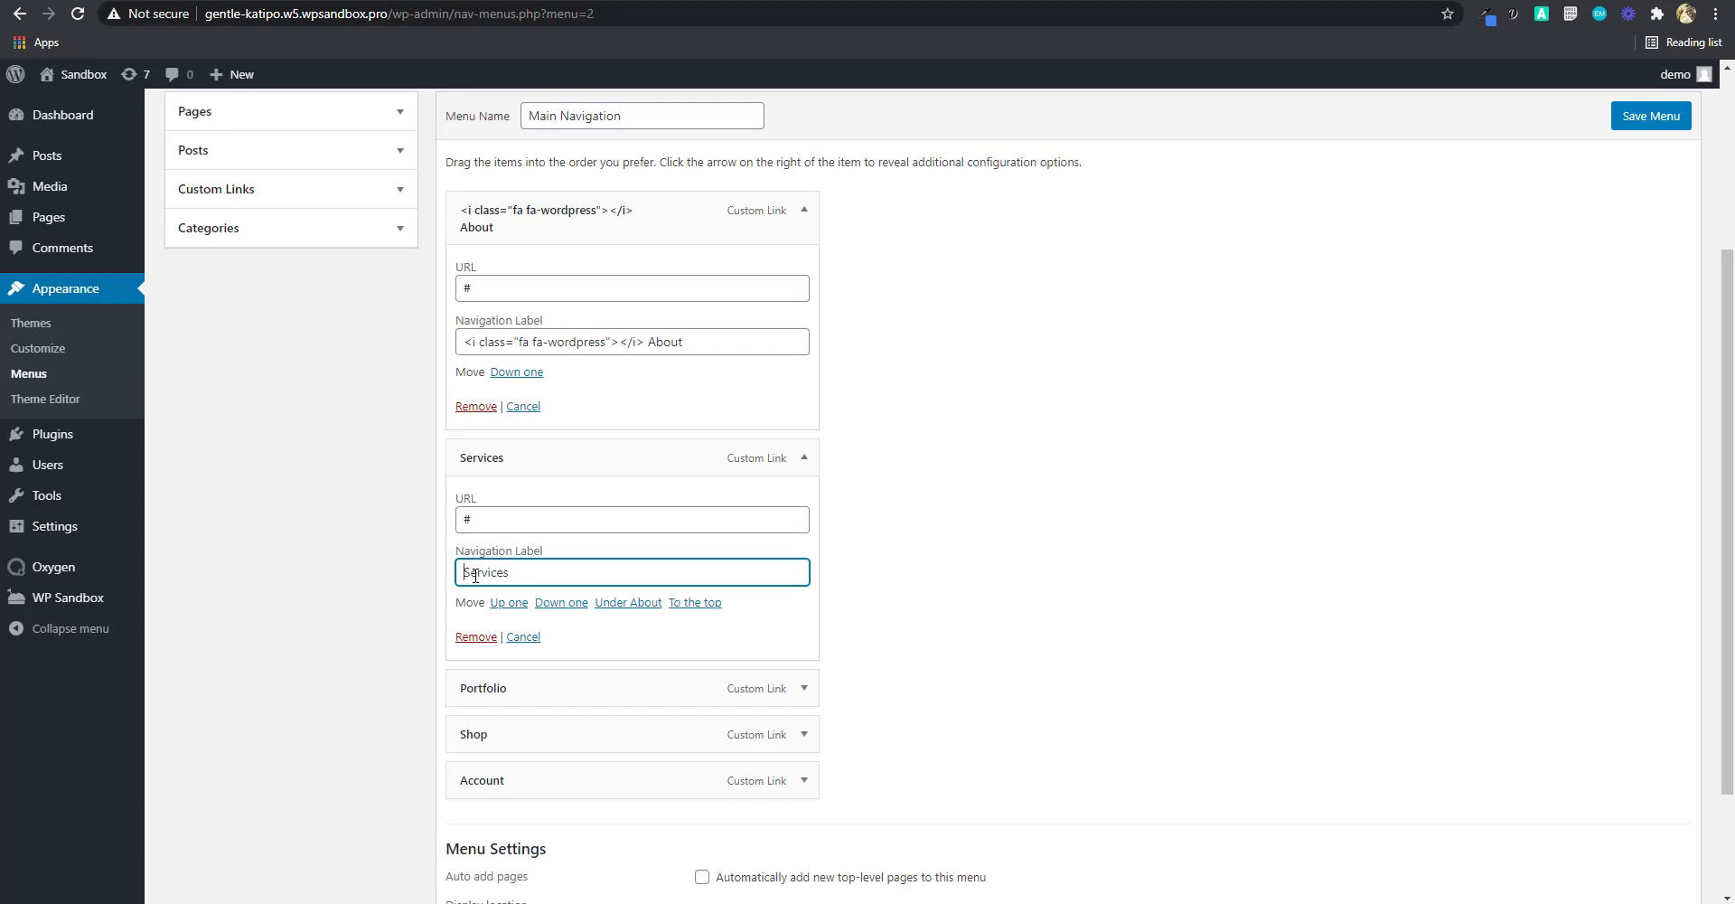
key("Home")
type("<i class=\"fa fa-star\"></i>")
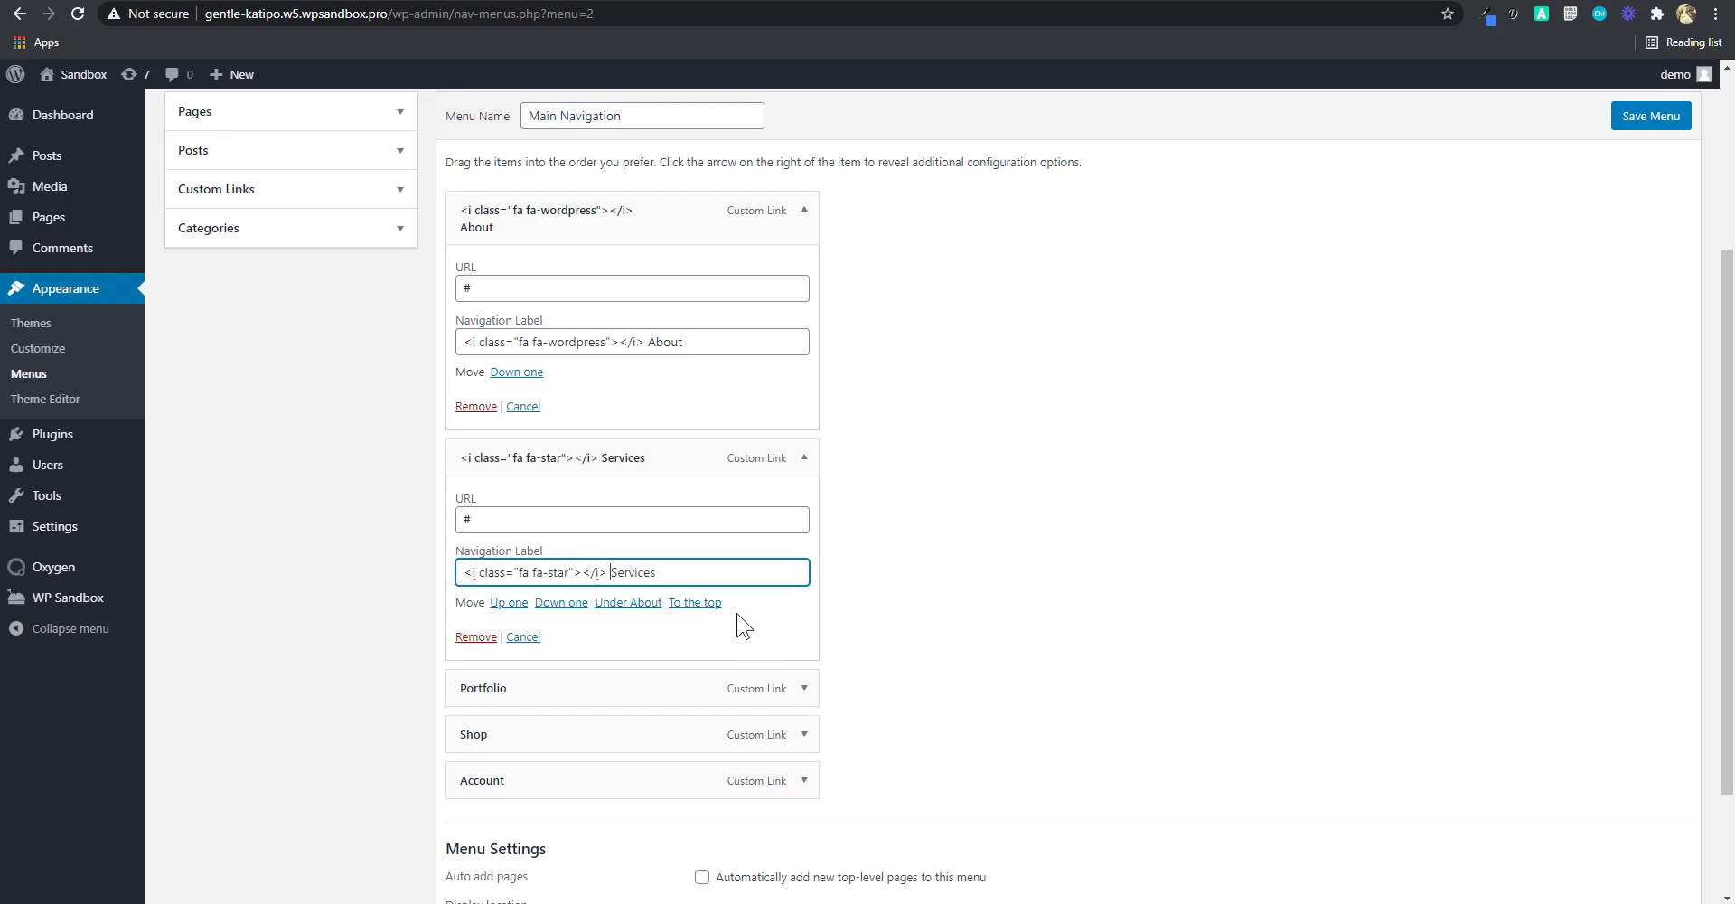
Expand the Portfolio menu item and copy the fa-th-large icon's HTML tag from the full icon list on the Font Awesome cheat sheet.
scroll(768, 646, "down", 1)
left_click(803, 599)
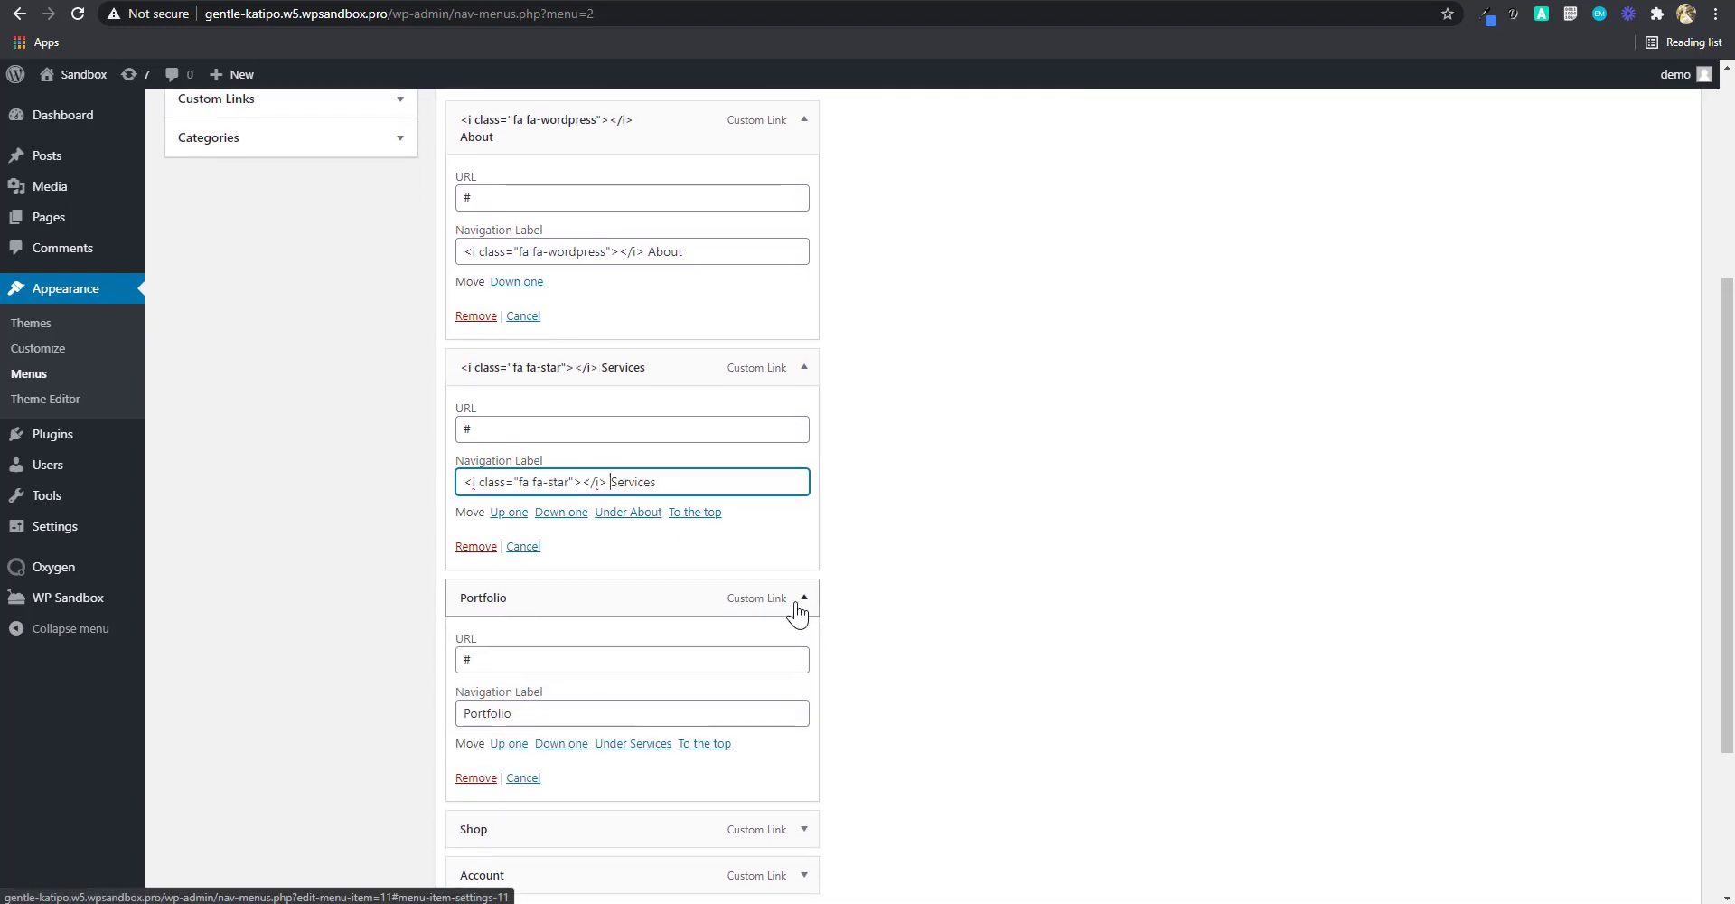
key("ctrl+Tab")
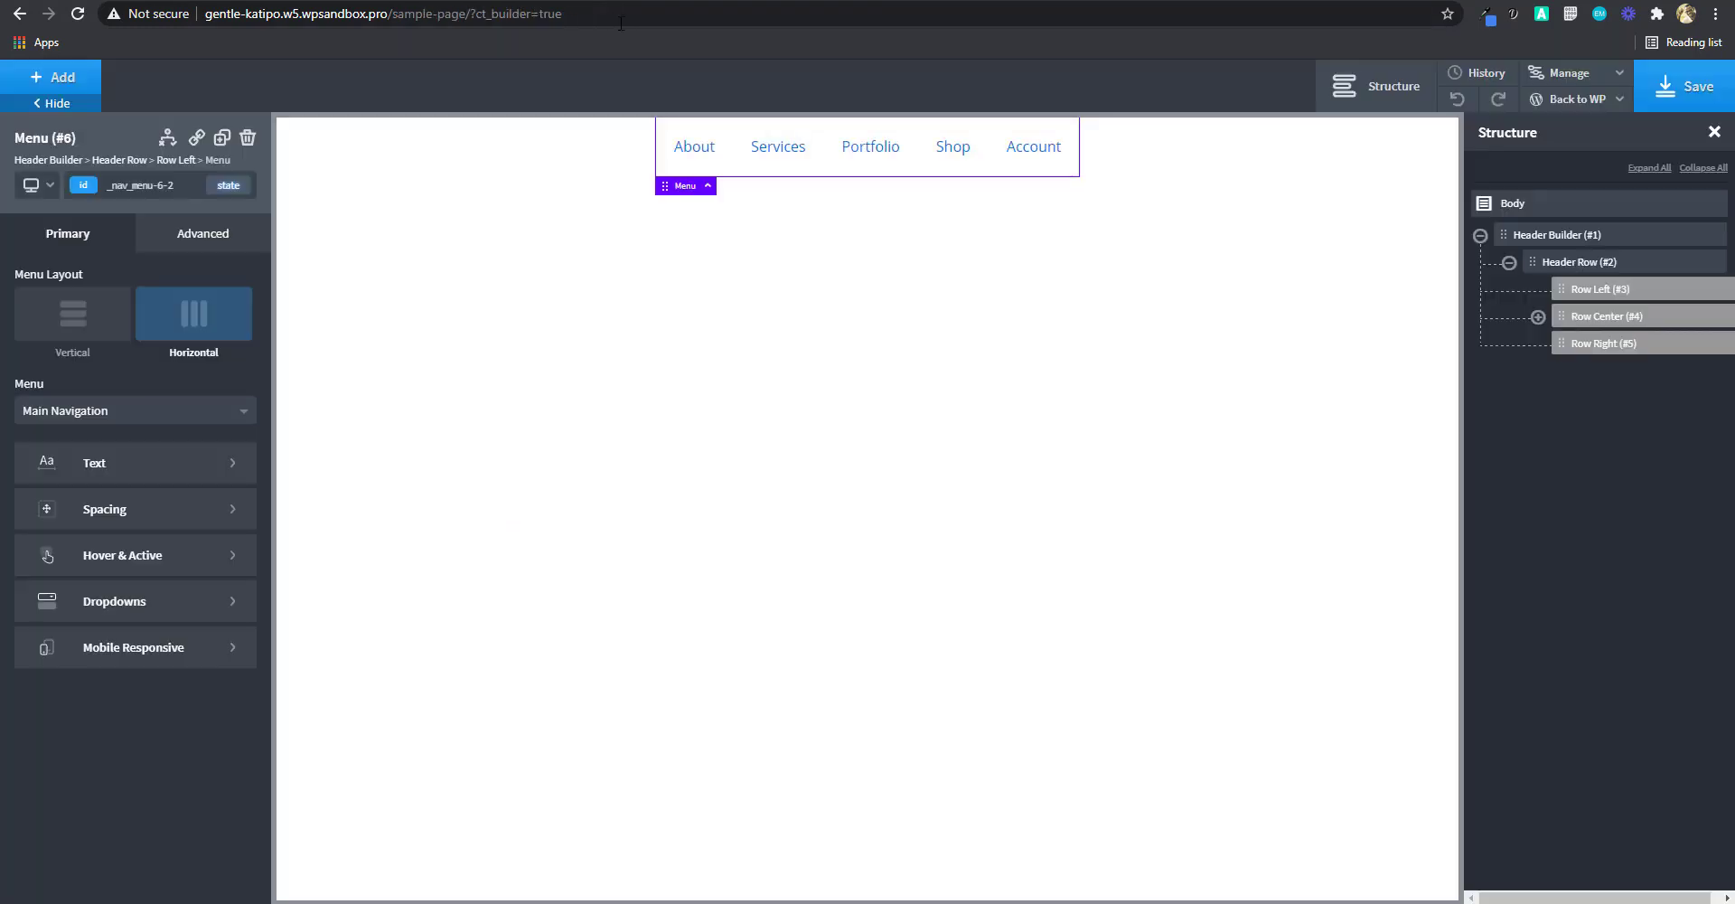
key("ctrl+Tab")
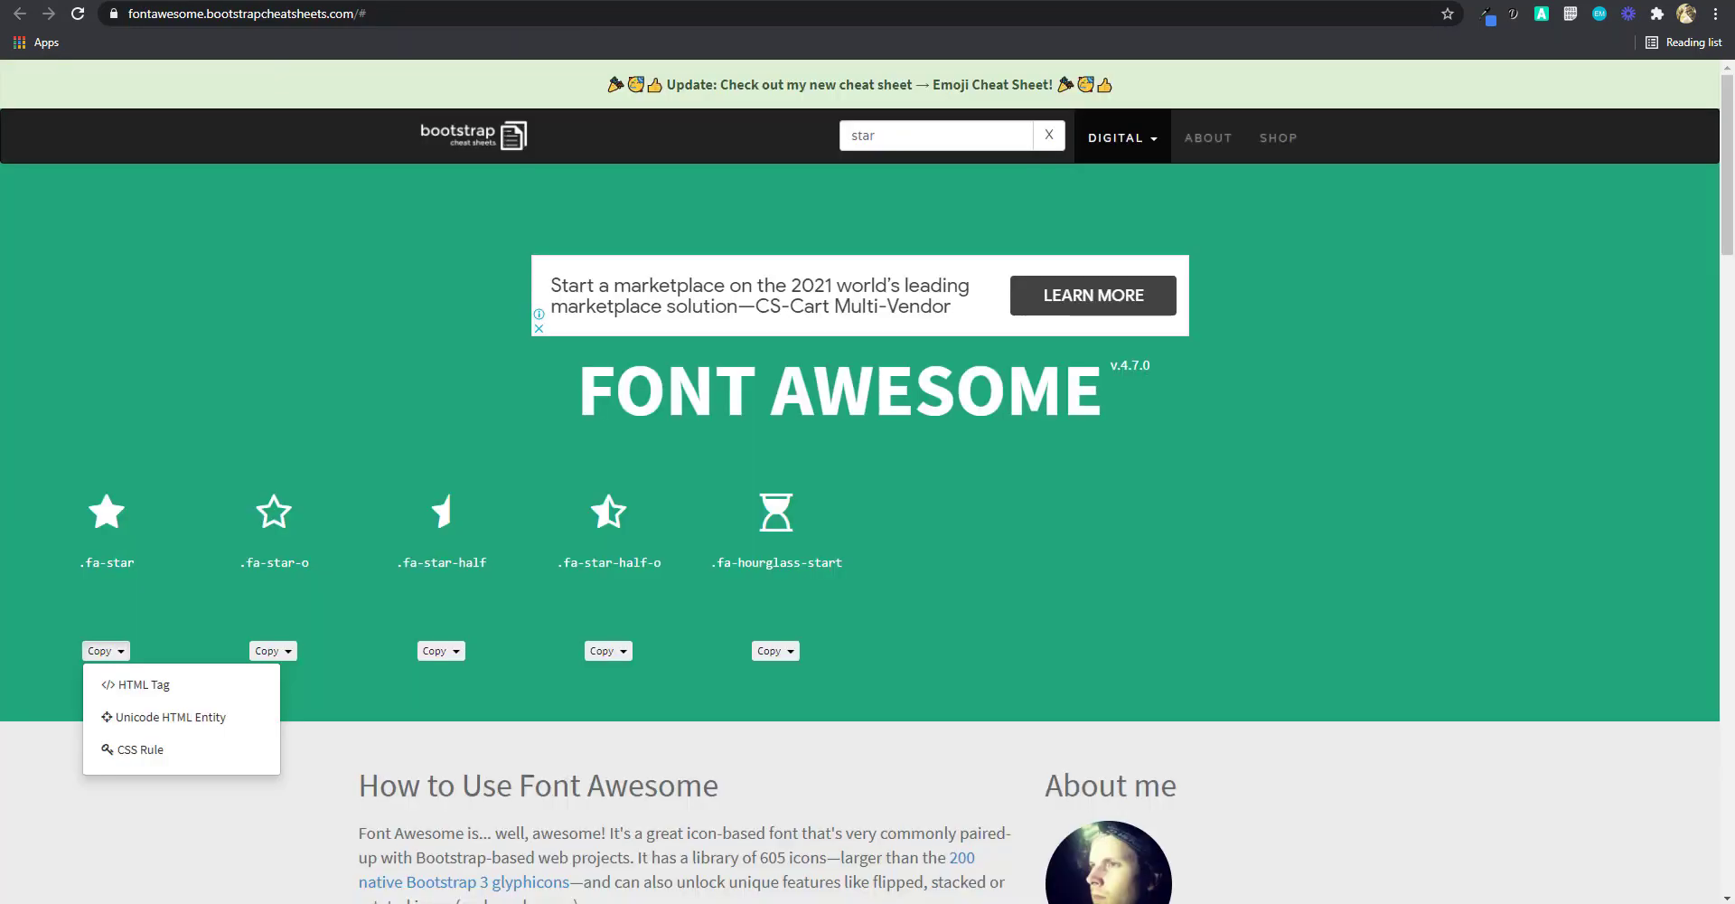
left_click(1049, 137)
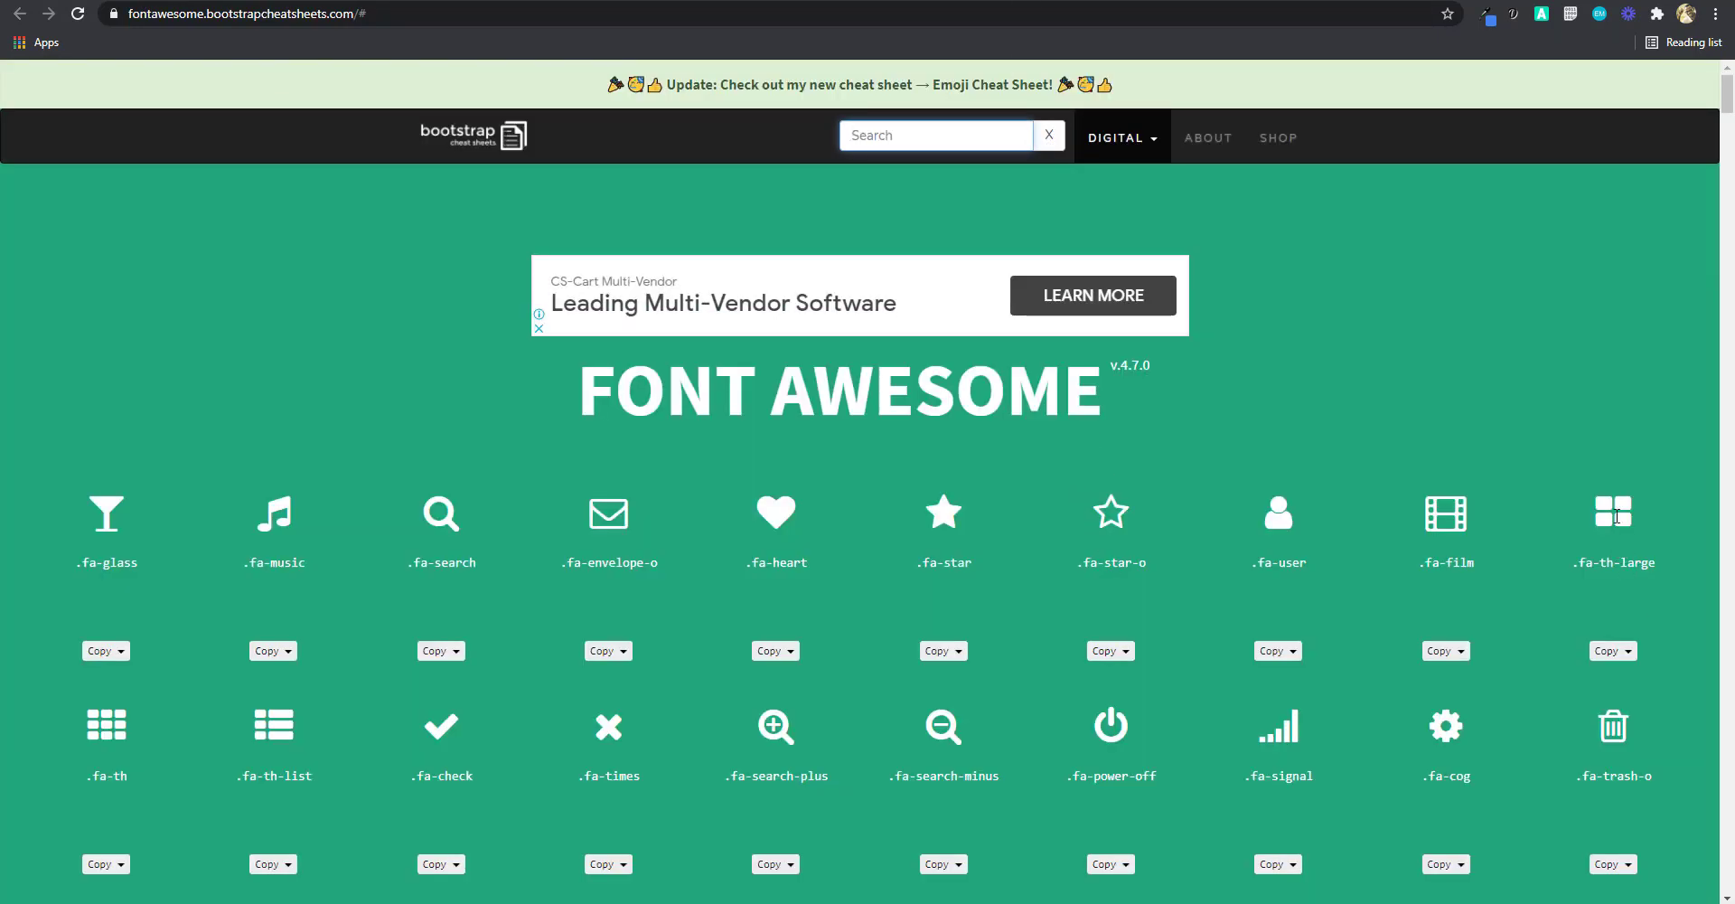
left_click(1618, 652)
left_click(1657, 696)
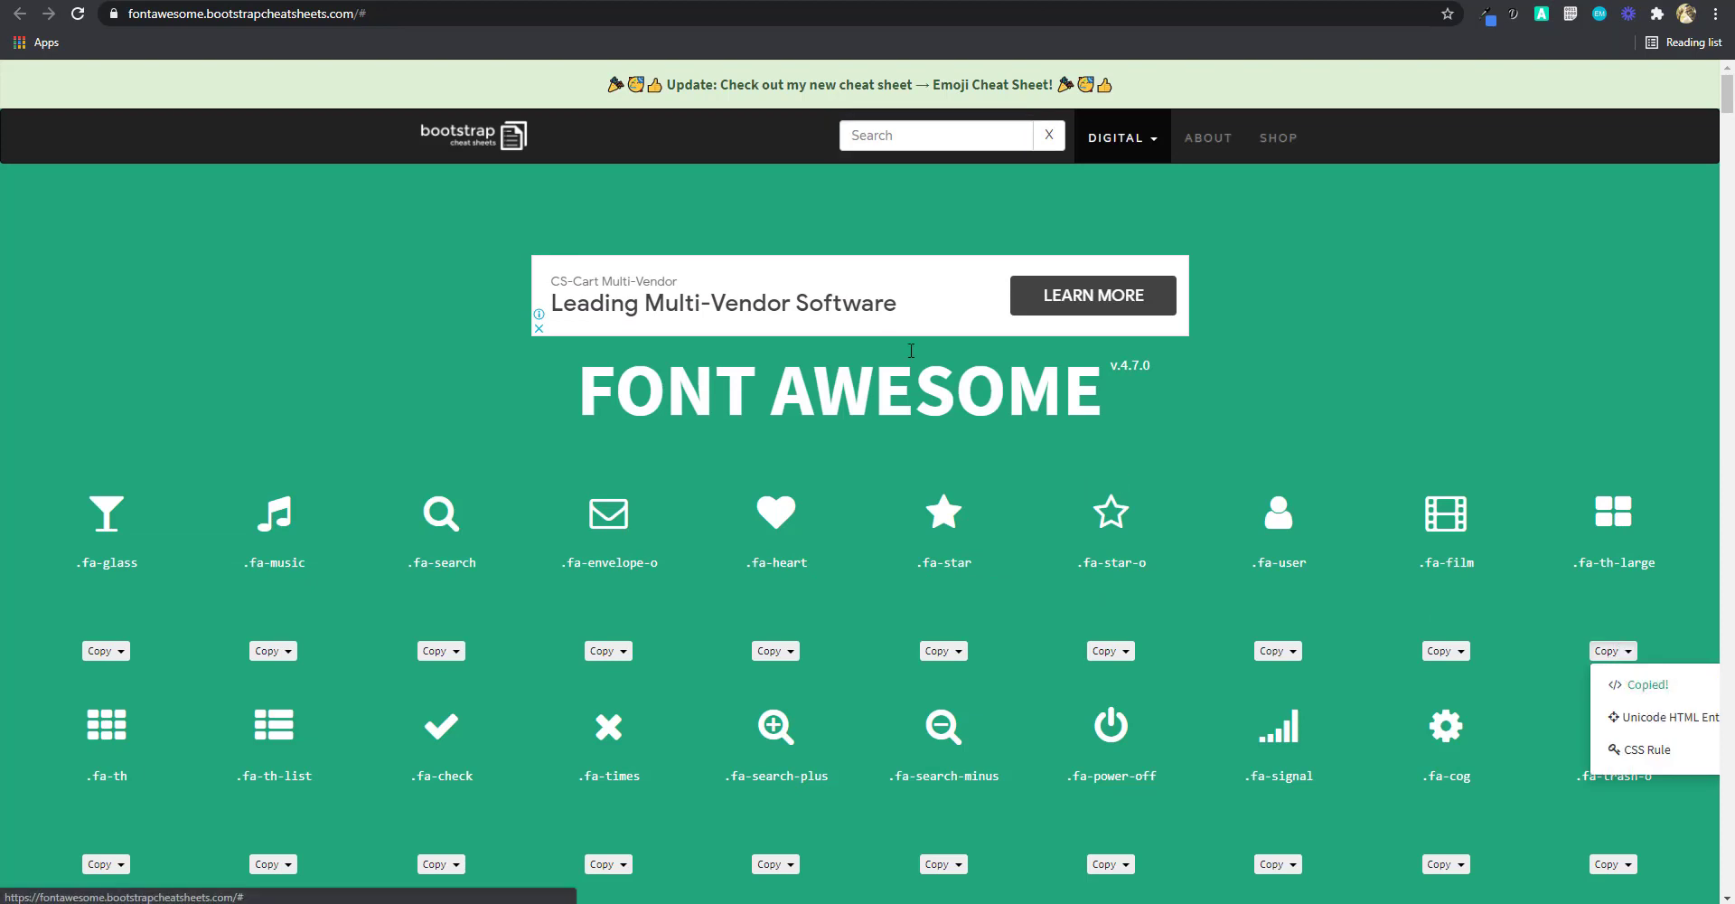
Insert <i class="fa fa-th-large"></i> before the text in the Portfolio item's navigation label on the WordPress Menus page.
key("ctrl+Tab")
scroll(542, 750, "down", 3)
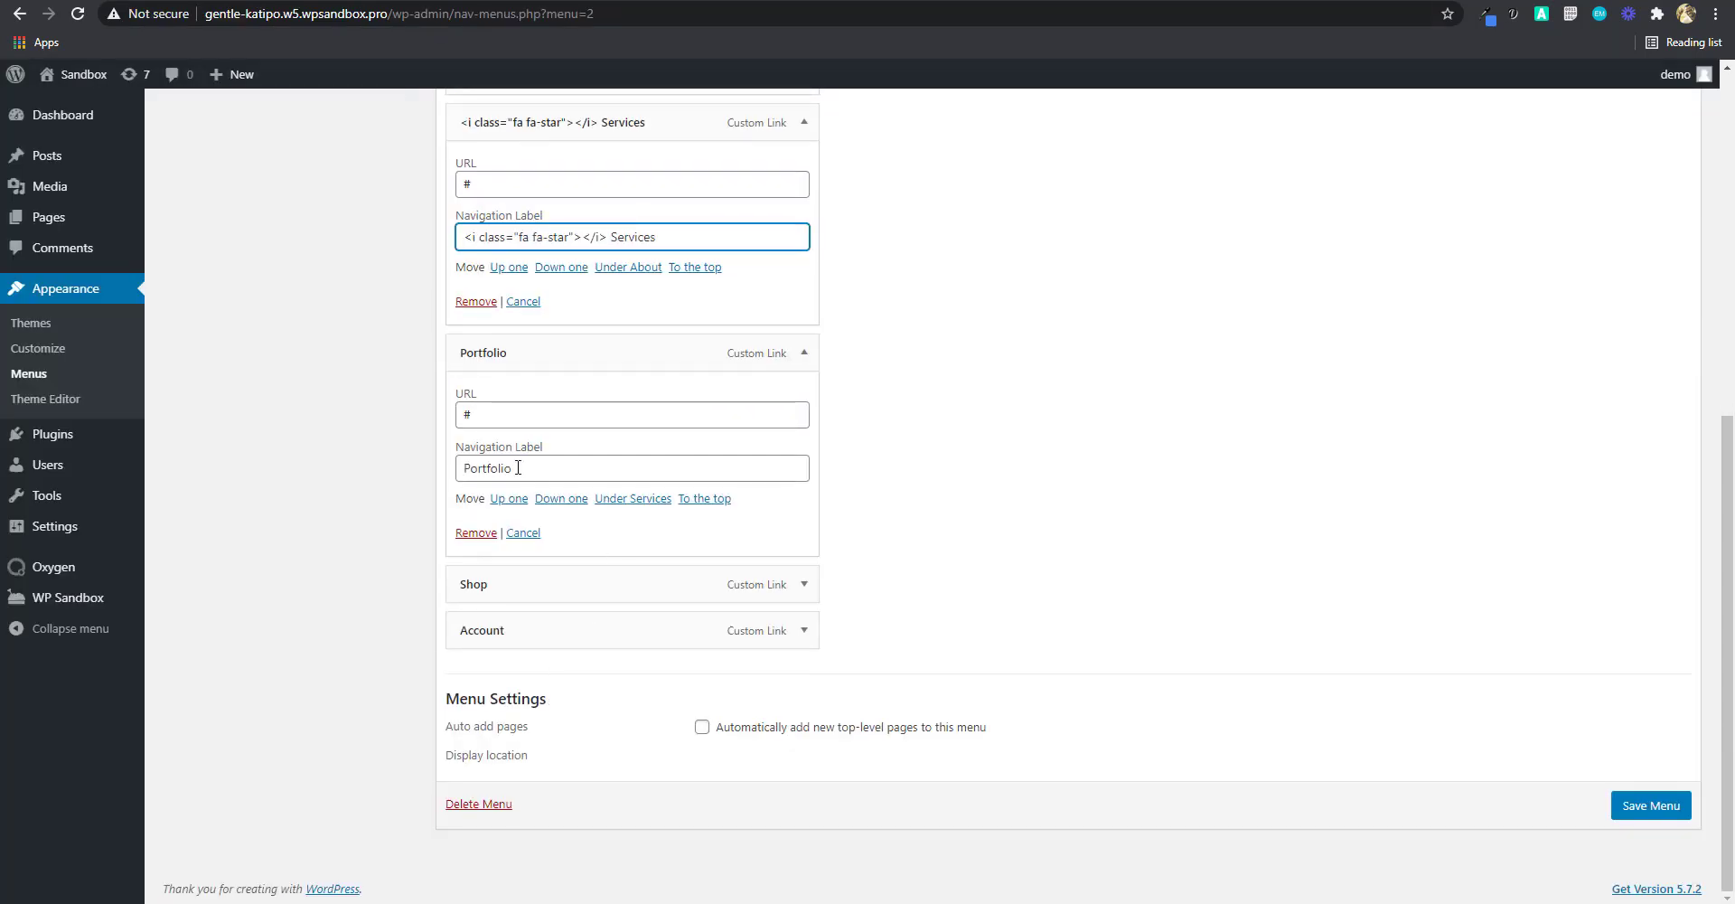
left_click(465, 467)
type("<i class=\"fa fa-th-large\"></i>")
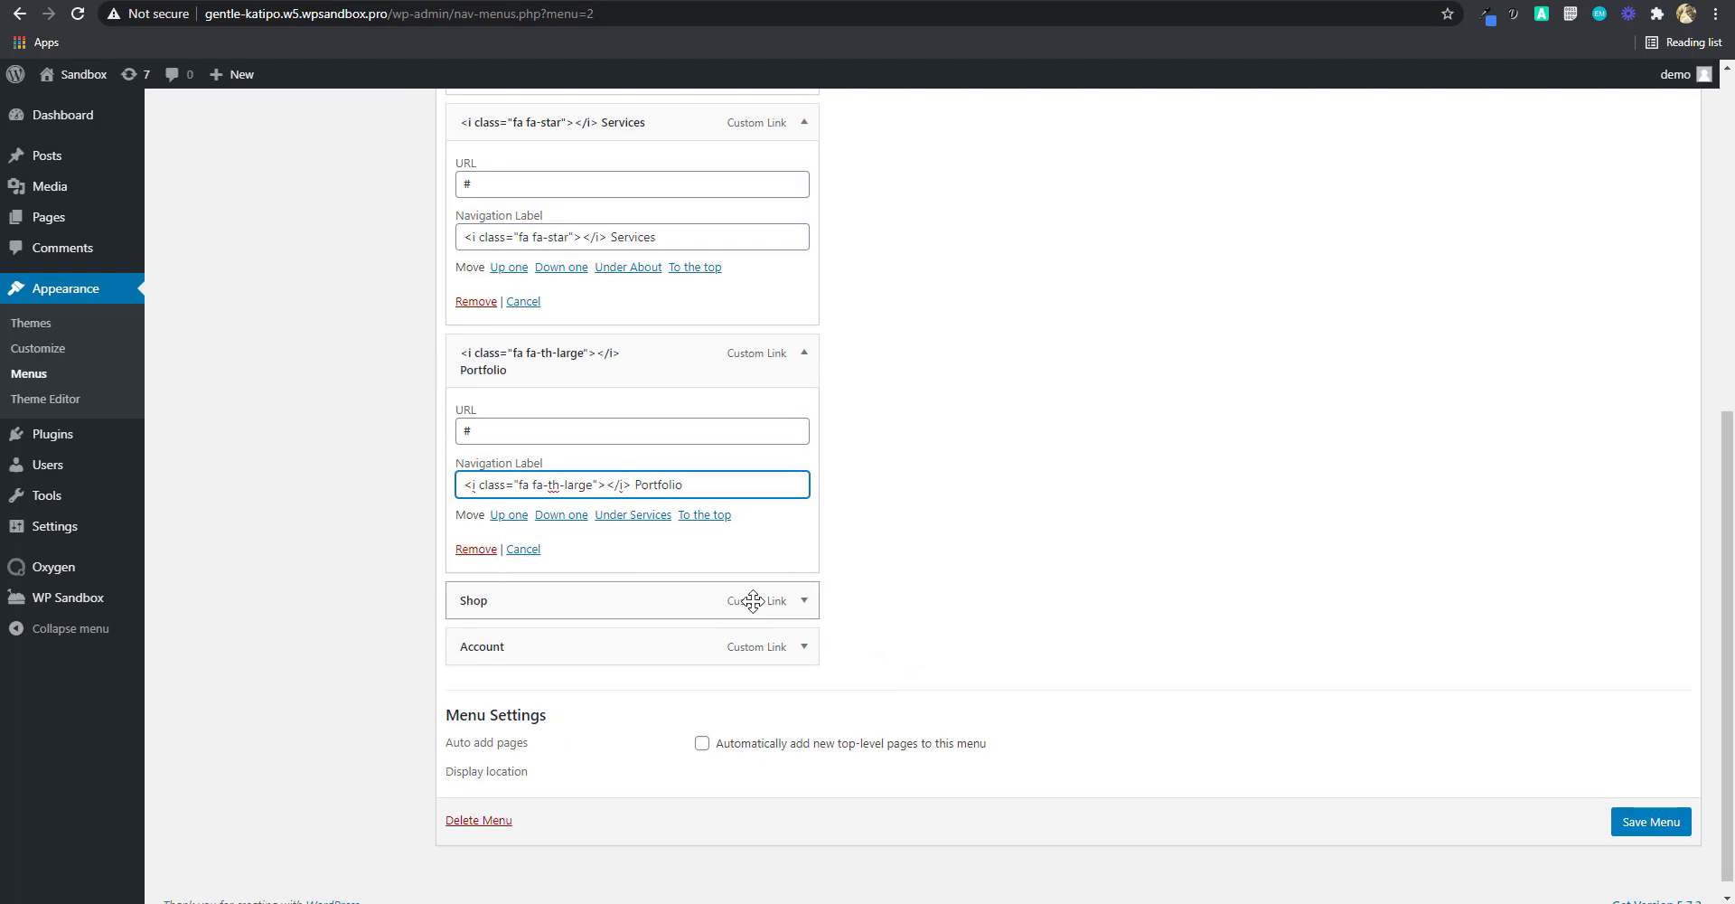
Search the Font Awesome cheat sheet for "shop" and copy the fa-shopping-bag icon's HTML tag.
key("alt+Tab")
type("shop")
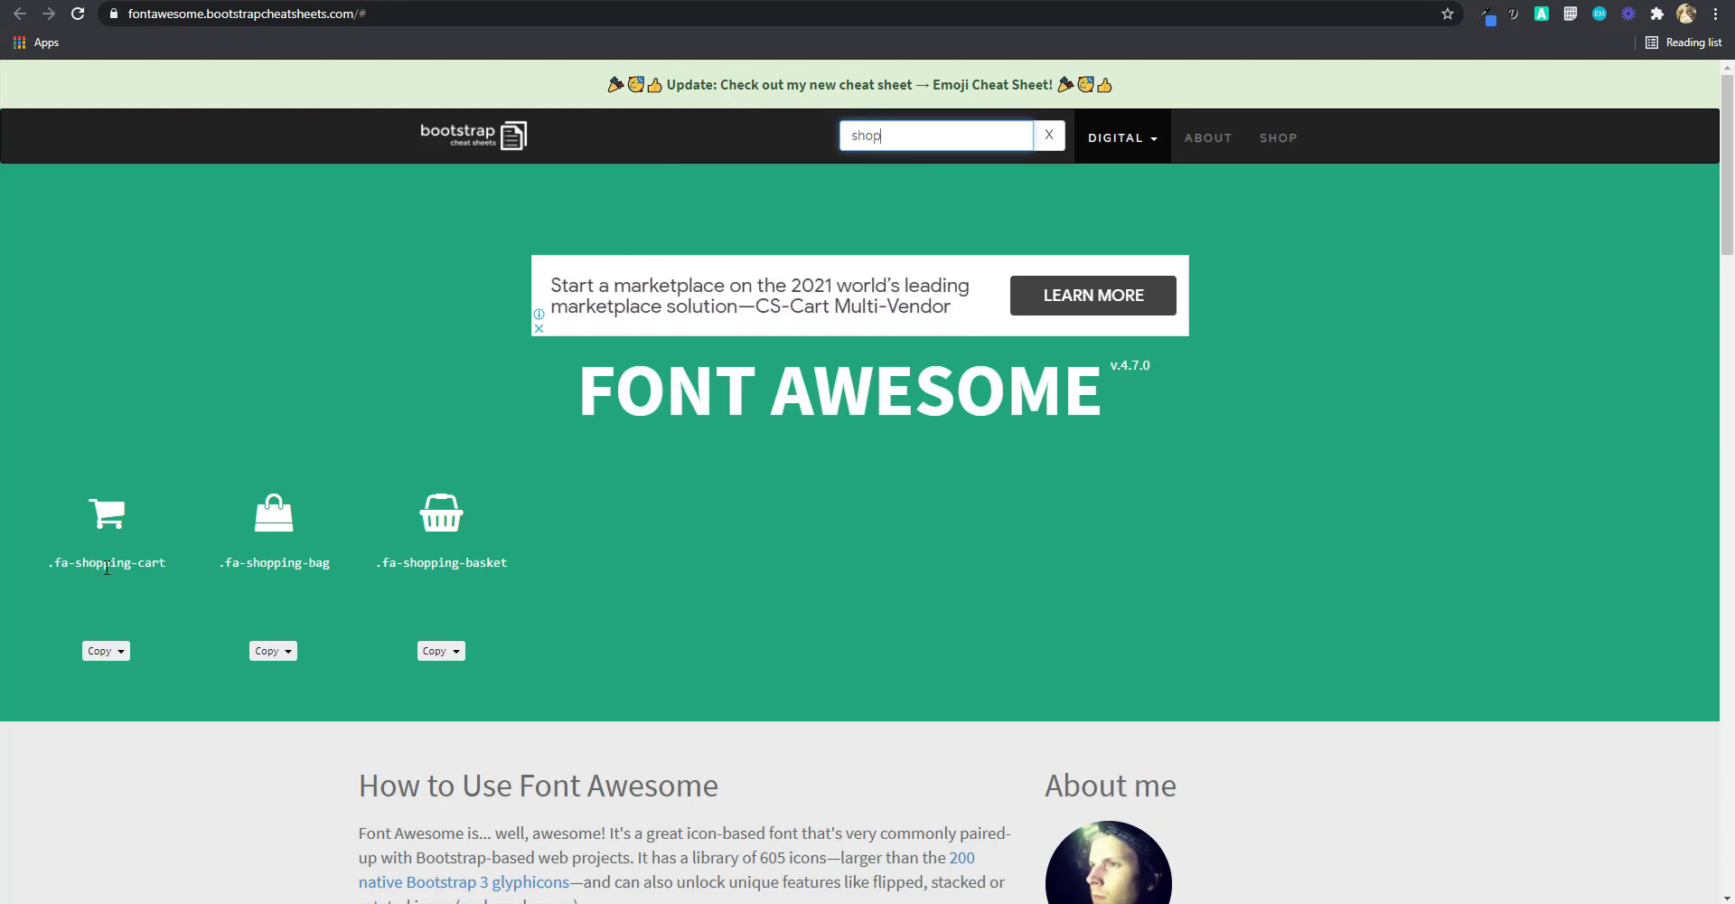
left_click(284, 653)
left_click(355, 683)
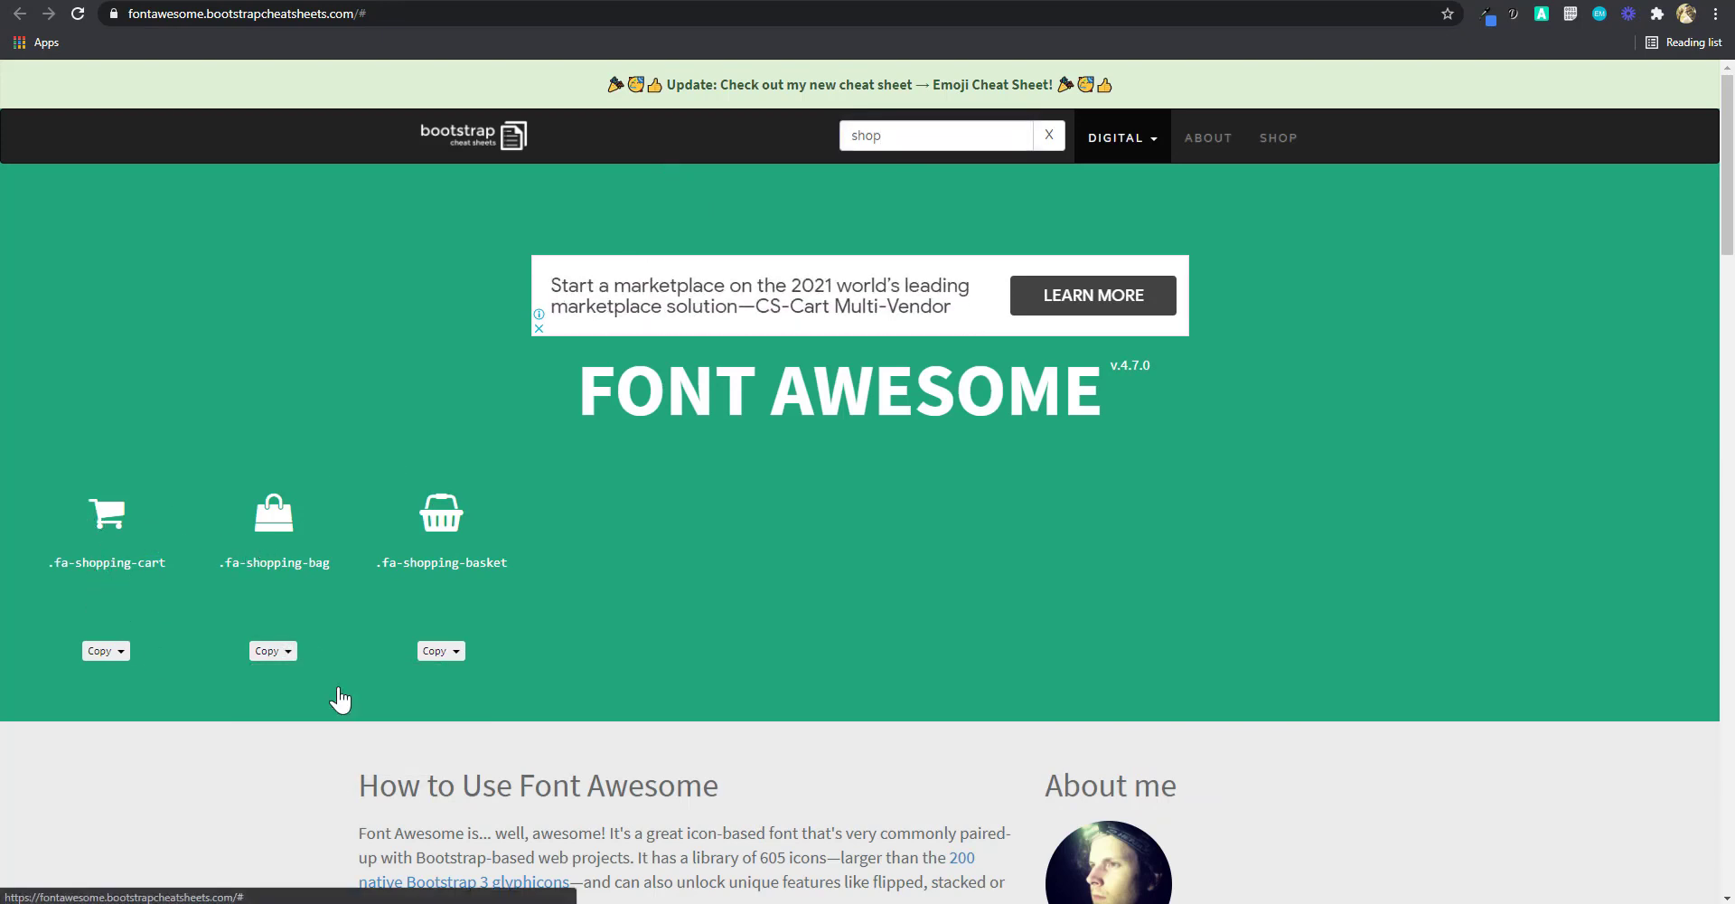
Expand the Shop item on the WordPress Menus page and insert <i class="fa fa-shopping-bag"></i> before its navigation label text.
key("ctrl+Tab")
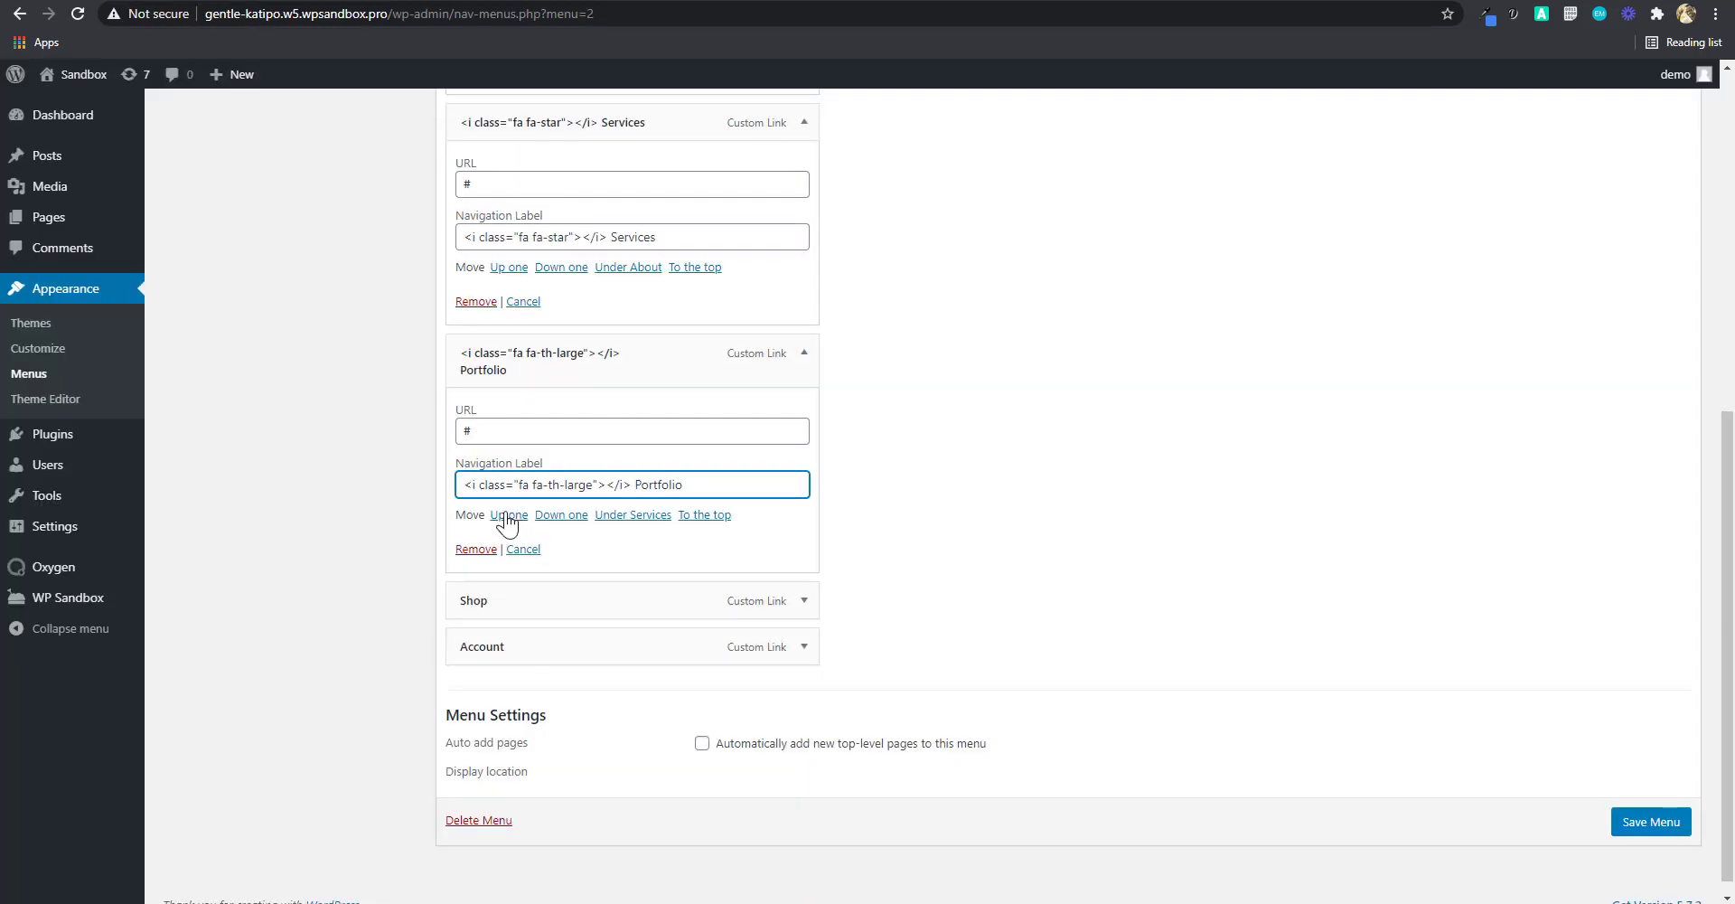
left_click(805, 612)
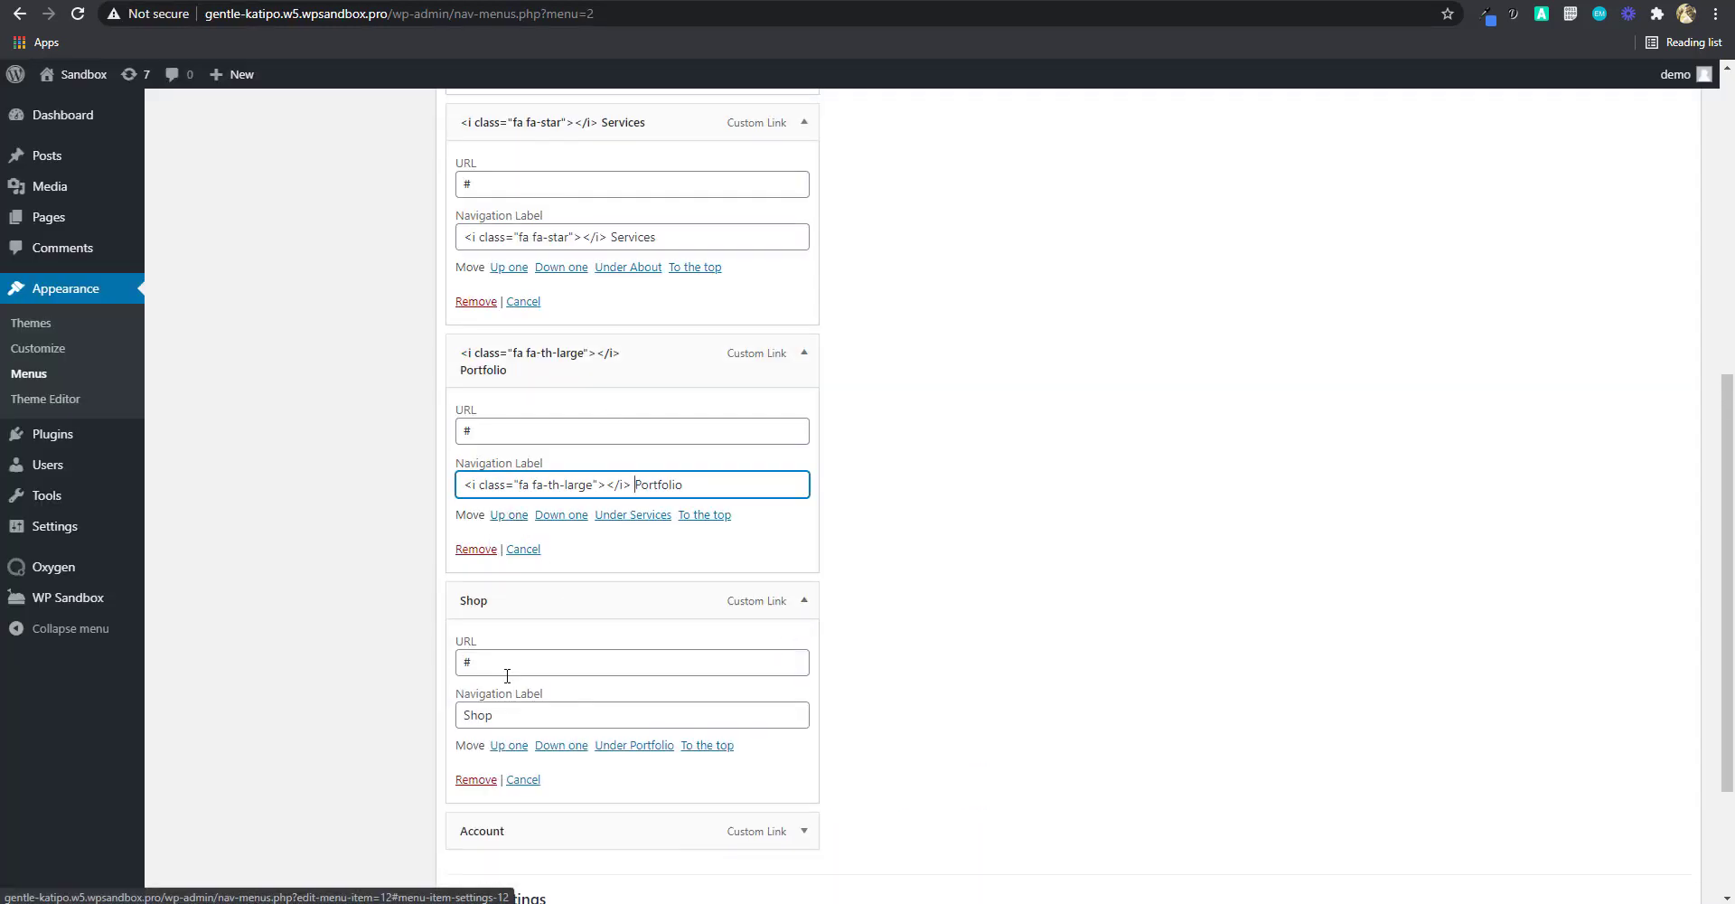
left_click(465, 731)
type("<i class=\"fa fa-shopping-bag\"></i>")
scroll(1012, 578, "down", 3)
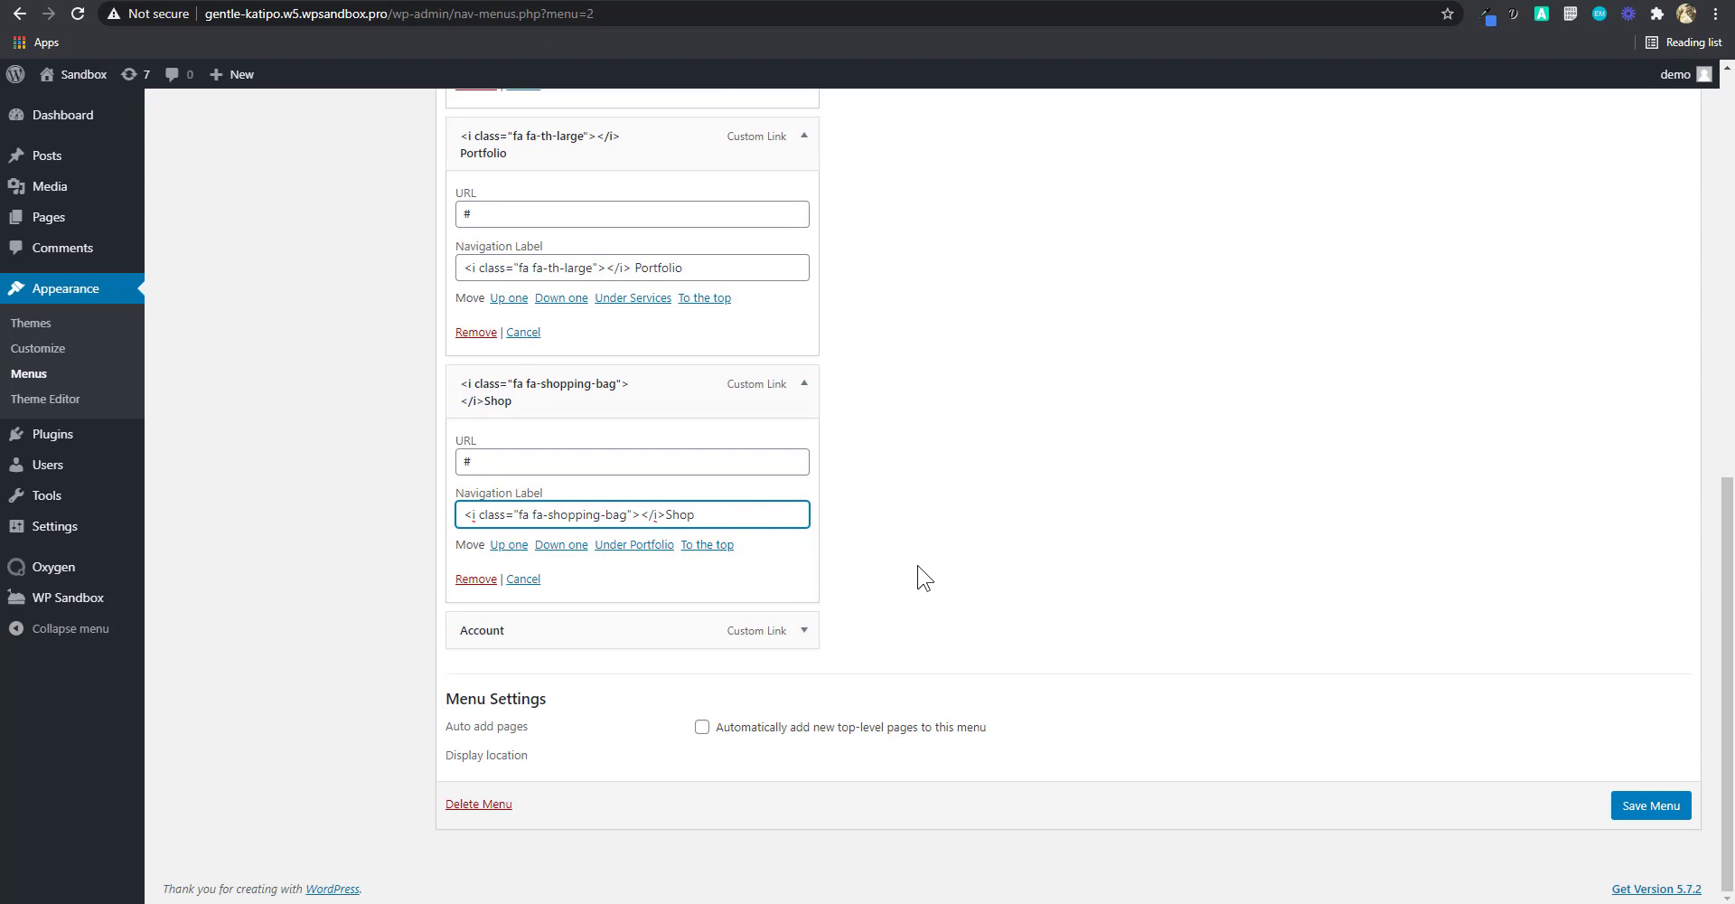
Expand the Account menu item and copy the fa-user icon's HTML tag from the unfiltered Font Awesome cheat sheet.
left_click(805, 630)
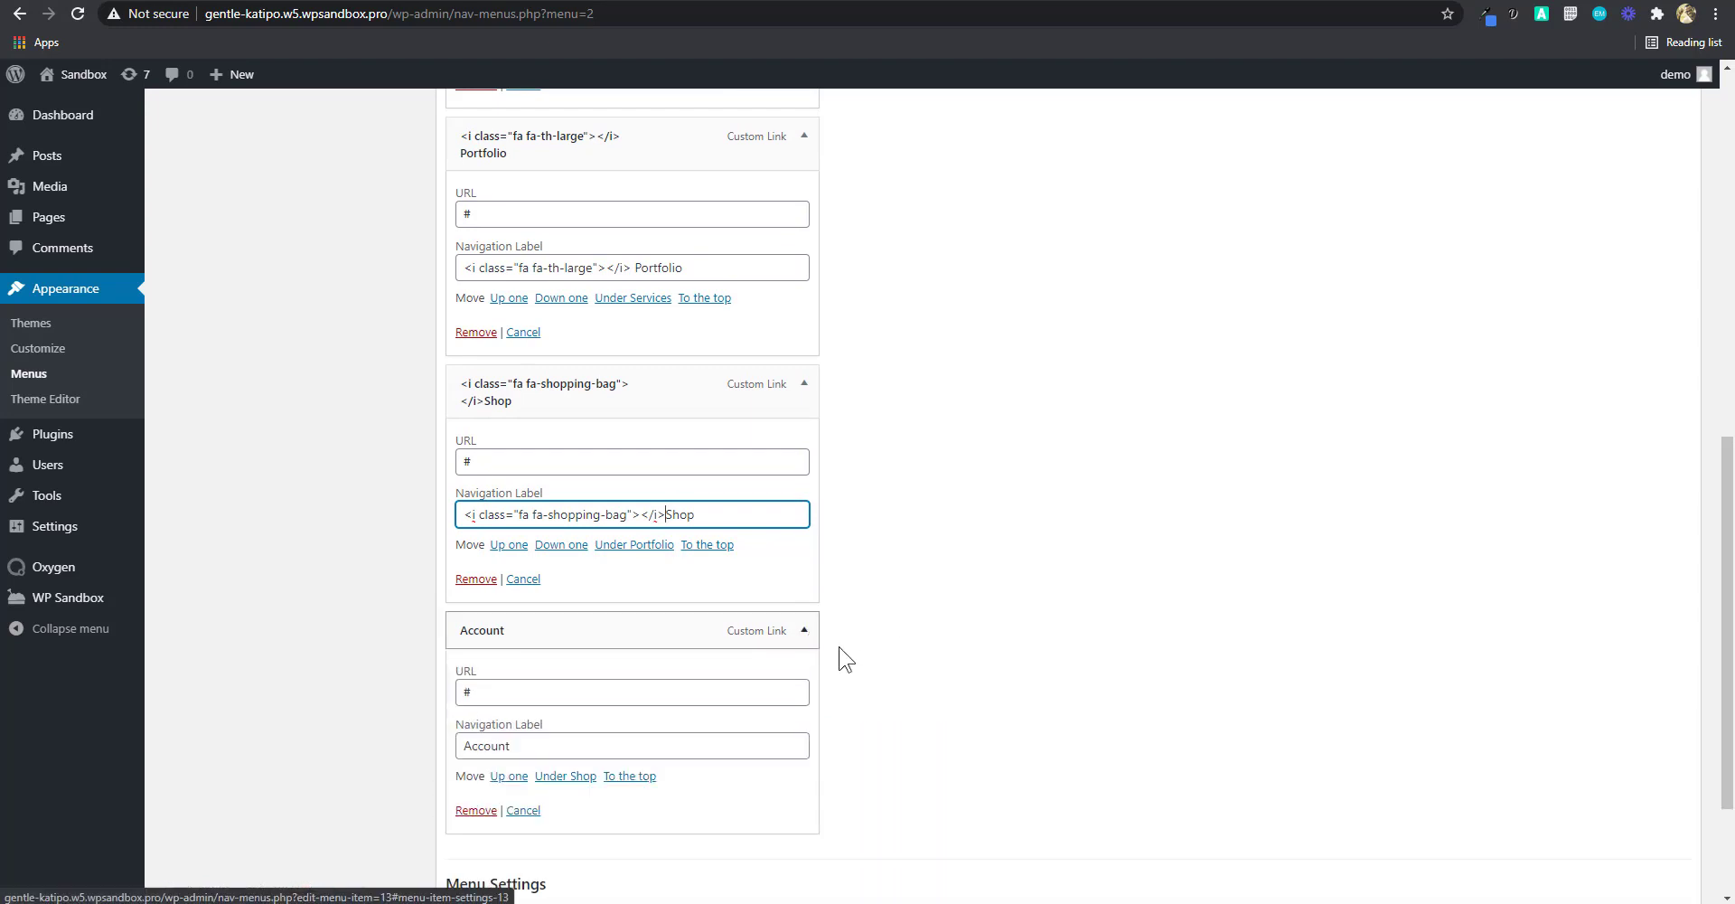
key("ctrl+Tab")
left_click(1049, 135)
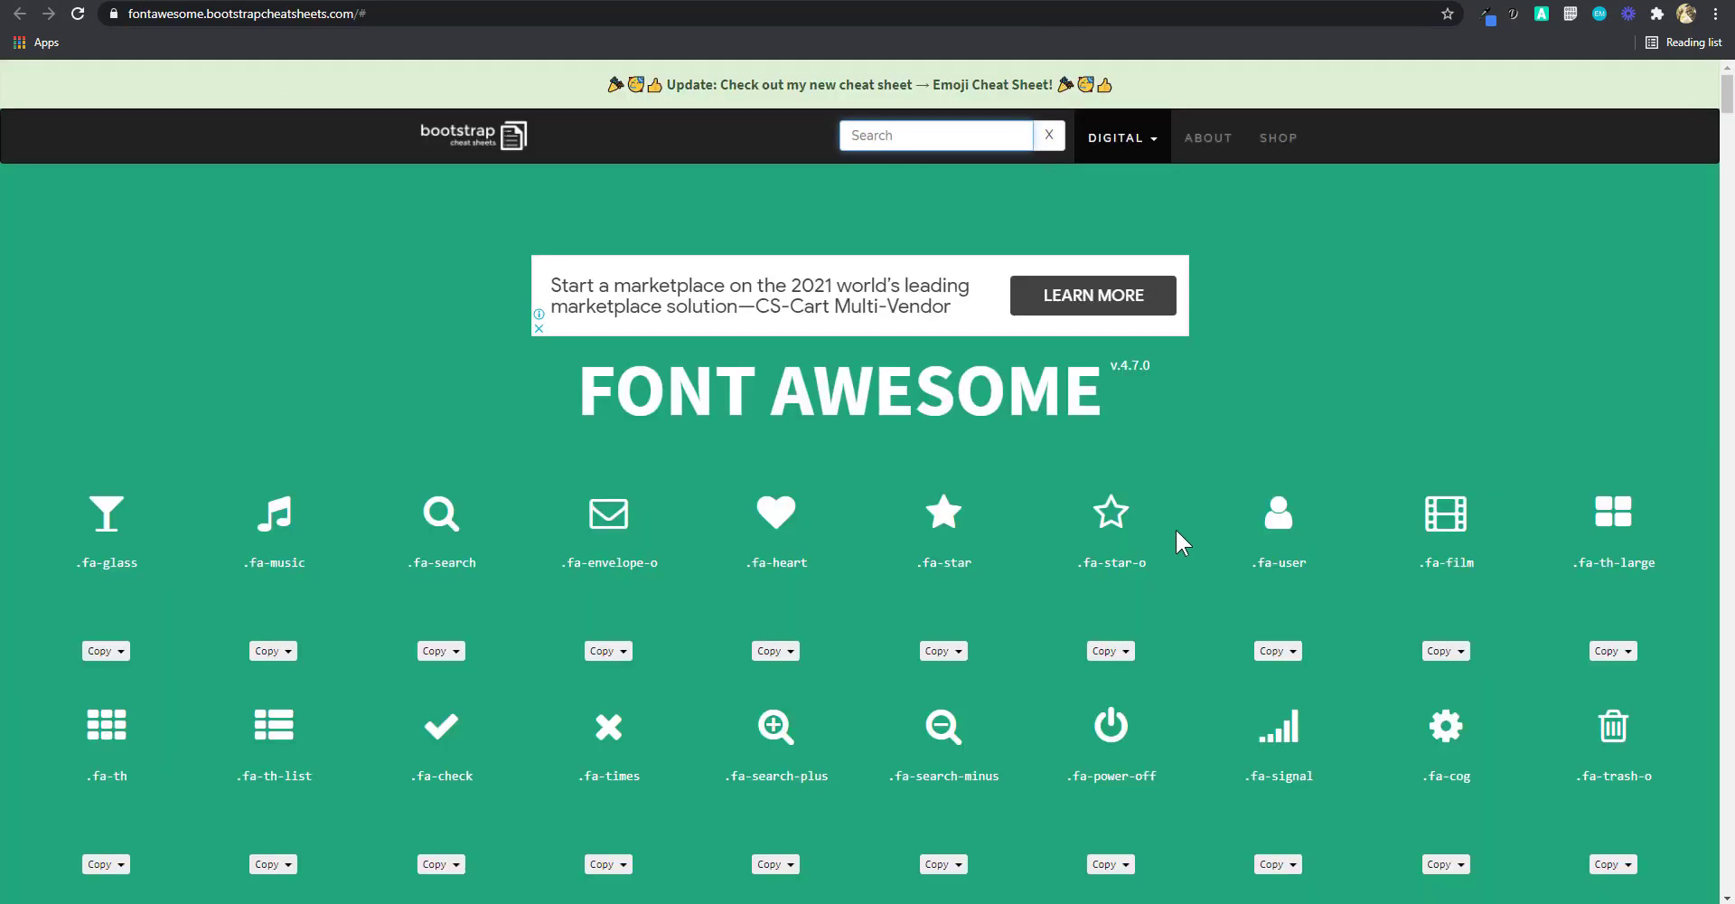
scroll(1276, 561, "down", 1)
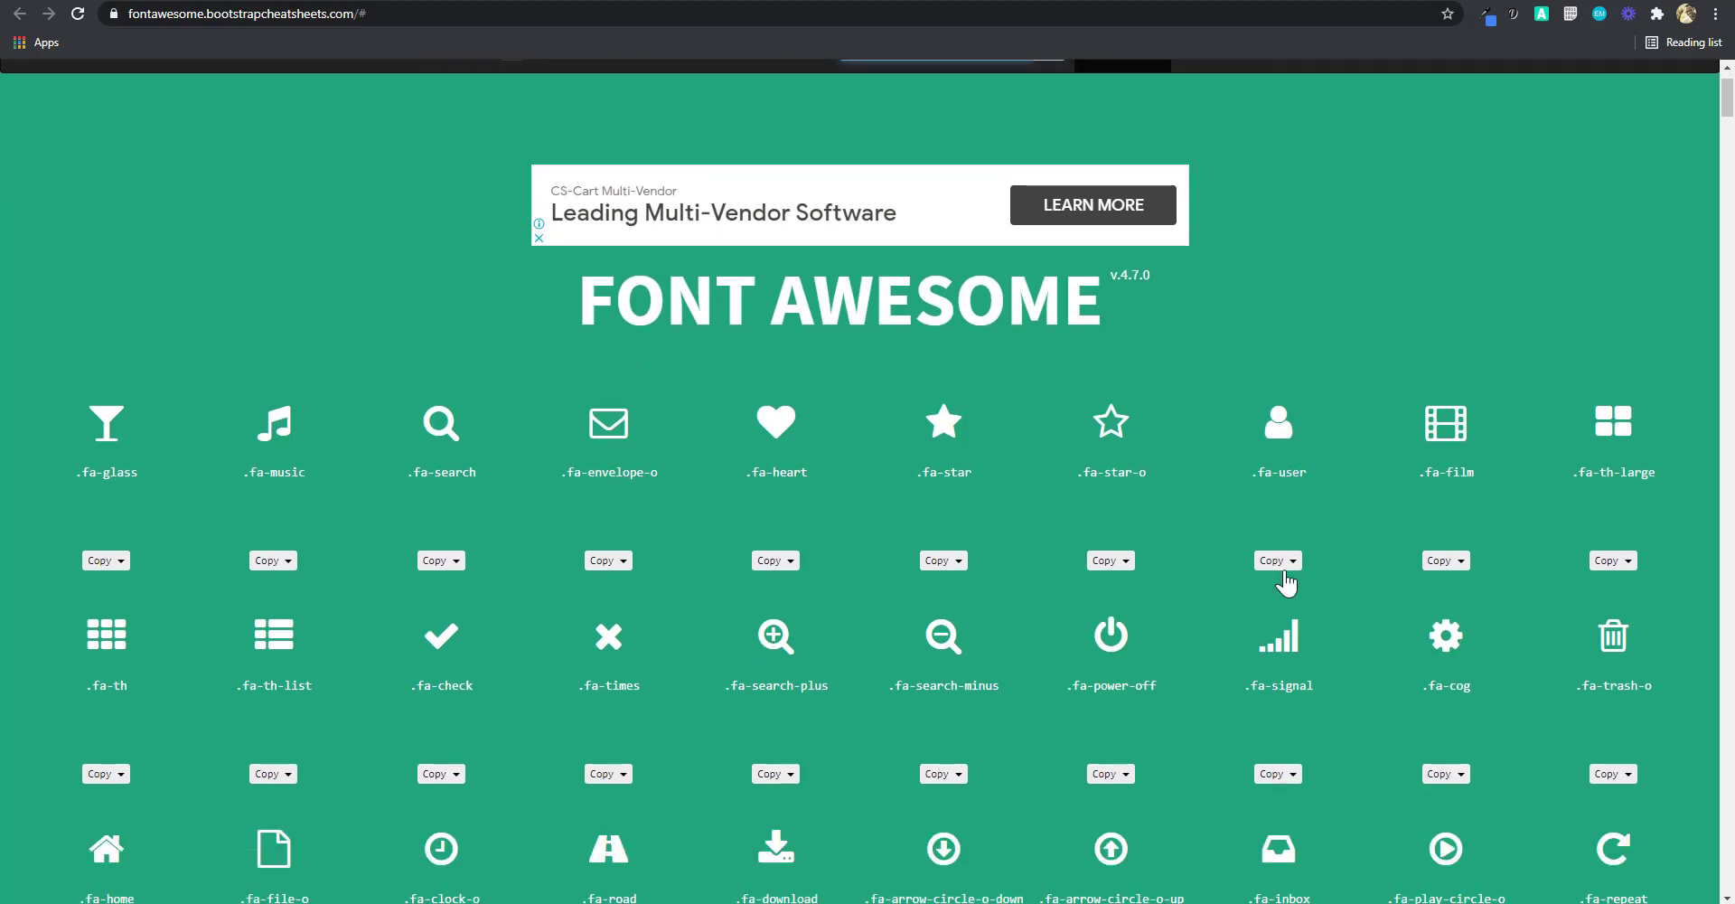
left_click(1285, 562)
left_click(1306, 592)
Insert <i class="fa fa-user"></i> before the Account item's navigation label text on the WordPress Menus page and save the menu.
key("ctrl+Tab")
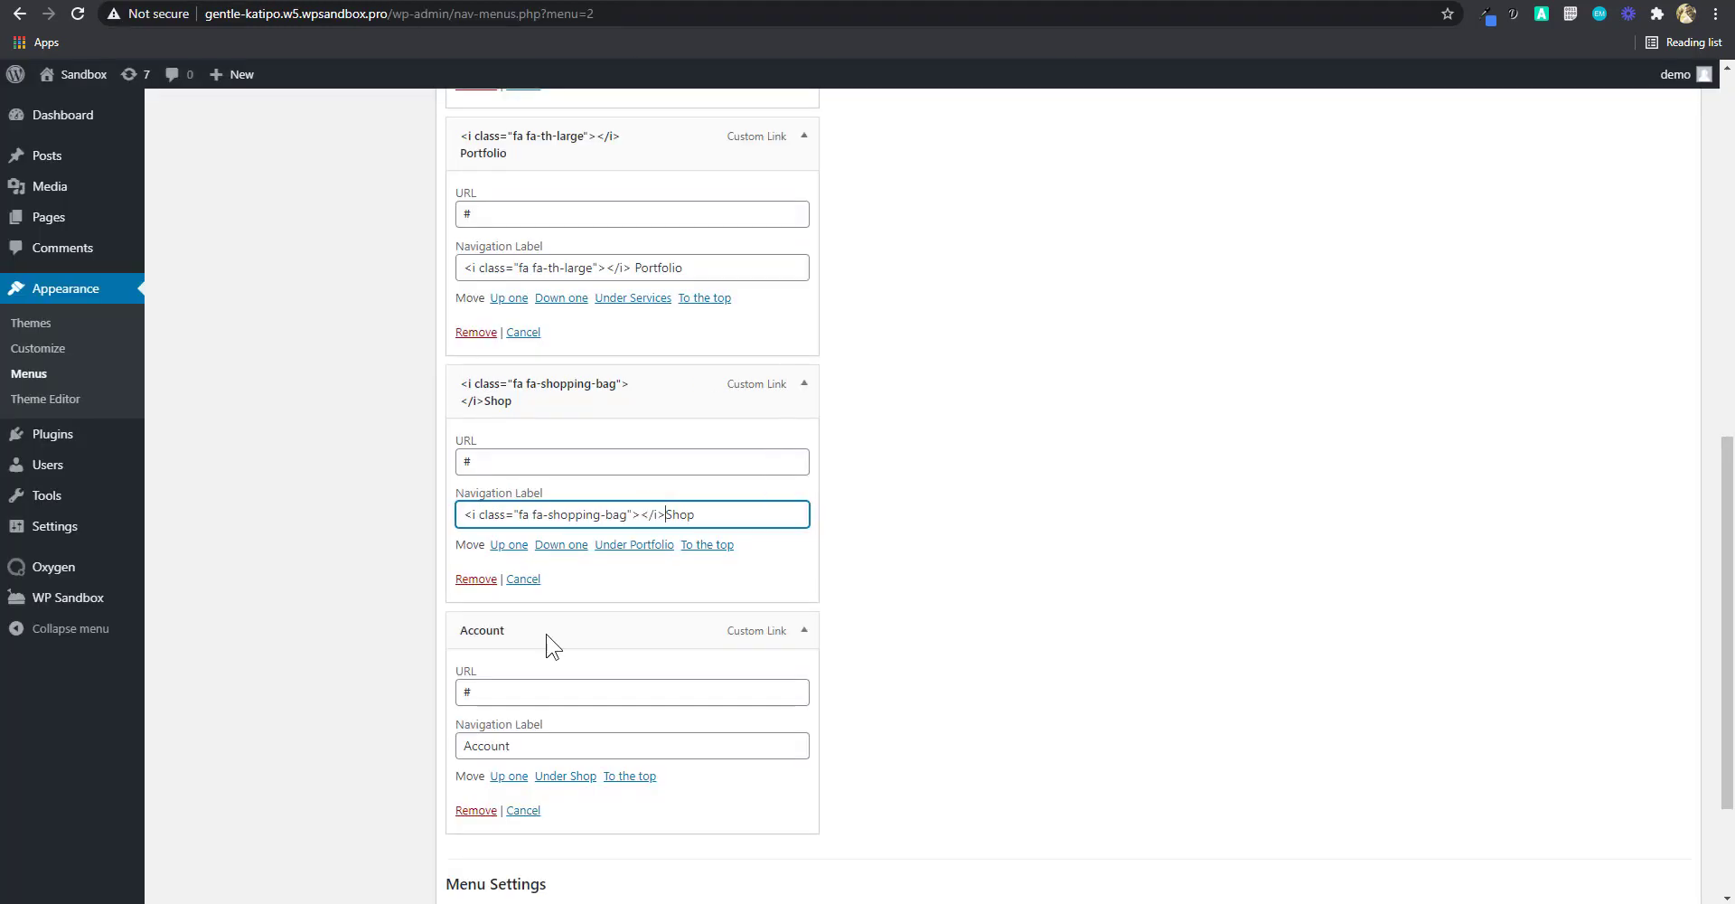
scroll(461, 673, "down", 2)
left_click(461, 565)
type("<i class=\"fa fa-user\"></i>")
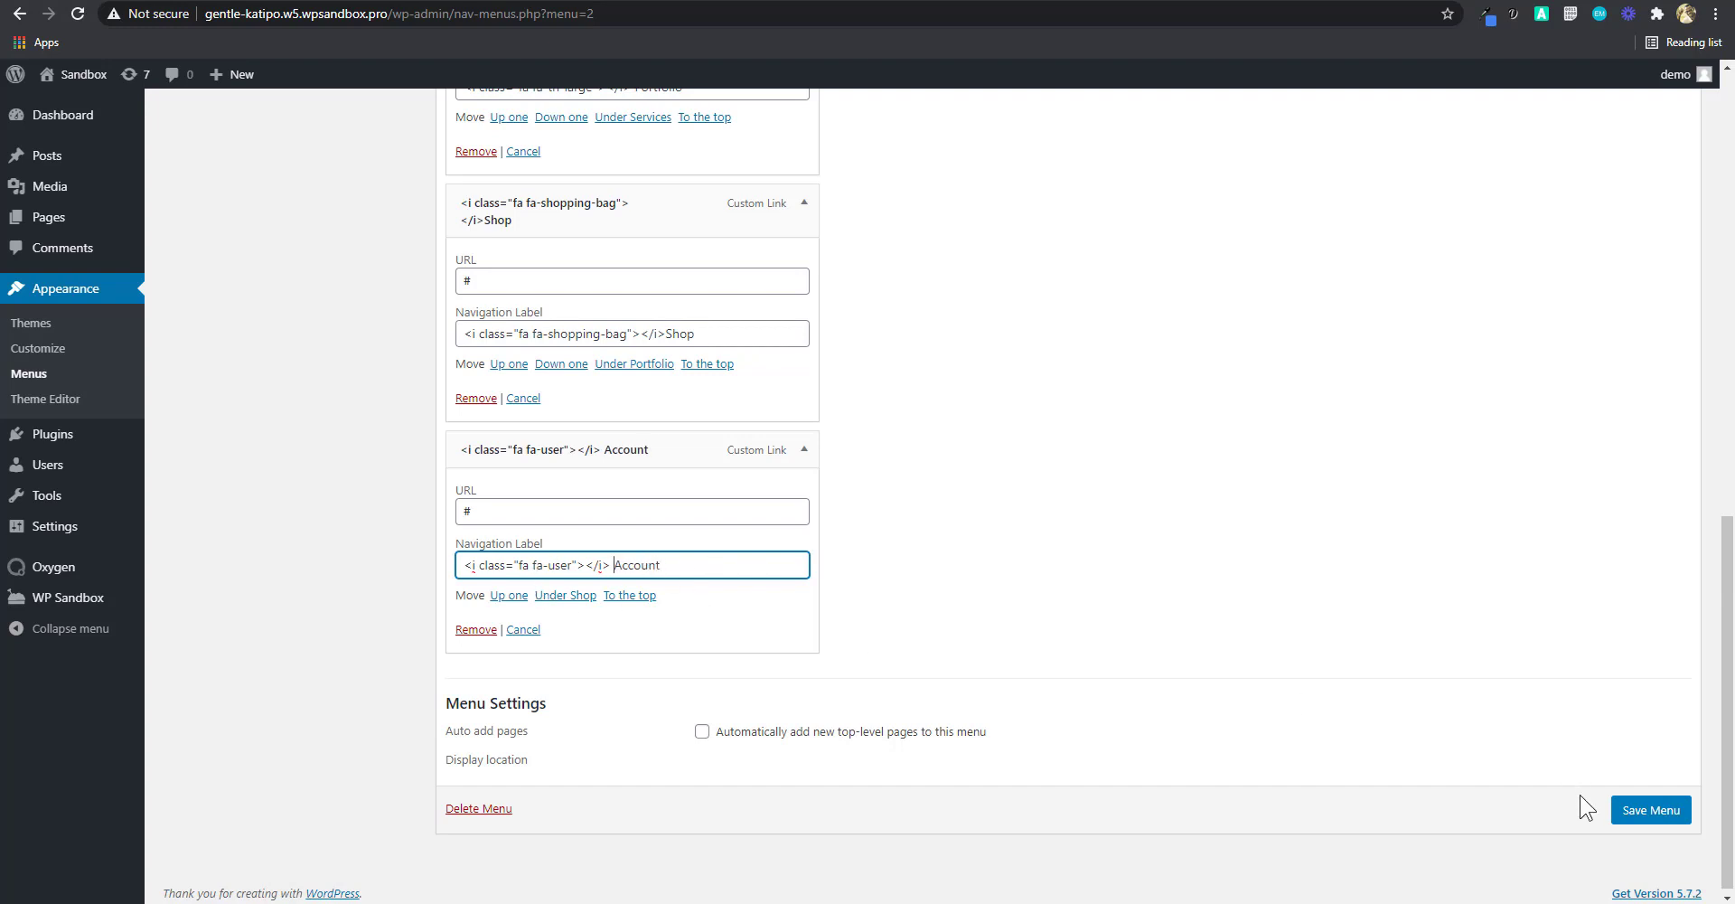
left_click(1648, 809)
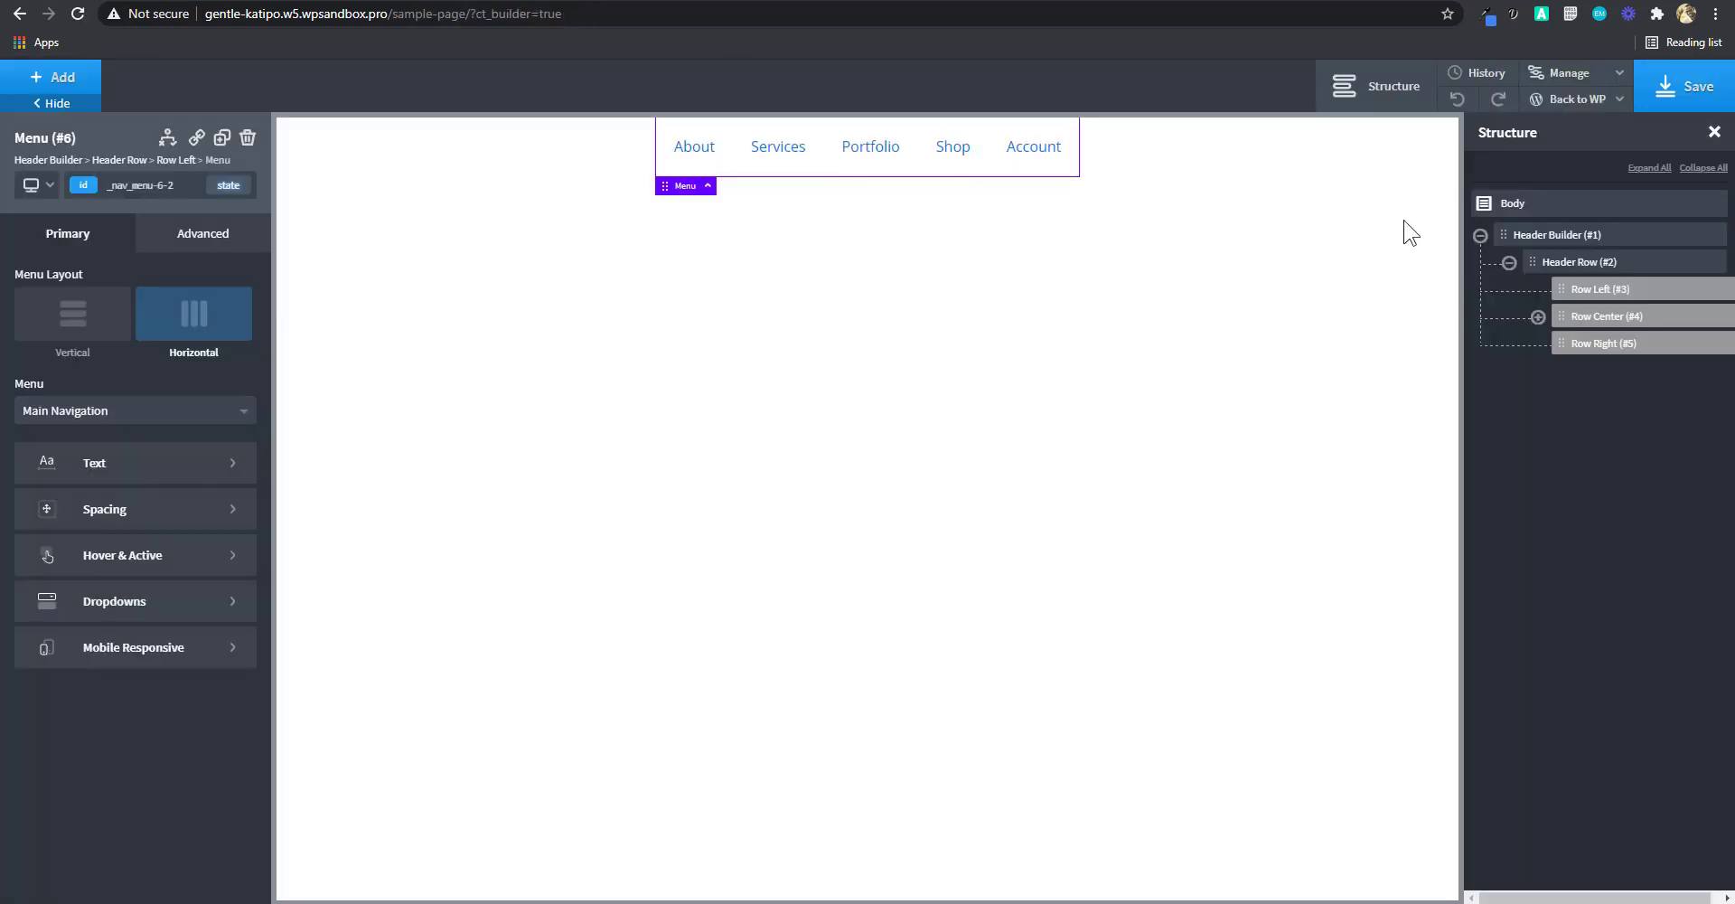
Leave the Oxygen builder for the page's frontend, and reload the header template in the builder to refresh its menu.
left_click(1568, 99)
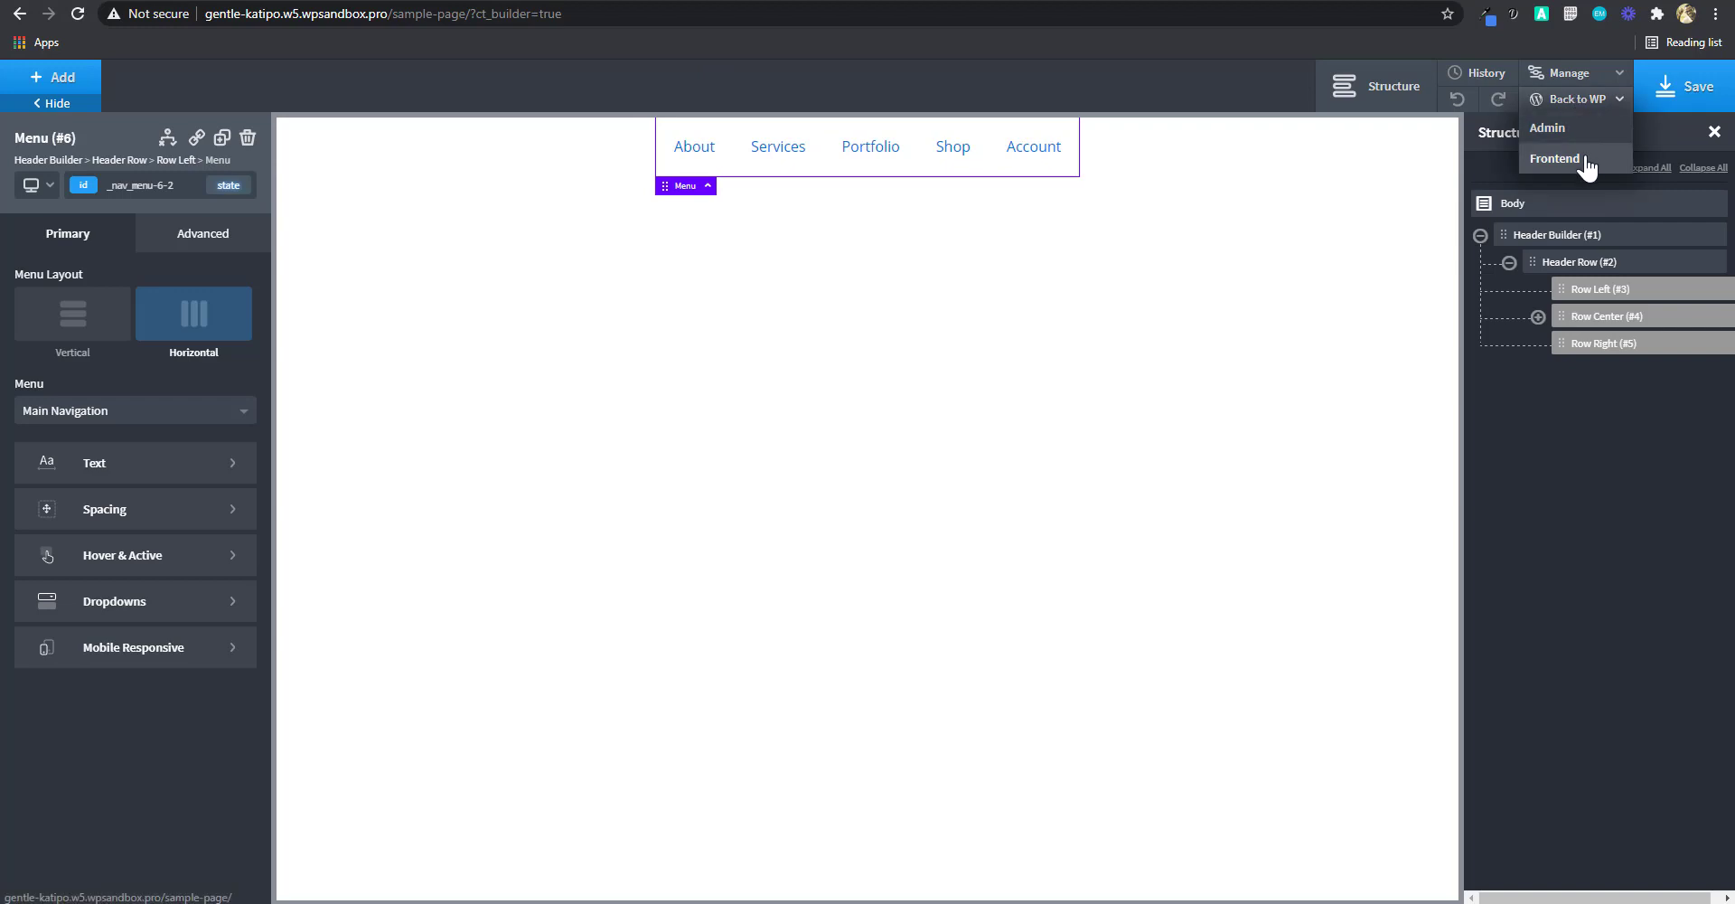
left_click(1586, 160)
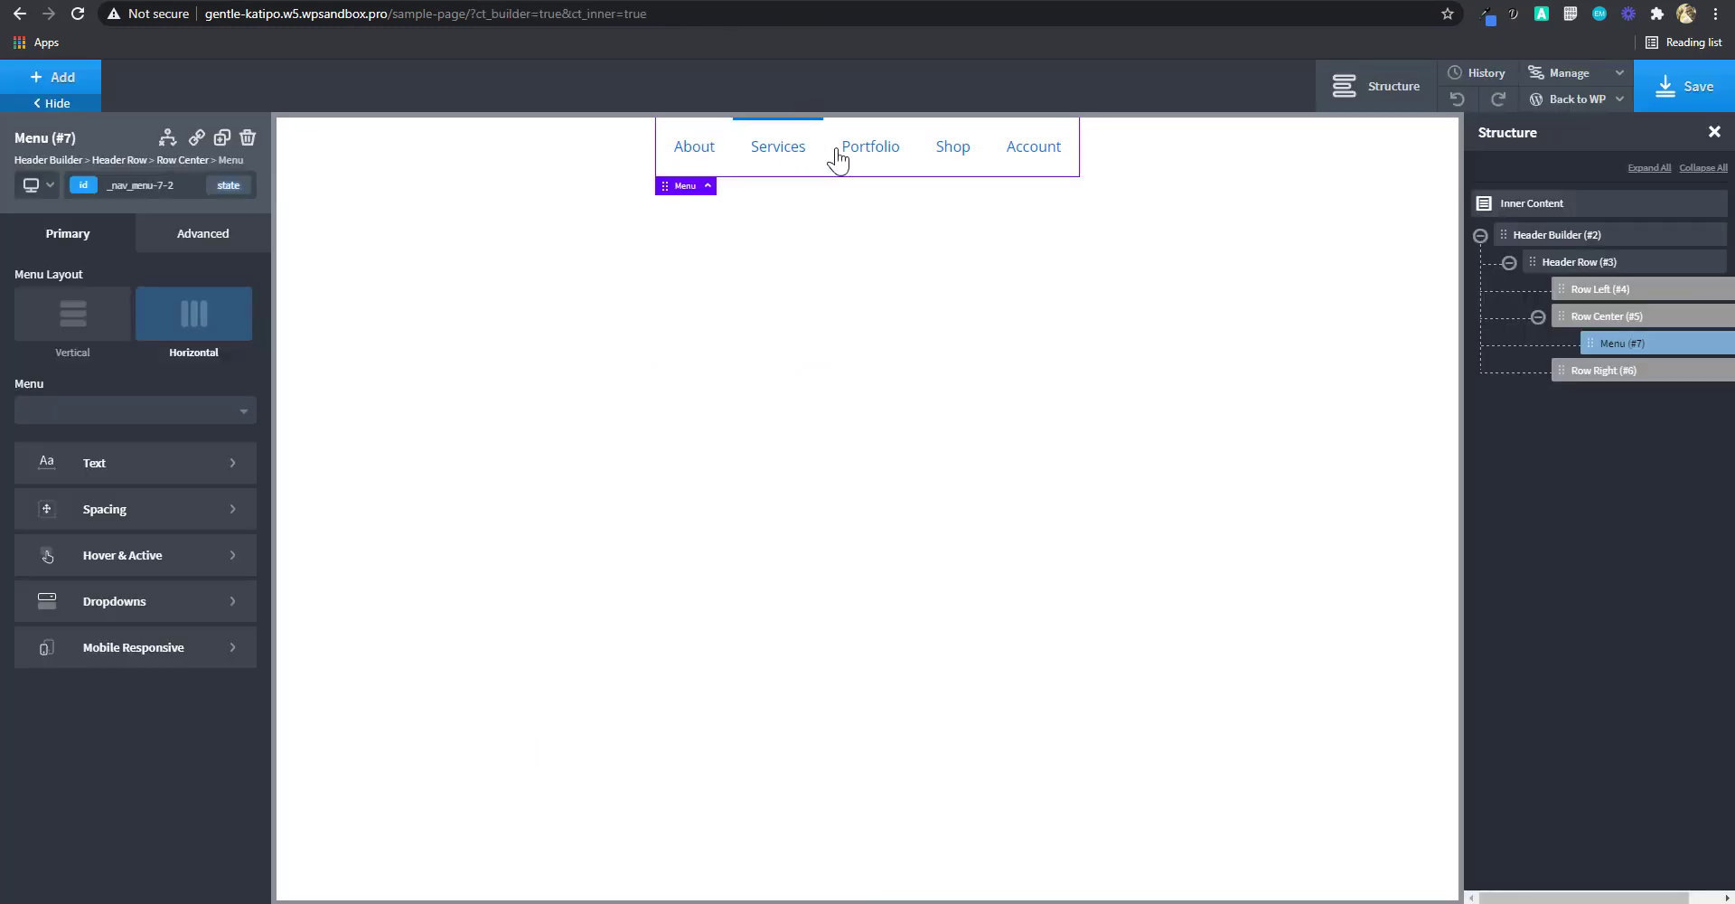
left_click(77, 17)
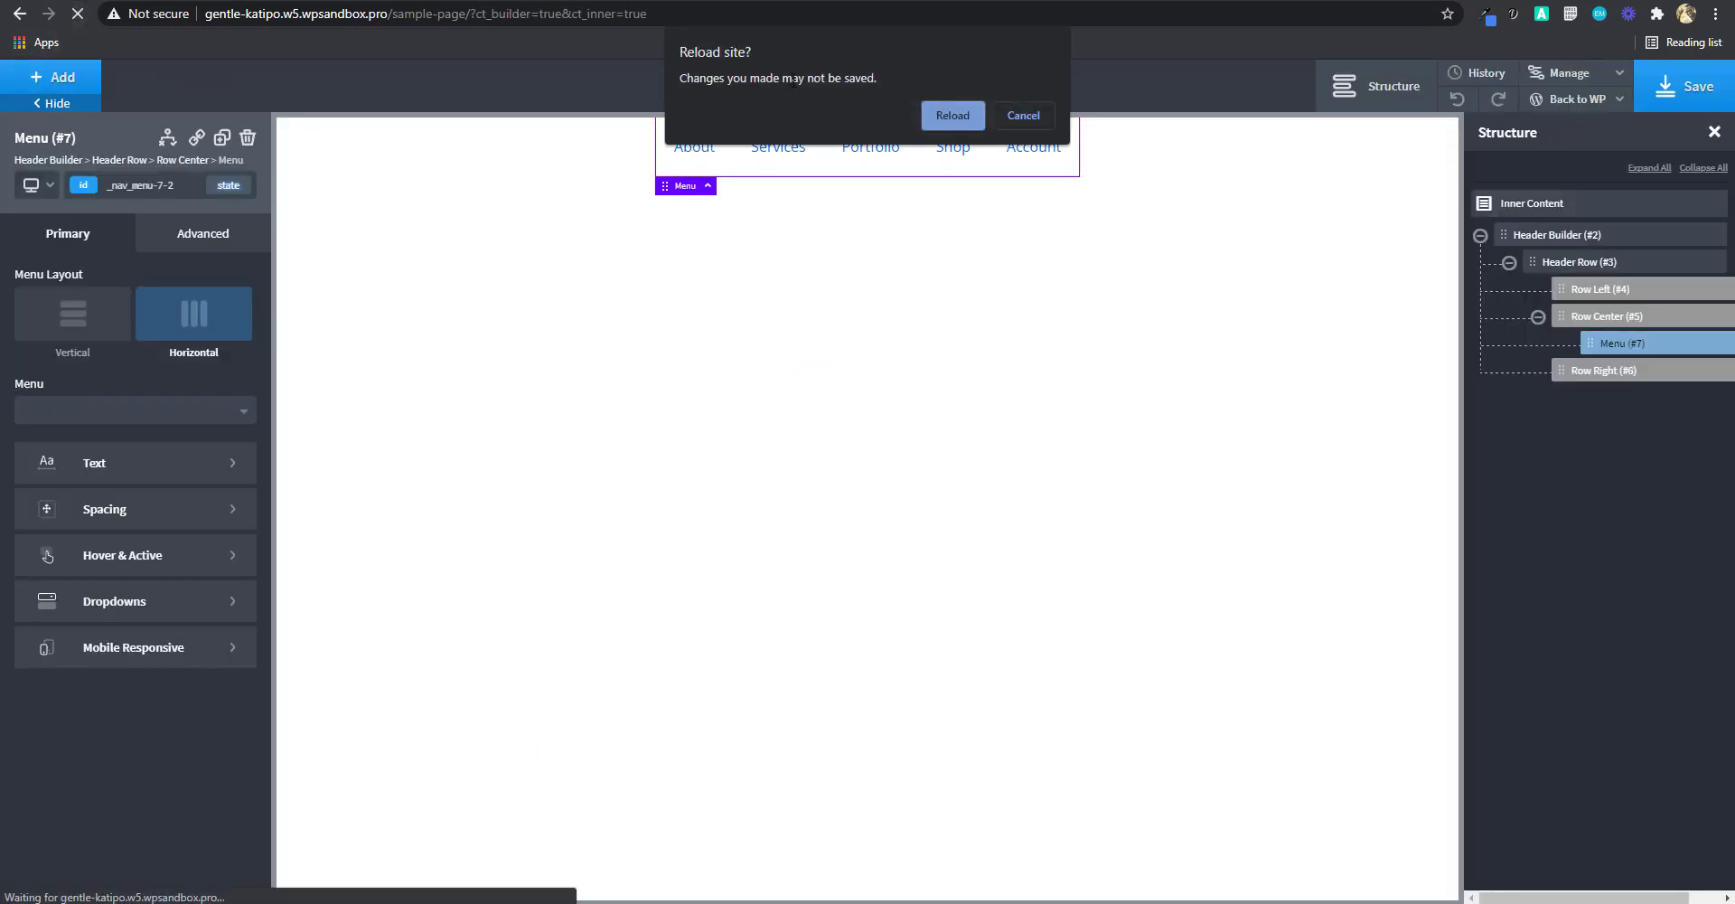
left_click(947, 108)
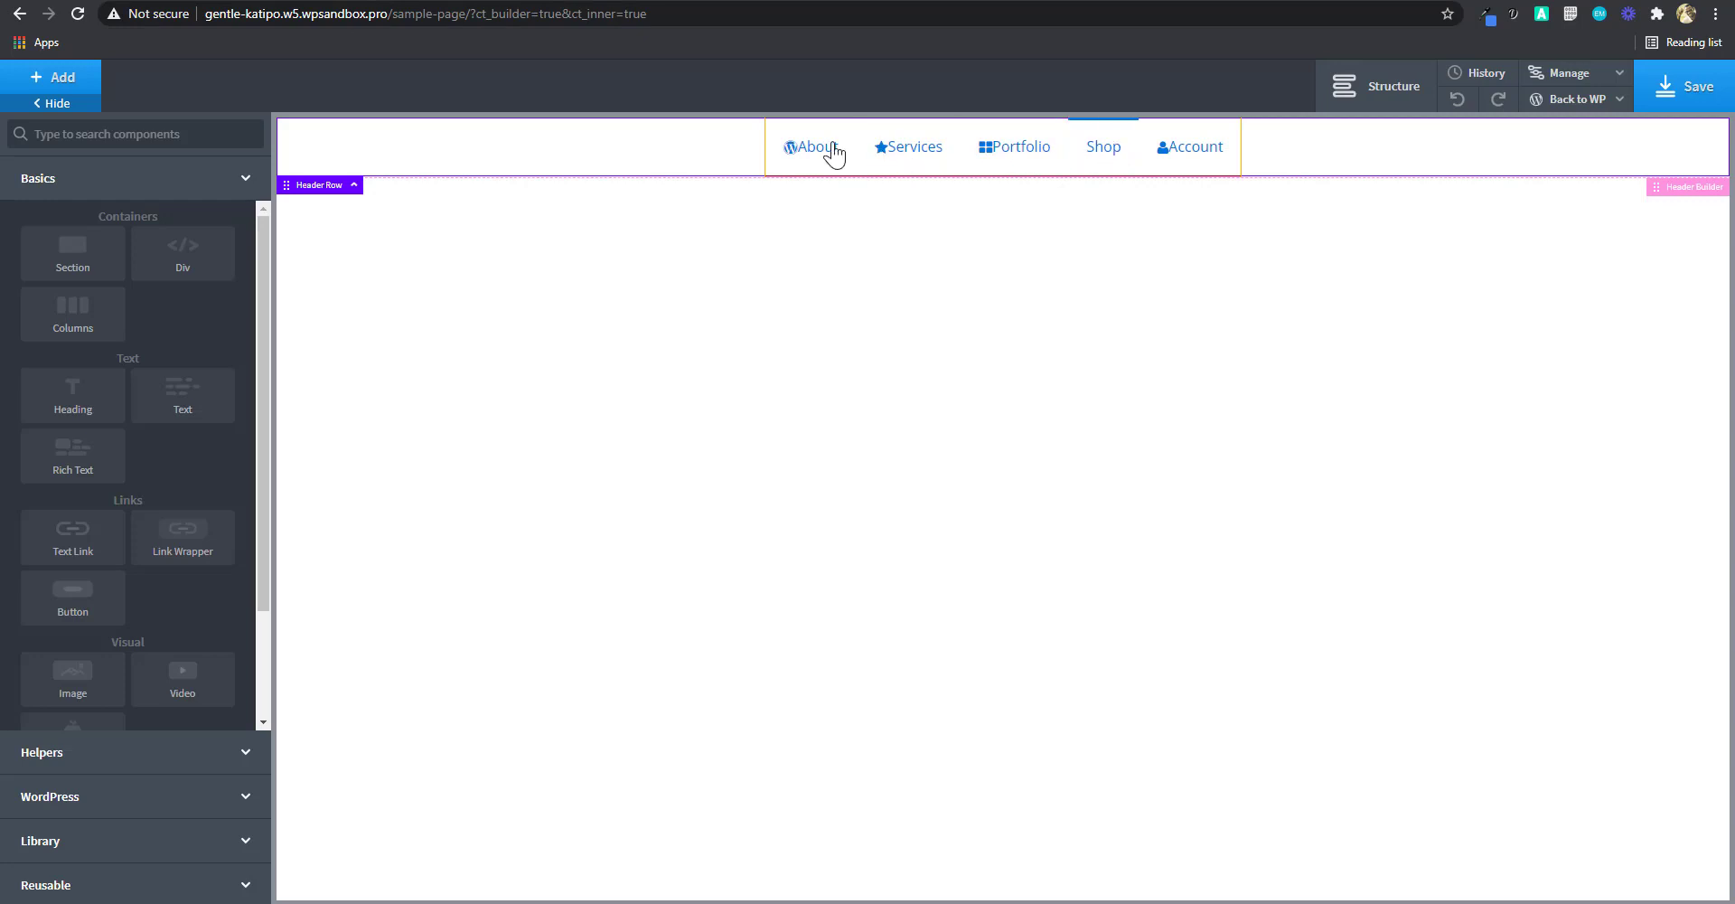
Compare the icon tags in the WordPress menu item labels with the header menu rendered in the Oxygen builder.
key("ctrl+Tab")
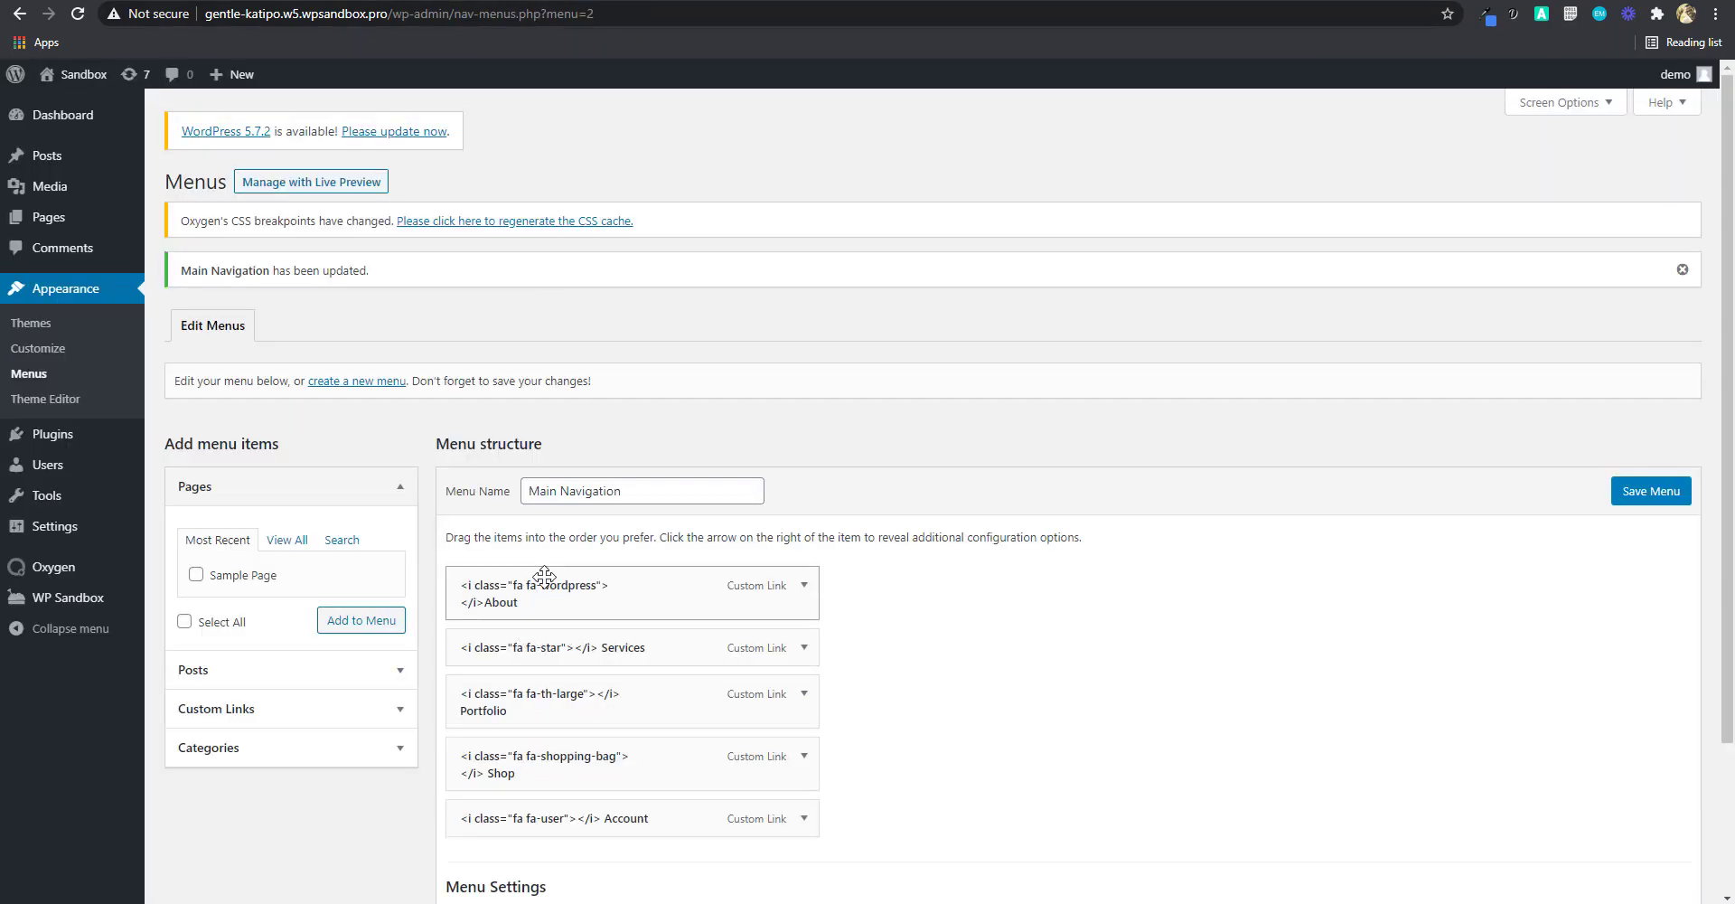
scroll(586, 663, "down", 1)
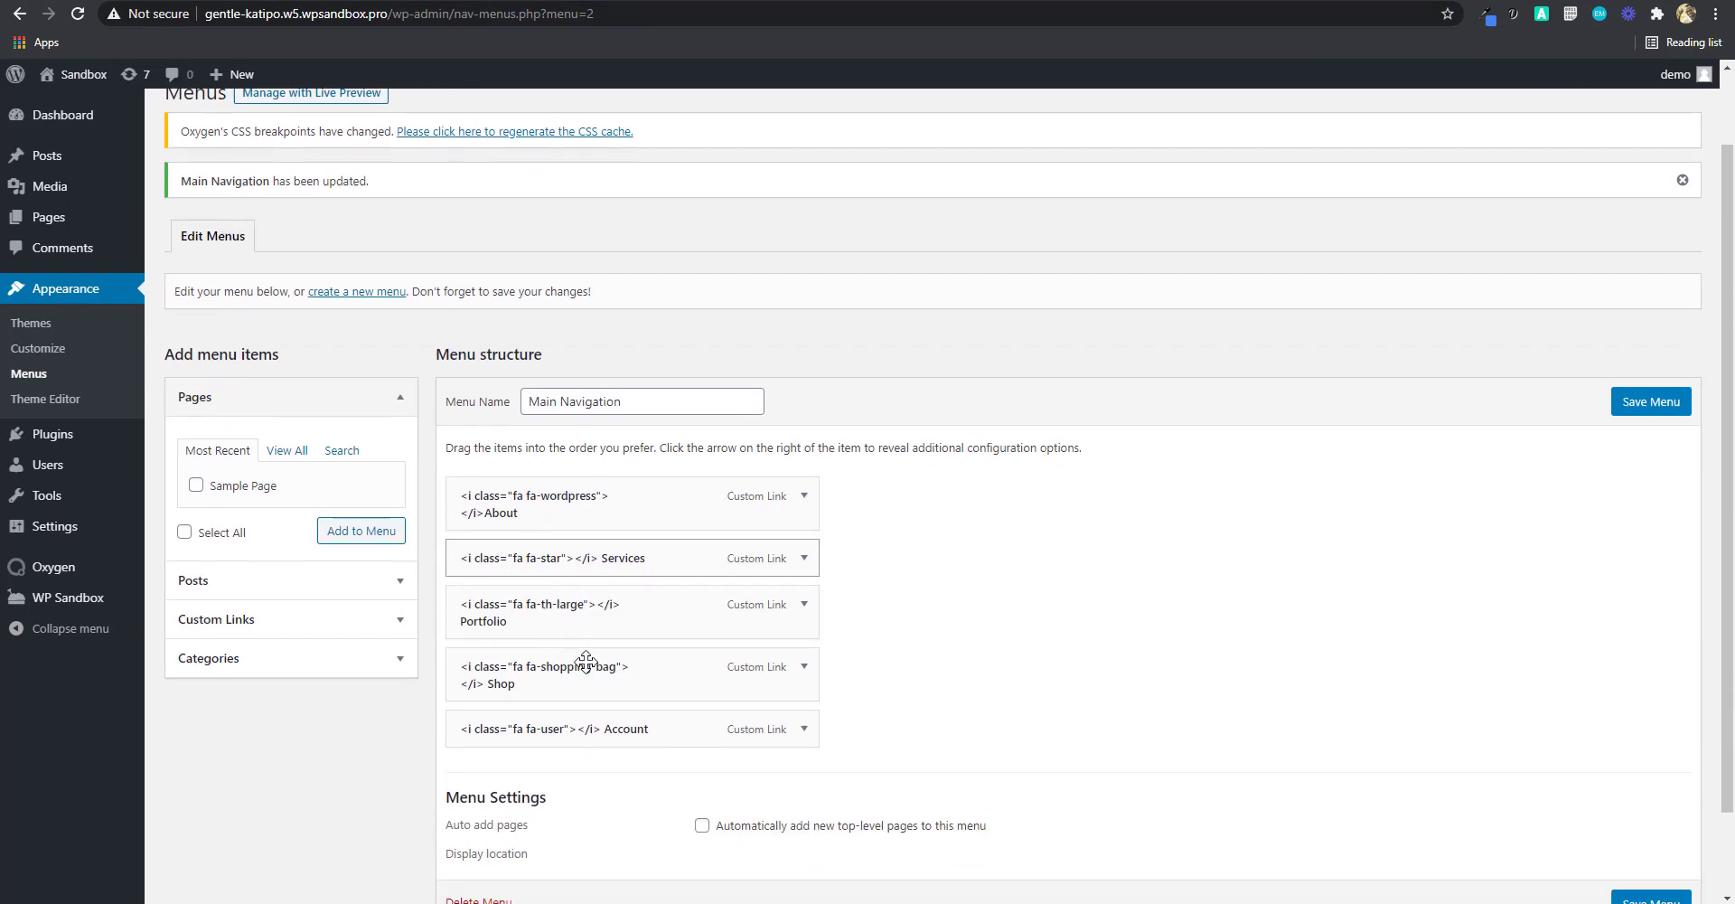
key("ctrl+Tab")
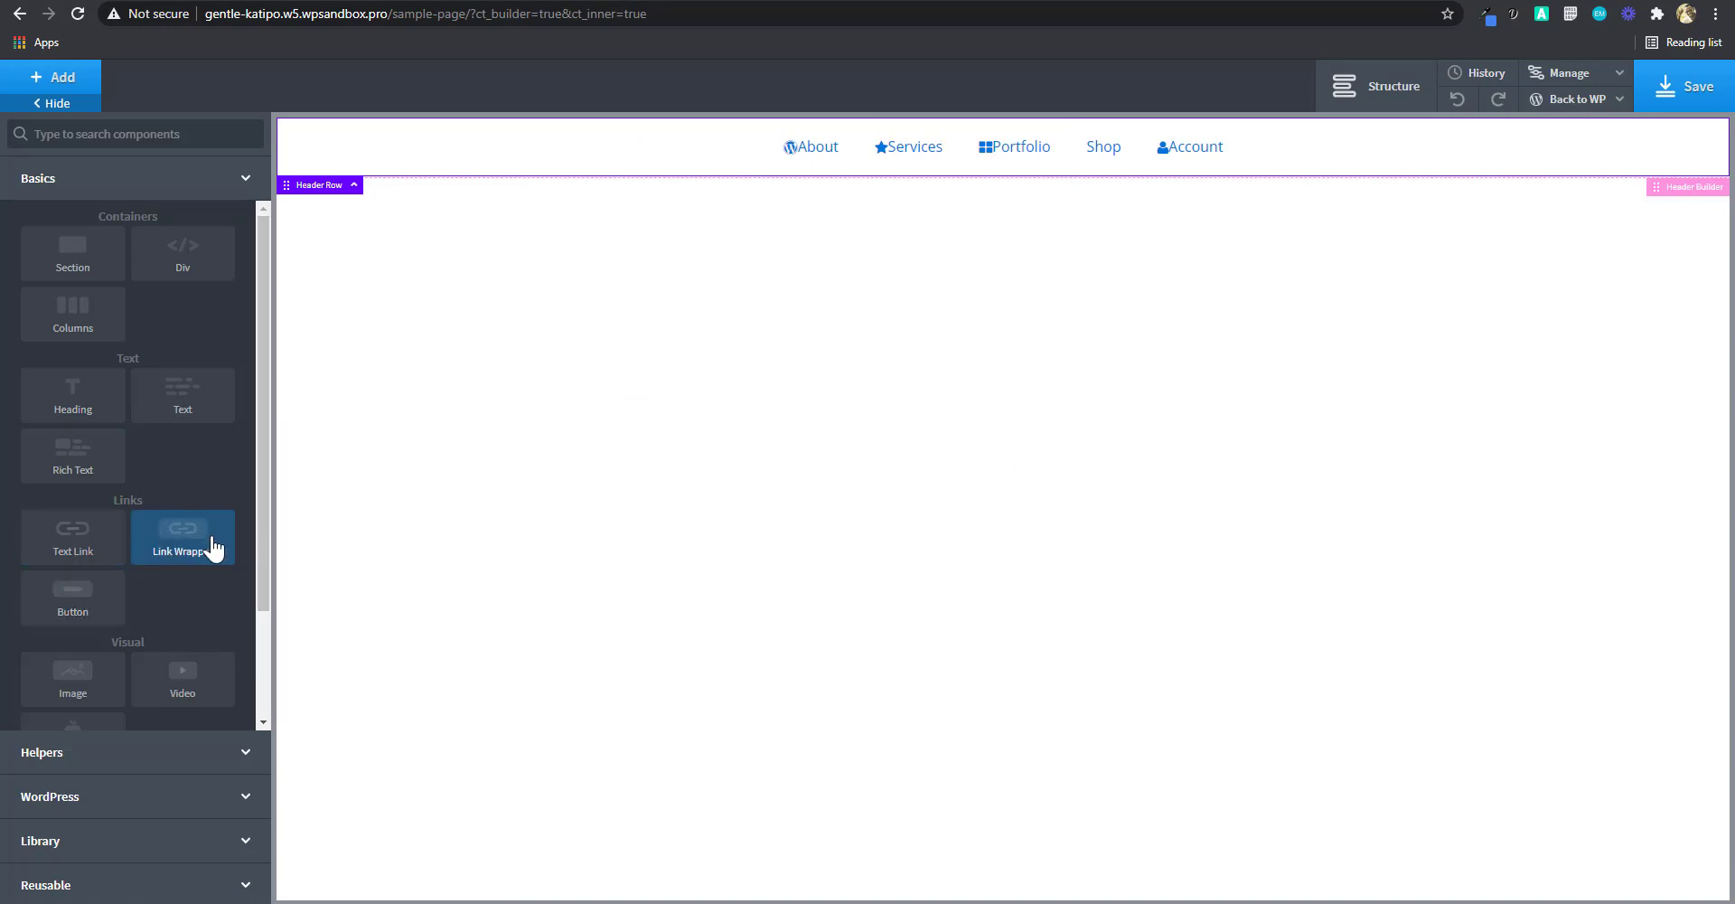
scroll(232, 606, "down", 1)
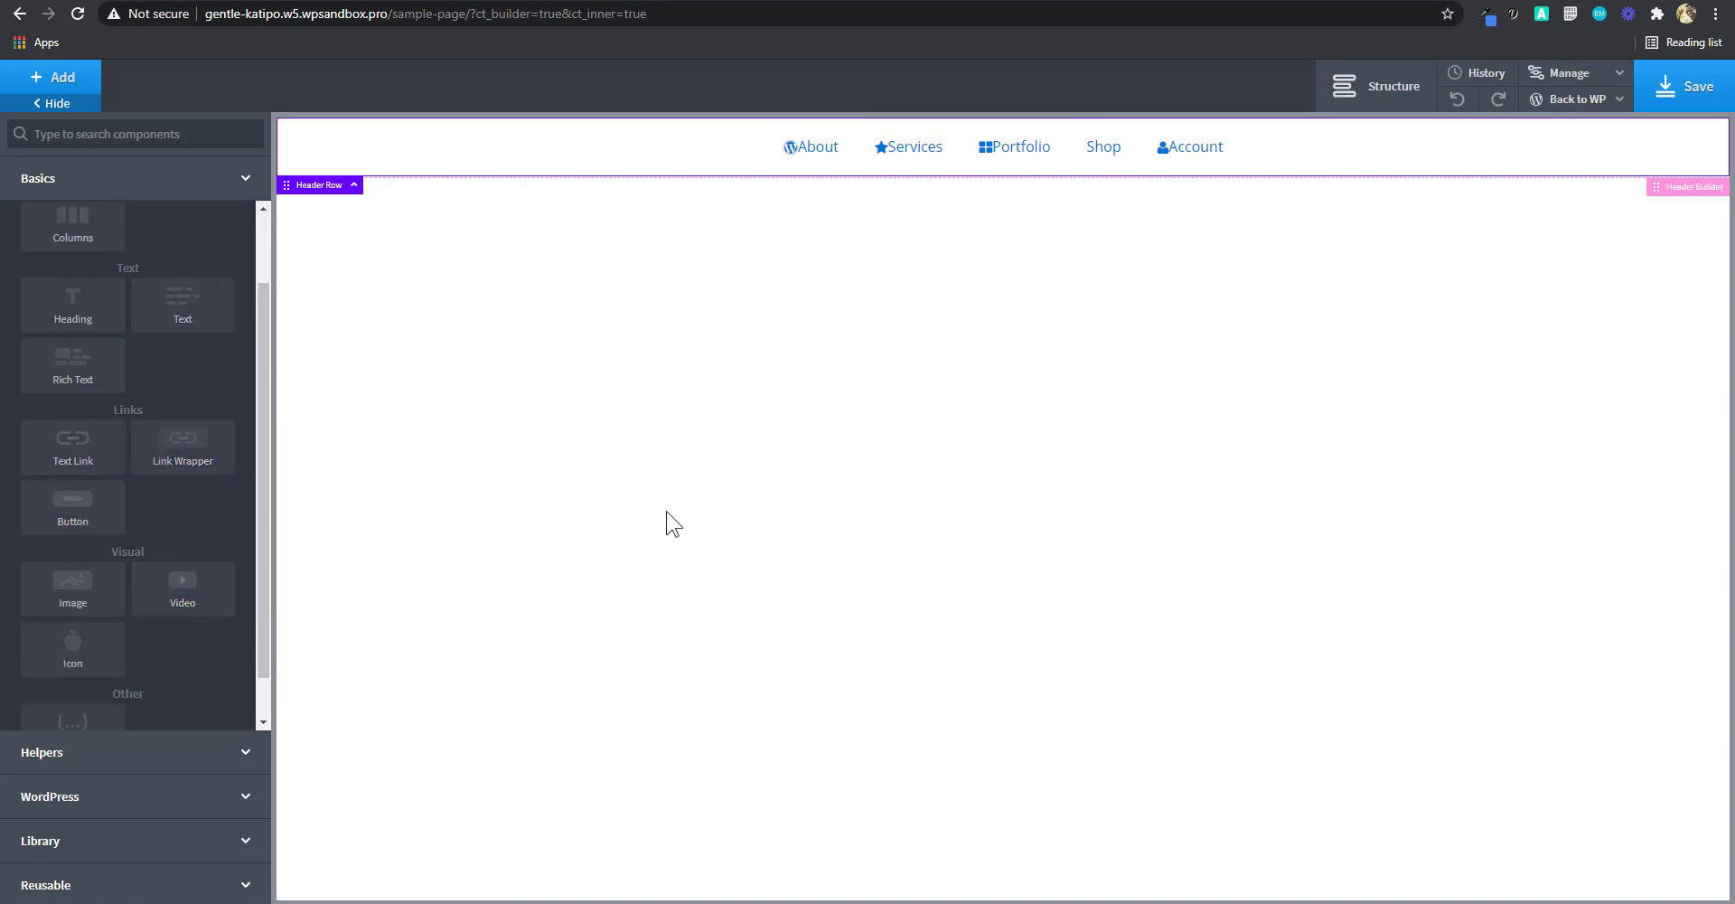
key("ctrl+Tab")
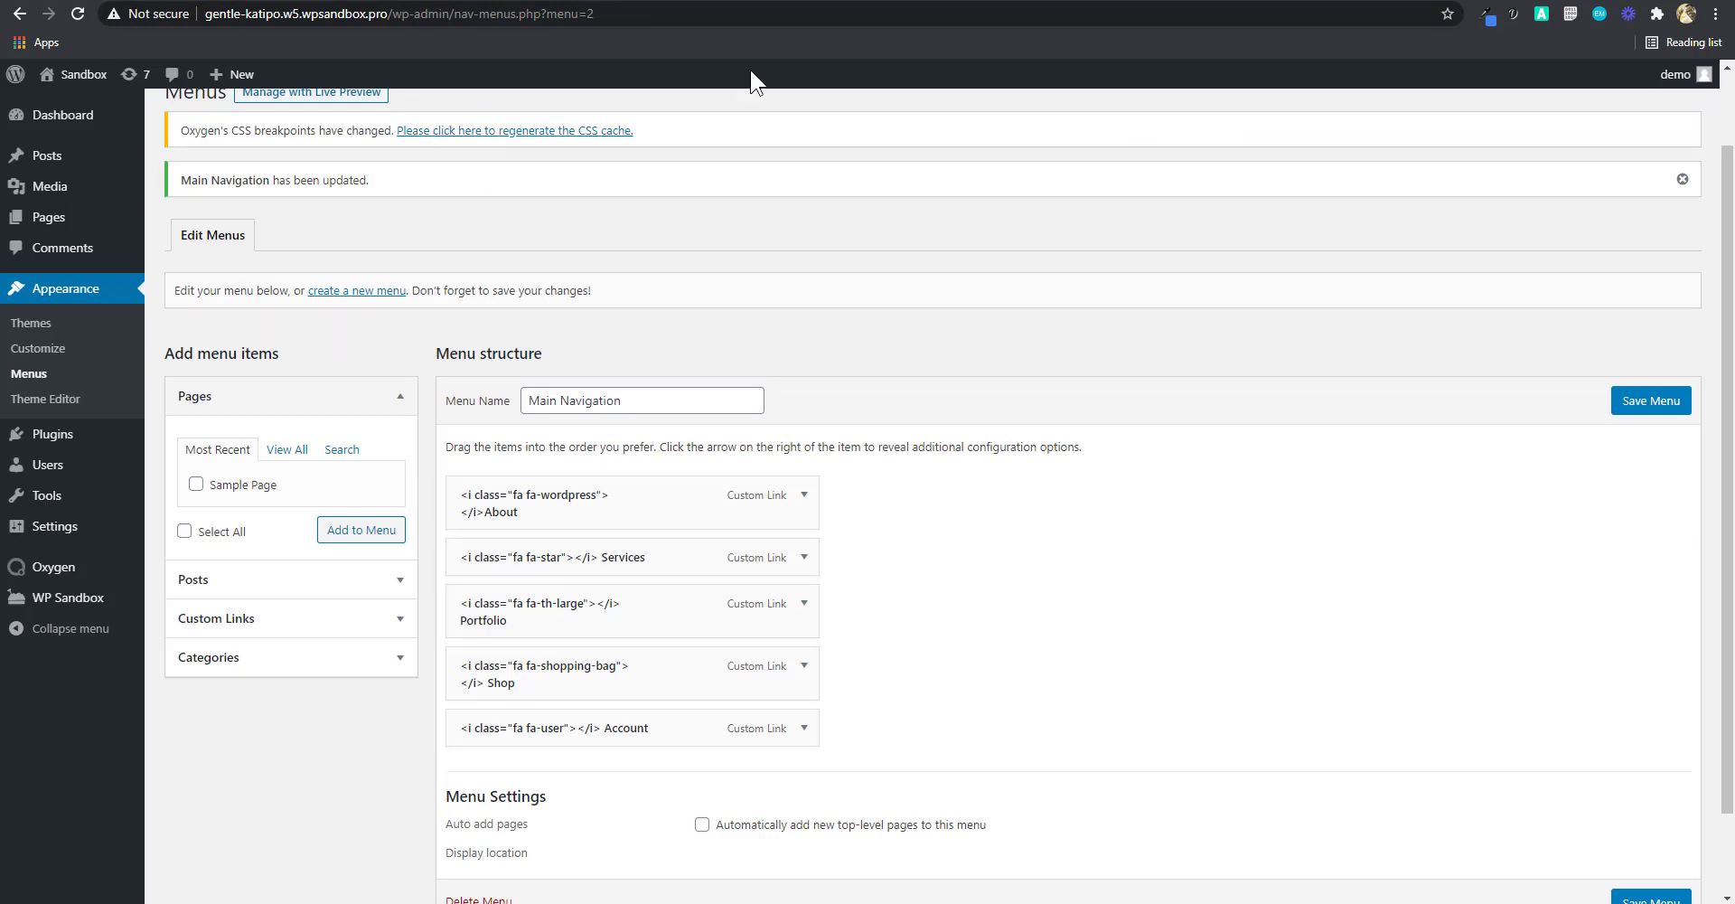
key("ctrl+Tab")
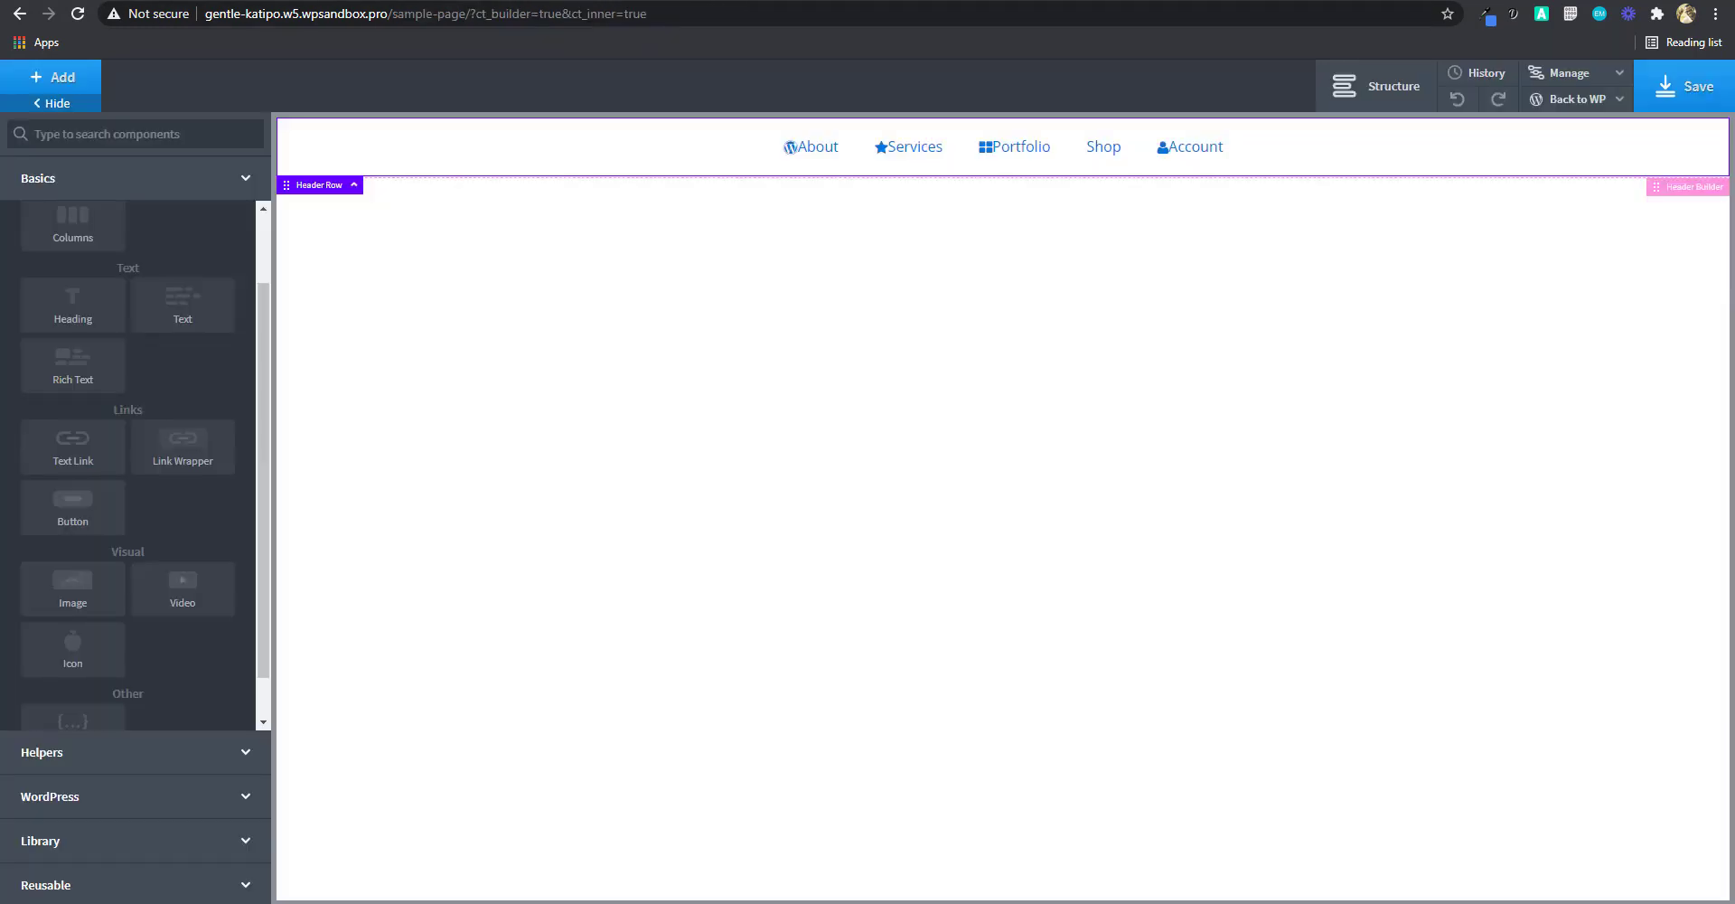
key("ctrl+Tab")
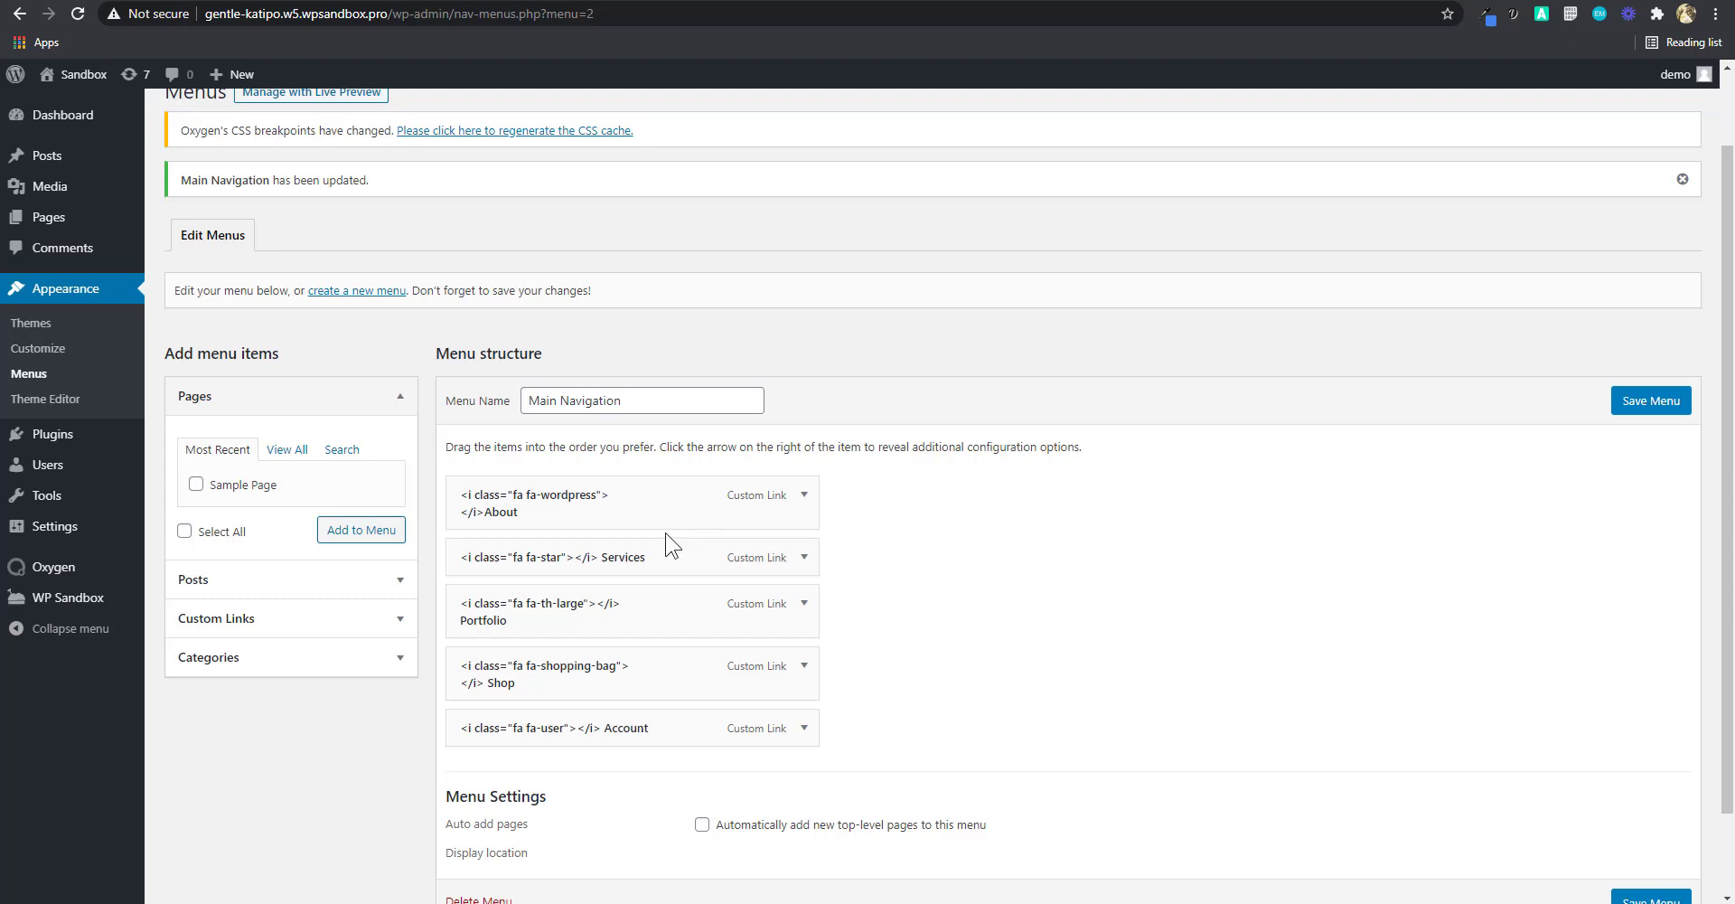
Search for "head and footer code manager" among new WordPress plugins and install the Header Footer Code Manager plugin by 99robots.
left_click(45, 436)
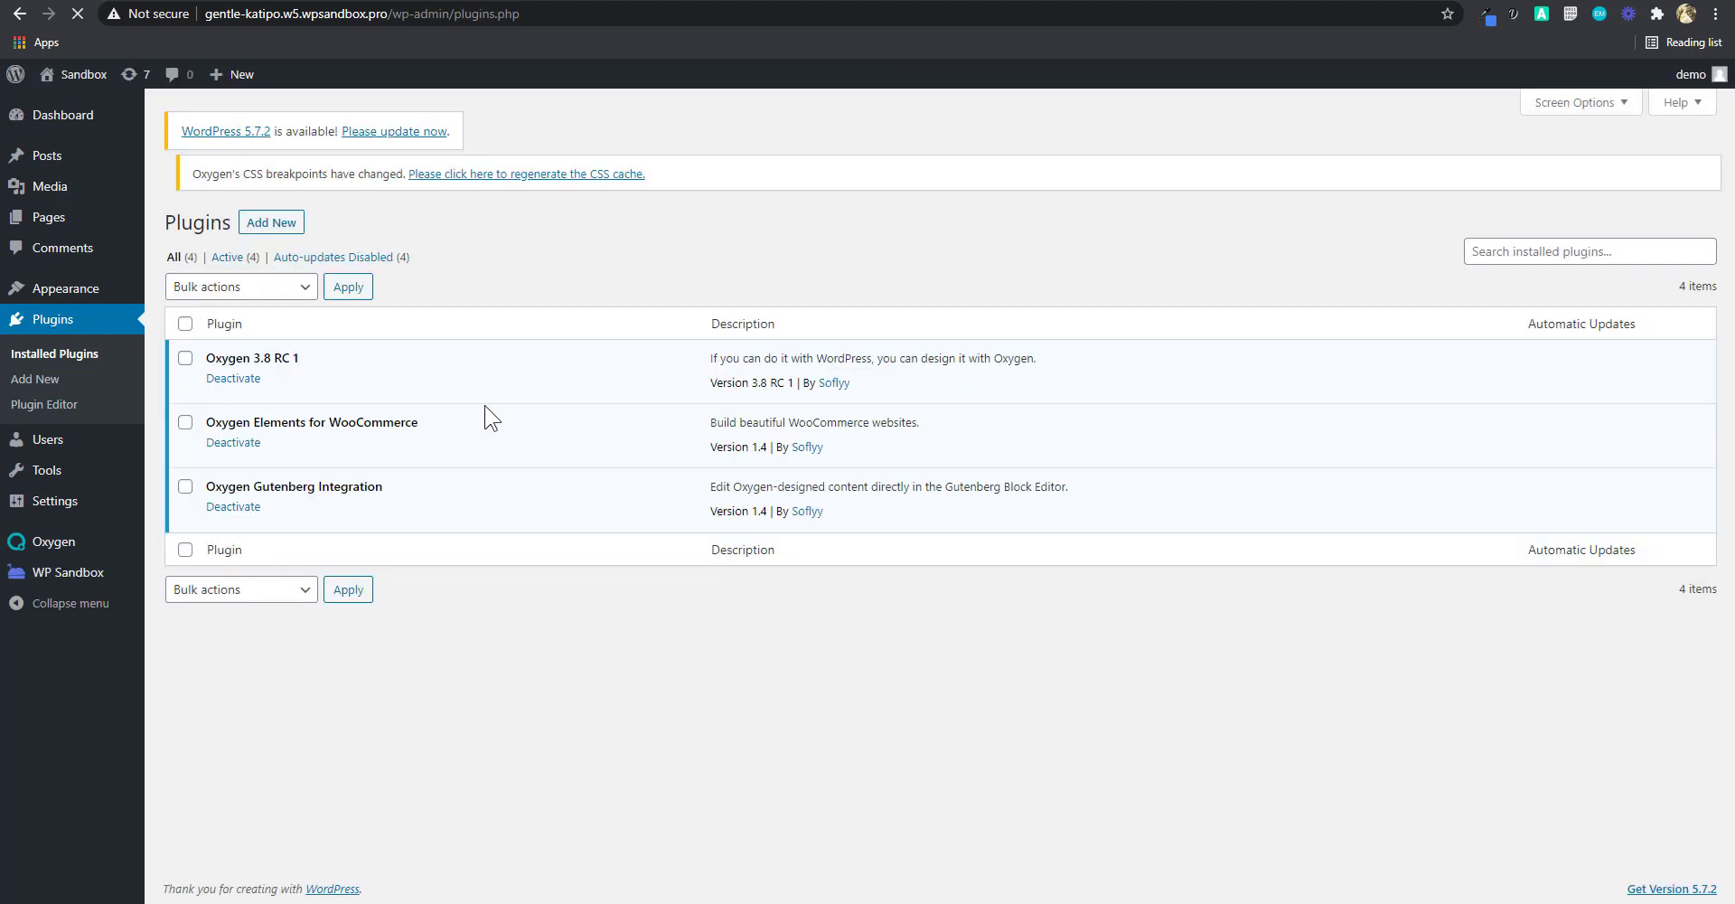
left_click(272, 182)
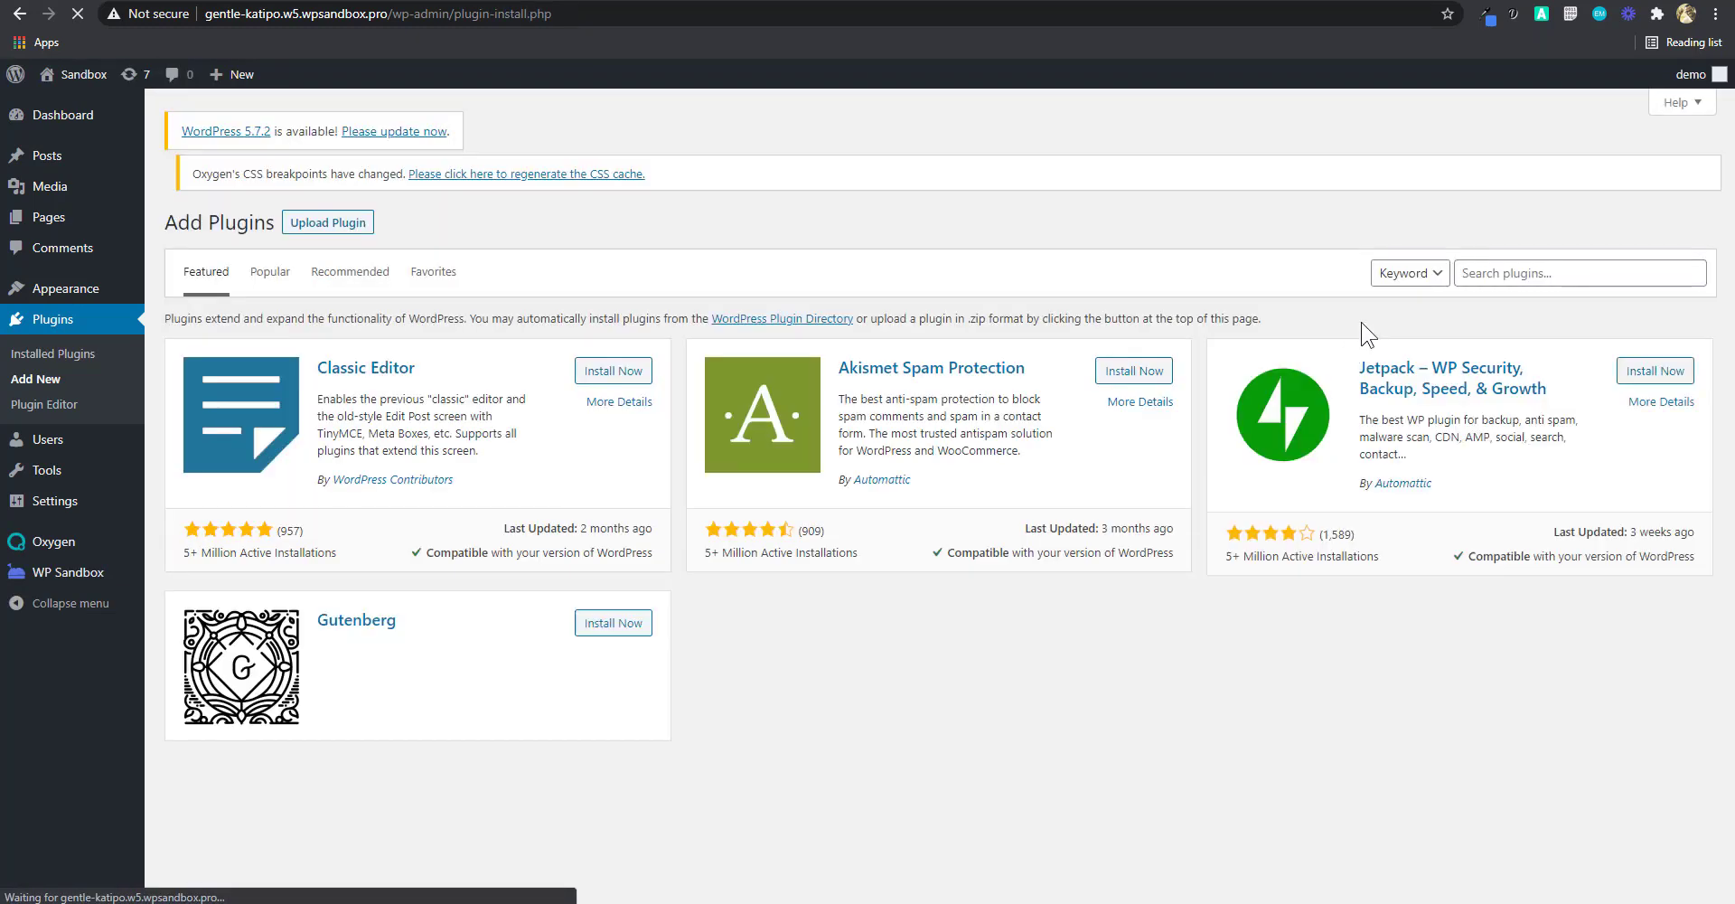
left_click(1485, 272)
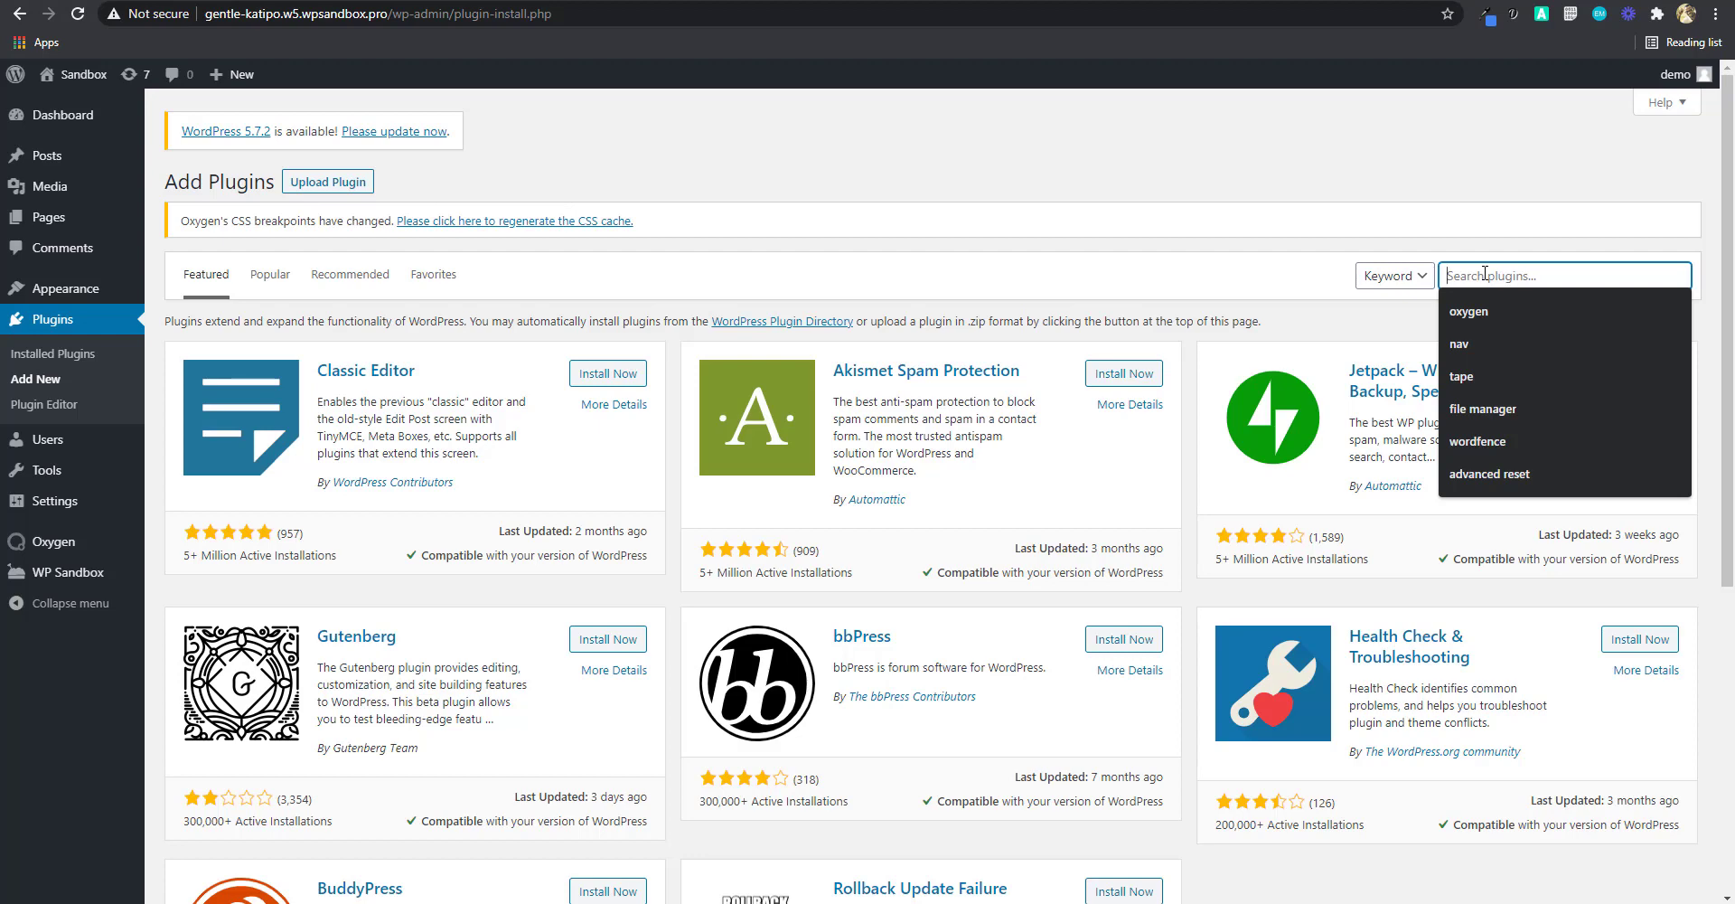
type("head")
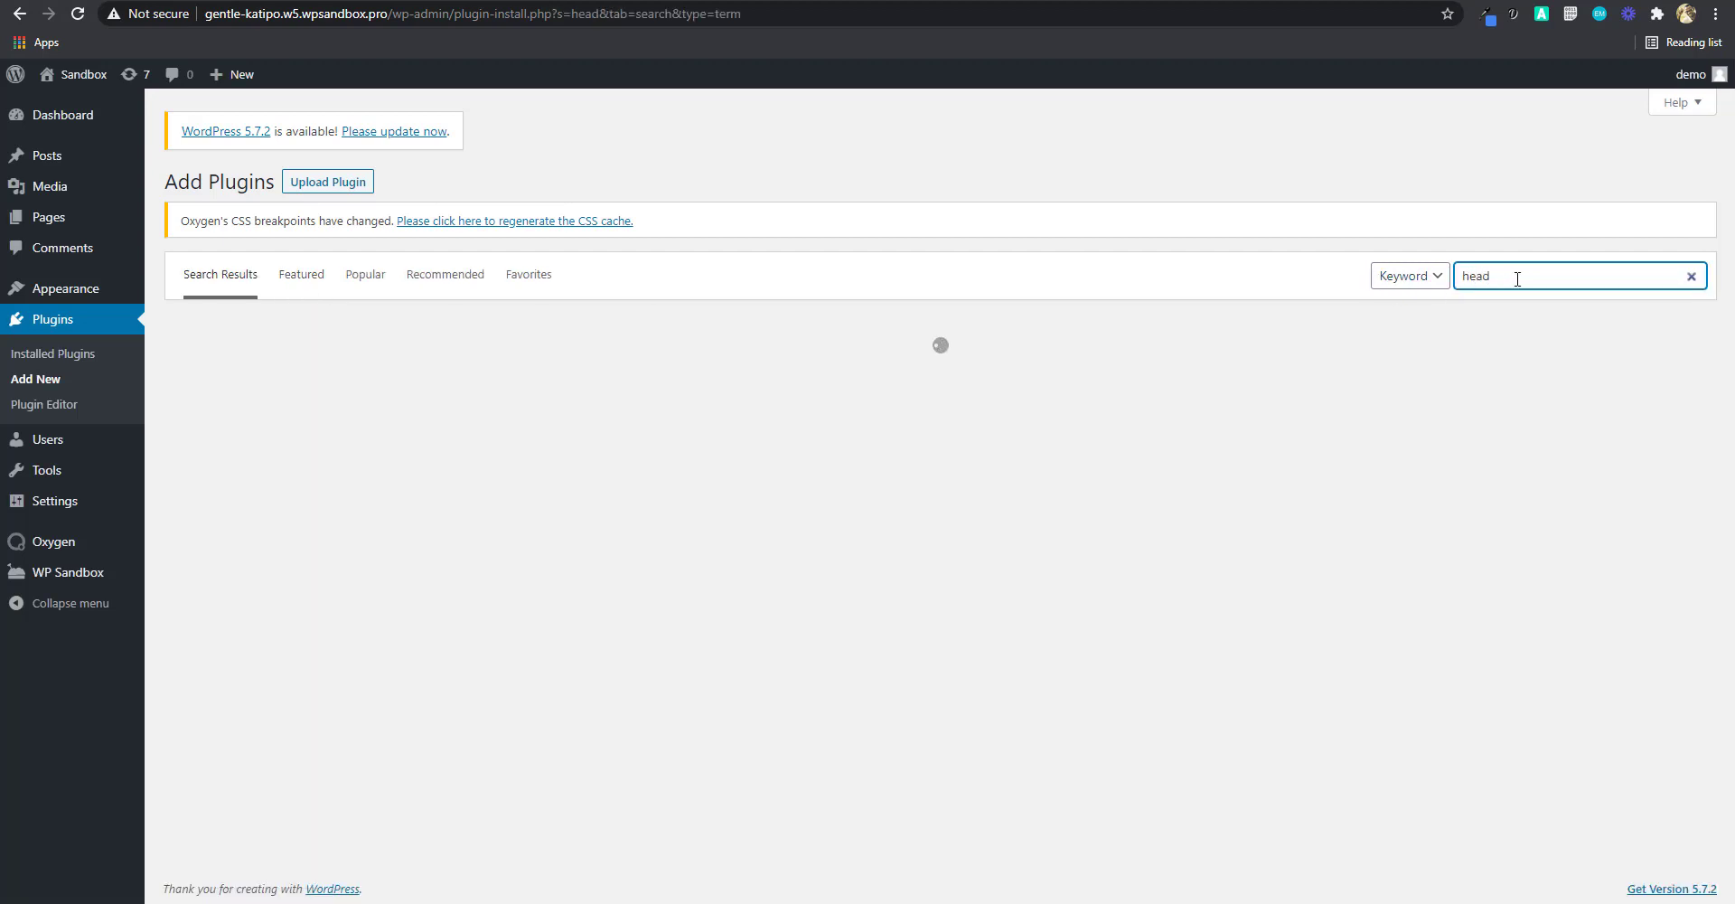
left_click(1515, 274)
left_click(1524, 314)
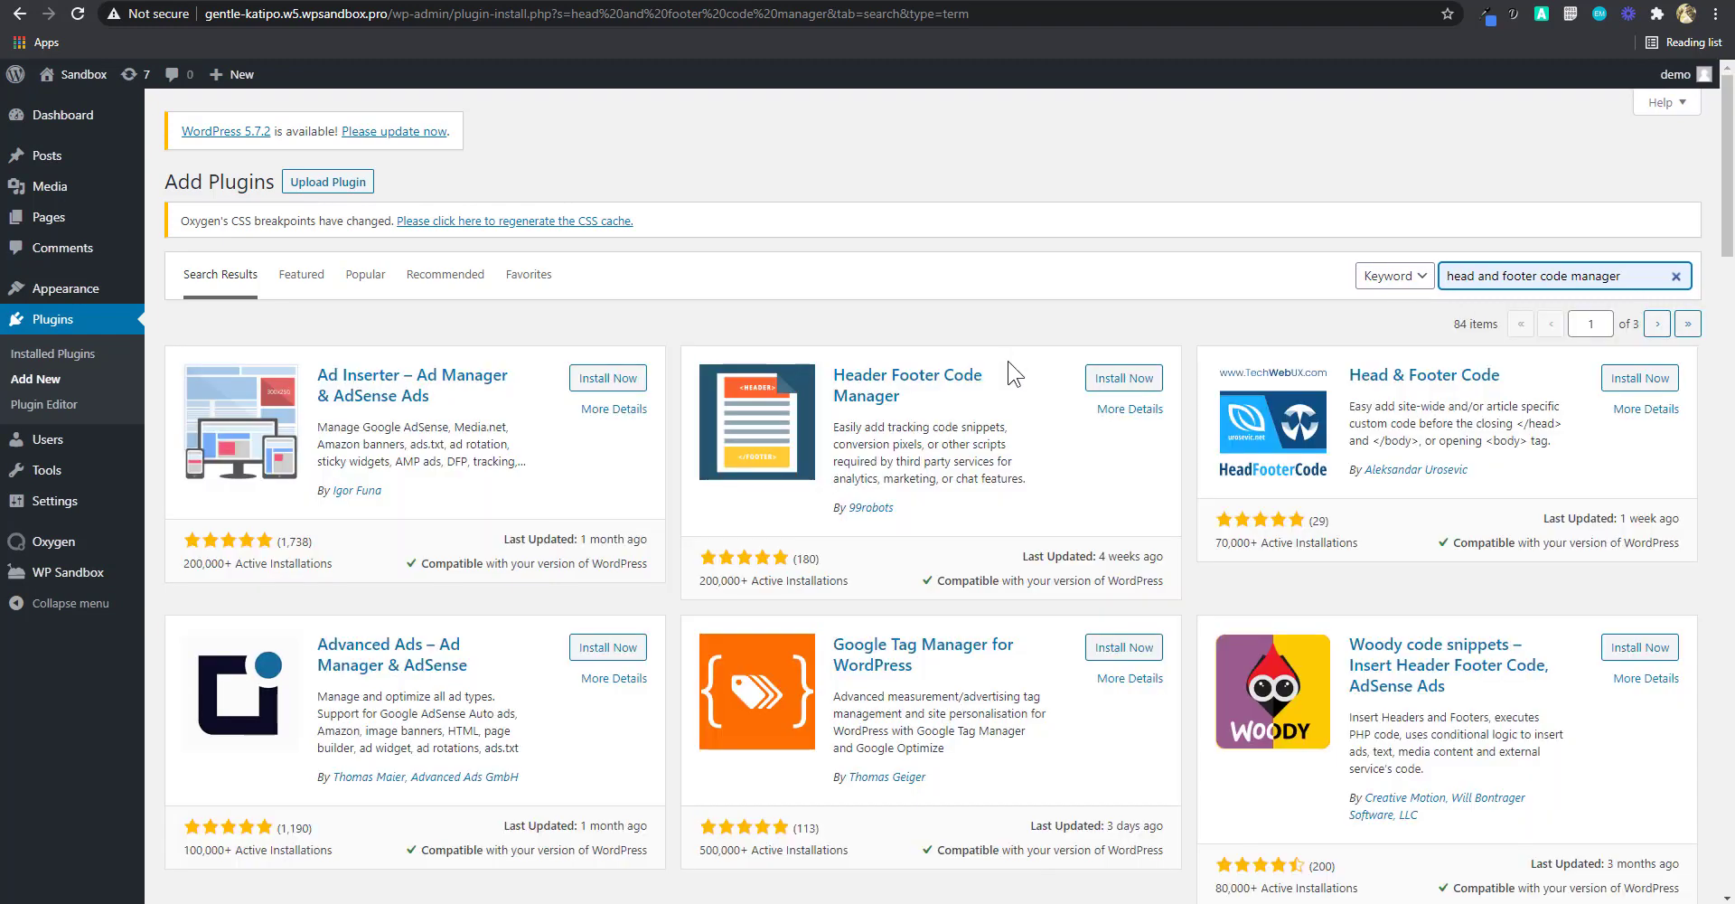
left_click(1111, 380)
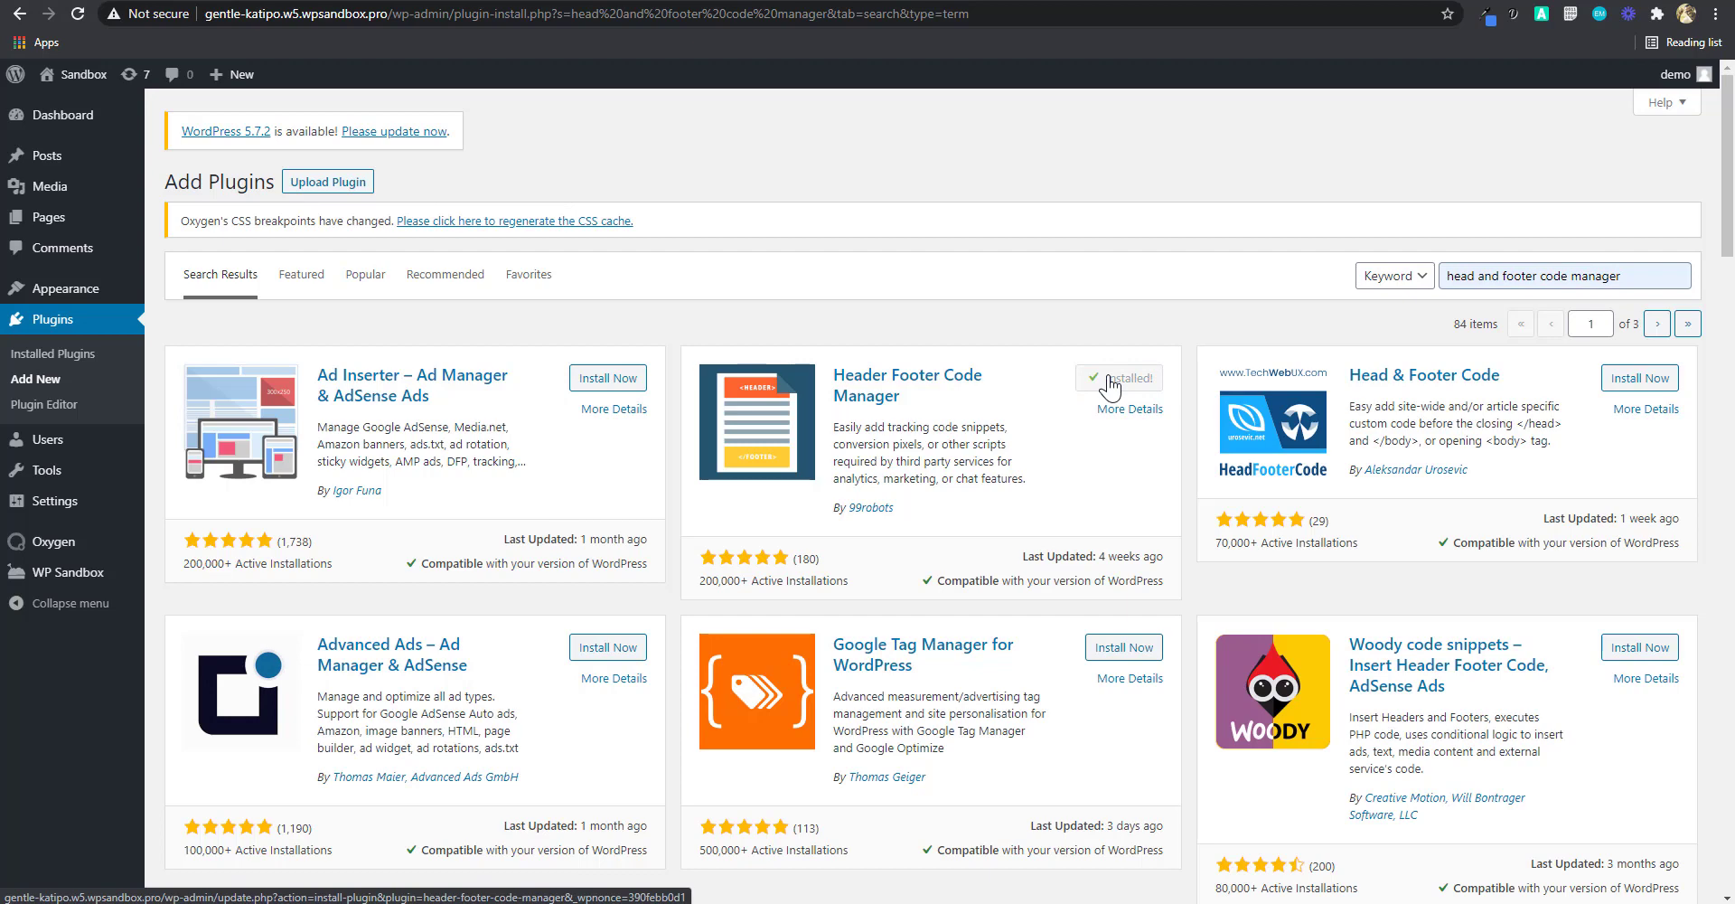
Activate the Header Footer Code Manager plugin and open a new HFCM snippet.
left_click(1120, 383)
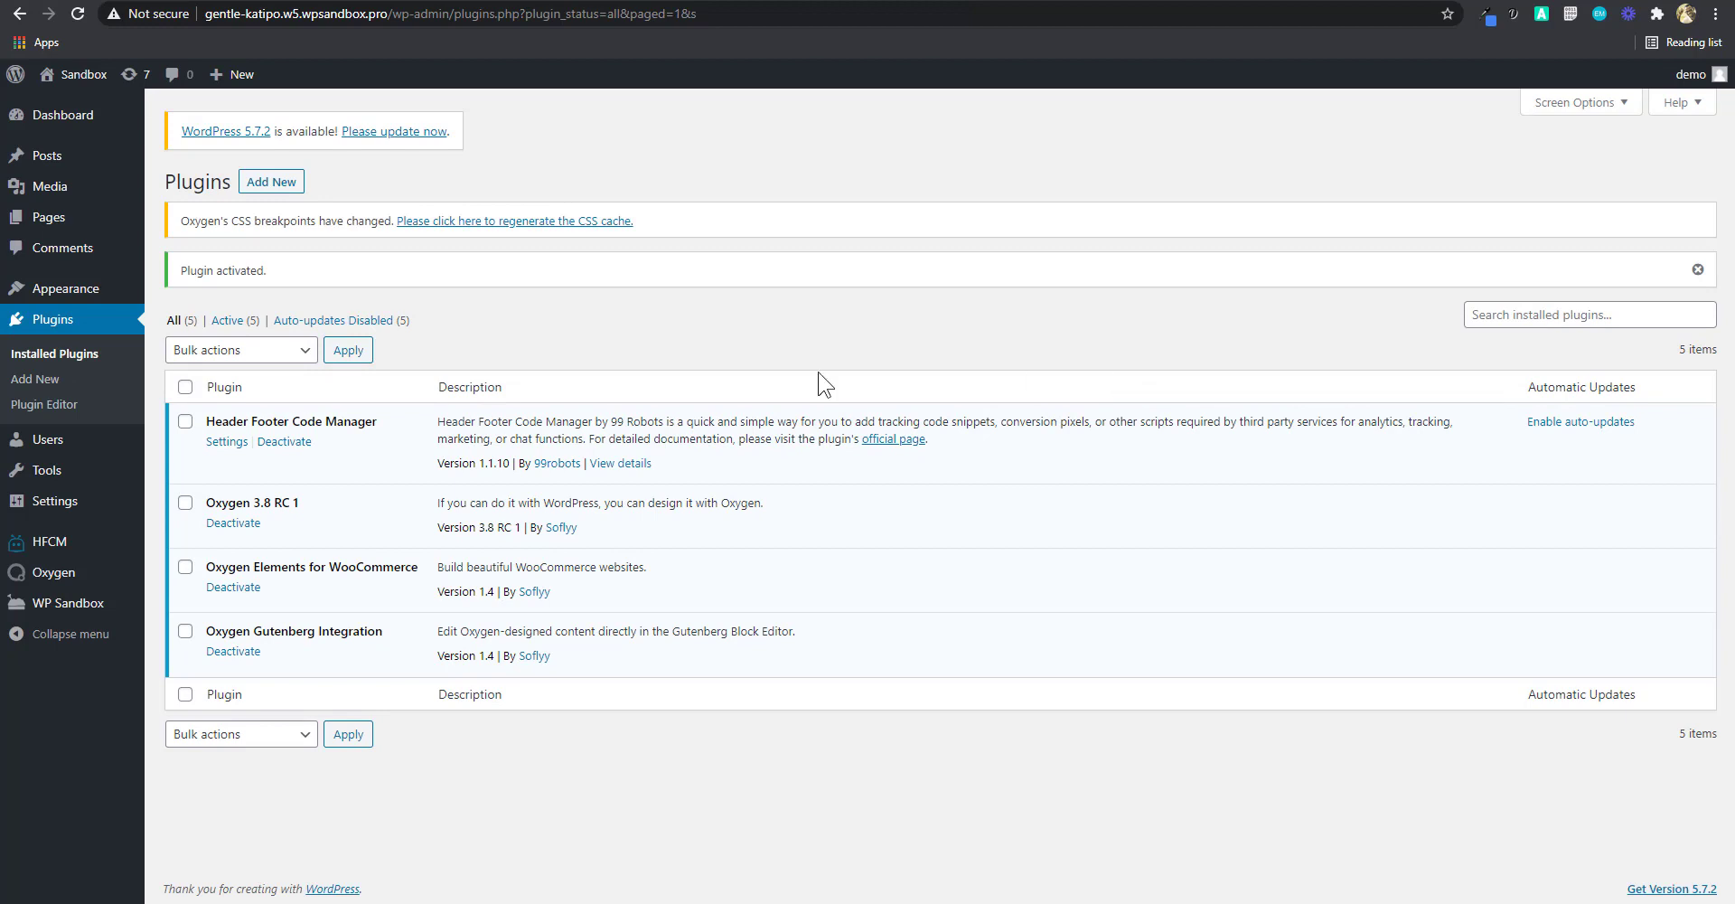
mouse_move(39, 553)
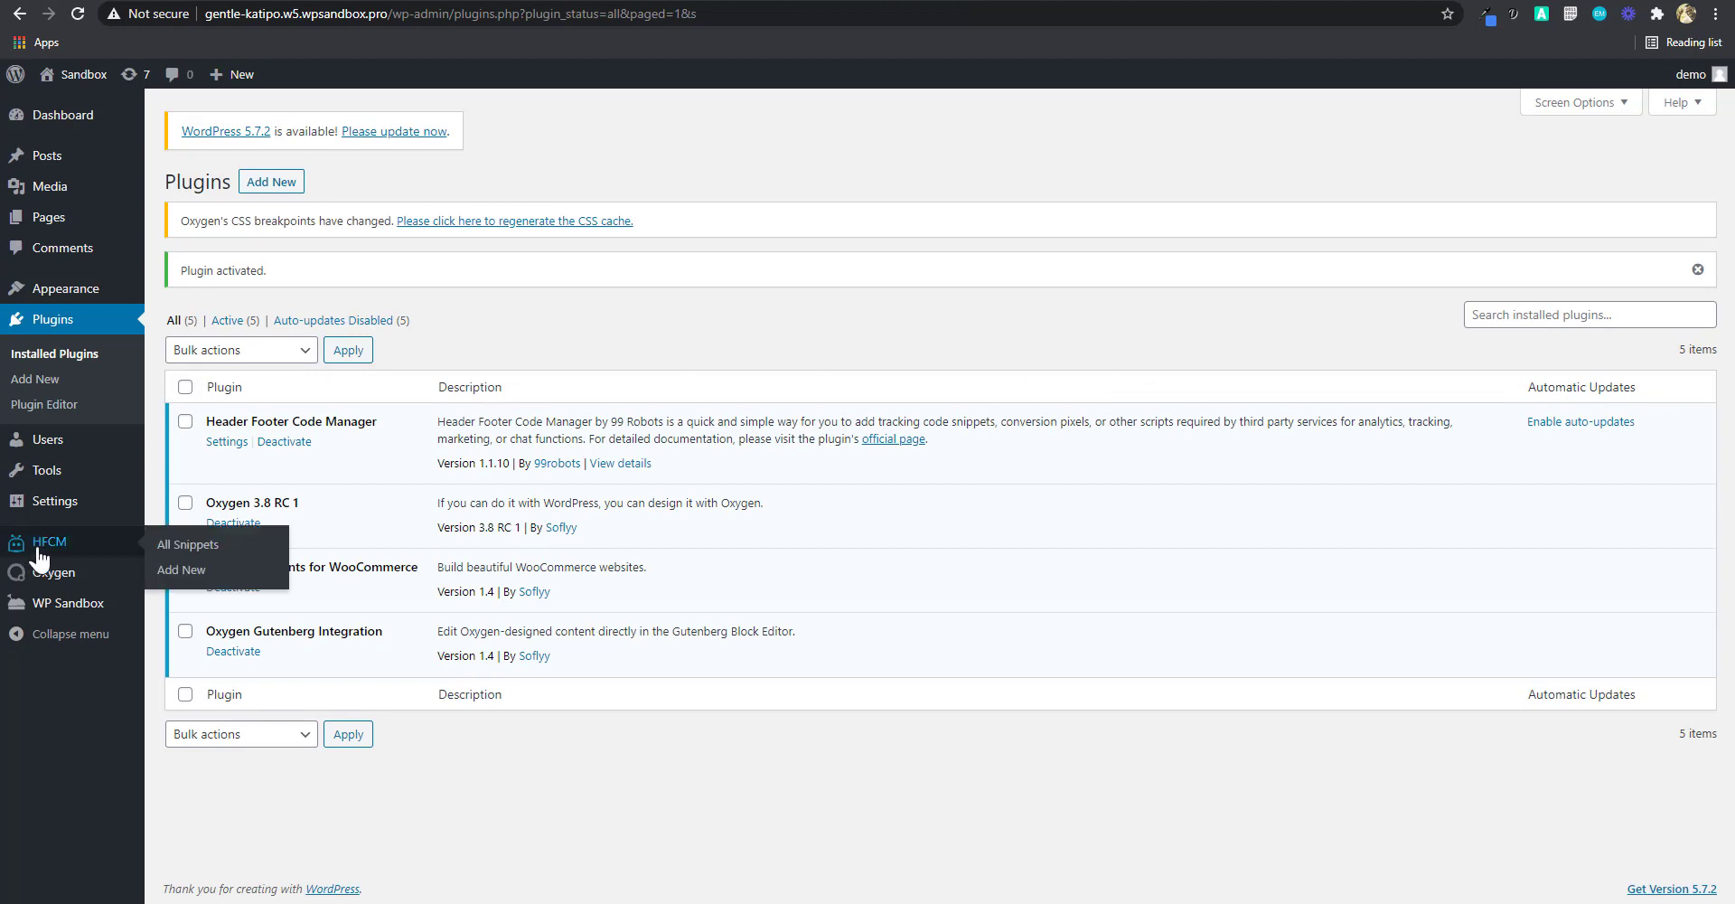
left_click(182, 572)
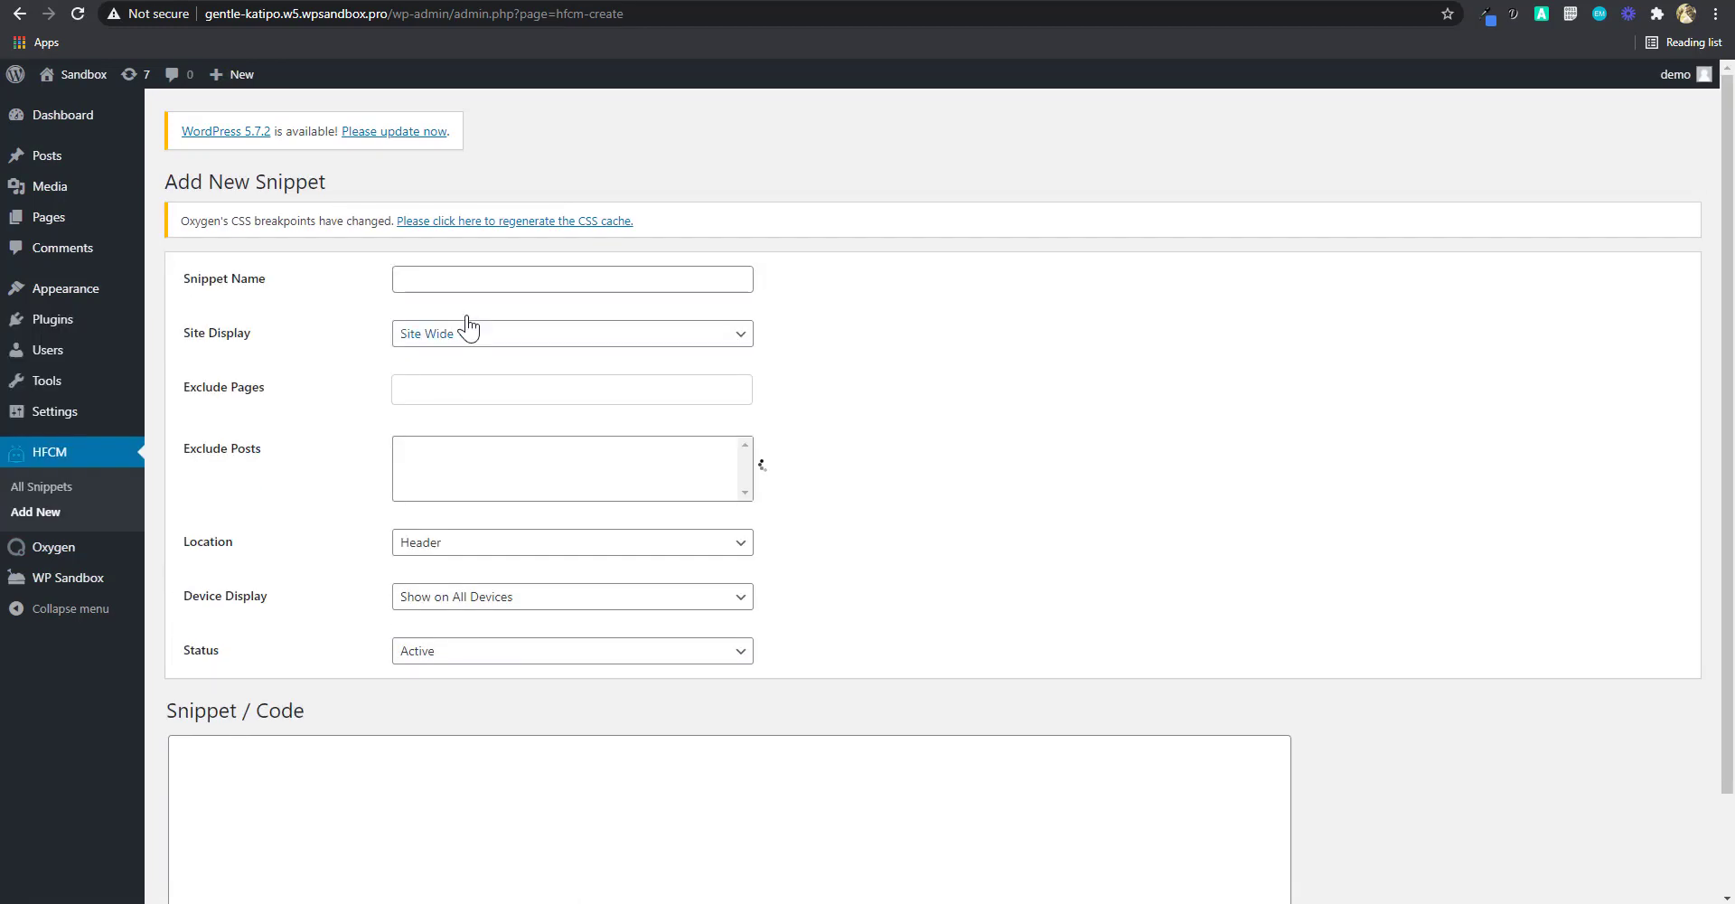
Name the snippet Load Font Awesome, keep its display Site Wide and set its location to Footer.
left_click(488, 276)
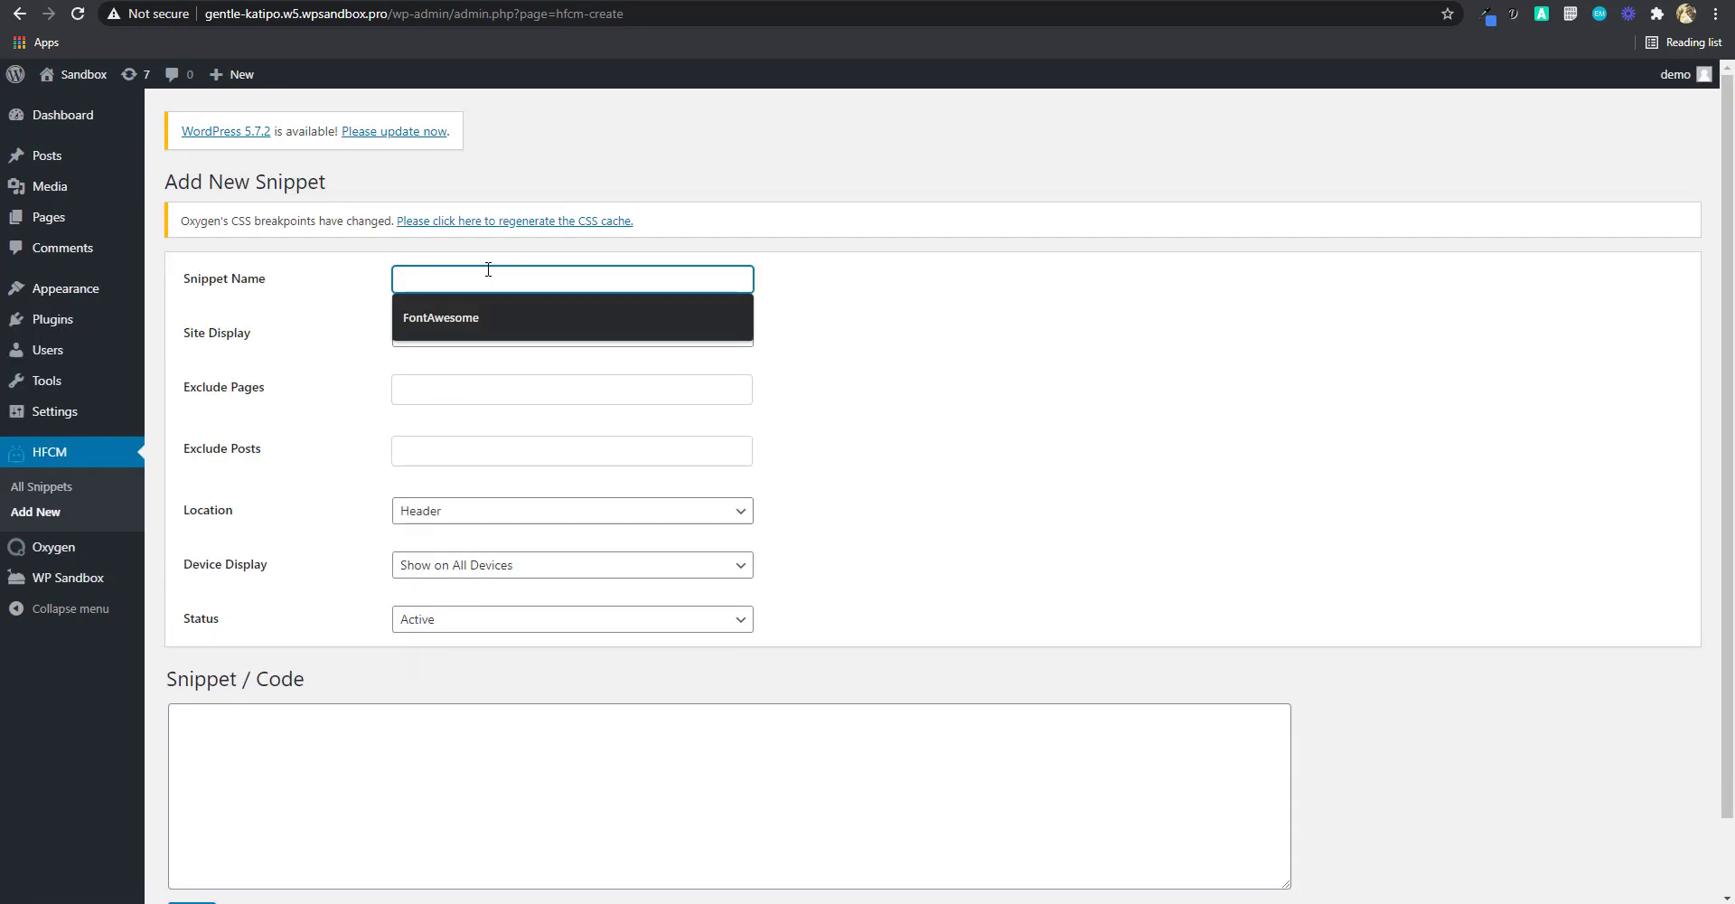
type("Load Font Awesome")
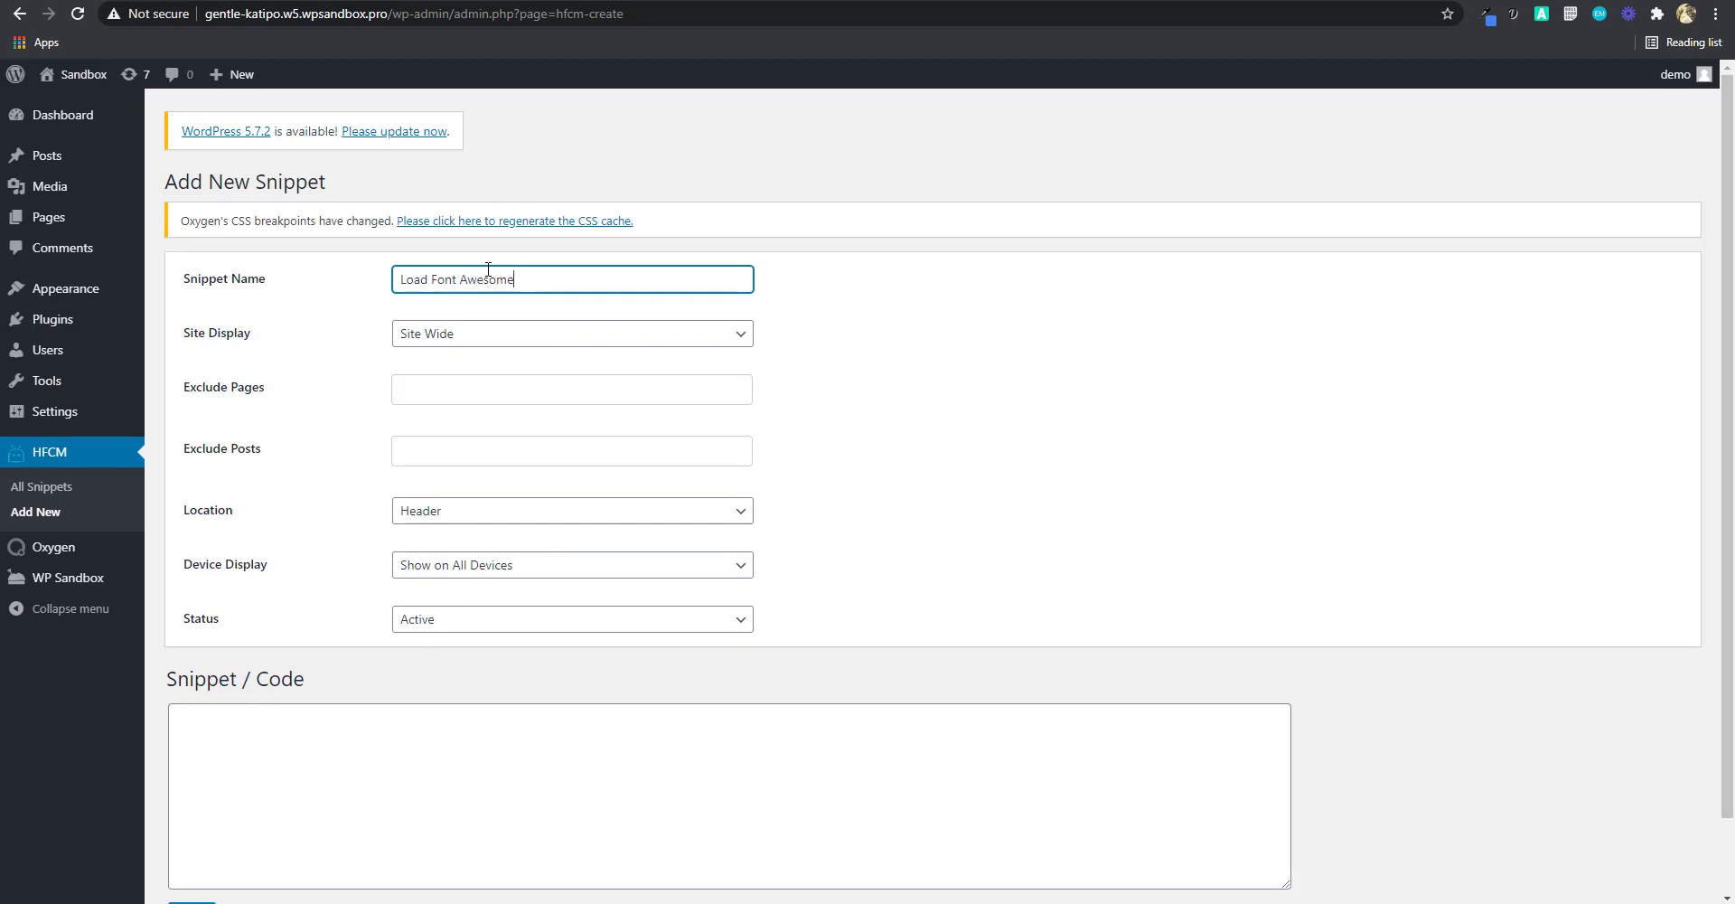
left_click(532, 341)
left_click(532, 341)
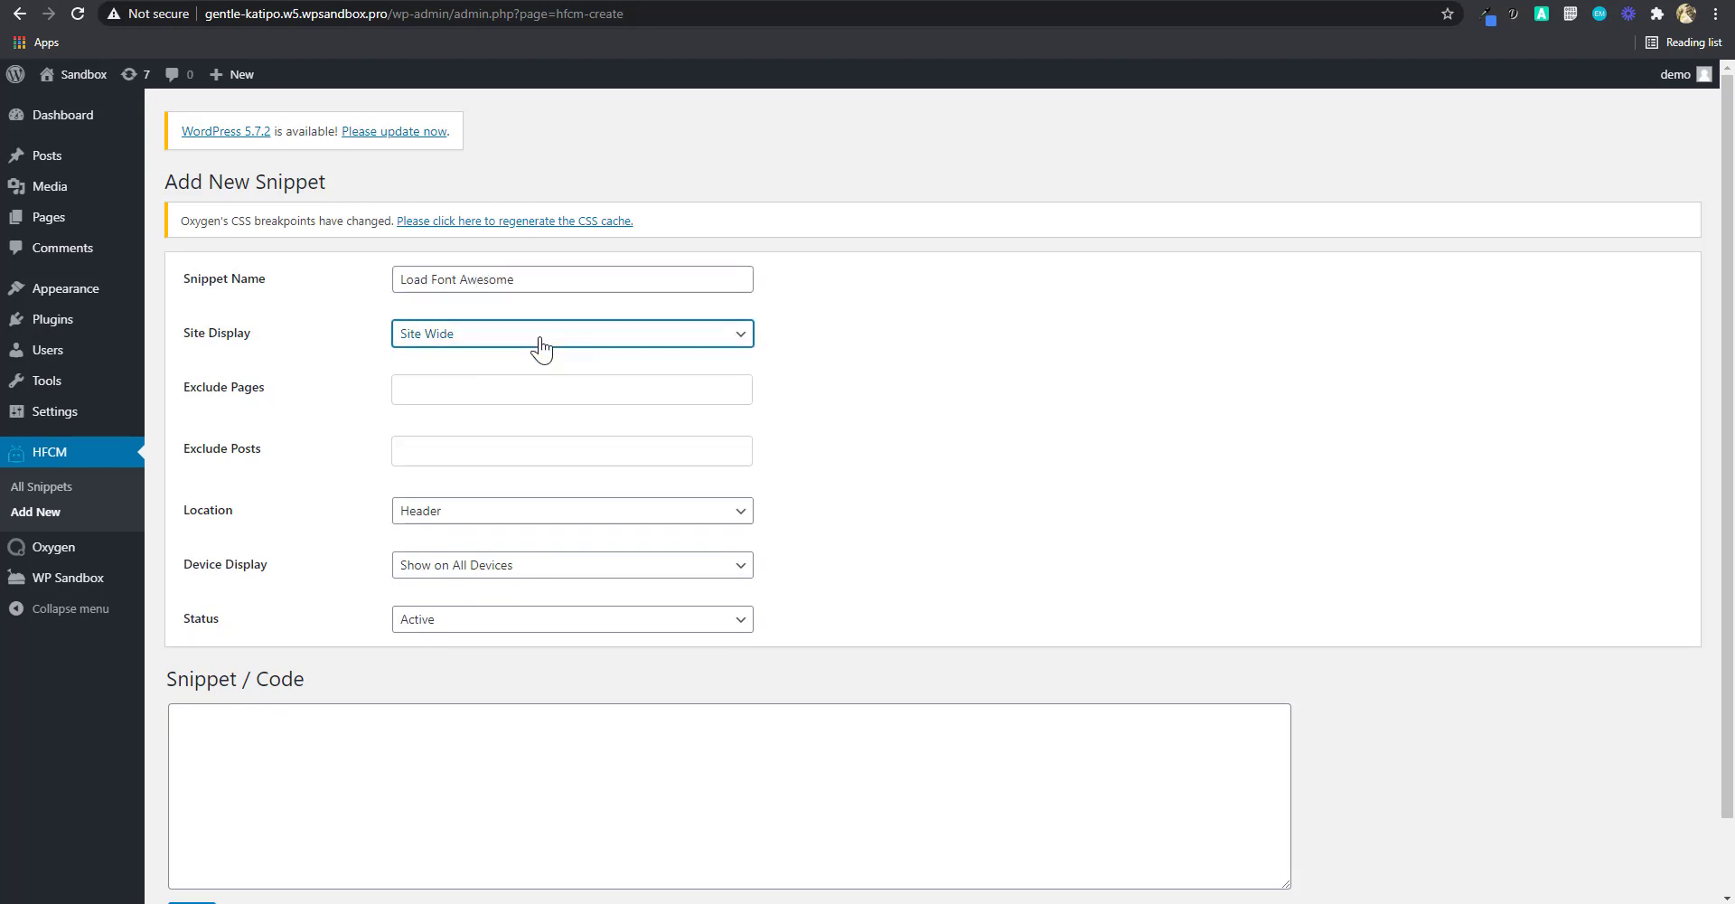
left_click(443, 517)
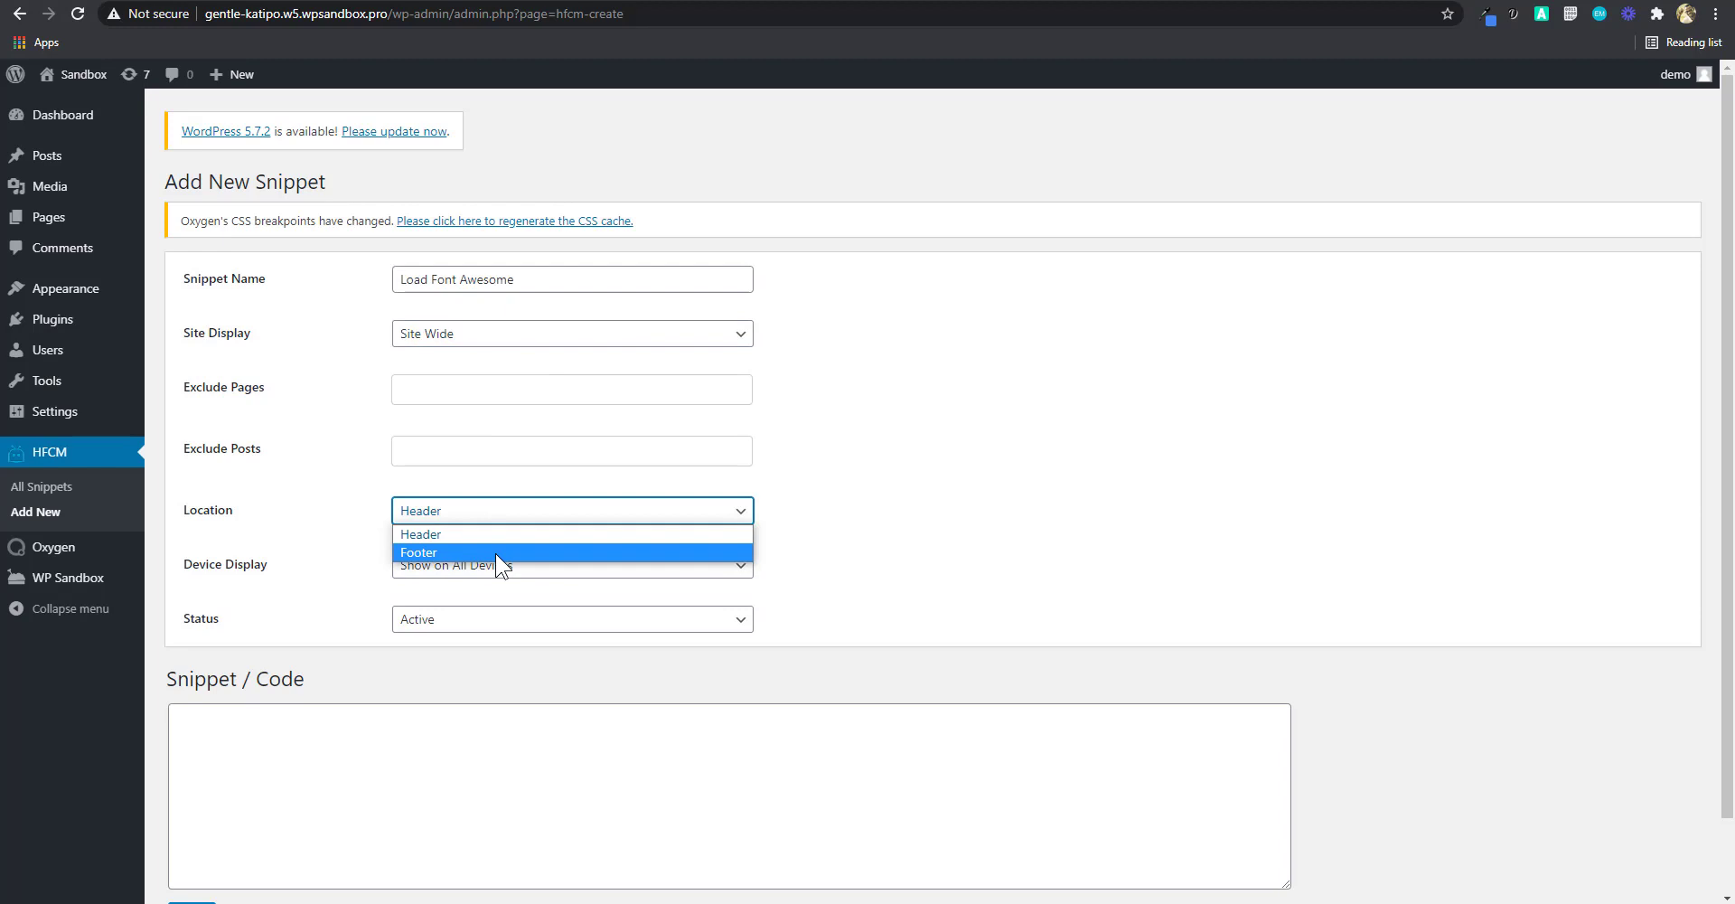
left_click(495, 553)
scroll(636, 586, "down", 1)
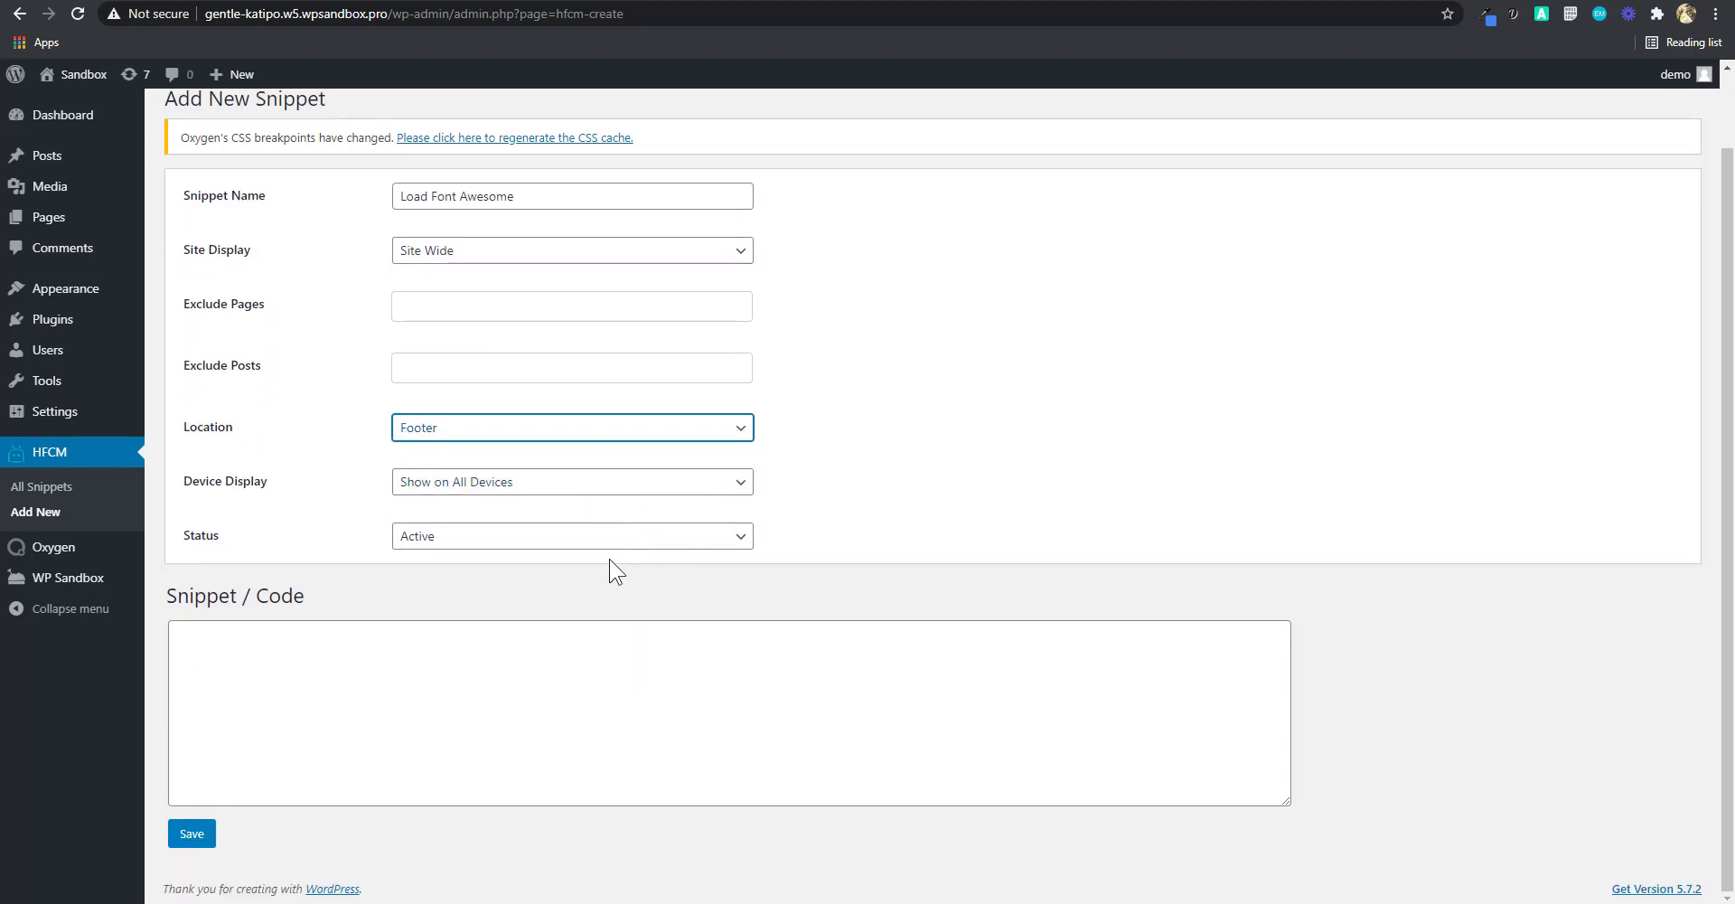
Switch to the cdnjs font-awesome page and copy the link tag of the version 4.7.0 font-awesome.css file.
left_click(440, 626)
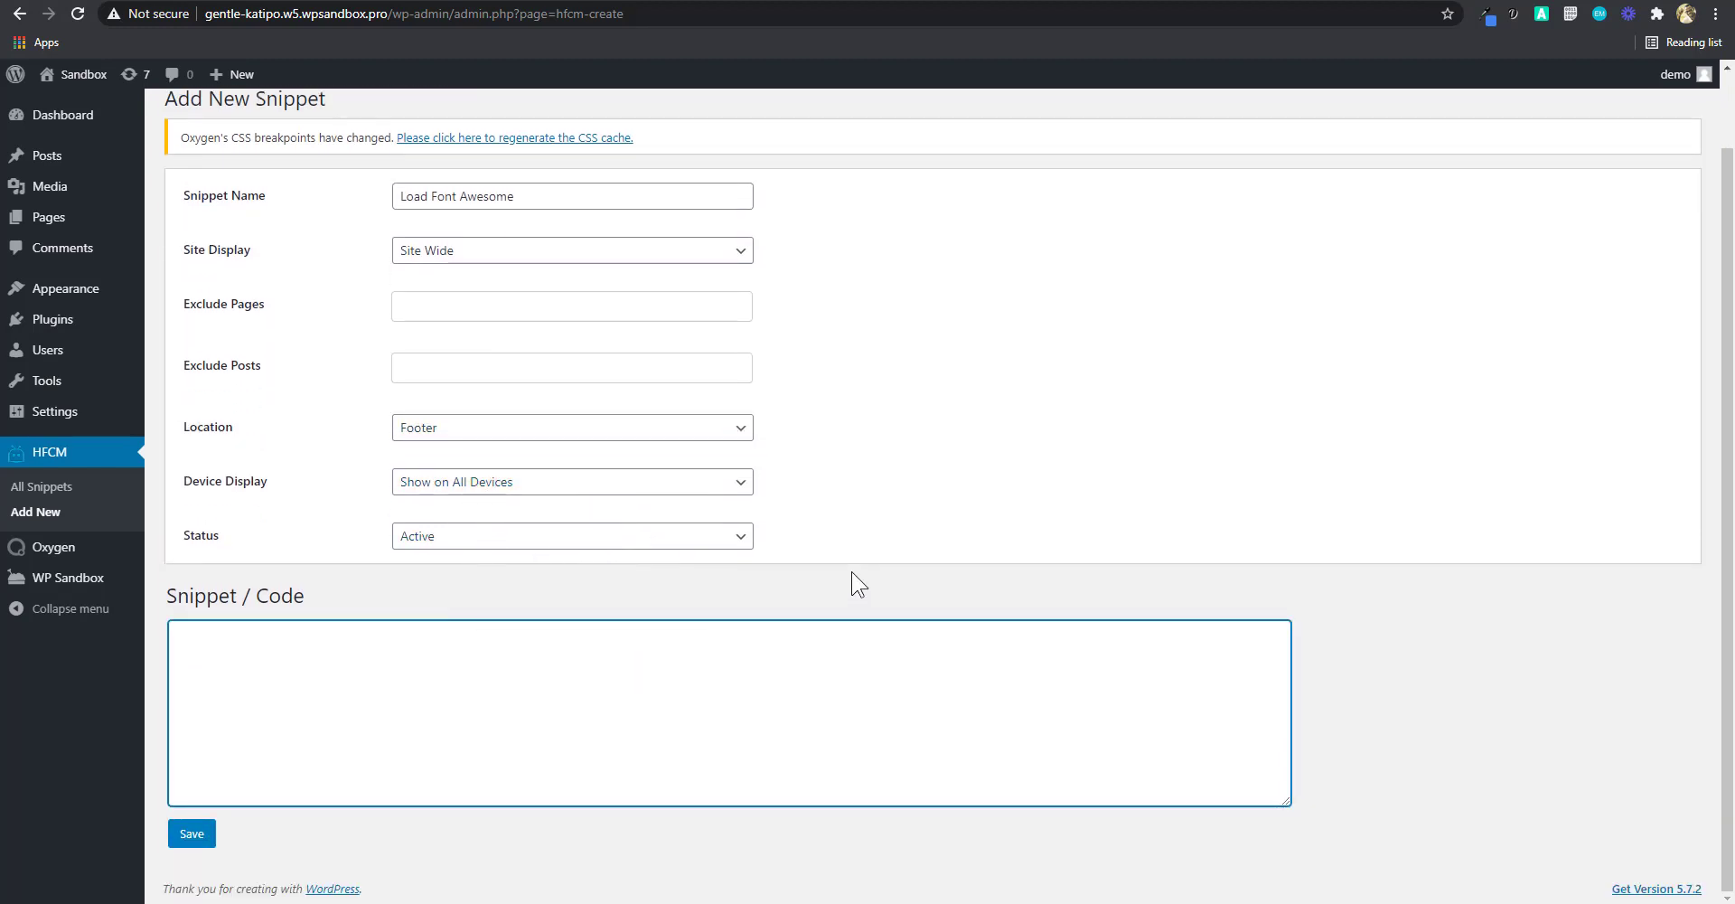
key("ctrl+Tab")
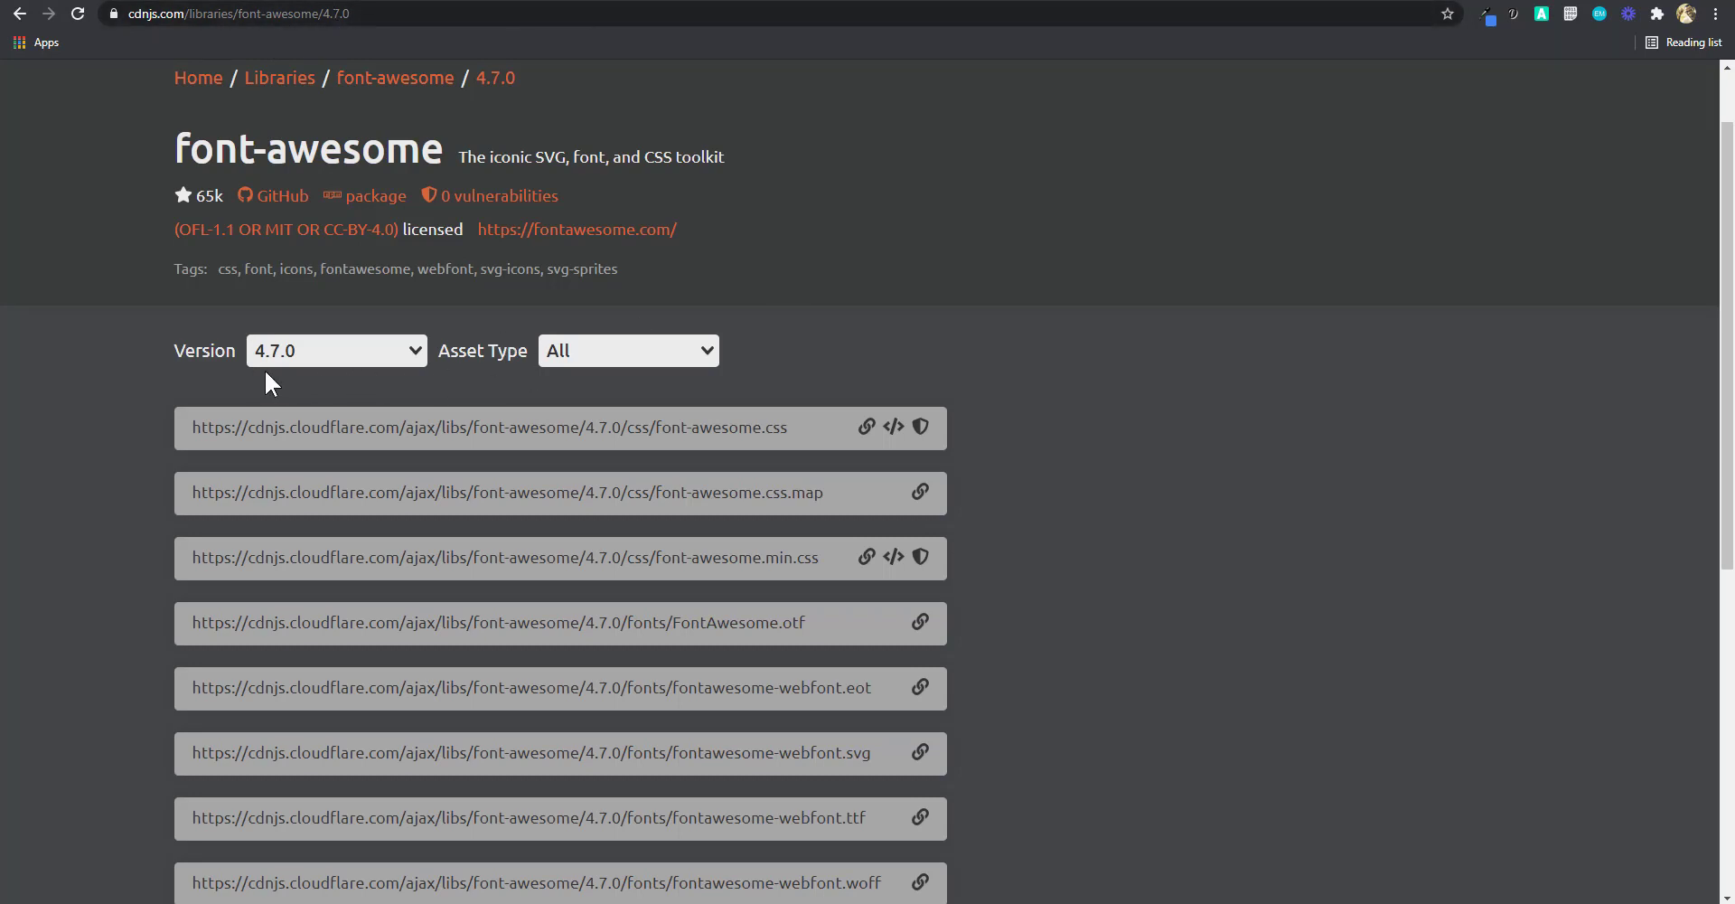
scroll(936, 365, "down", 2)
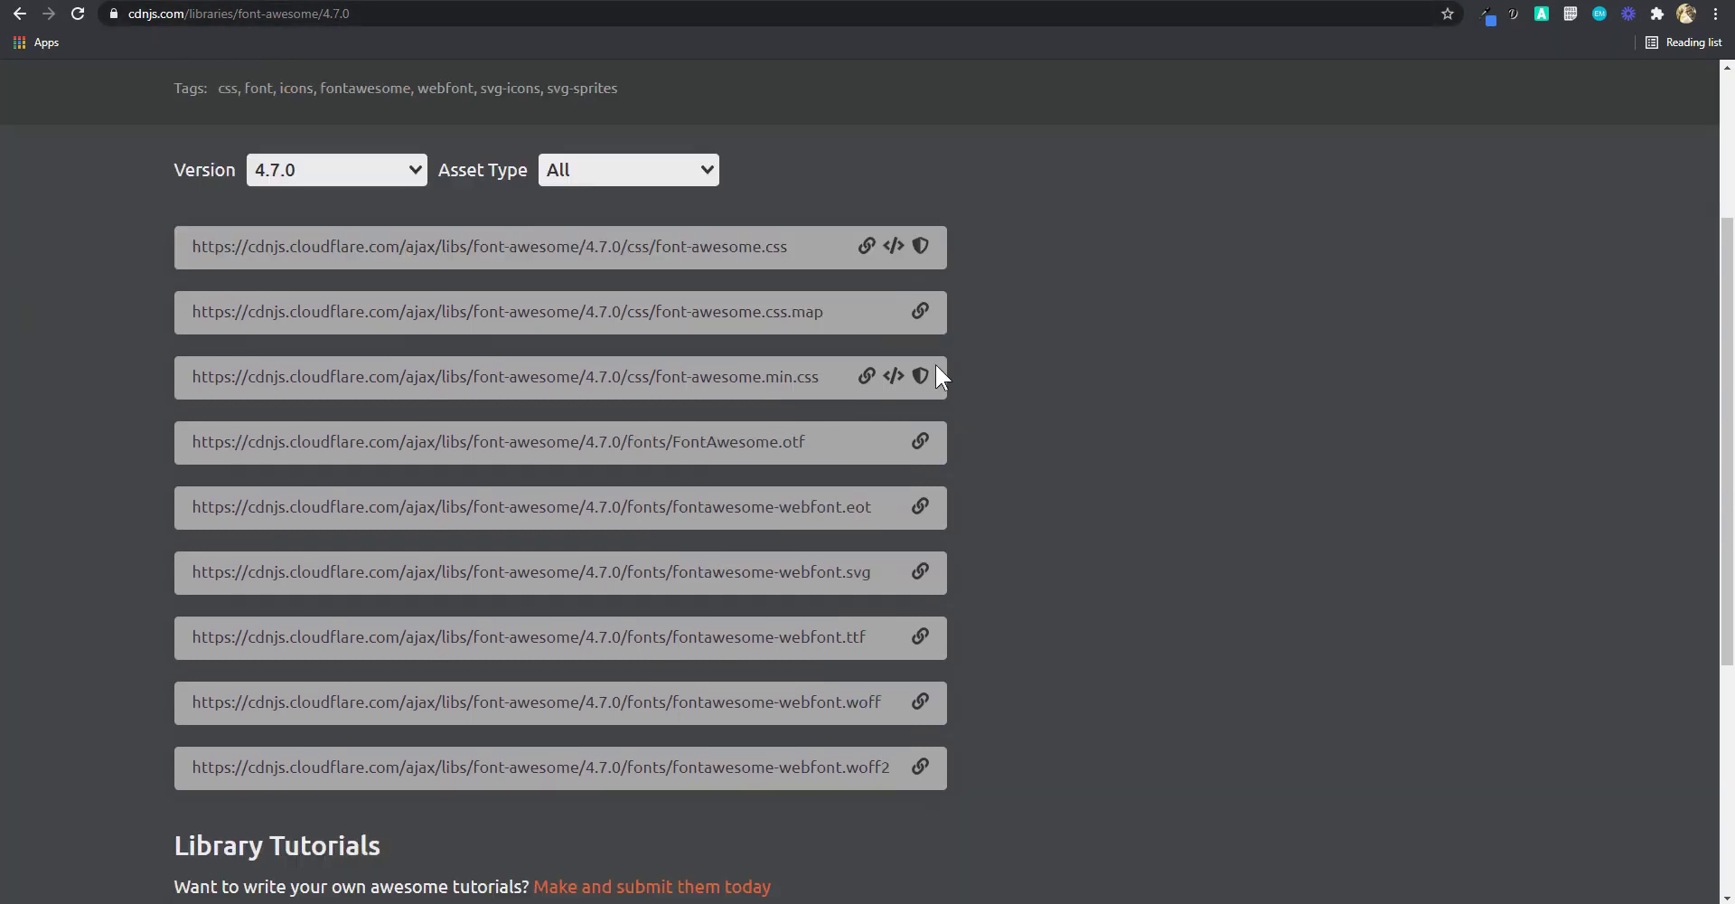
scroll(936, 365, "up", 1)
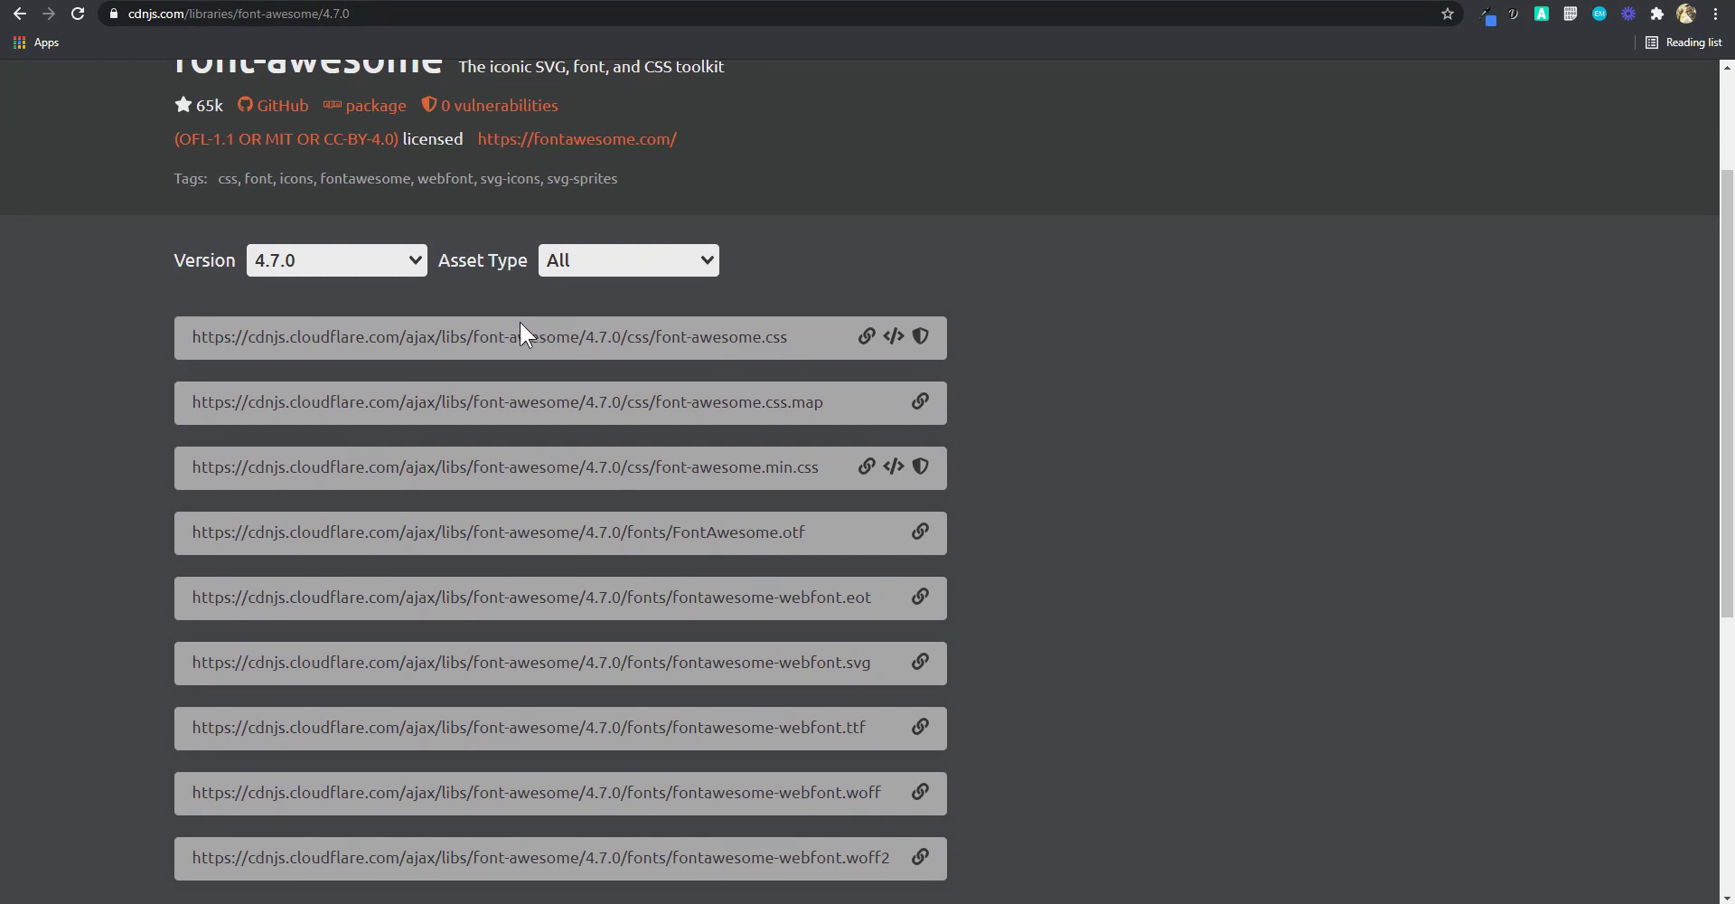
left_click(398, 258)
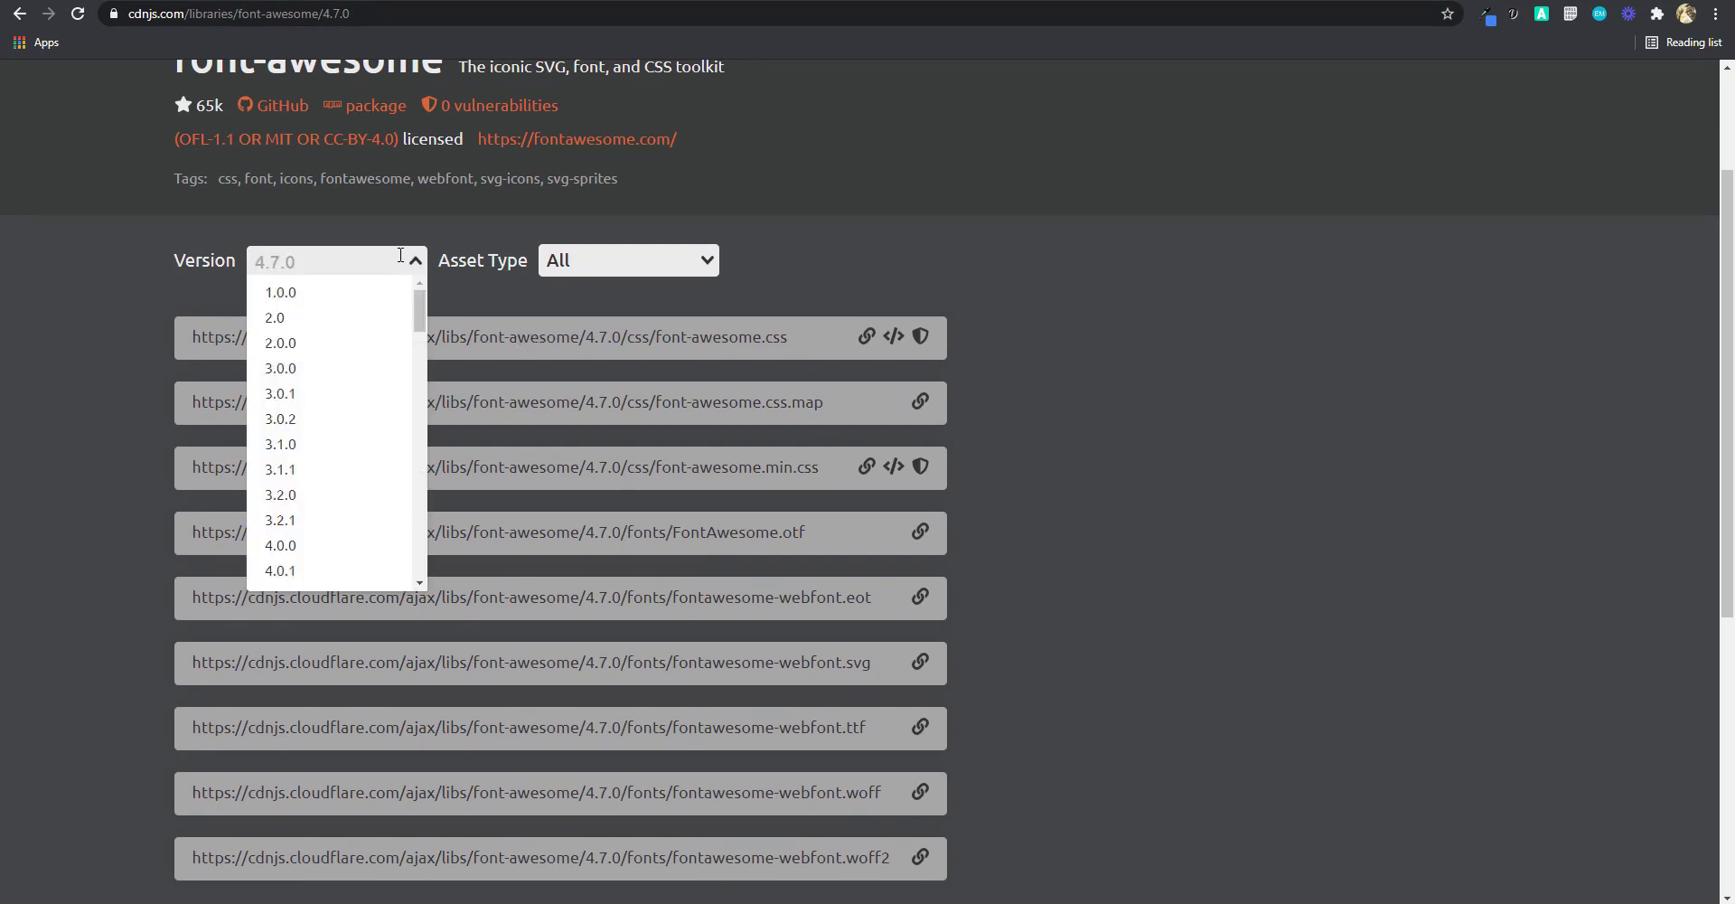
mouse_move(423, 290)
left_mouse_down()
mouse_move(417, 544)
mouse_move(419, 290)
left_mouse_up()
left_click(485, 288)
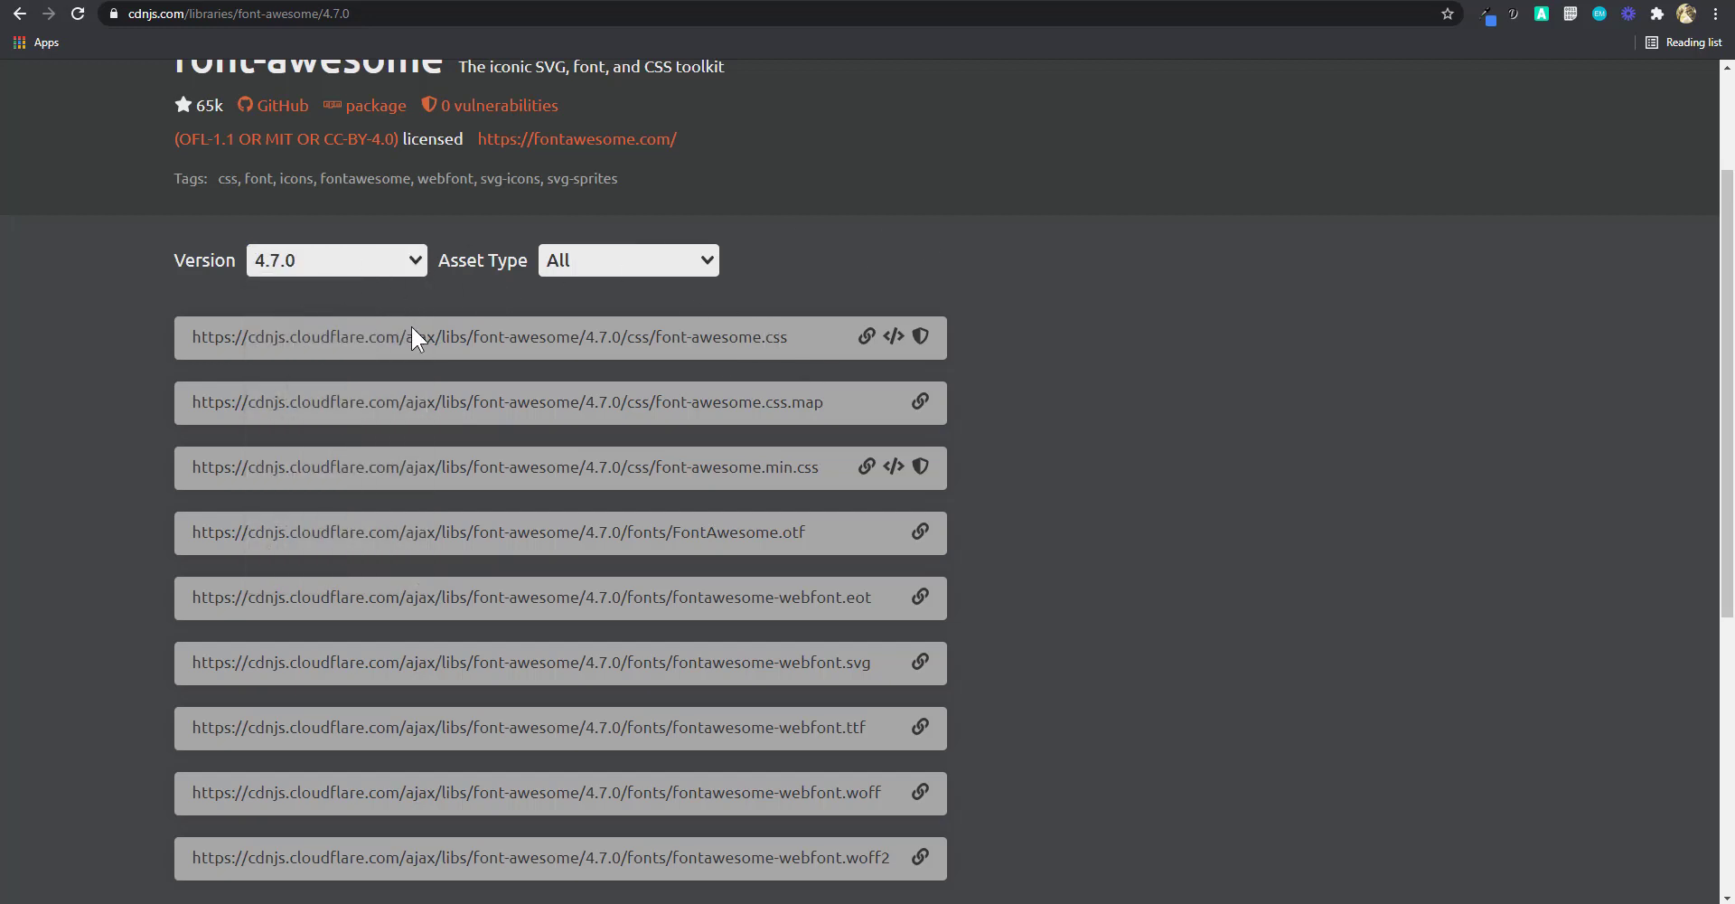
scroll(724, 370, "up", 1)
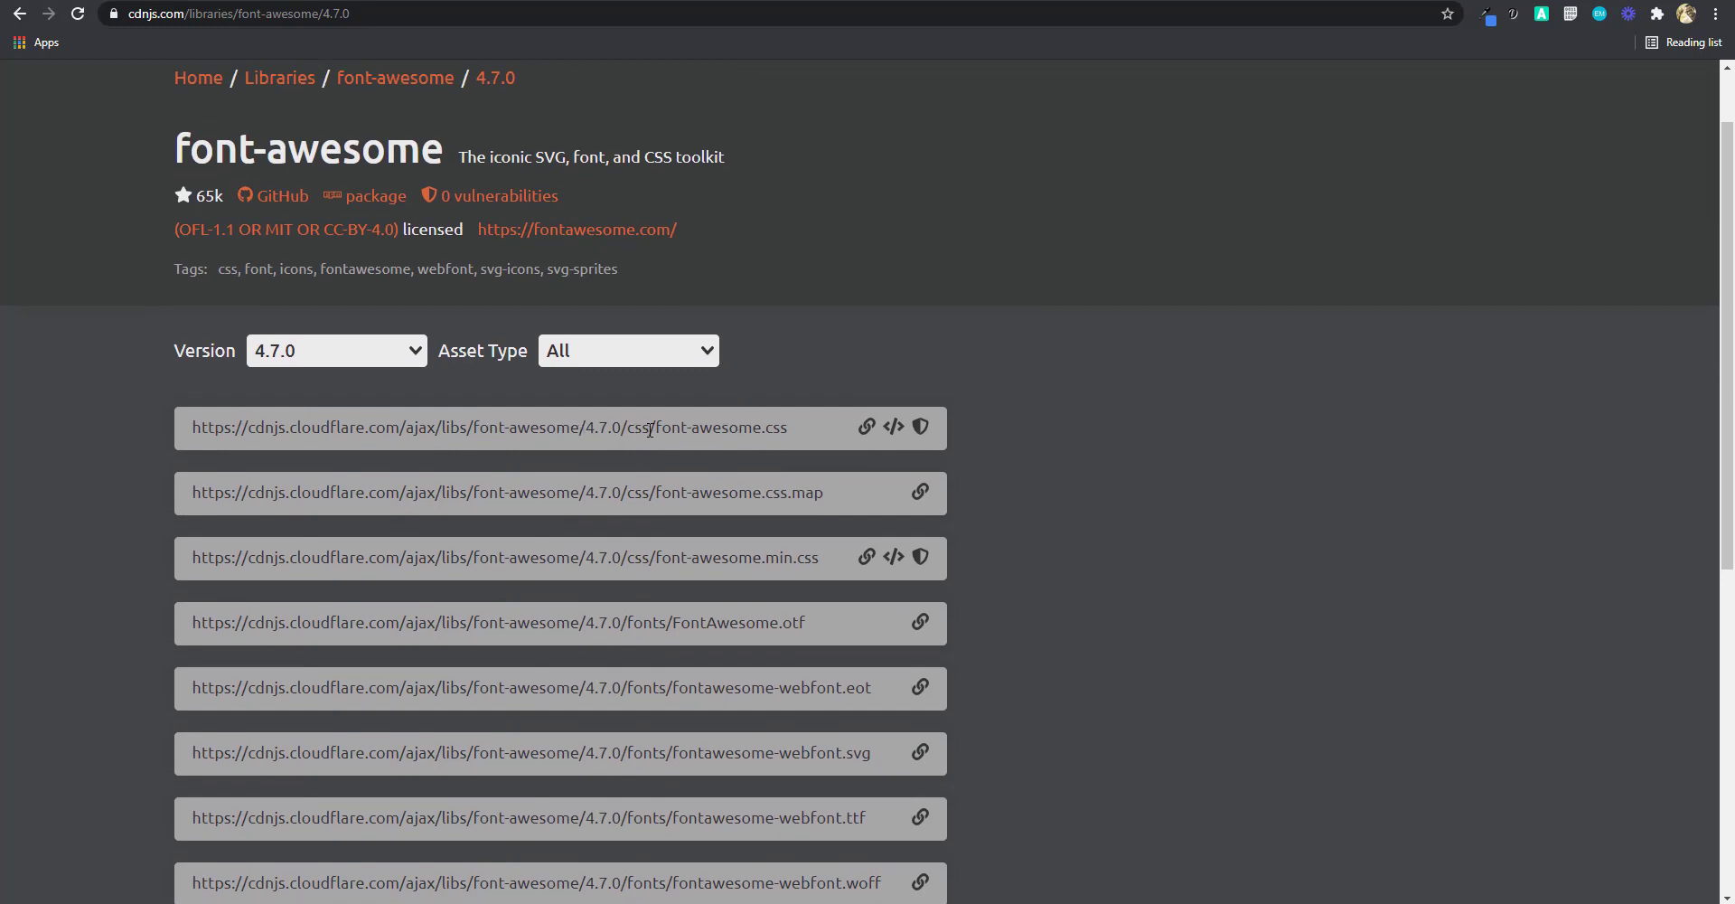
left_click(894, 431)
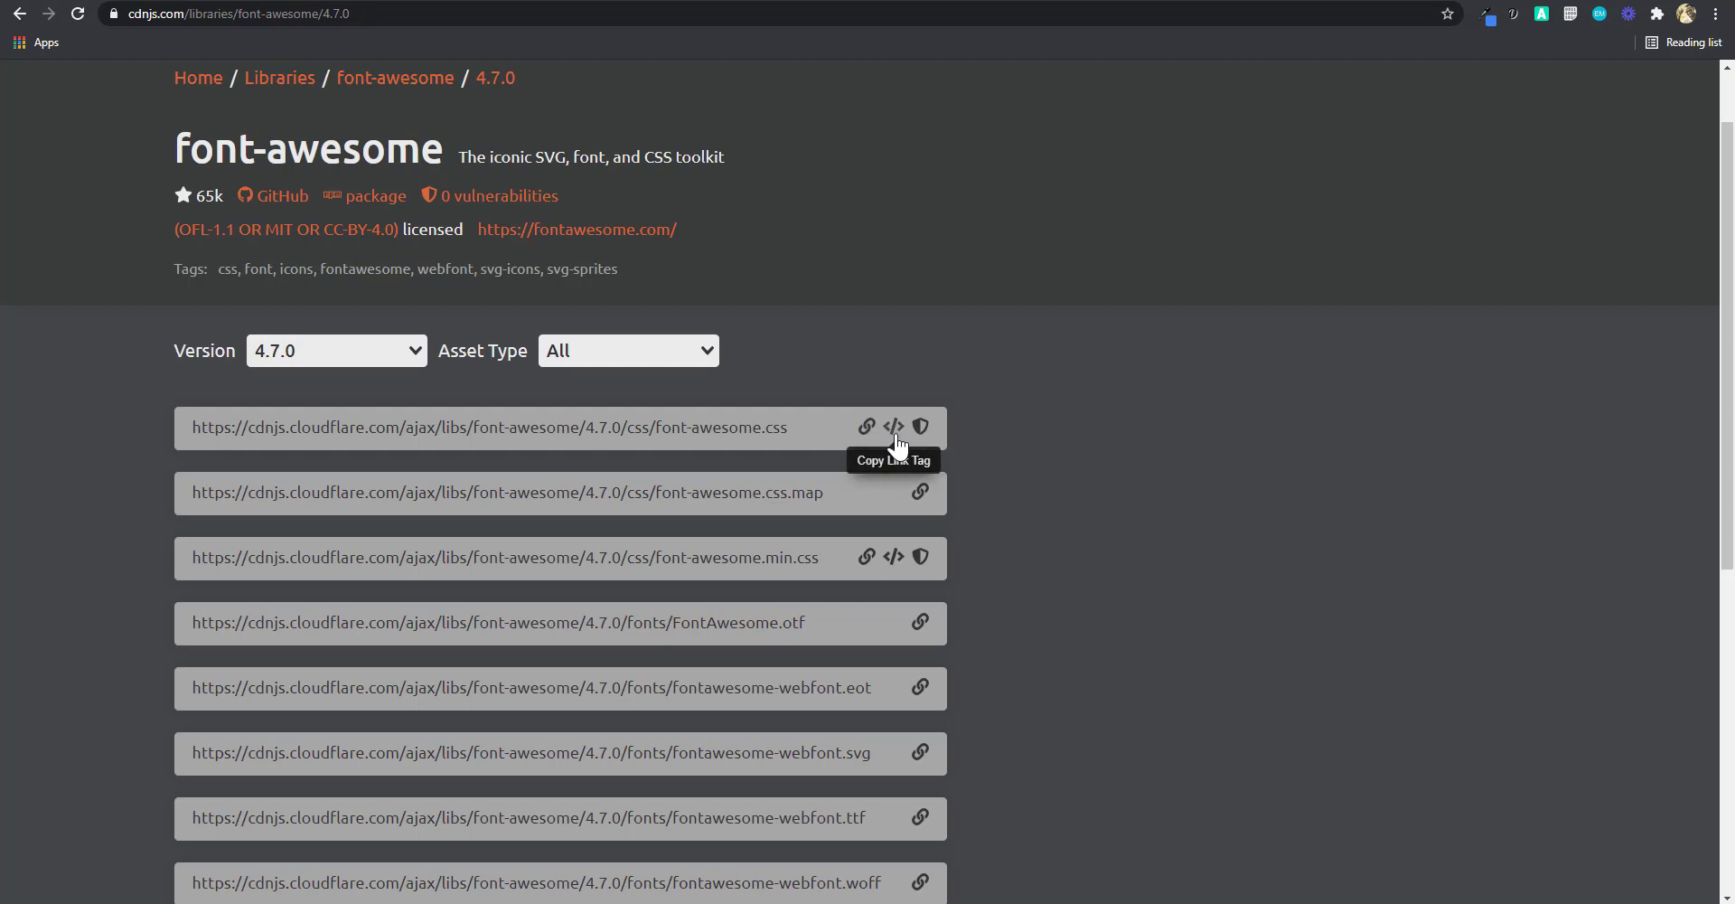
left_click(895, 435)
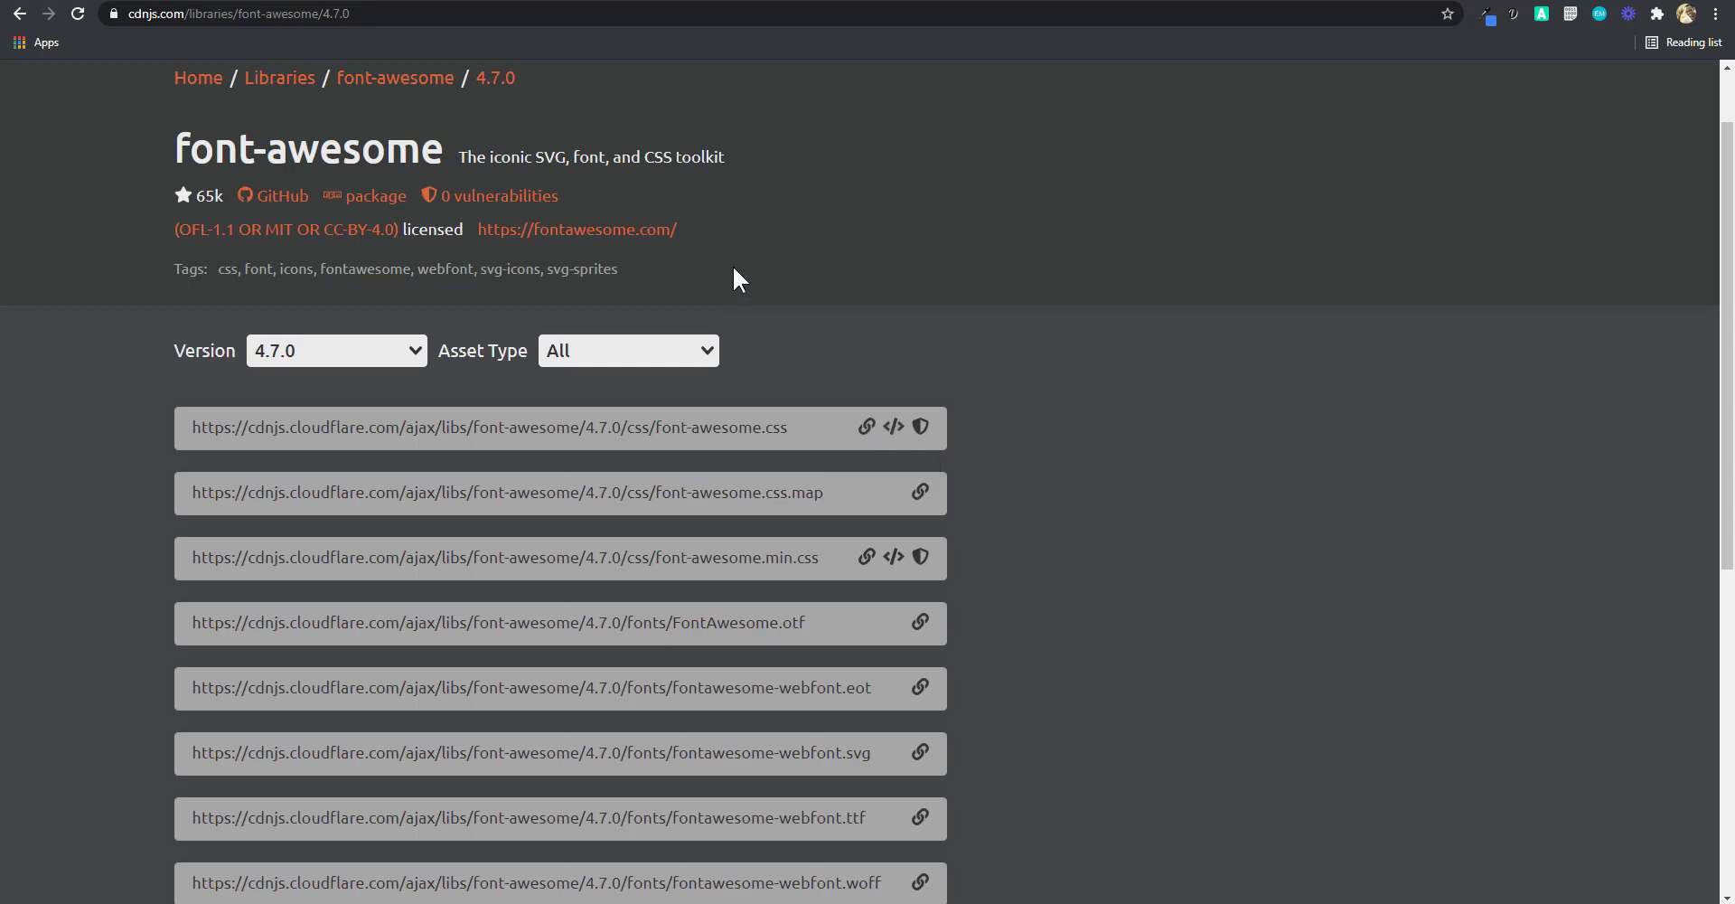
Paste the copied font-awesome.css link tag as the Load Font Awesome snippet's code and save the snippet.
key("ctrl+Tab")
type("<link rel=\"stylesheet\" href=\"https://cdnjs.cloudflare.com/ajax/libs/font-awesome/4.7.0/css/font-awesome.css\" integrity=\"sha512-5A8nwdMOWrSz20fDsjczgUidUBR8liPYU+WymTZP1lmY9G6Oc7HlZv156XqnsgNUzTyMefFTcsFH/tnJE/+xBg==\" crossorigin=\"anonymous\" referrerpolicy=\"no-referrer\" />")
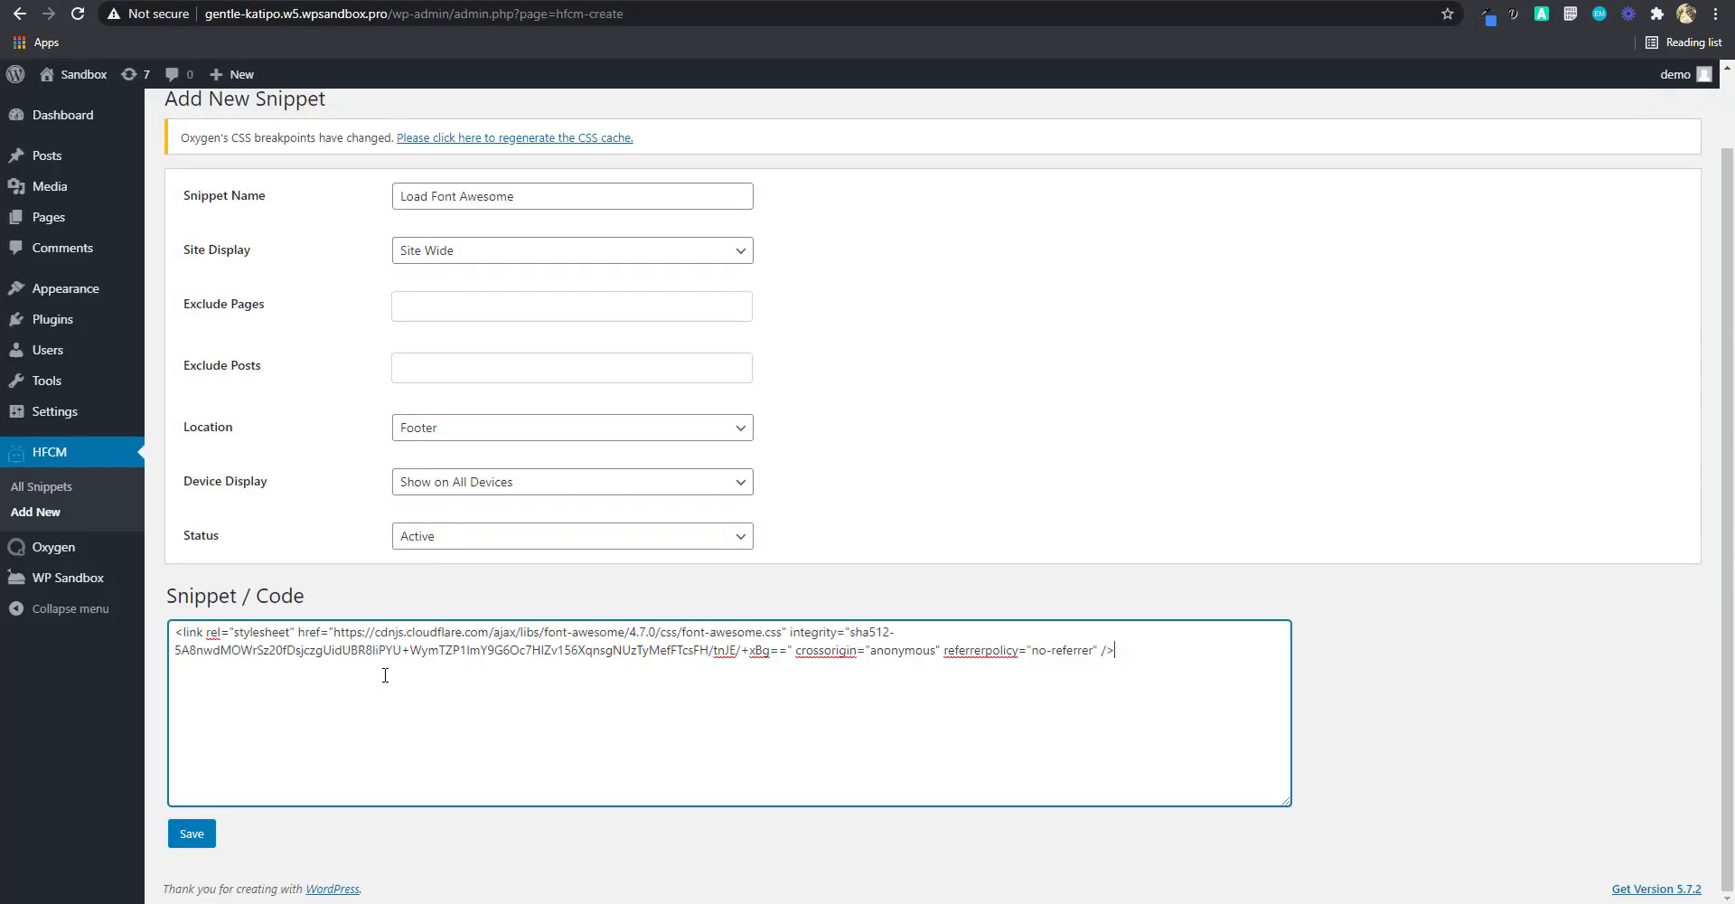
left_click(201, 834)
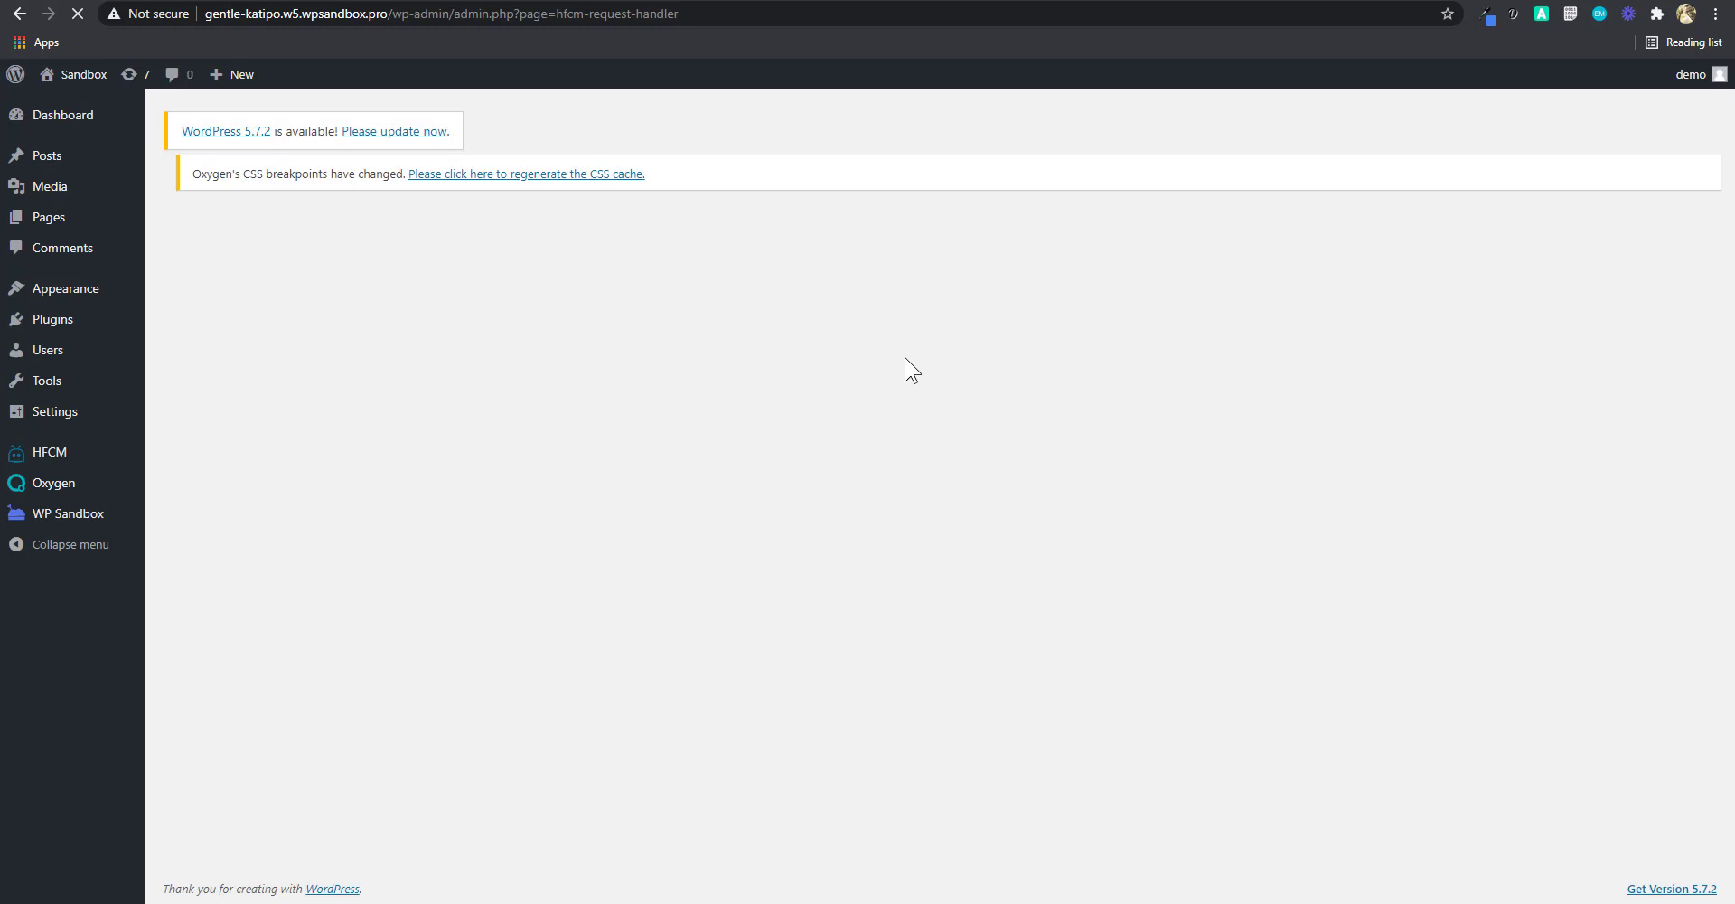
Switch to the Oxygen builder and add a stylesheet named global.
left_click(886, 3)
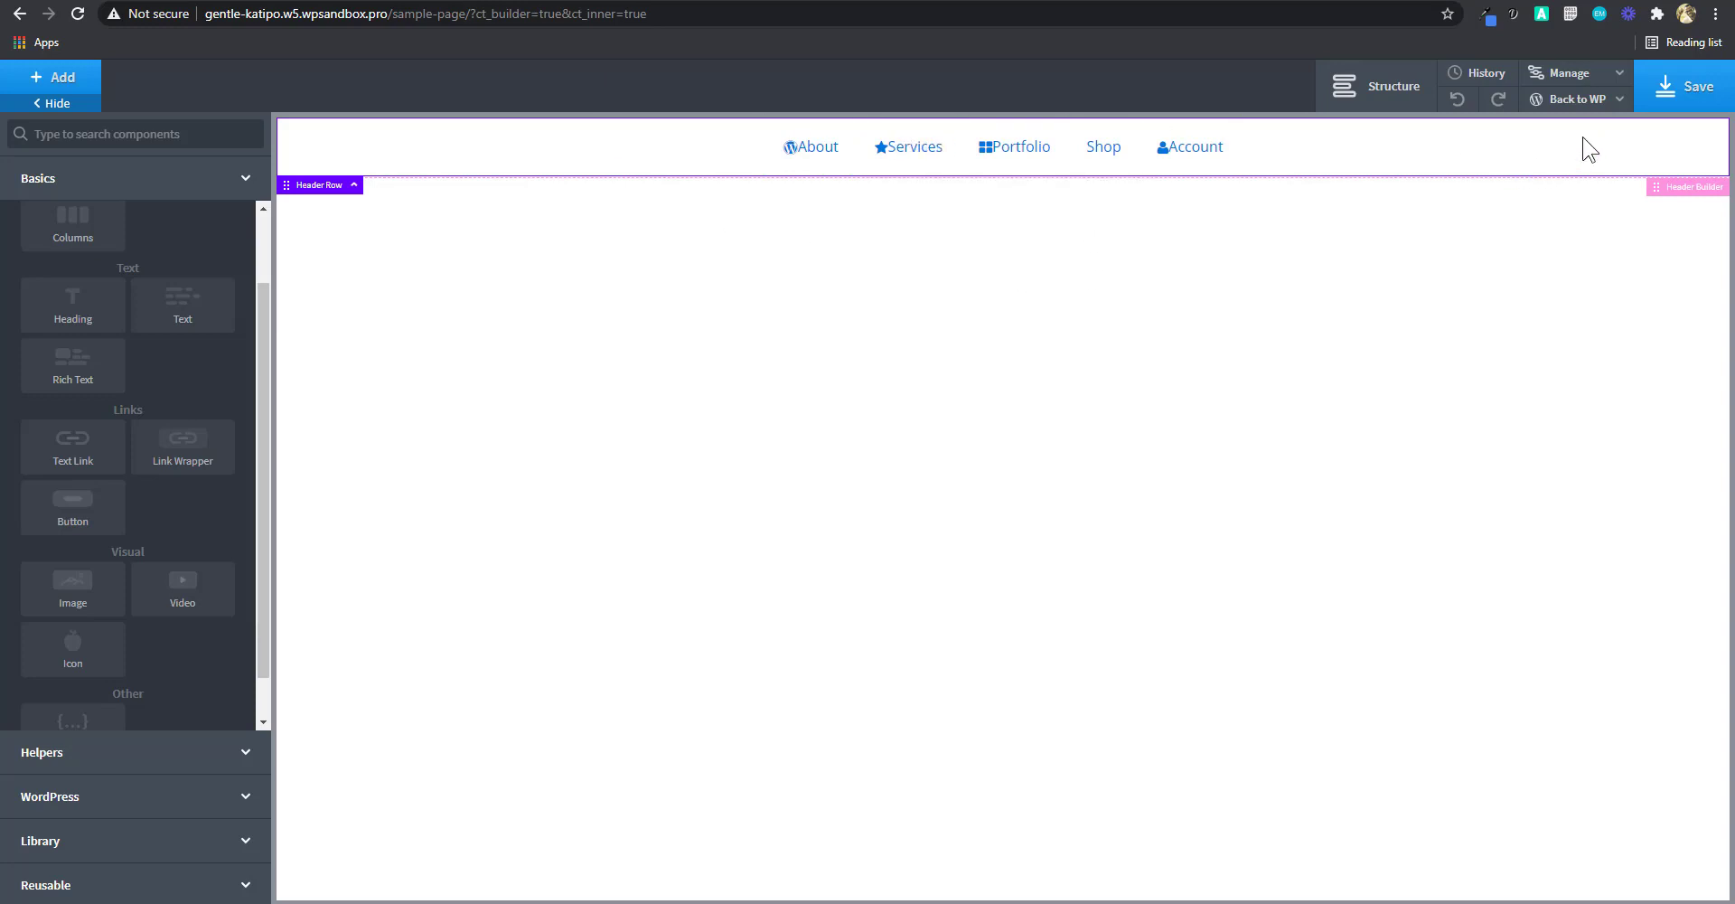
left_click(1608, 78)
left_click(1568, 135)
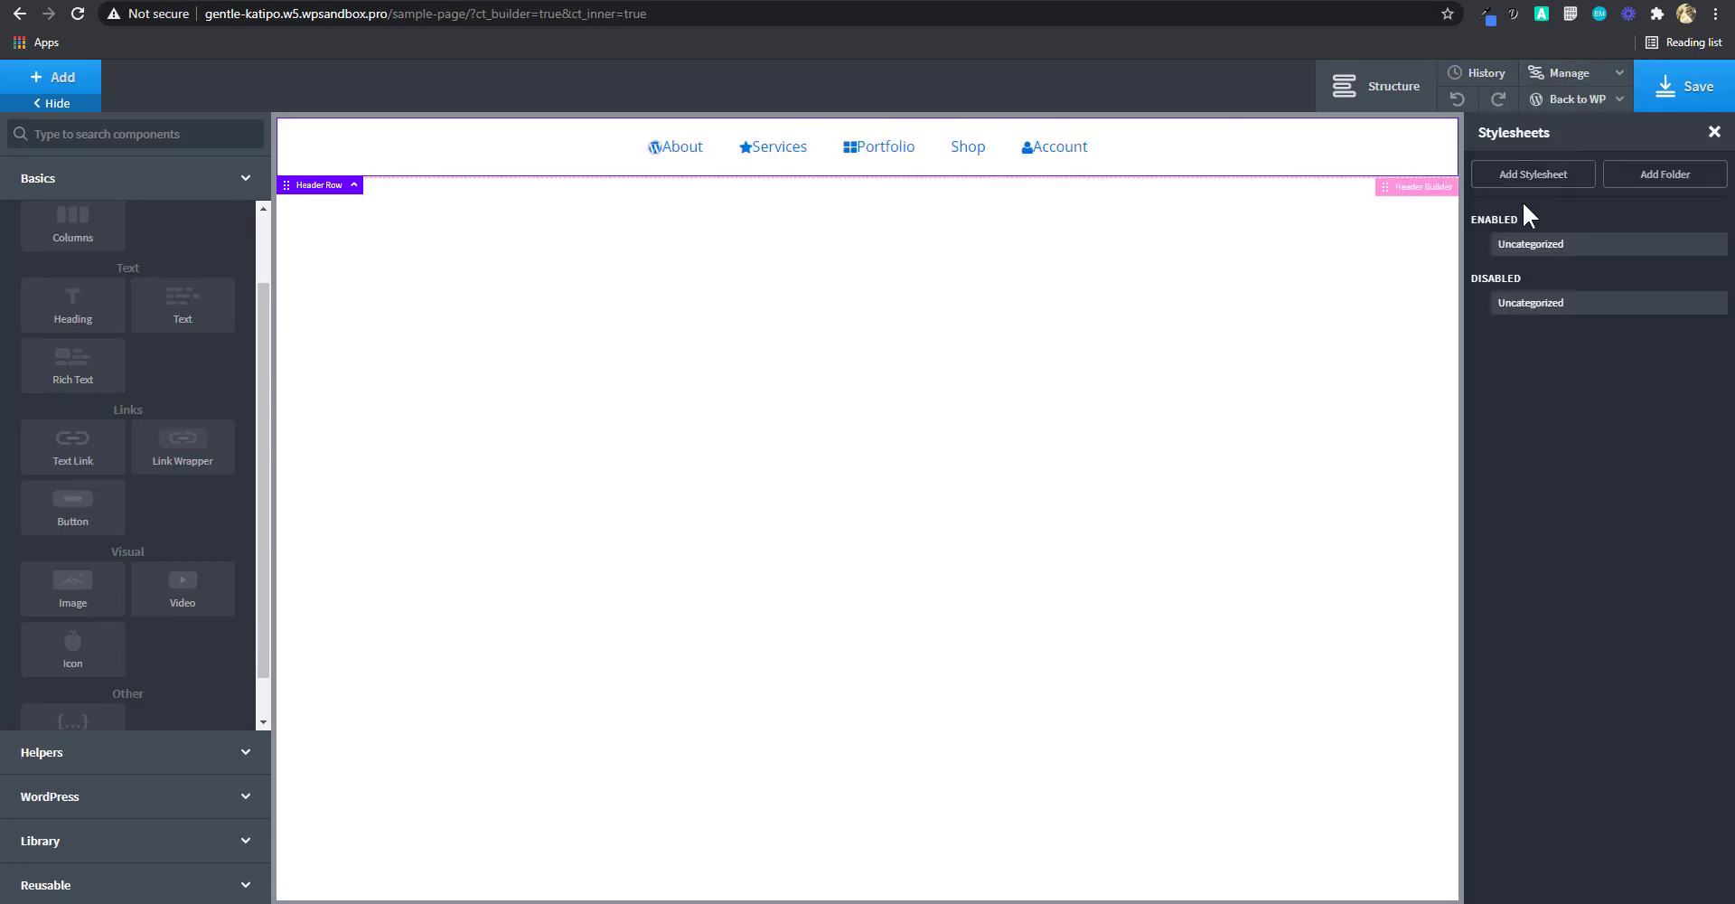
left_click(1532, 180)
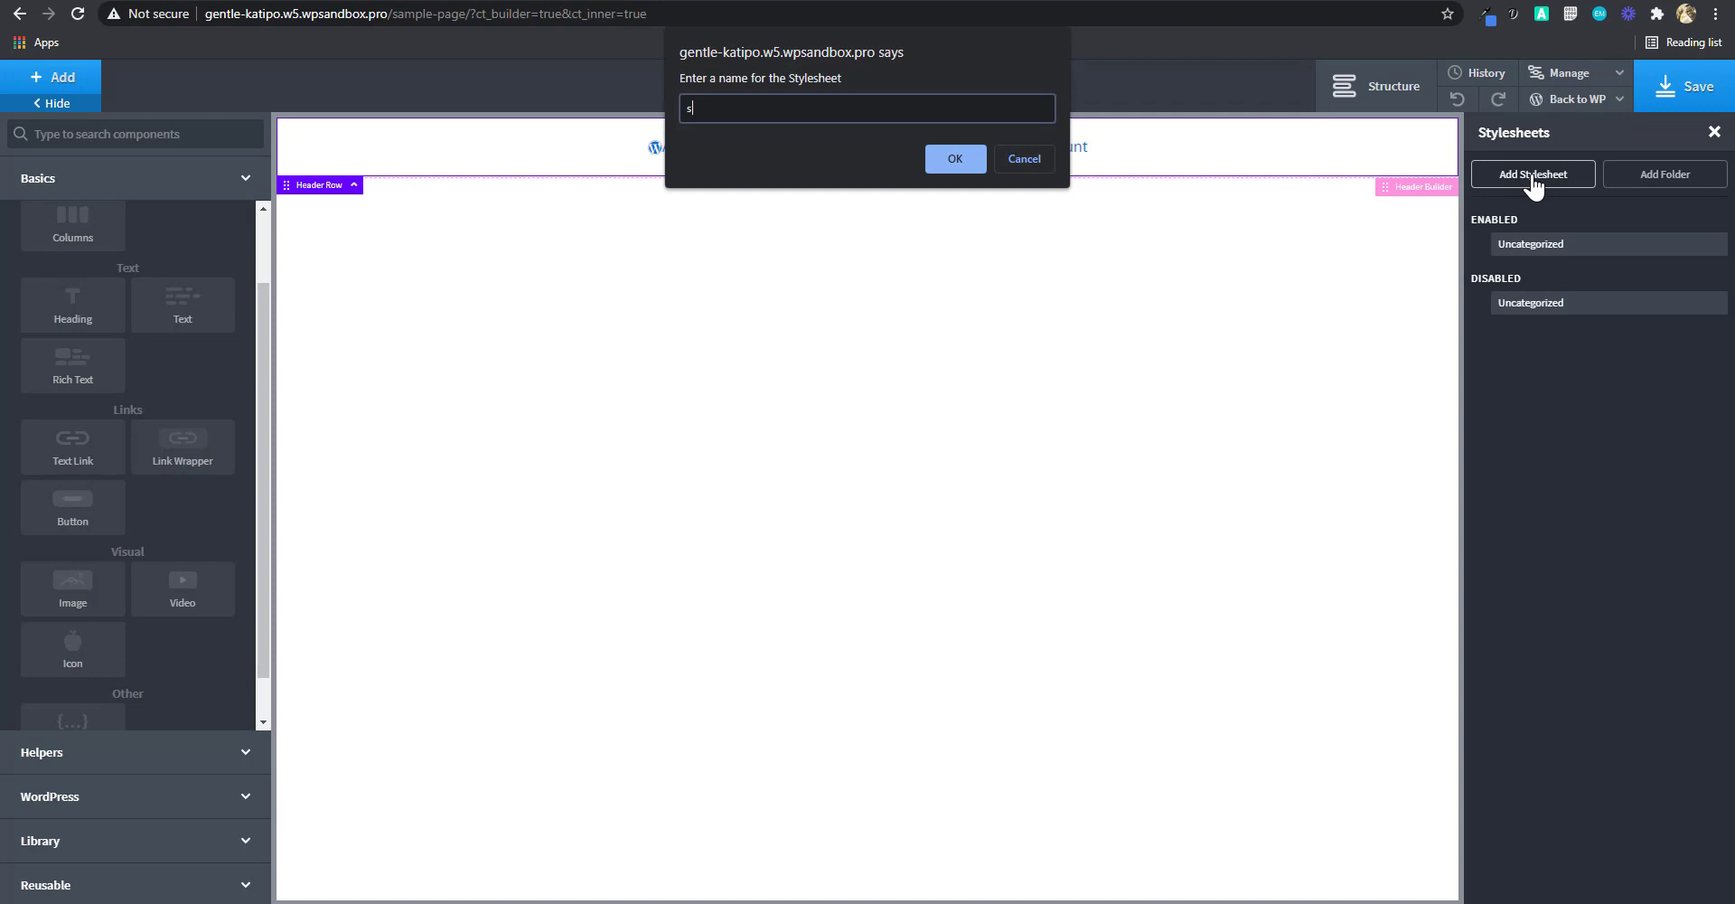
type("stylesh")
key("ctrl+a")
type("gl")
key("Return")
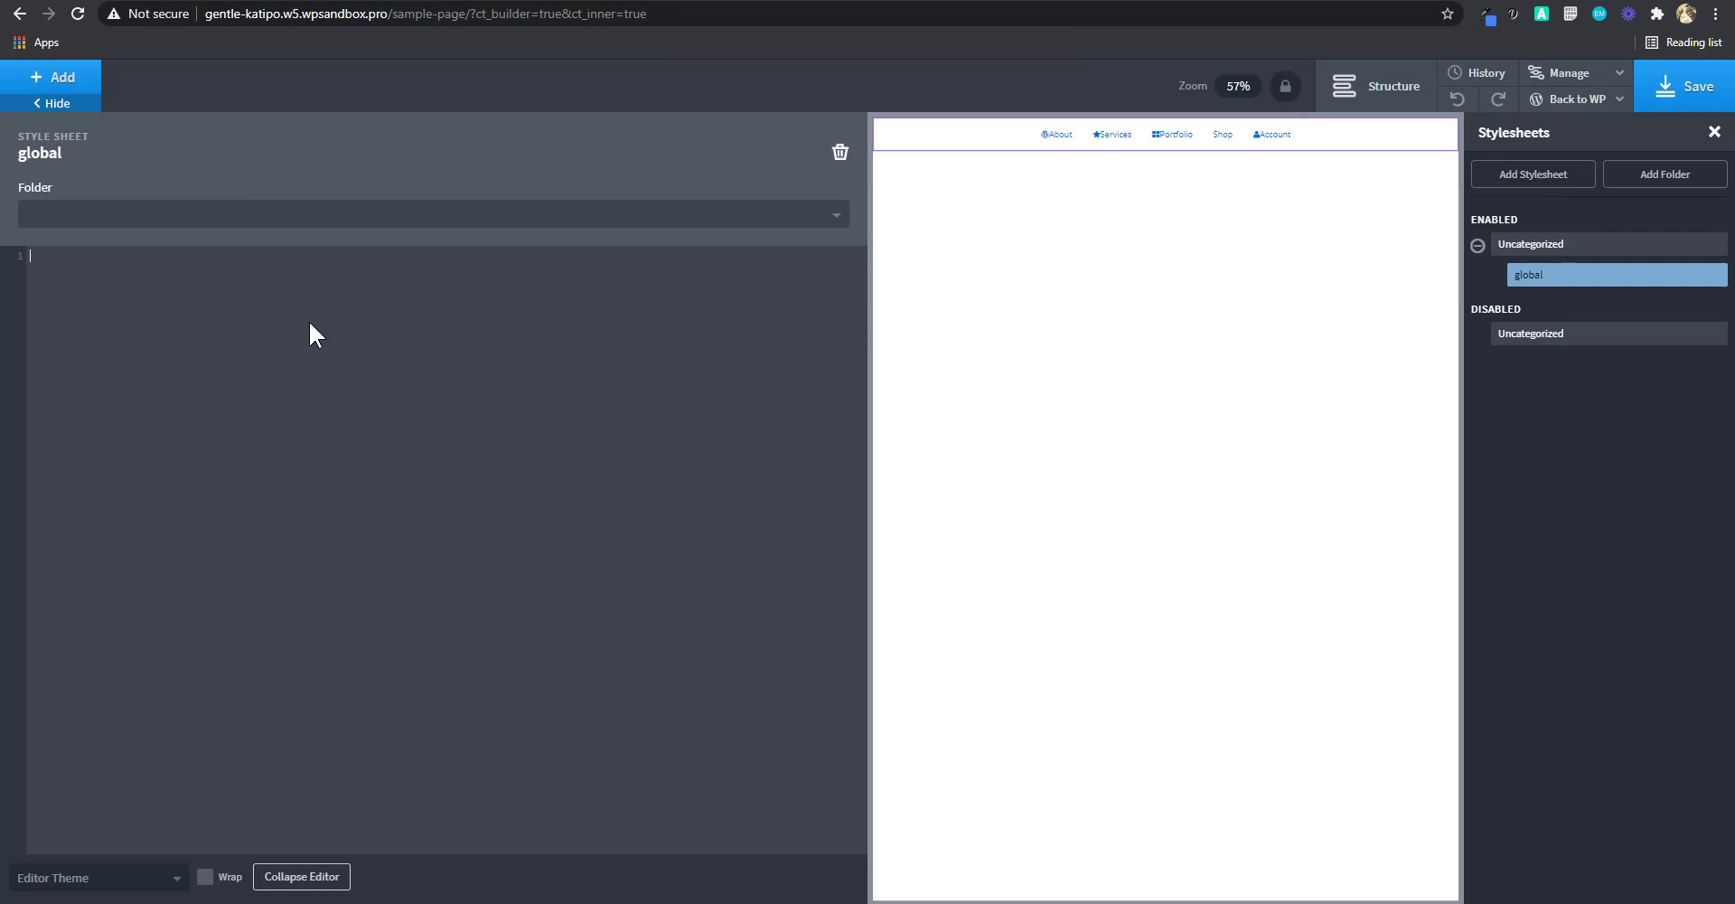
Inspect the Shop item's icon on the sample page's frontend with the browser's developer tools to examine its class.
key("ctrl+w")
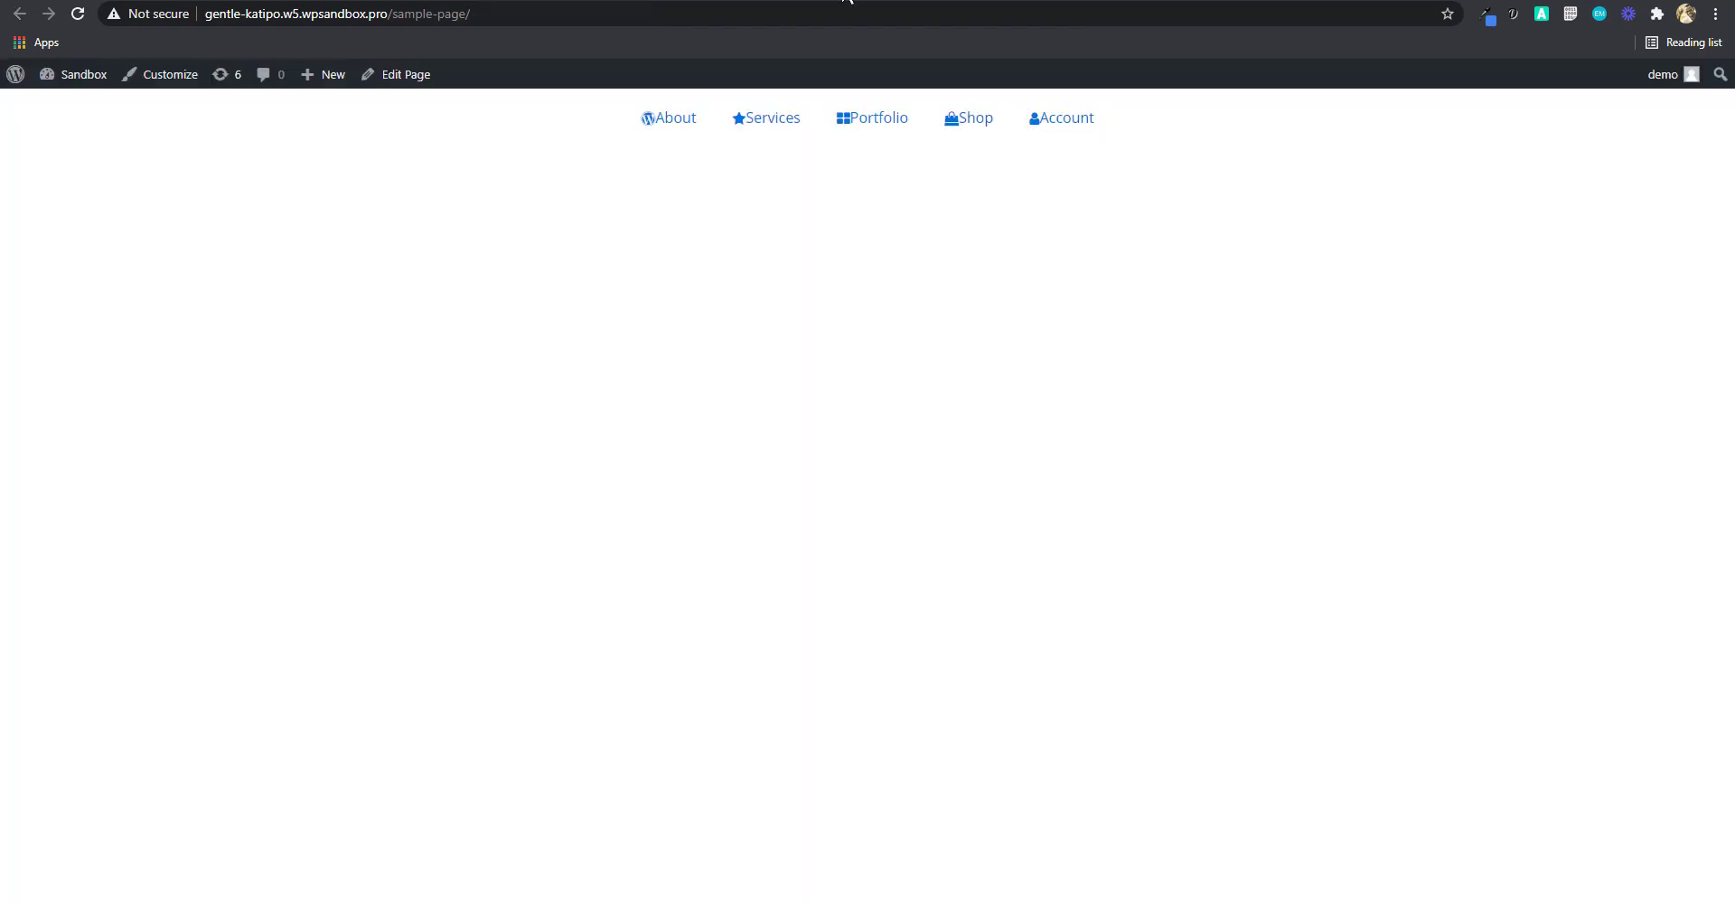
key("ctrl+shift+i")
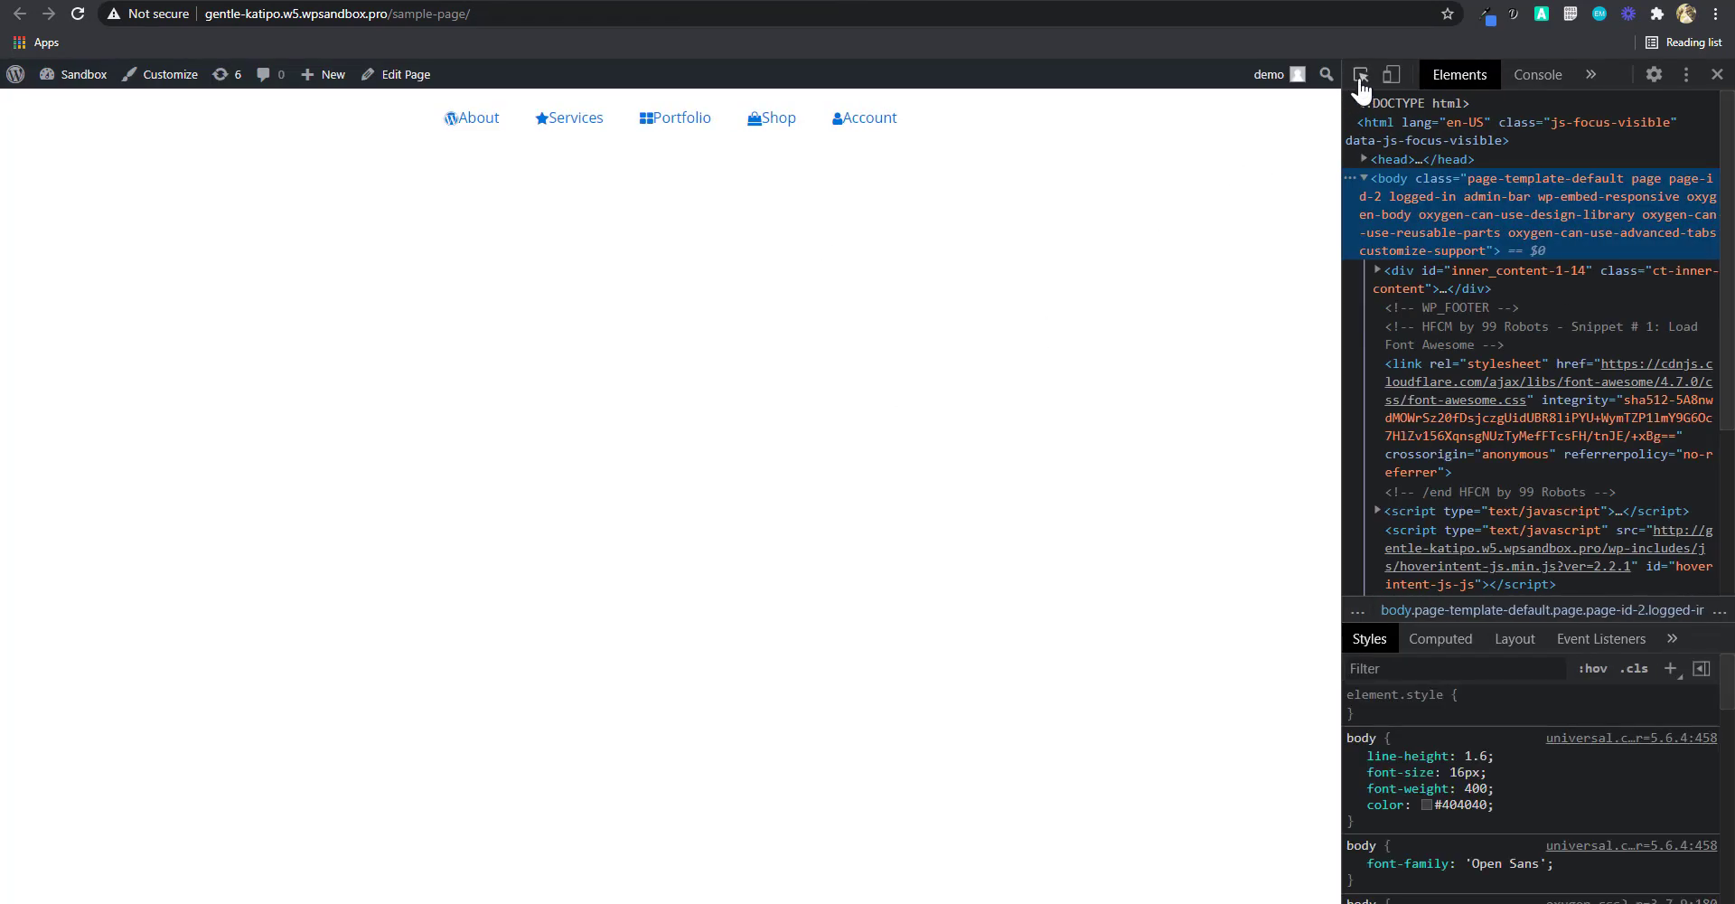
left_click(1361, 74)
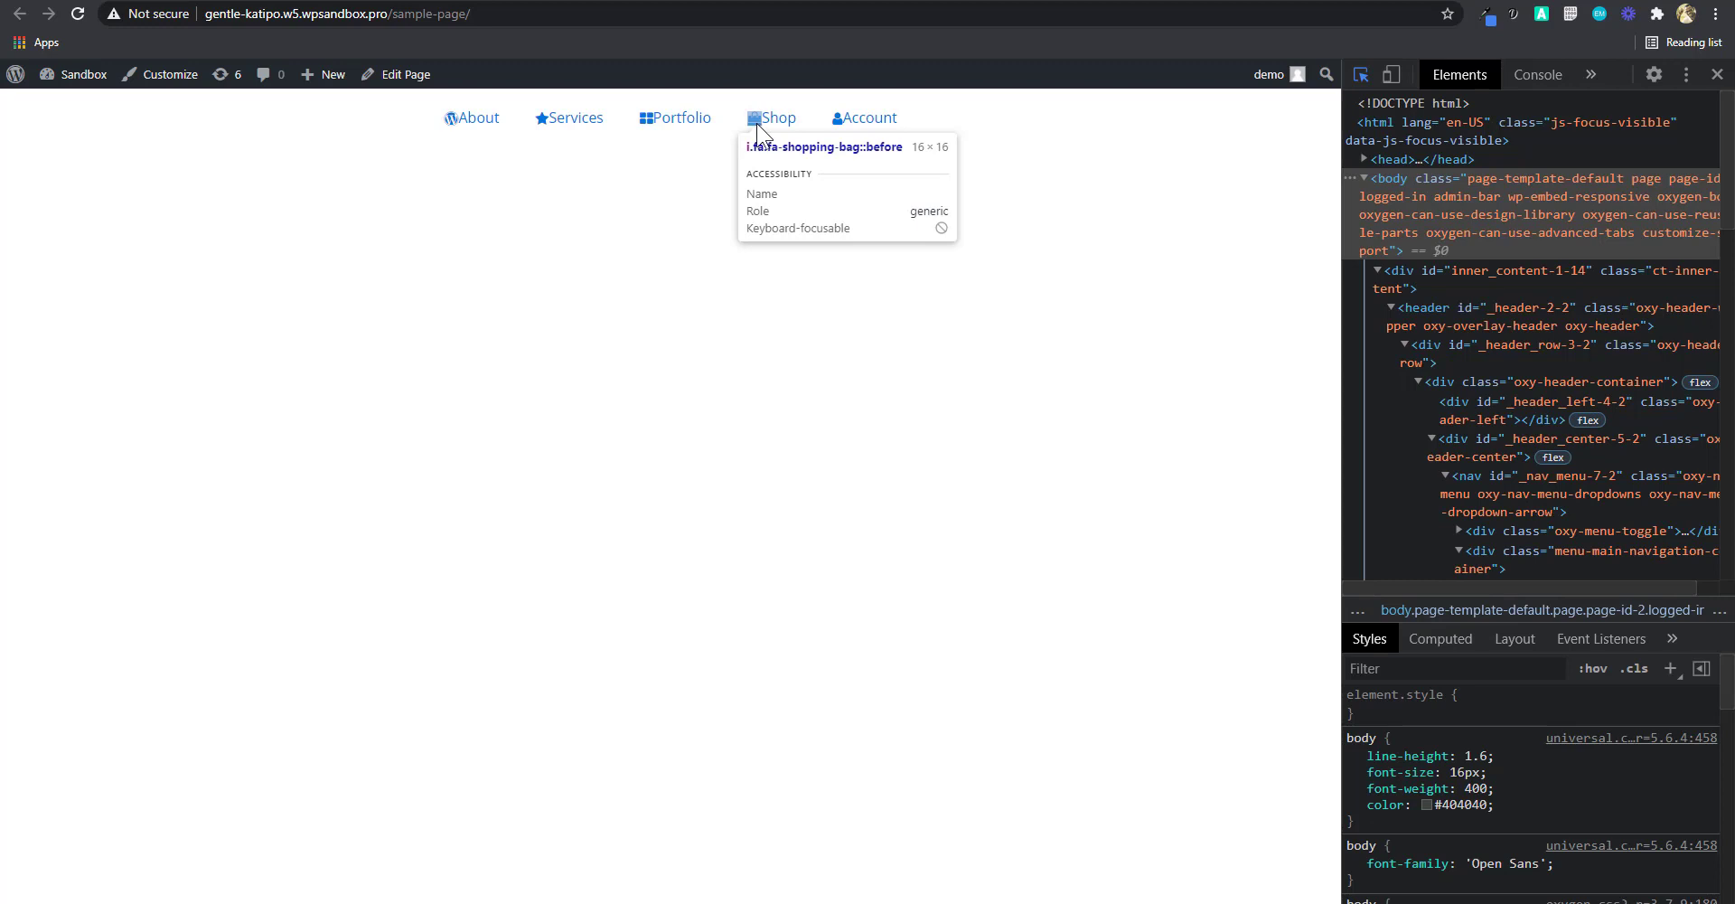
key("F5")
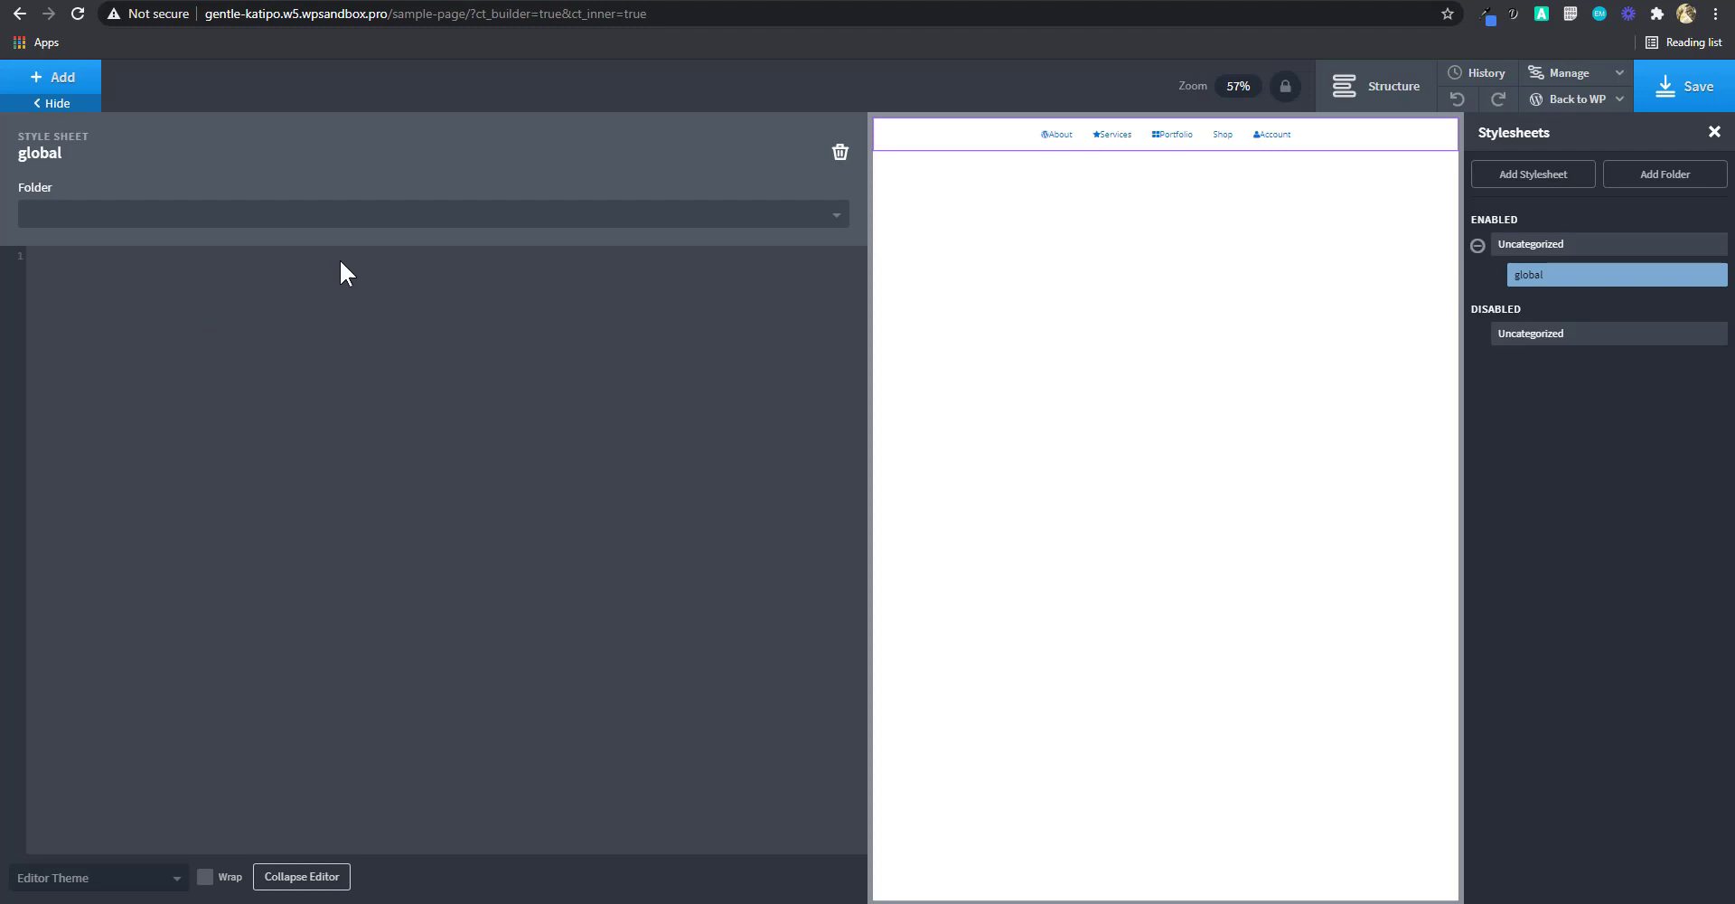
Set the global stylesheet's editor theme to Midnight and turn on line wrapping.
left_click(140, 877)
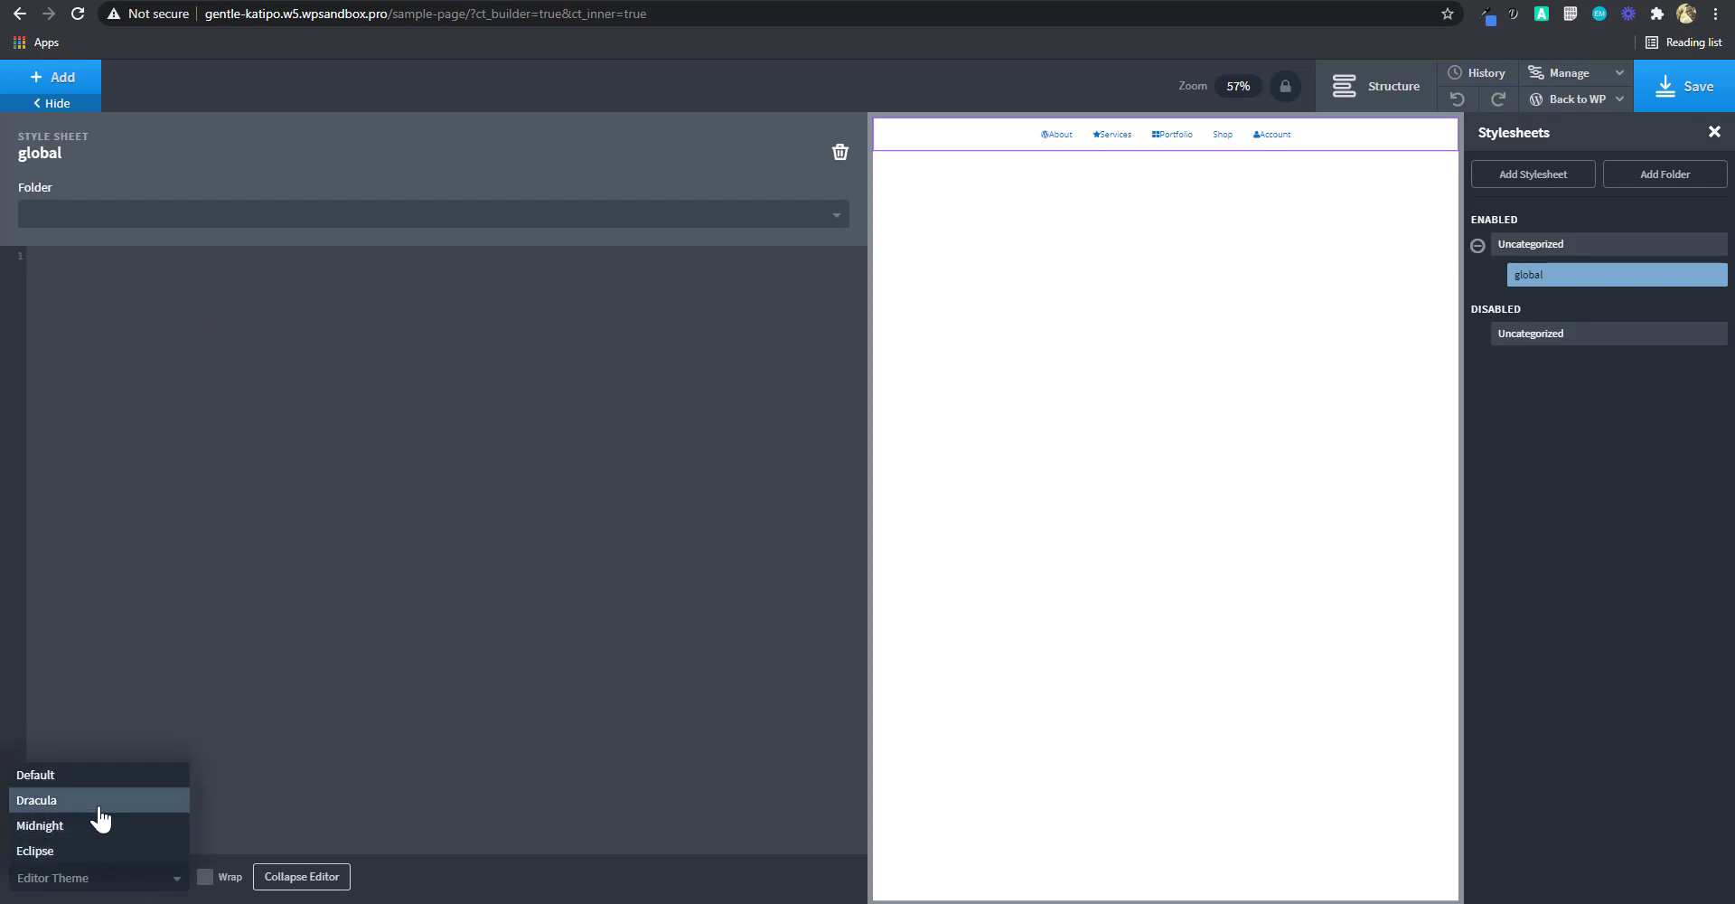
left_click(99, 810)
left_click(110, 877)
left_click(85, 828)
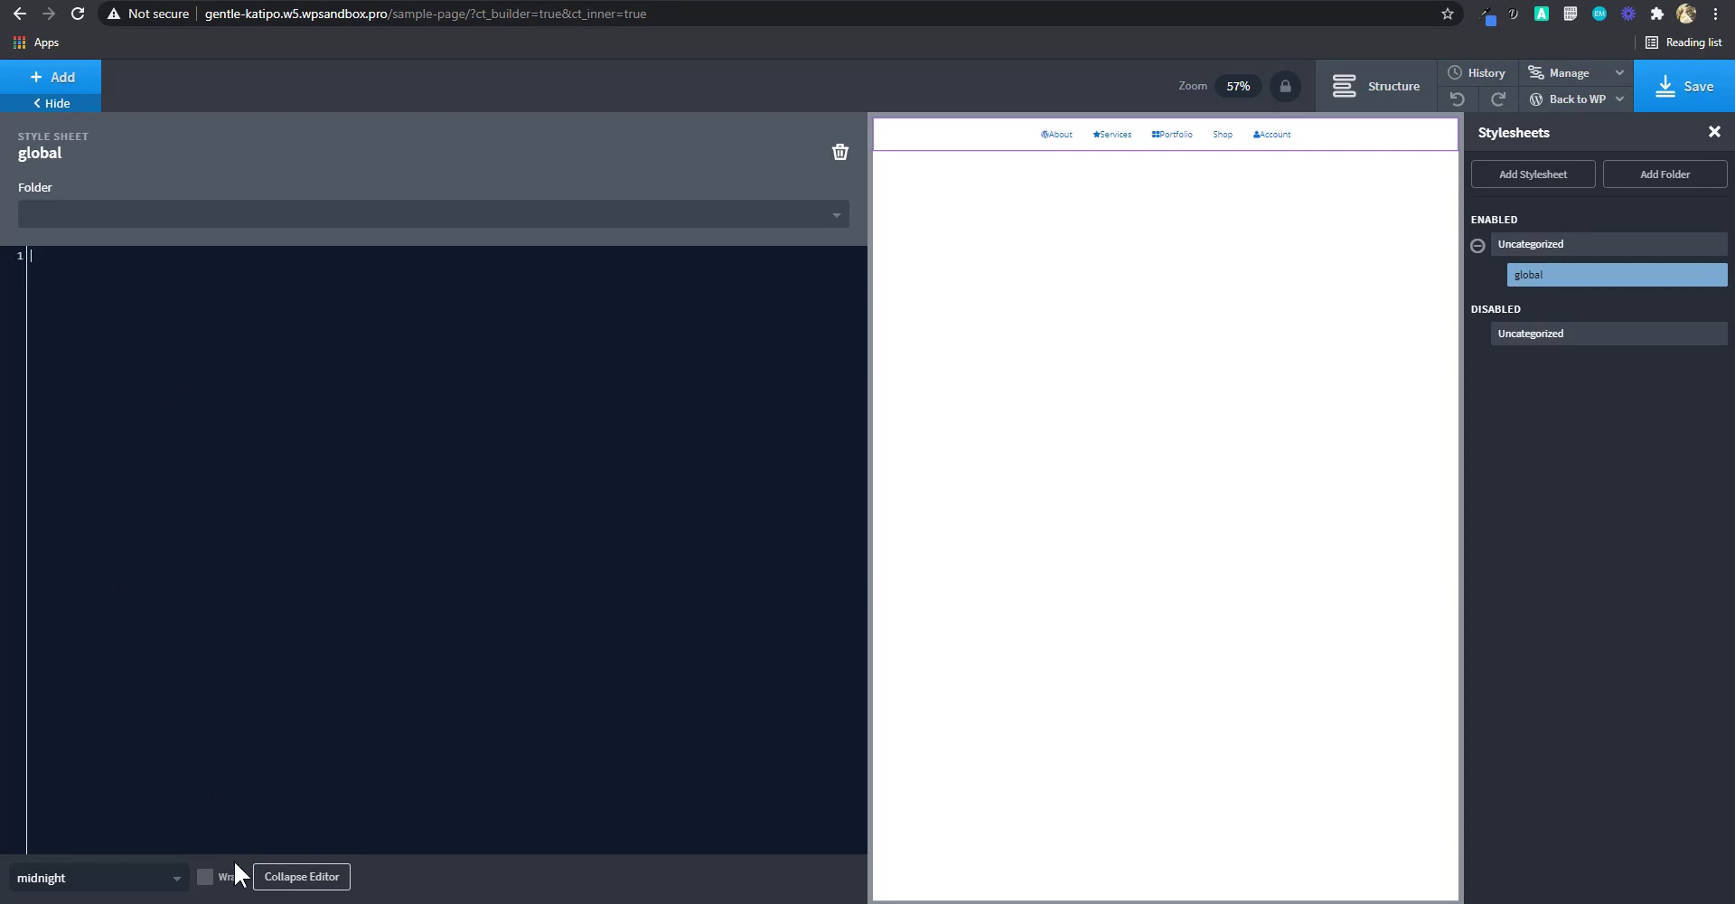
left_click(206, 876)
Start a .fa rule in the global stylesheet with margin-right:0.5rem.
left_click(207, 435)
type(".fa {")
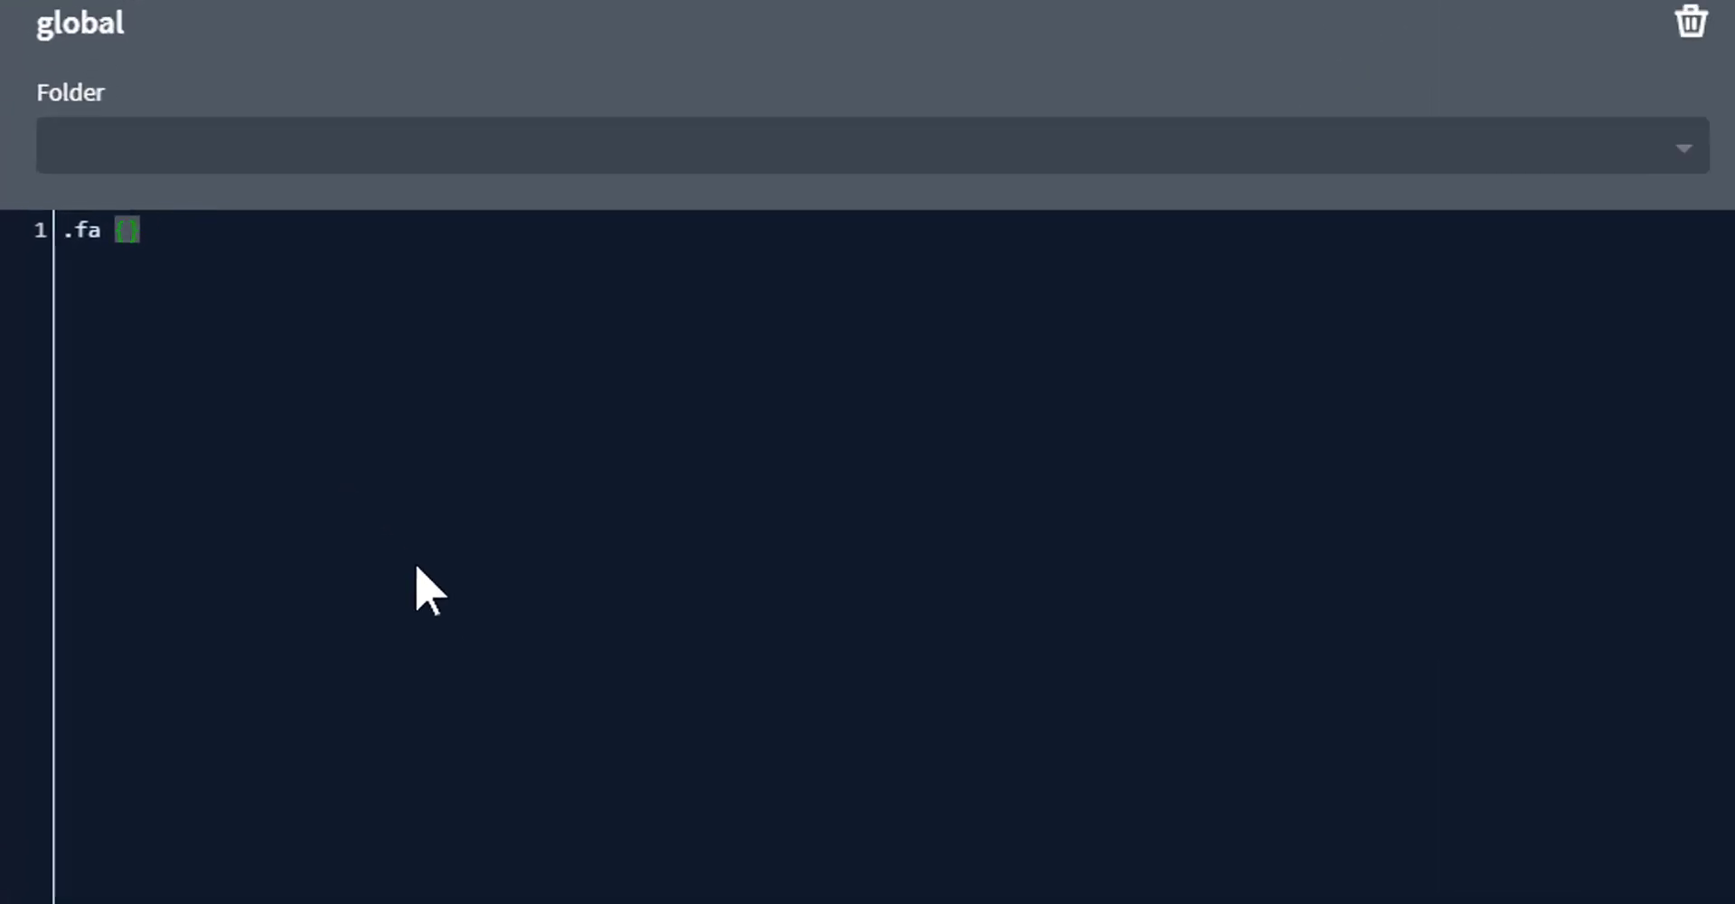
type("margin")
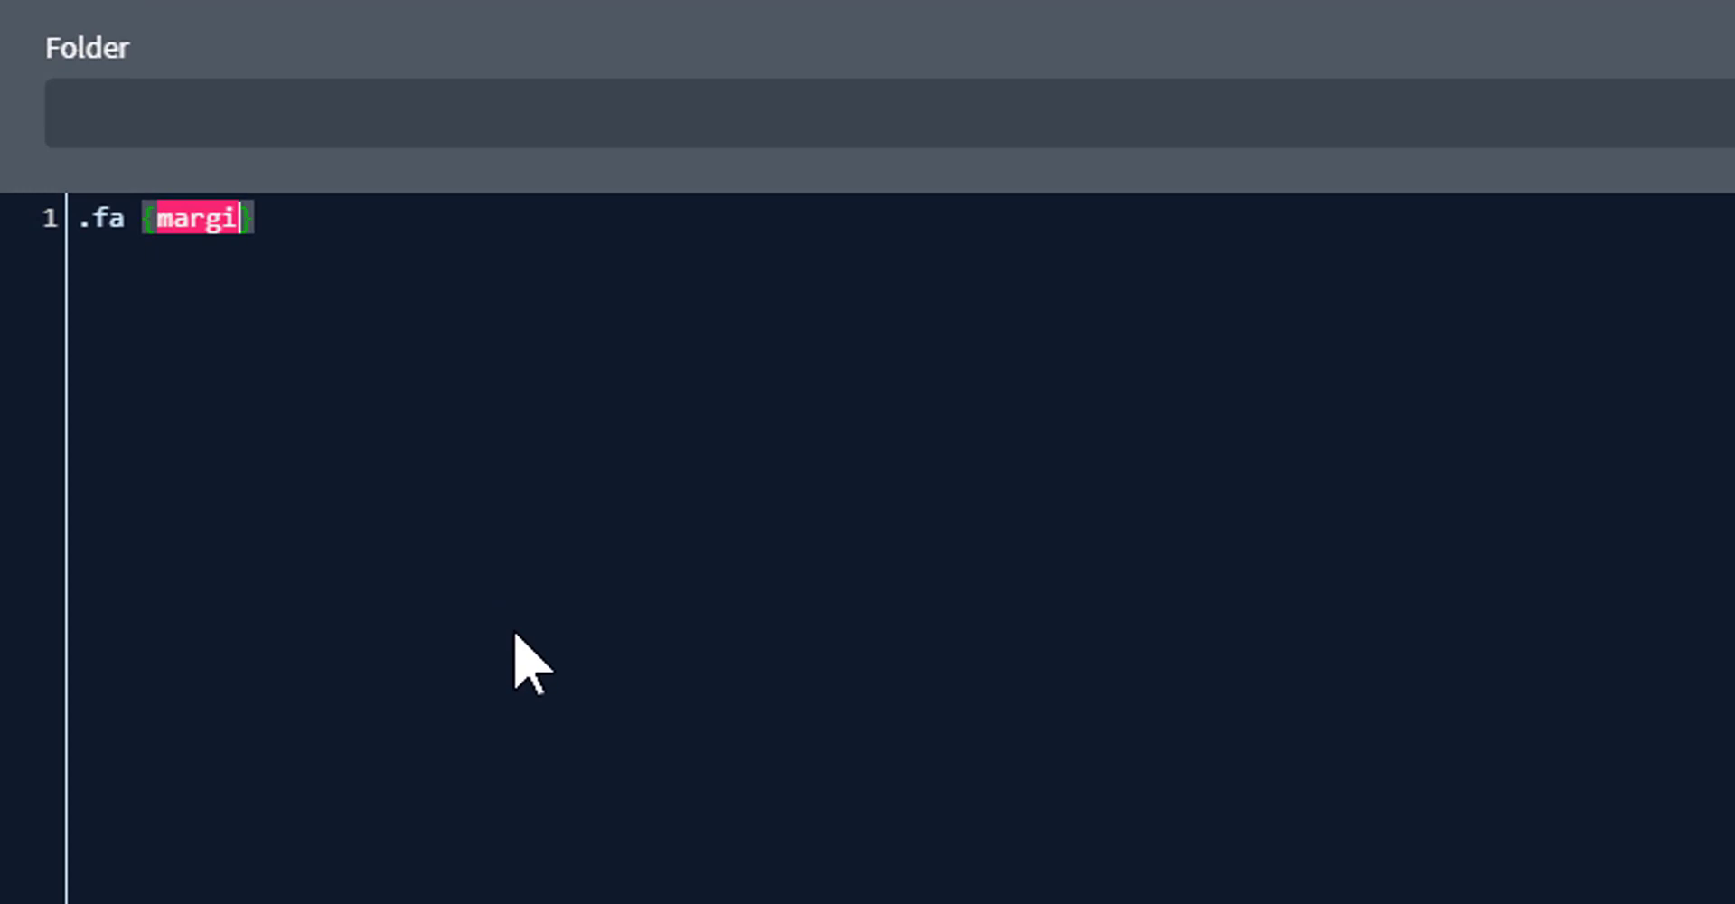
type("-right")
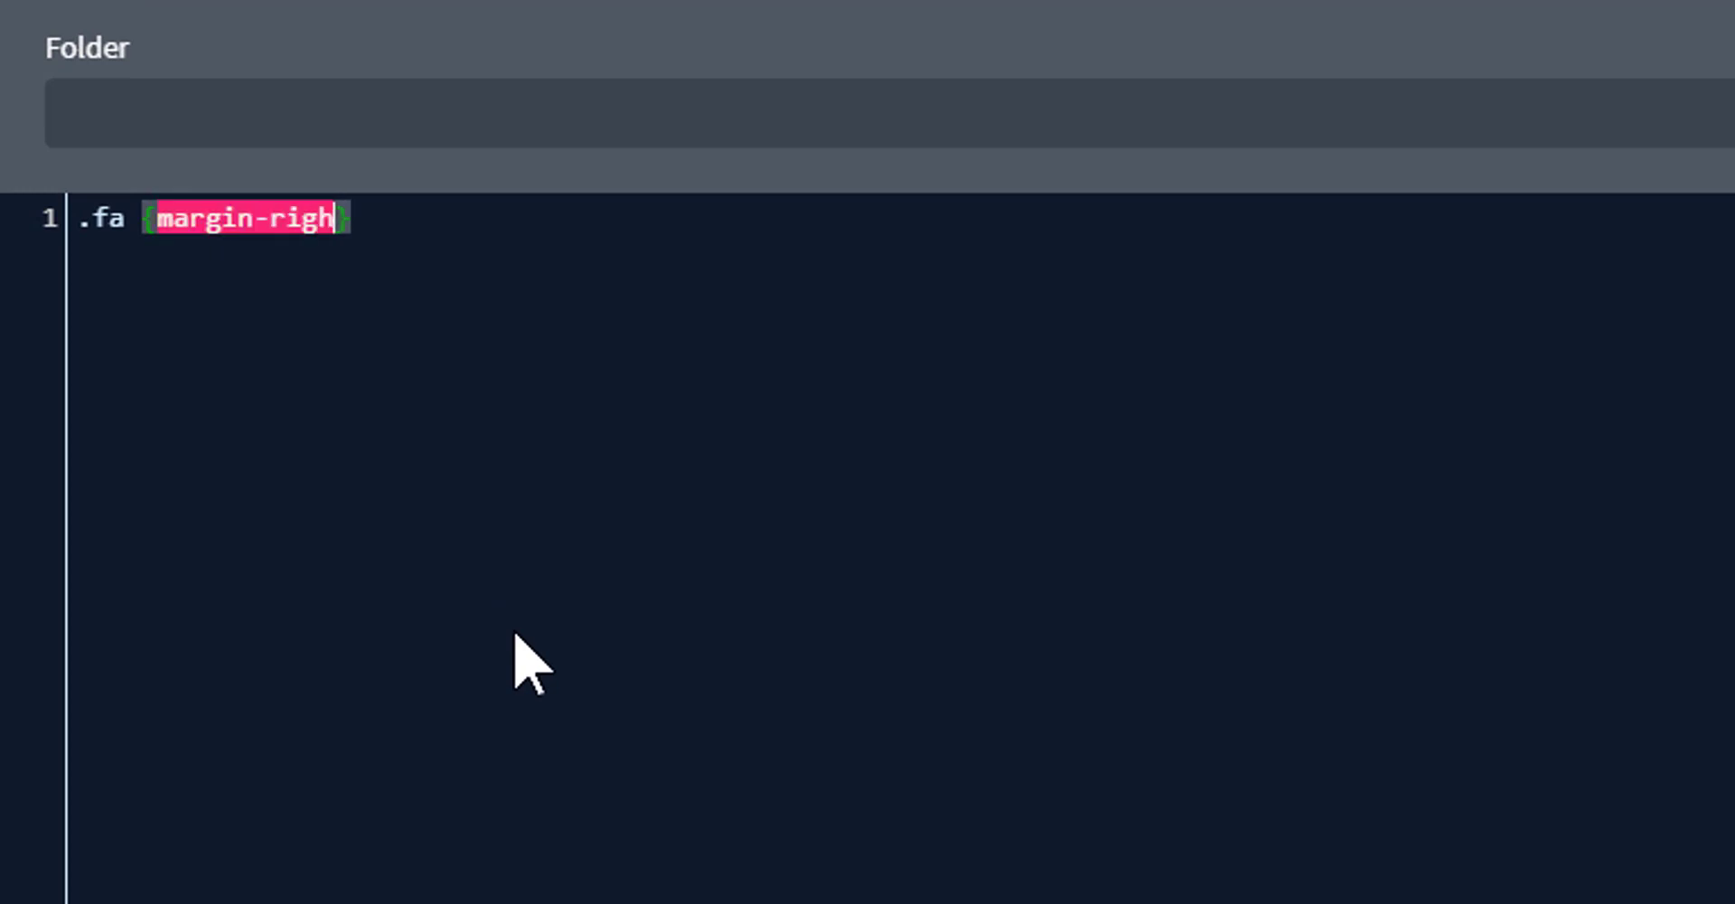
type(":")
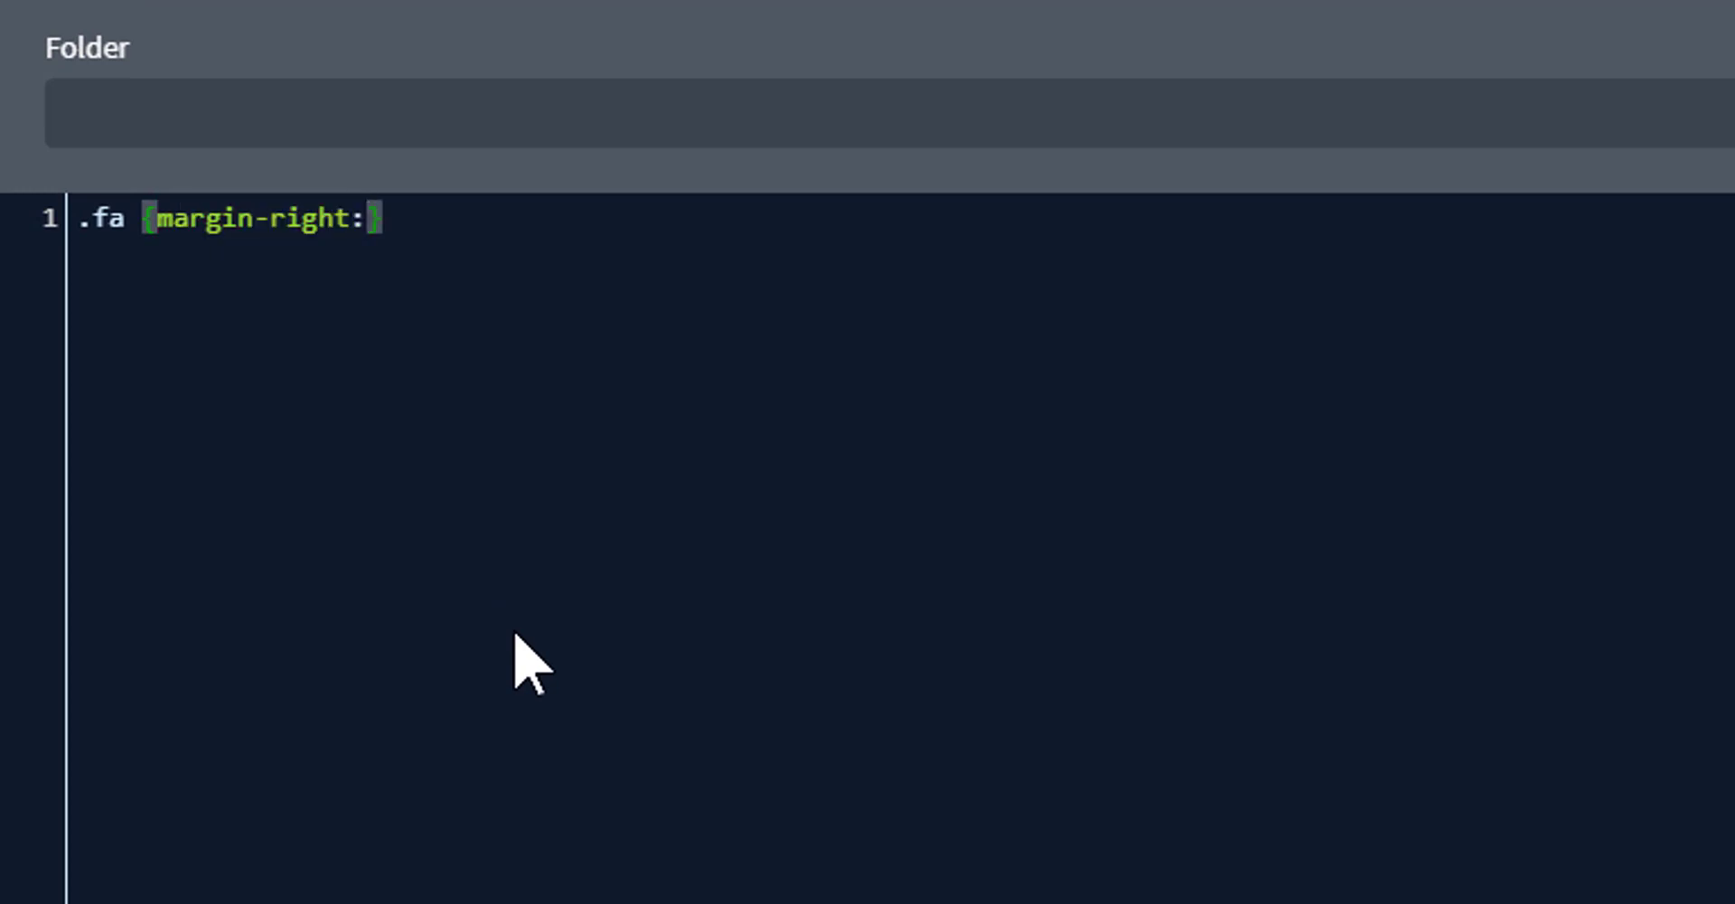
type("0")
type(".5rem;")
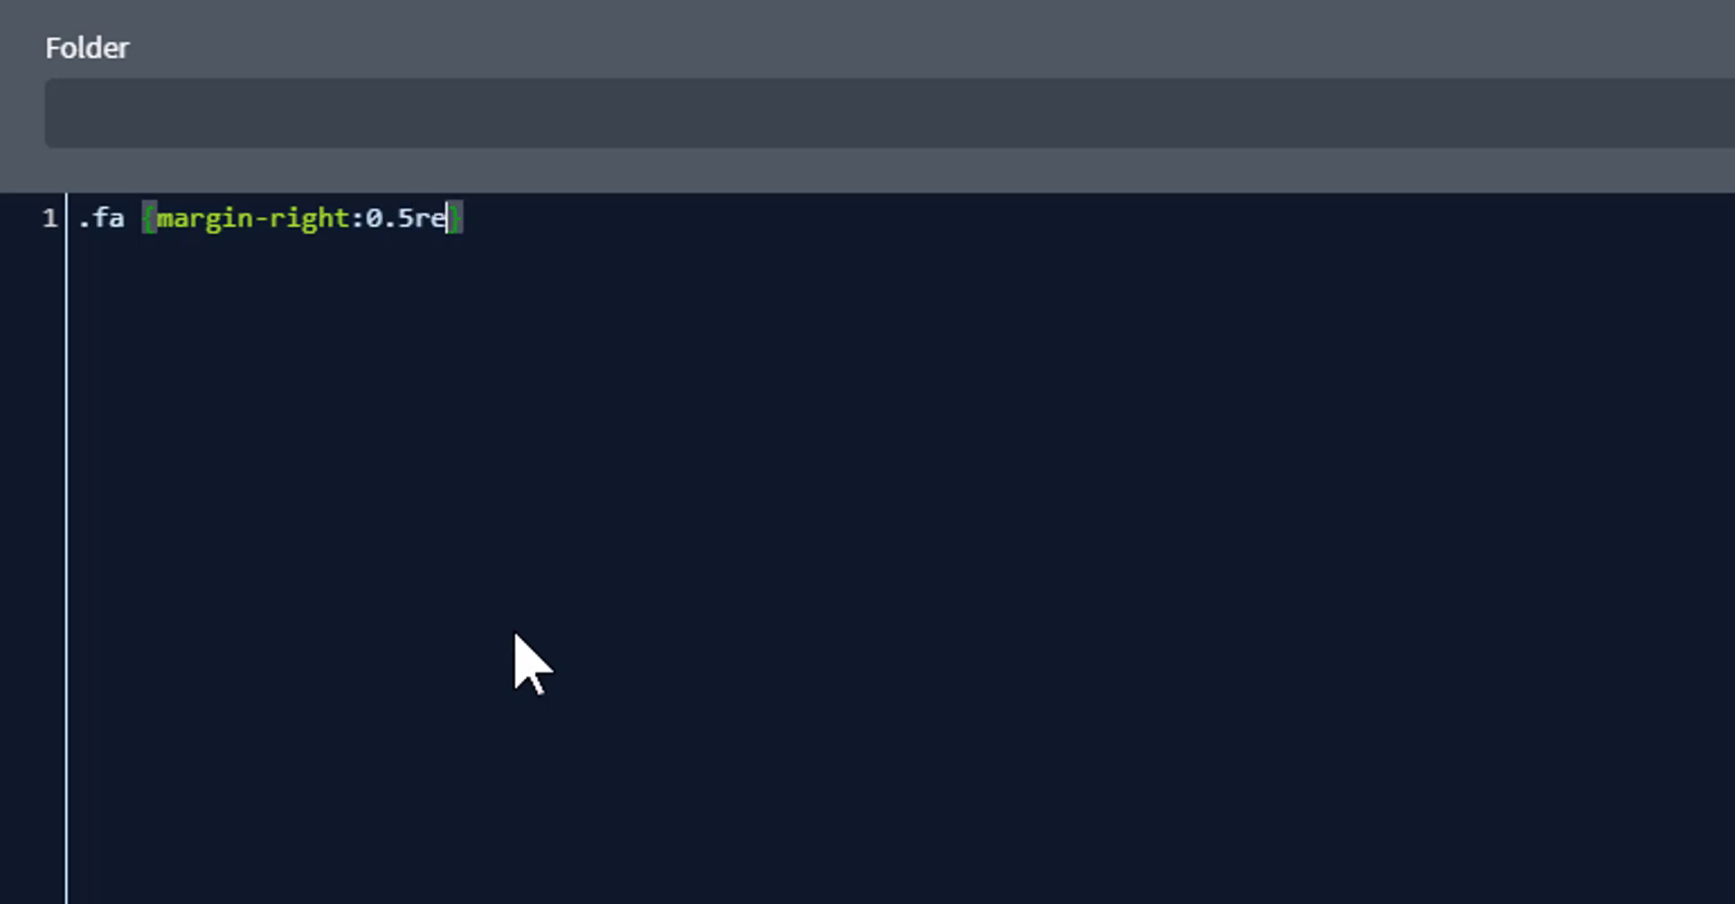
Add transition:0.3s to the .fa rule after the right margin.
type(" transit")
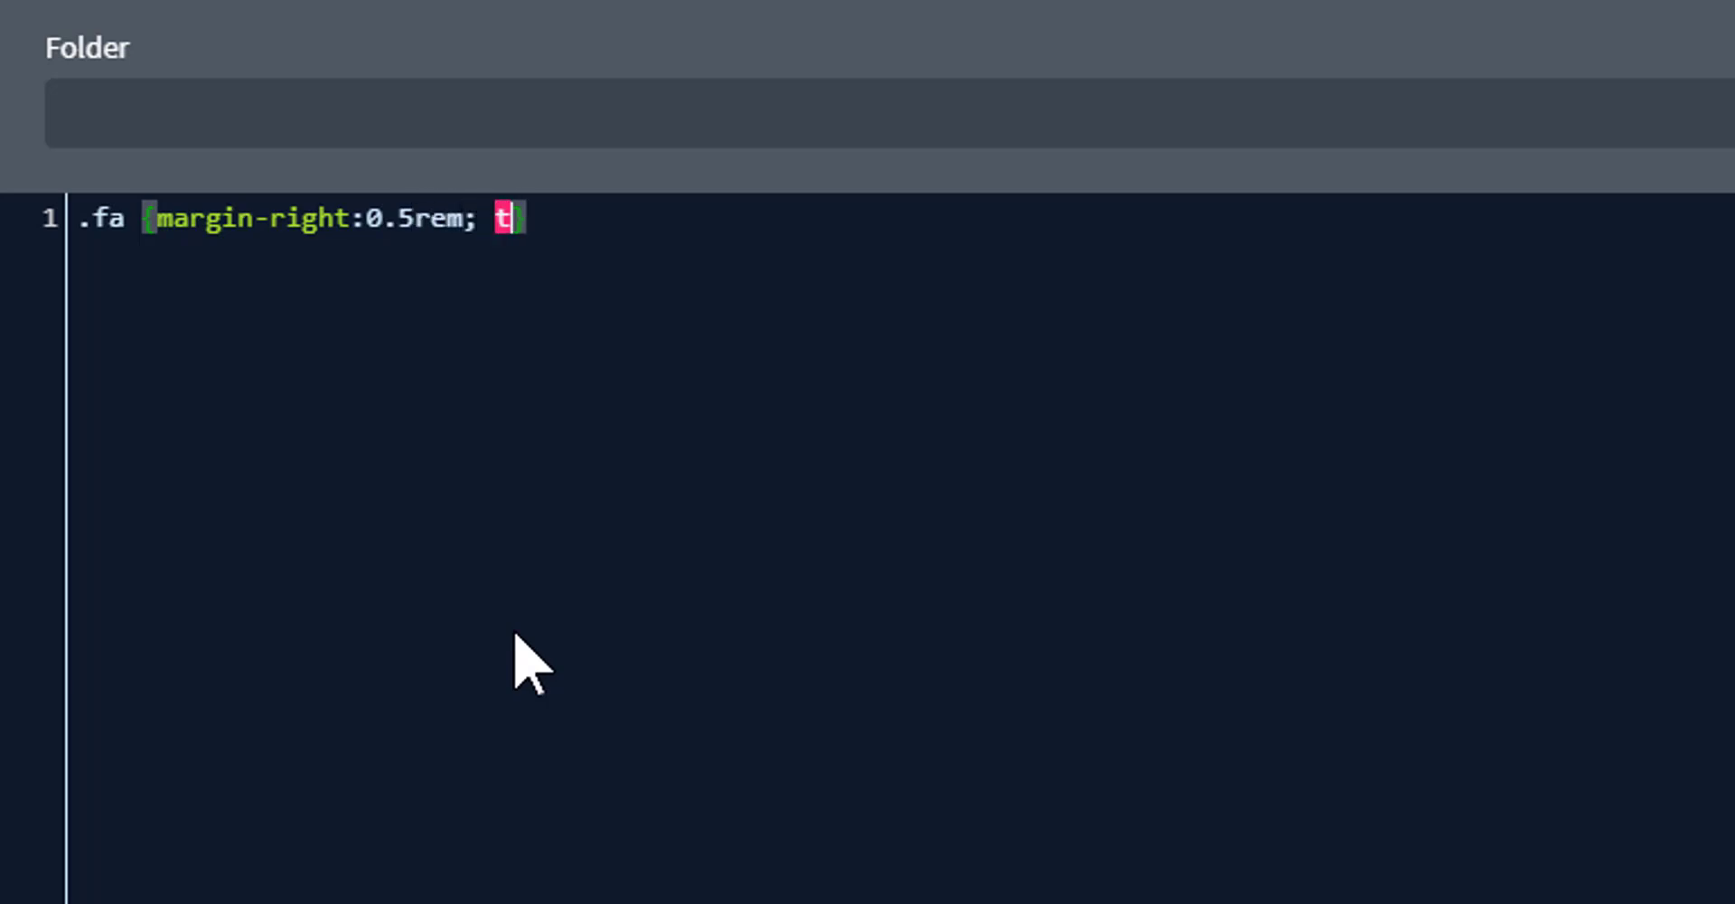
type("ion")
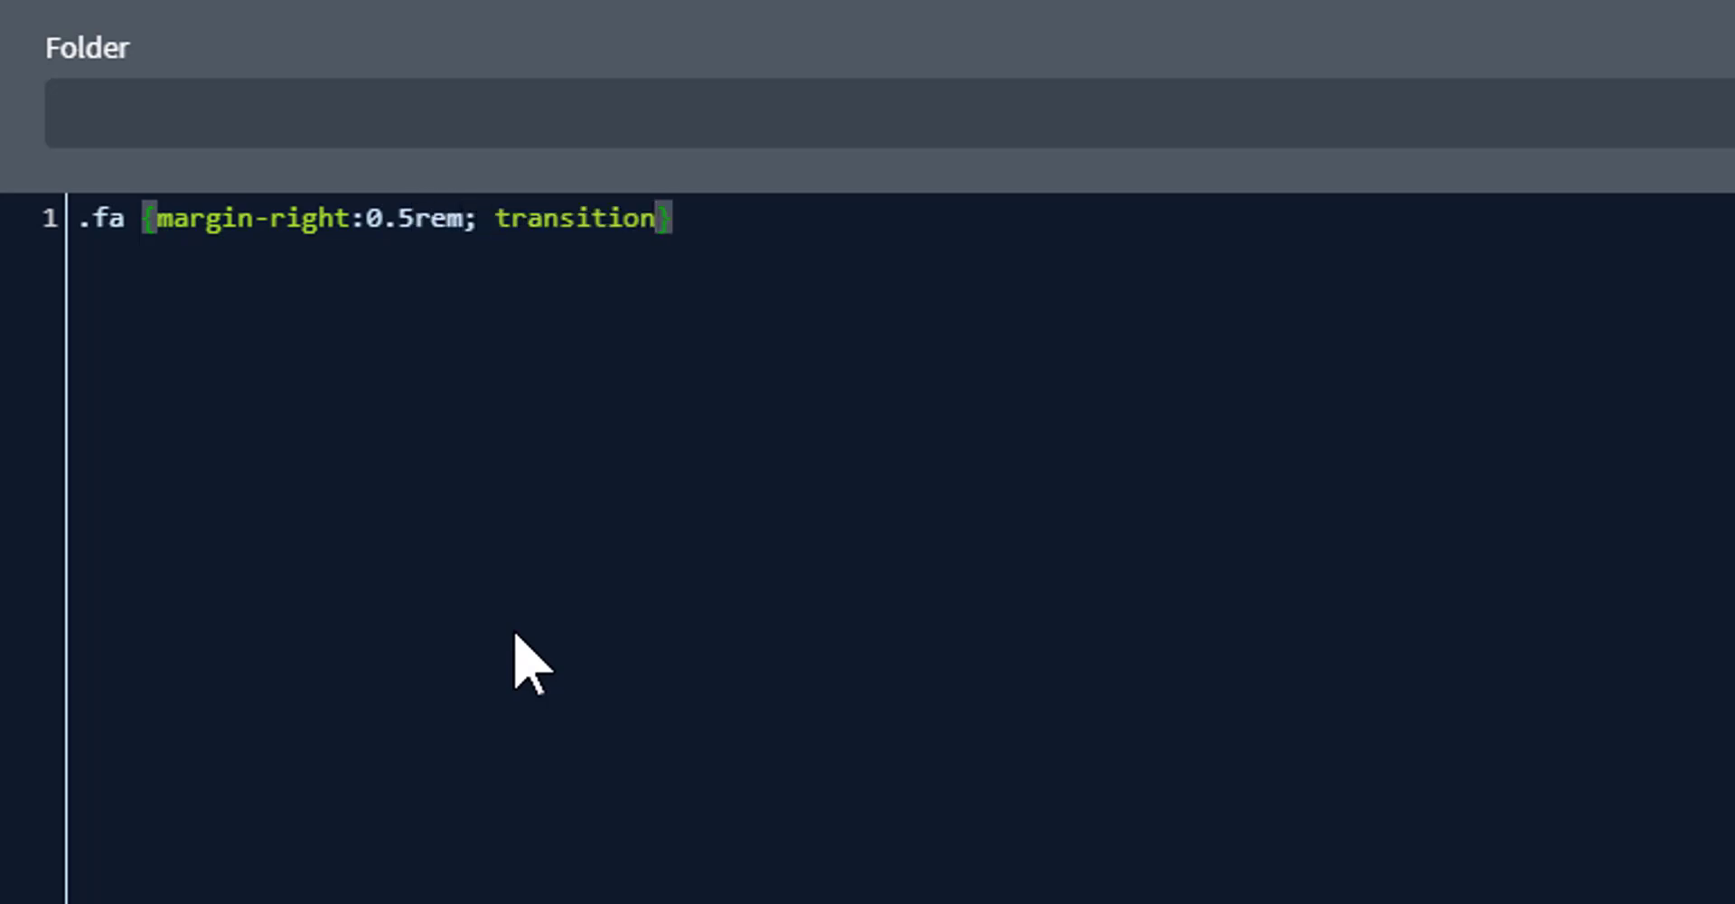
type(":3s")
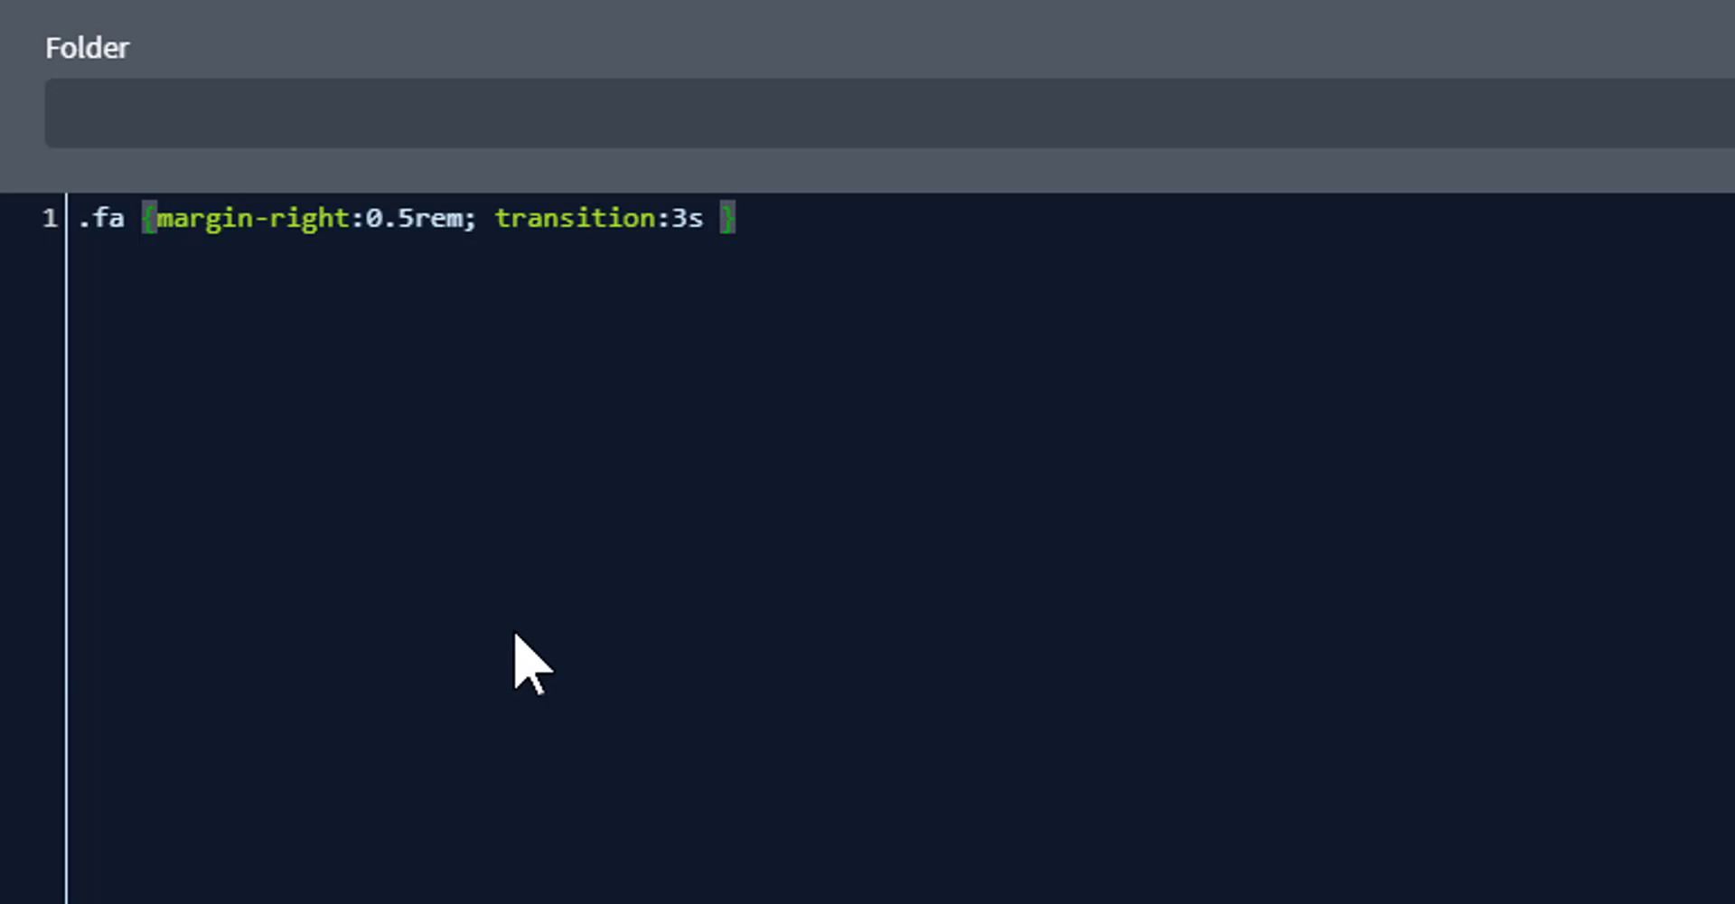
key("BackSpace")
key("Right")
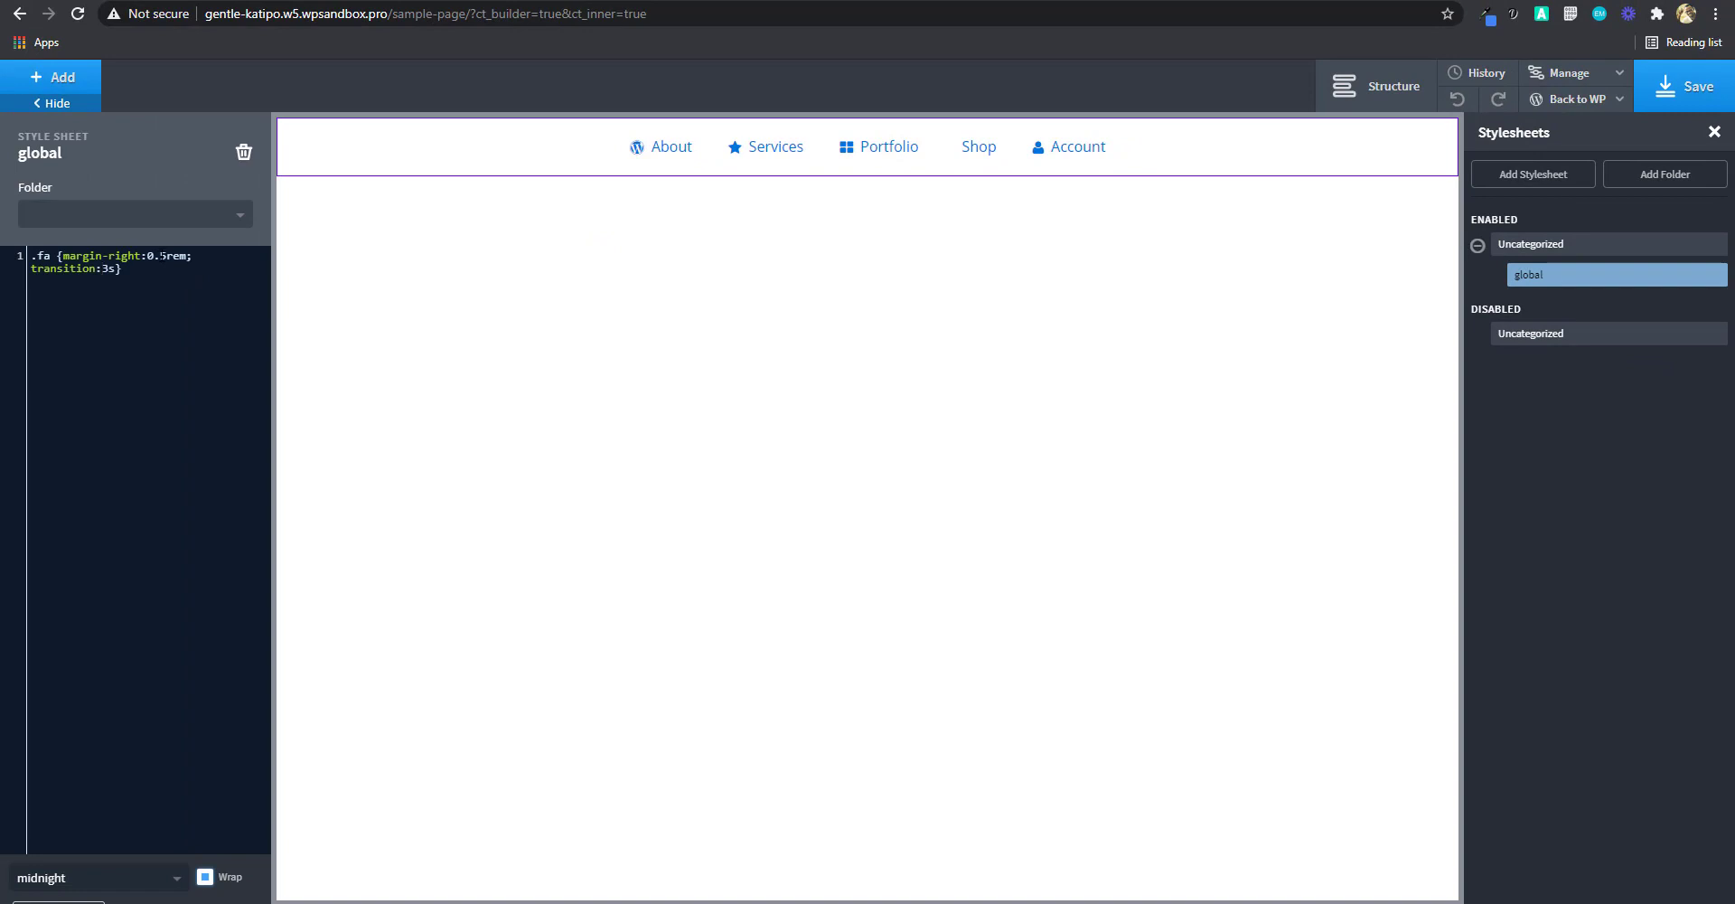
type("0.")
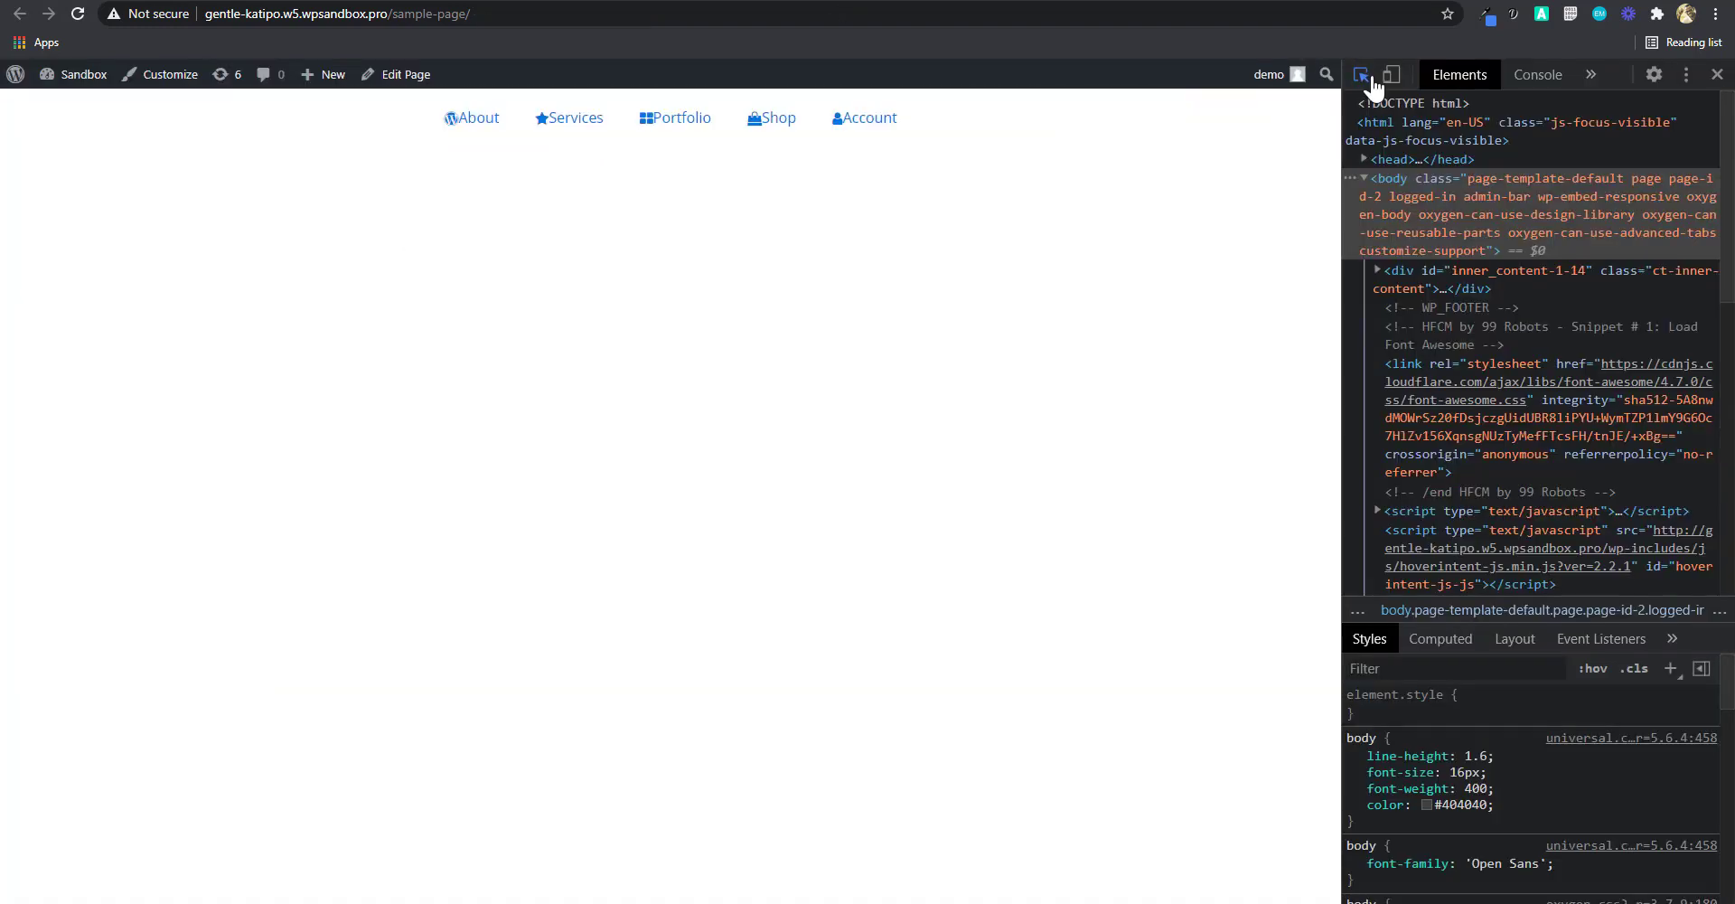
Inspect the Account menu item on the sample page's frontend, and add an empty .menu-item:hover .fa rule to the global stylesheet.
left_click(1363, 76)
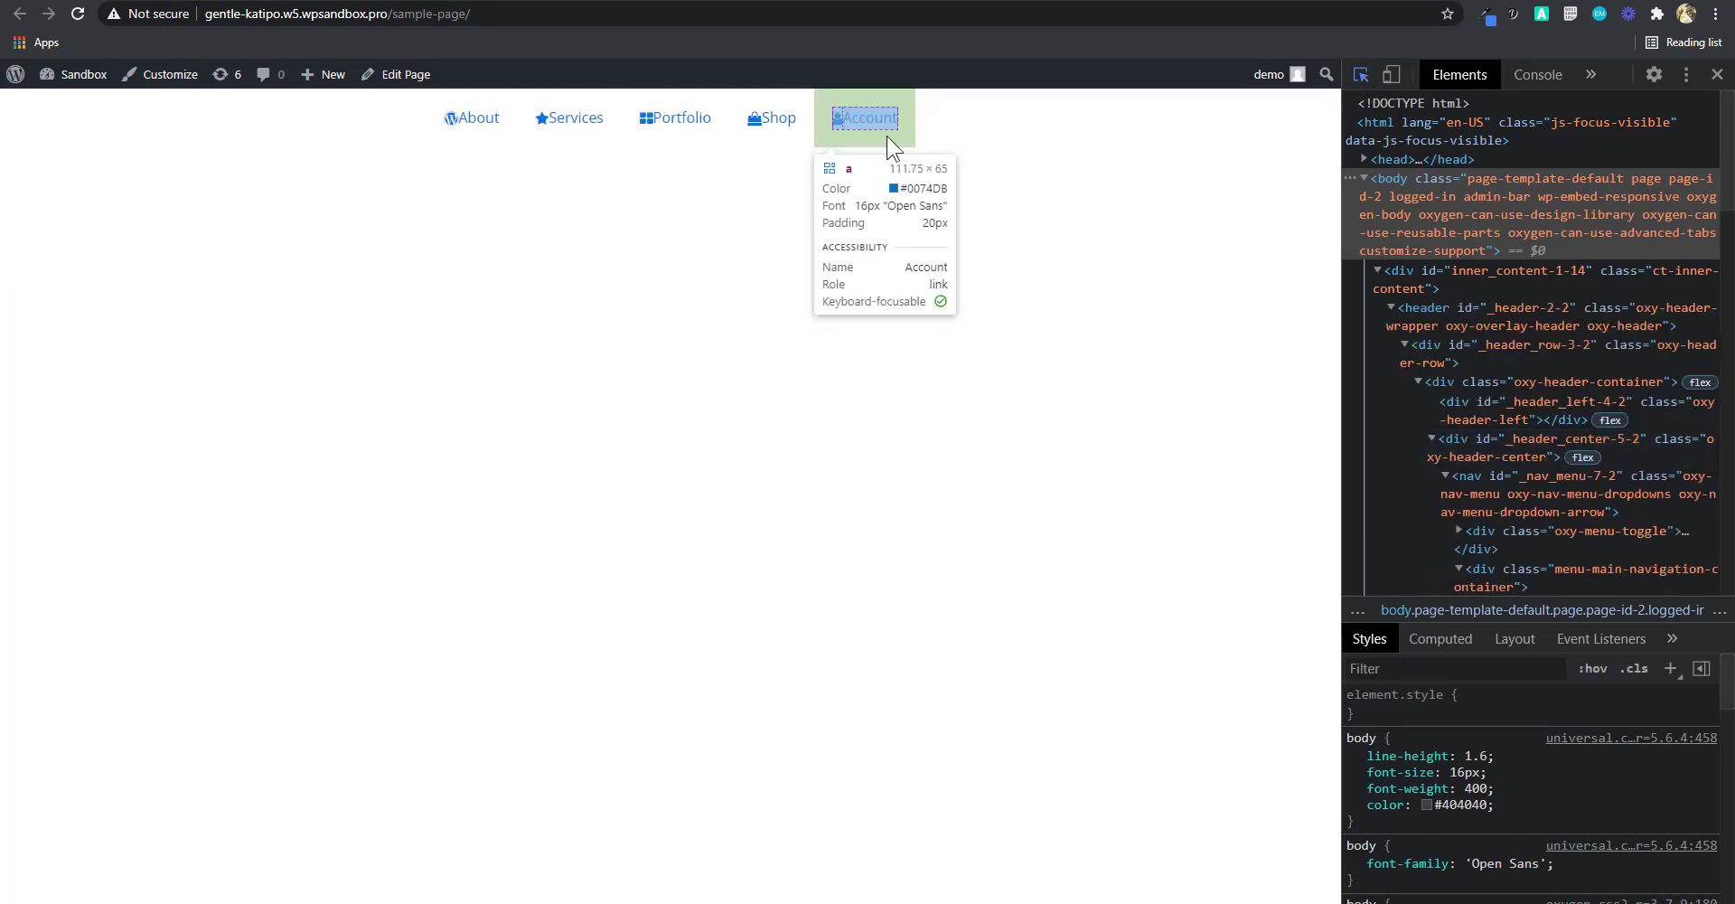
left_click(905, 121)
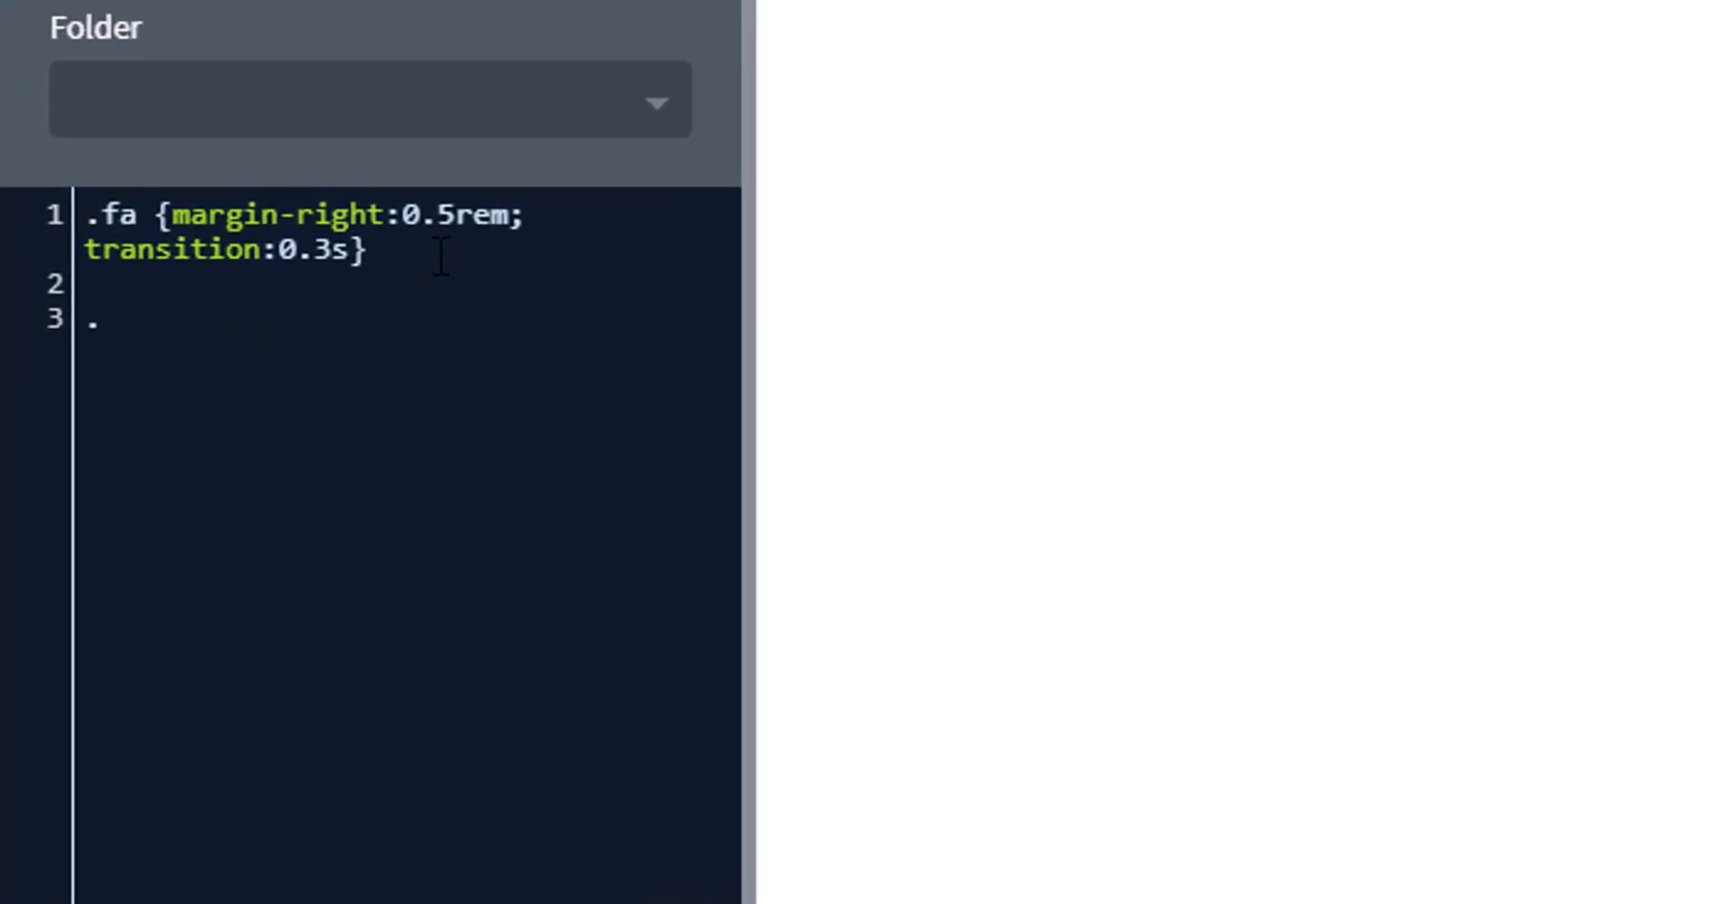
type("menu")
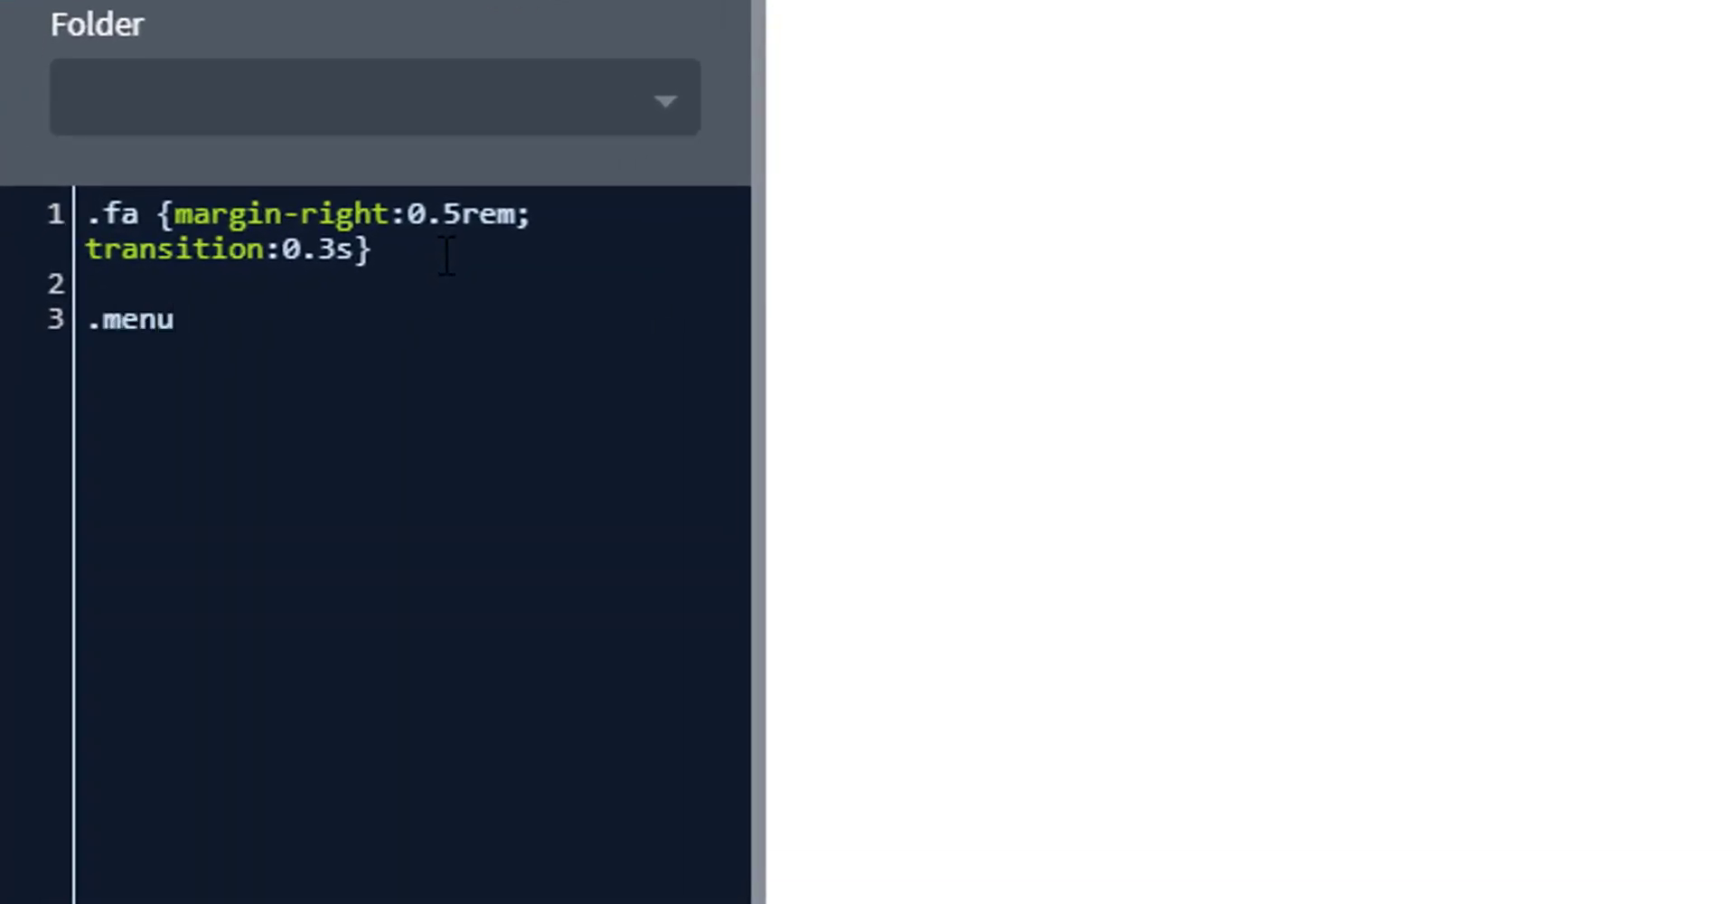
type("-item:hover")
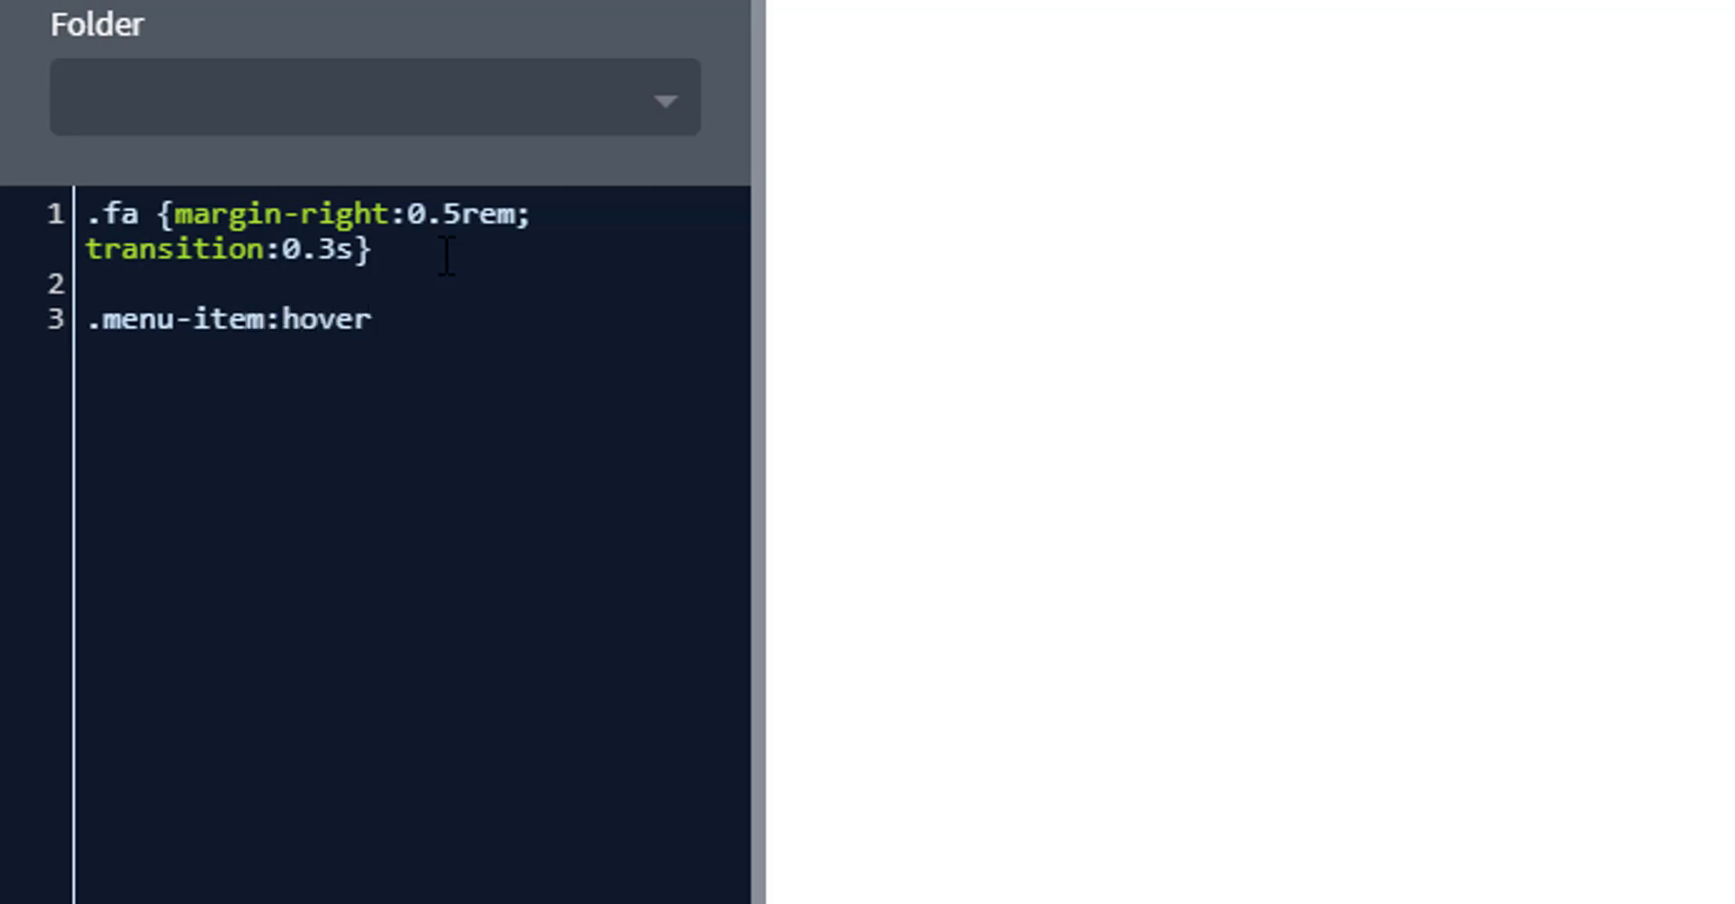
type(" .fa{")
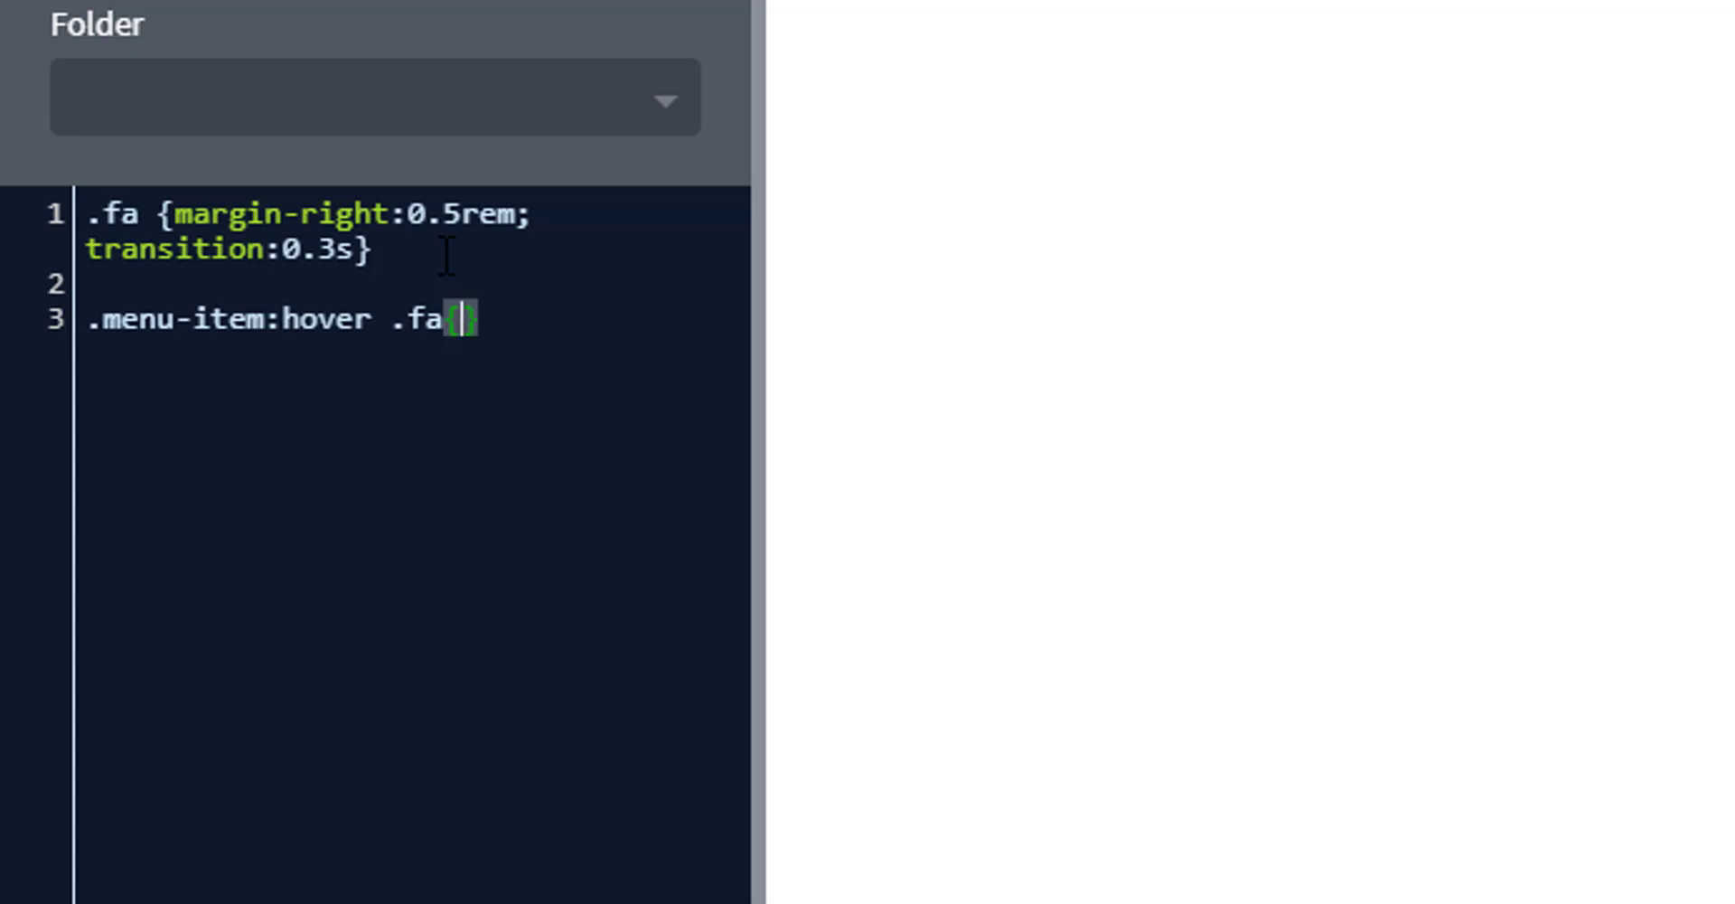
Fill the .menu-item:hover .fa rule with transform:translateX(0.2rem).
type("tra")
type("nsform")
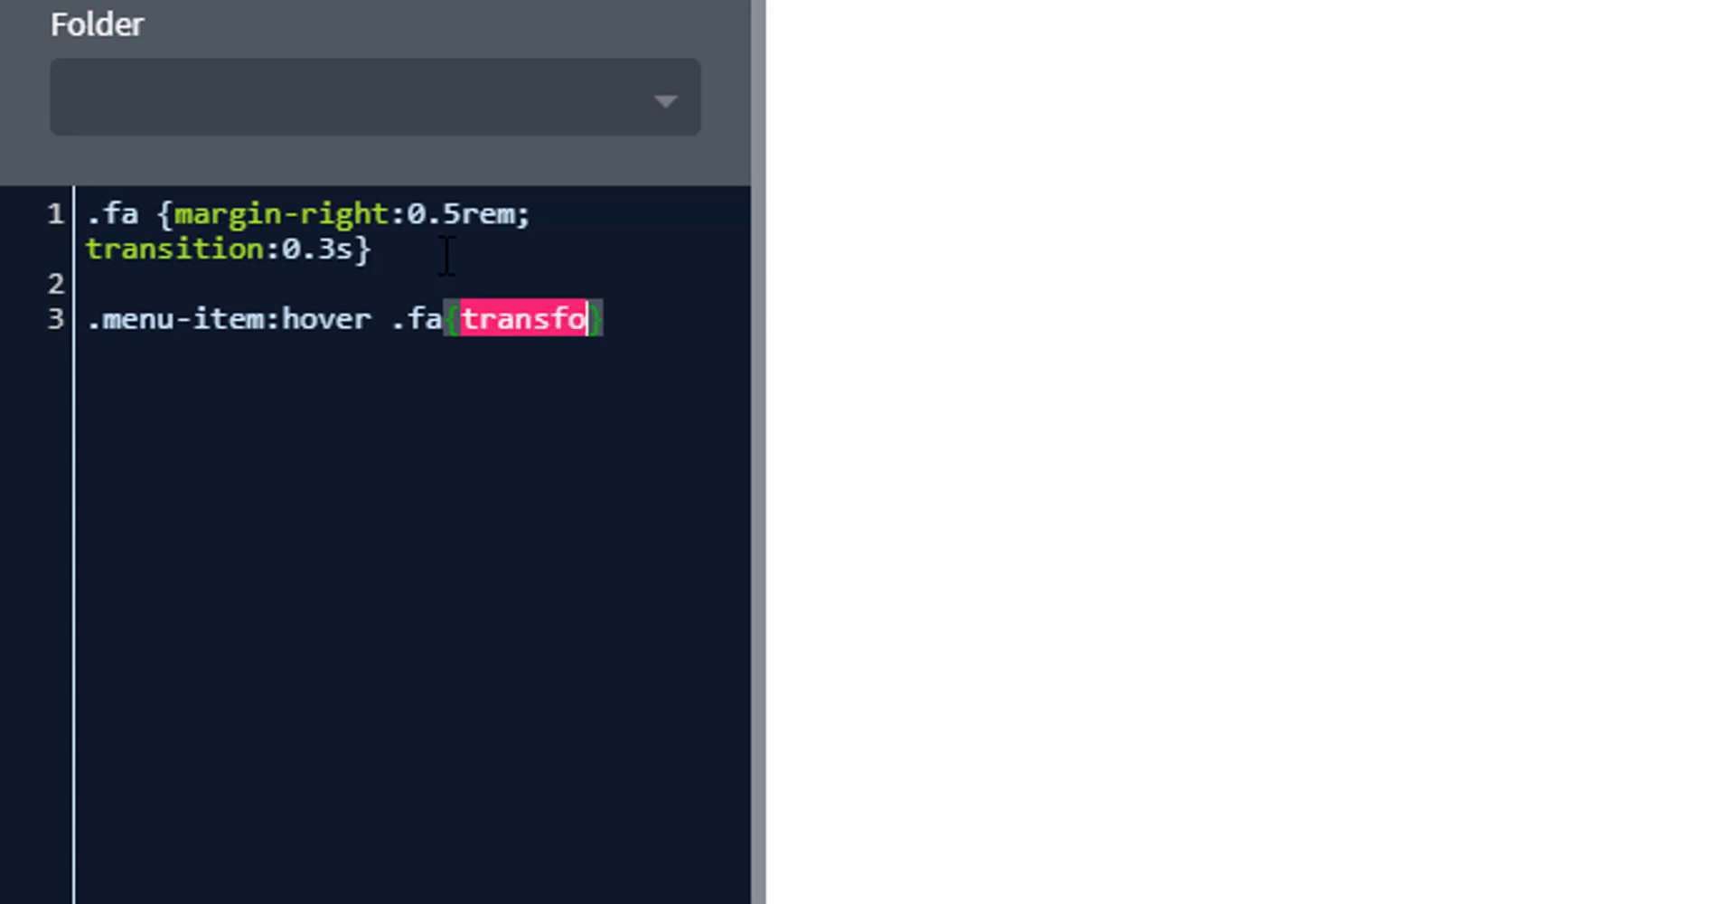
type(":t")
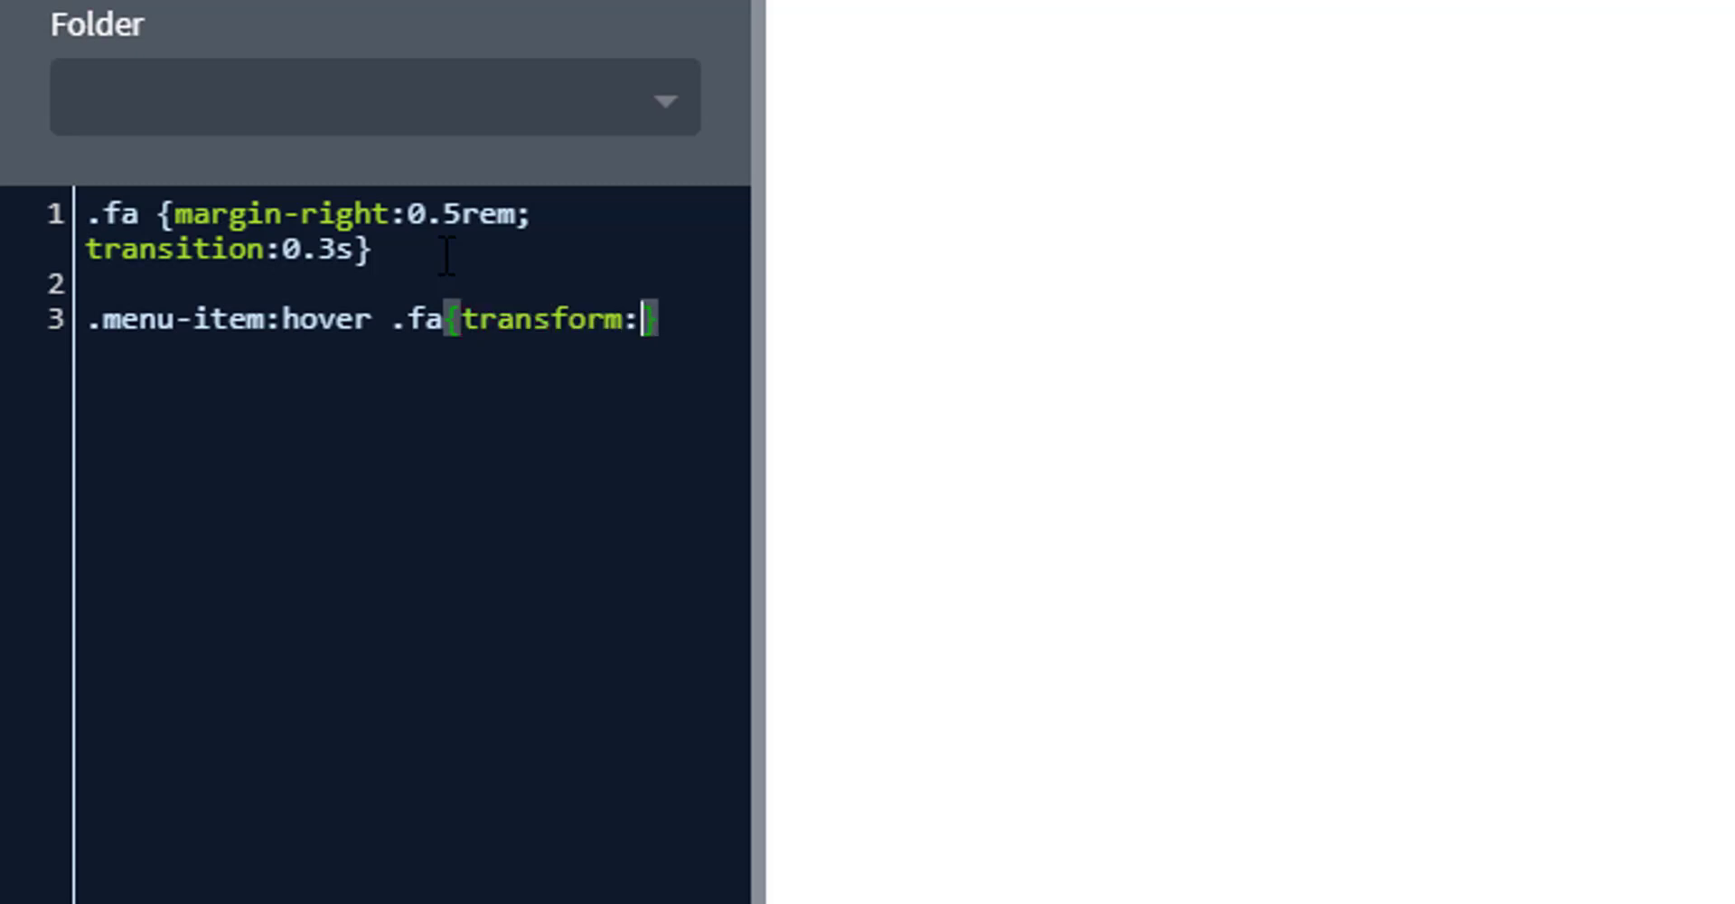
type("rans")
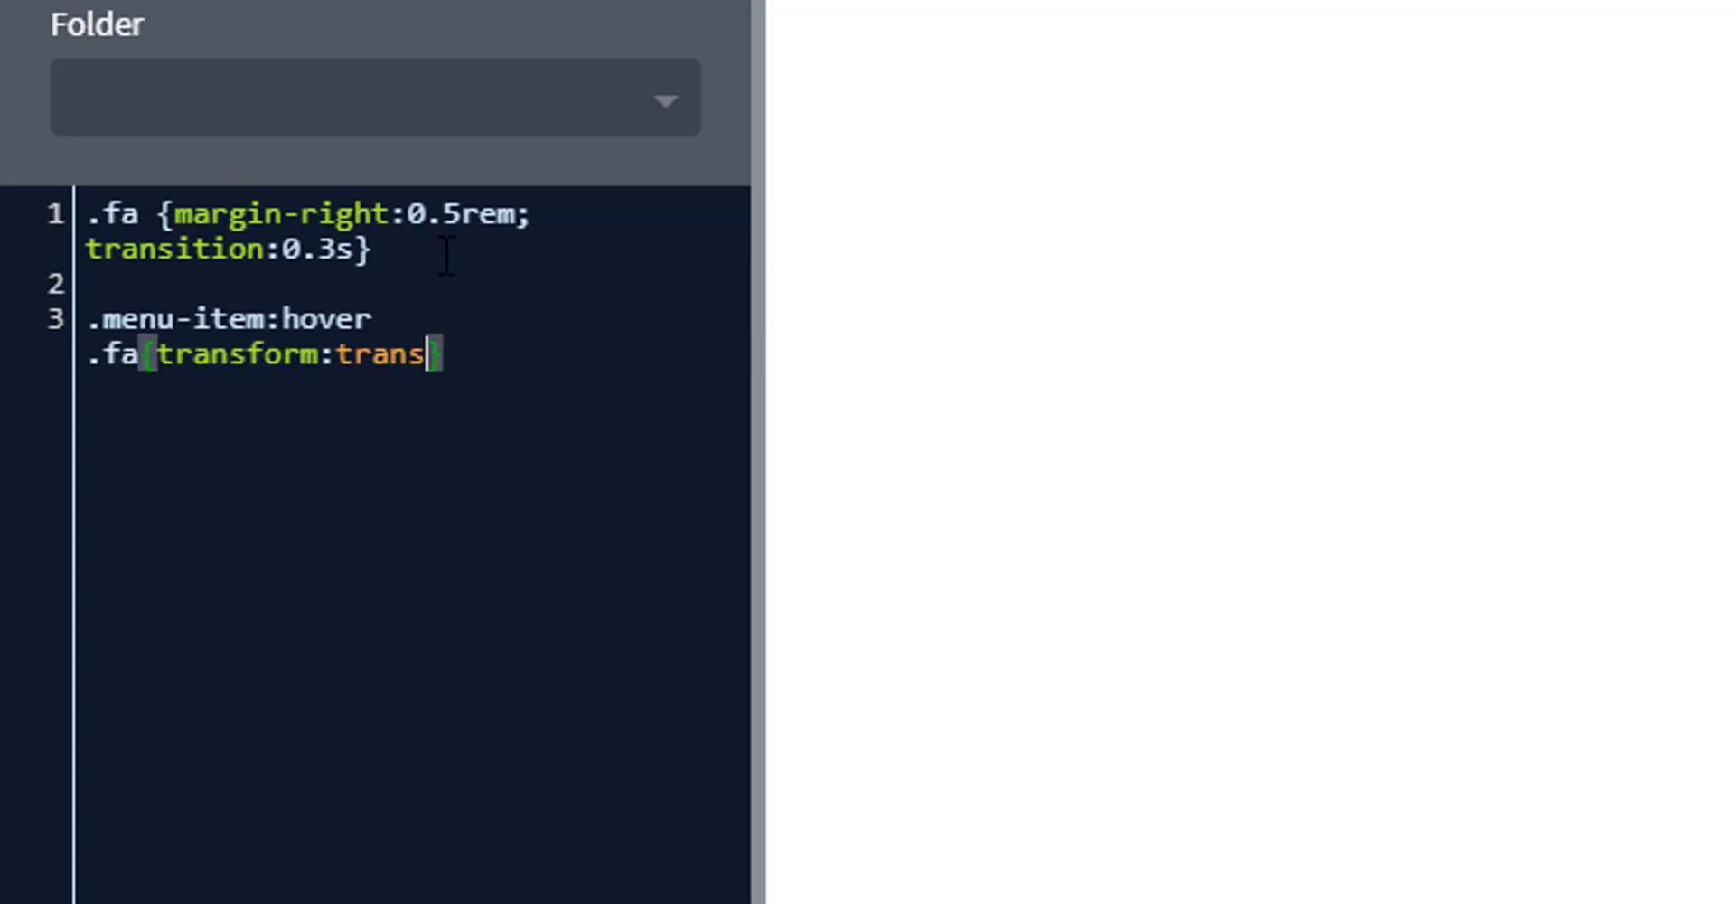
type("late")
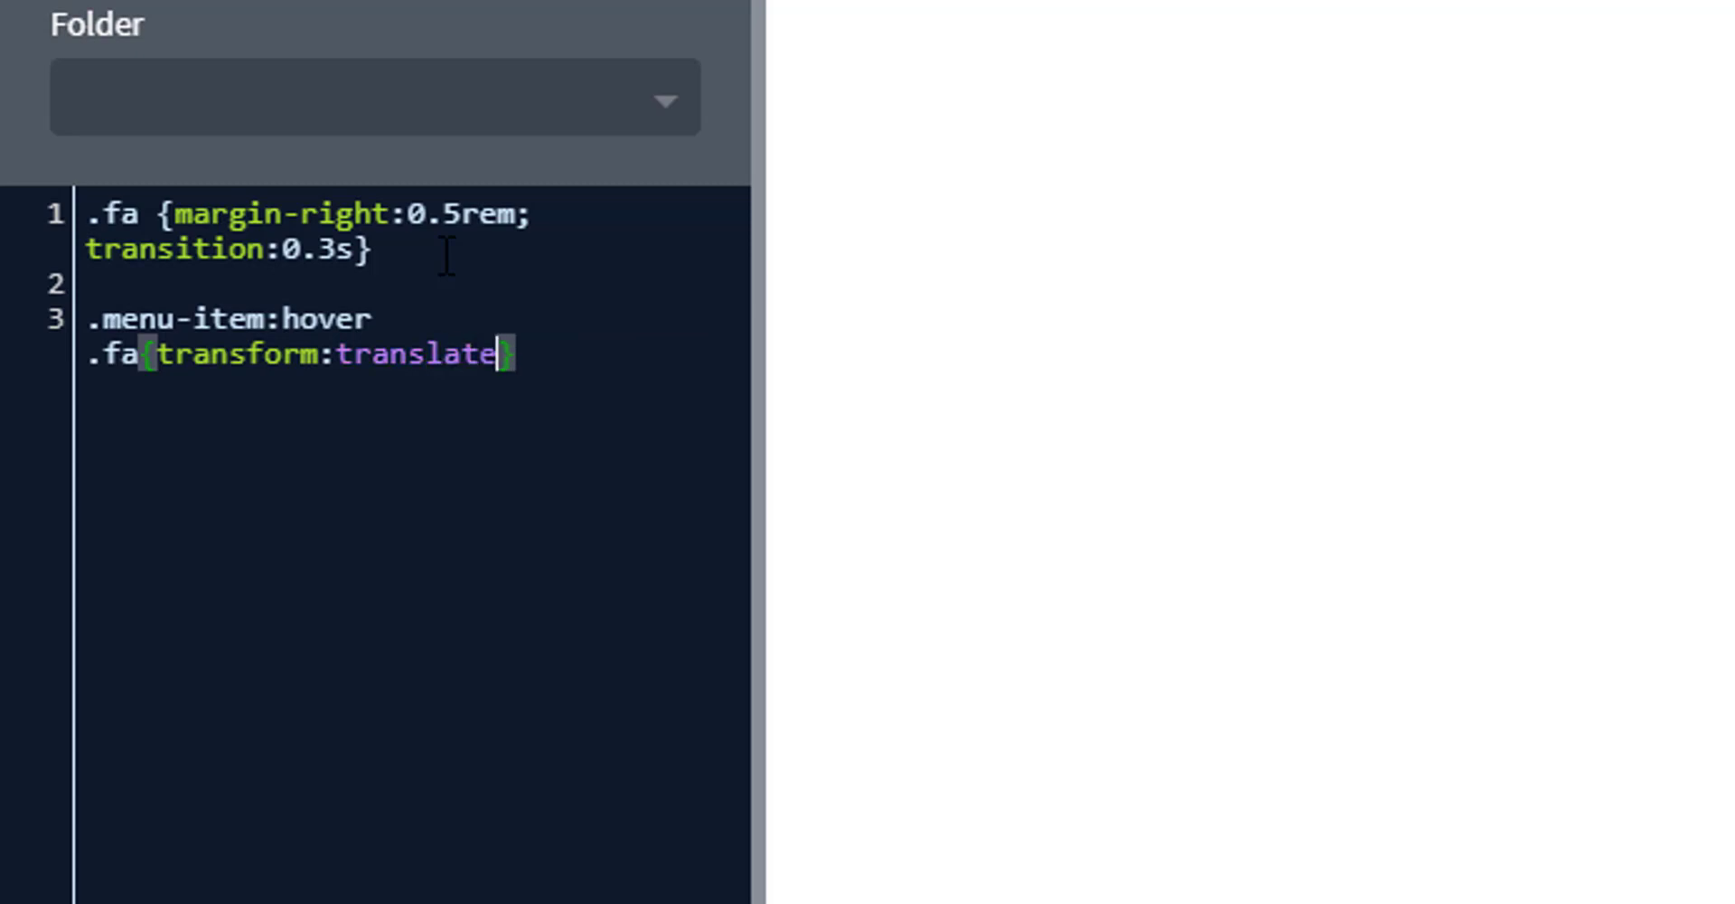
type("X")
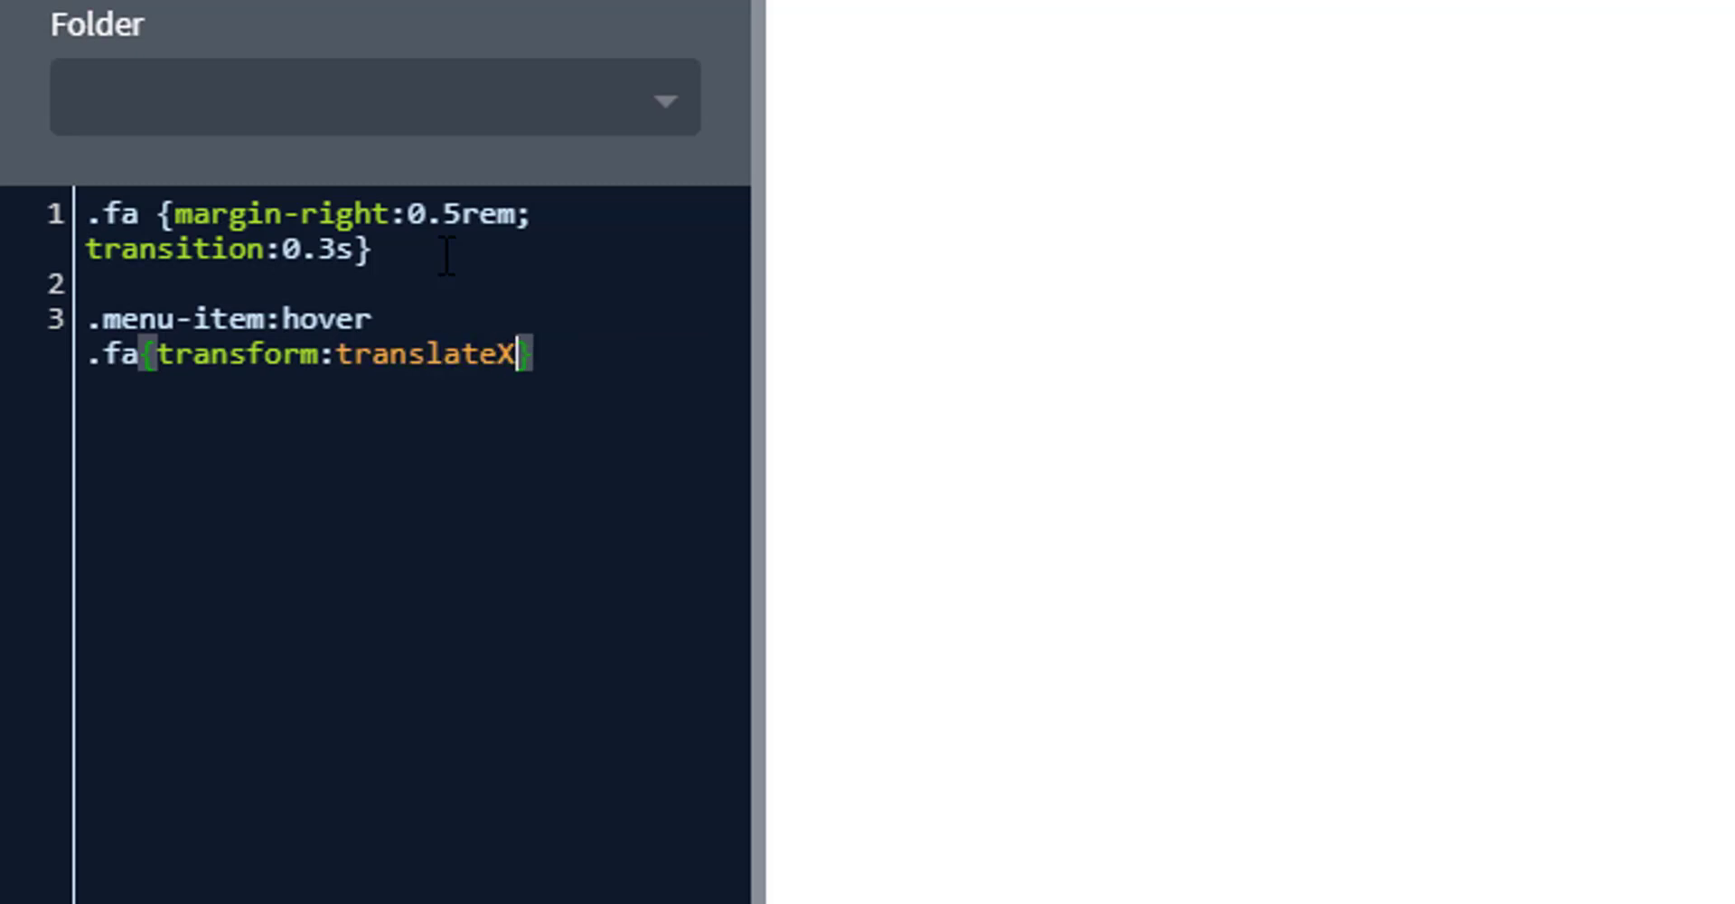
type("(0.")
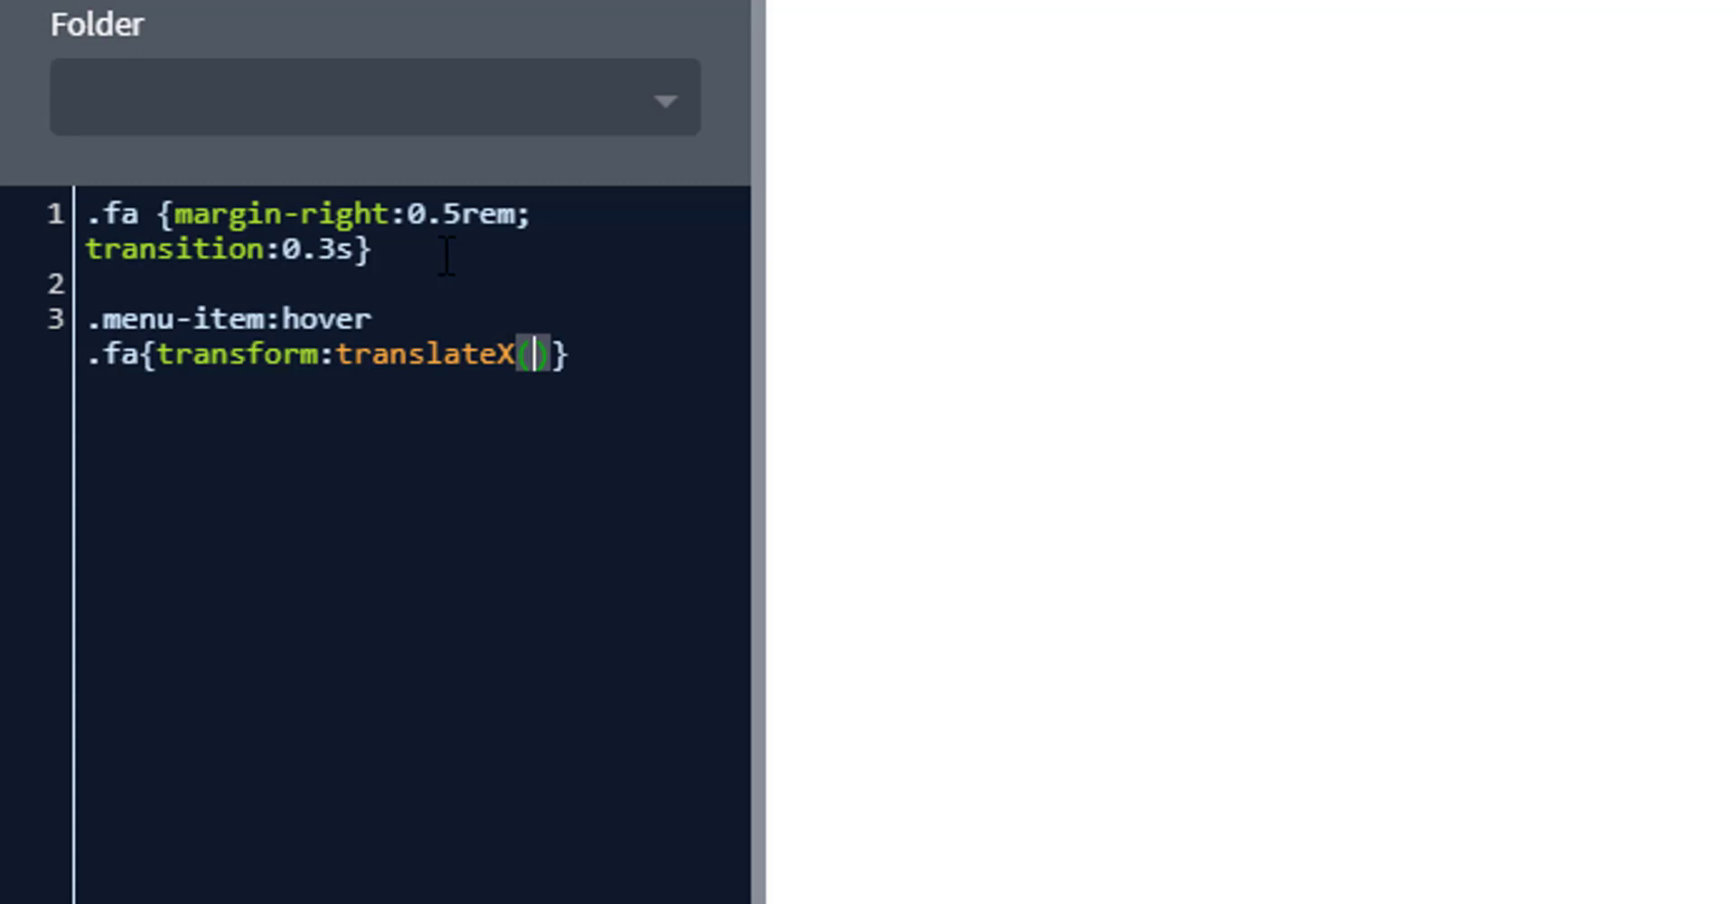
key("BackSpace")
key("BackSpace")
type("0.2")
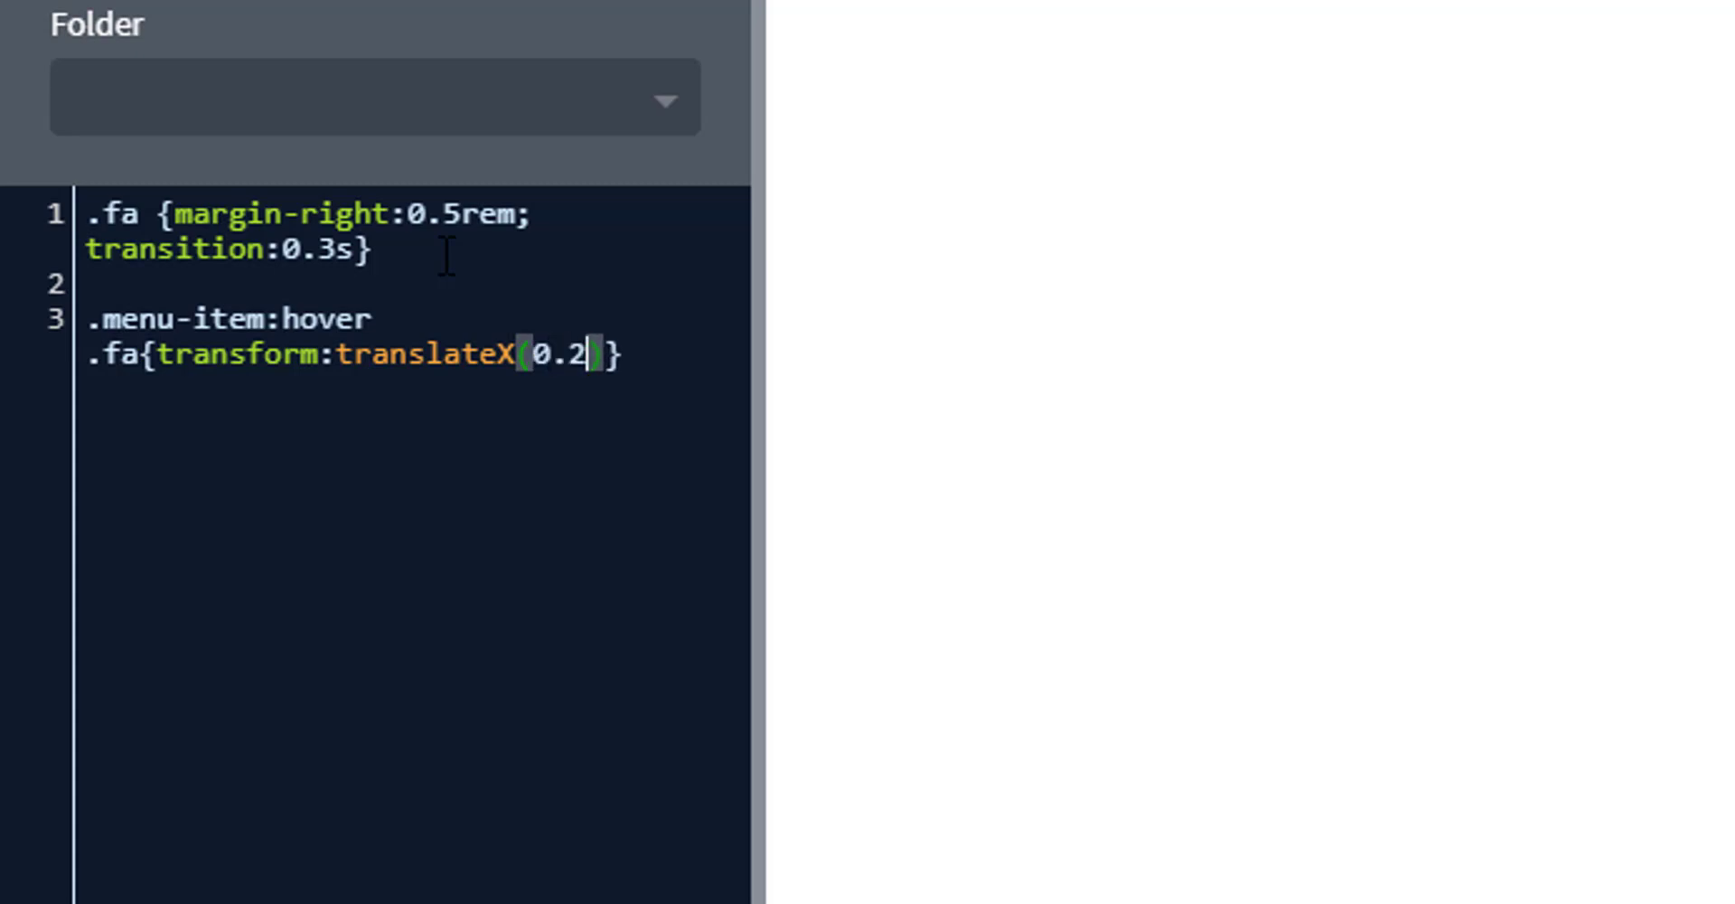
type("rem")
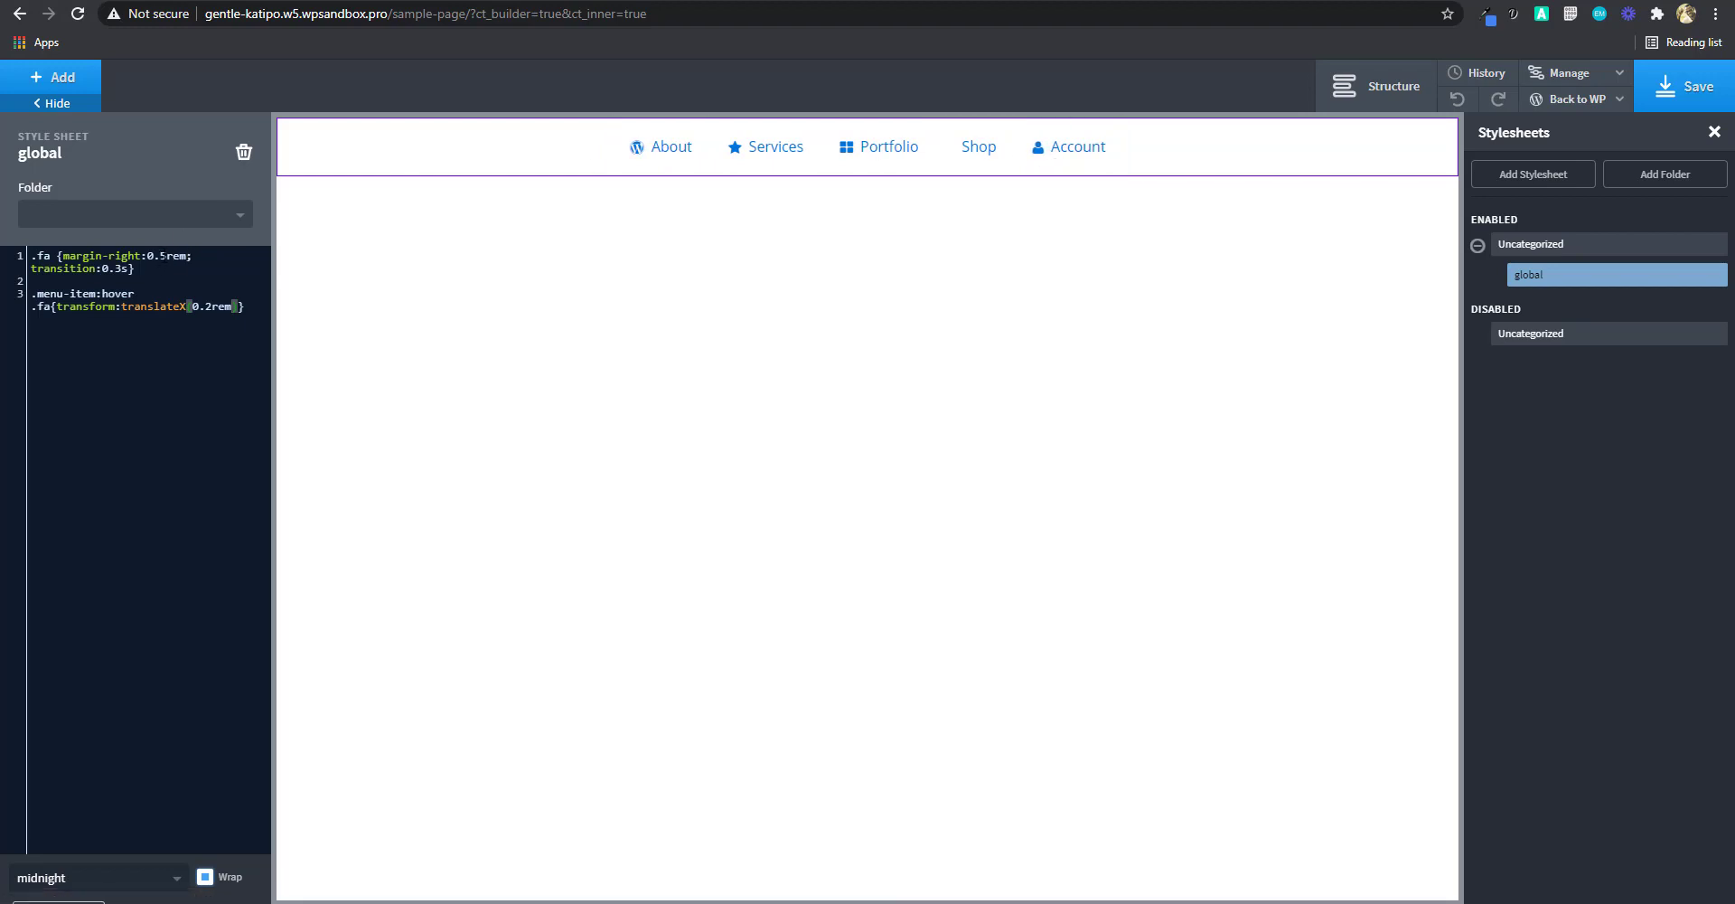
Change the .fa right margin to 0.6rem and the hover rule's translateX value to 0.3rem.
left_click(162, 256)
key("BackSpace")
type("6")
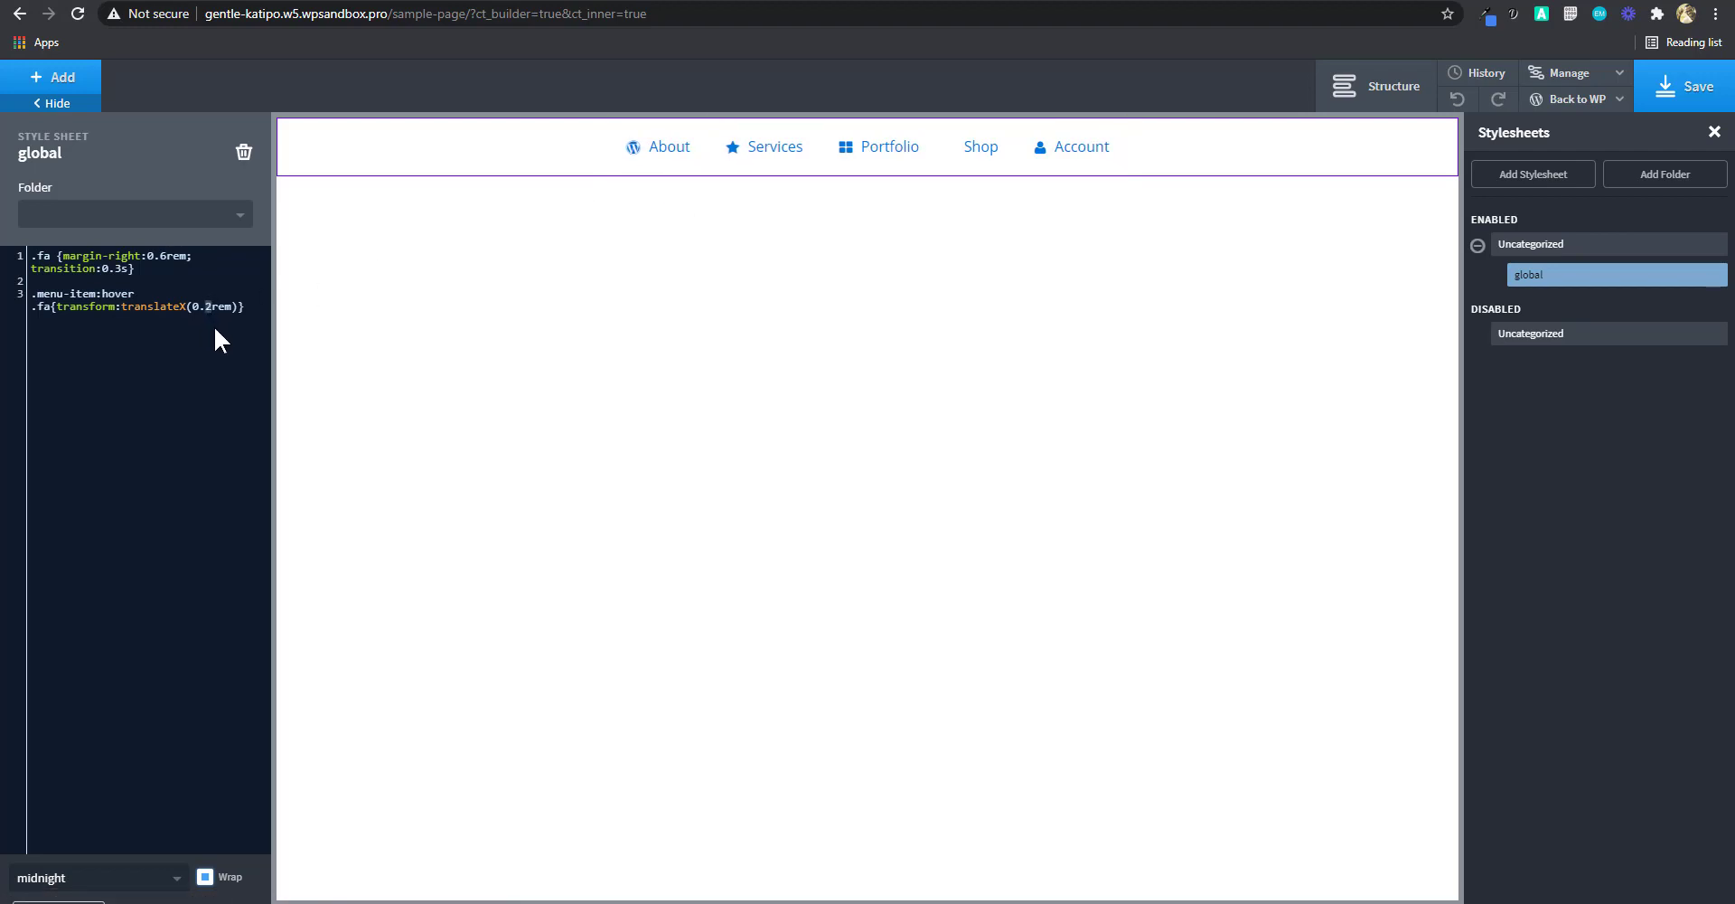
type("3")
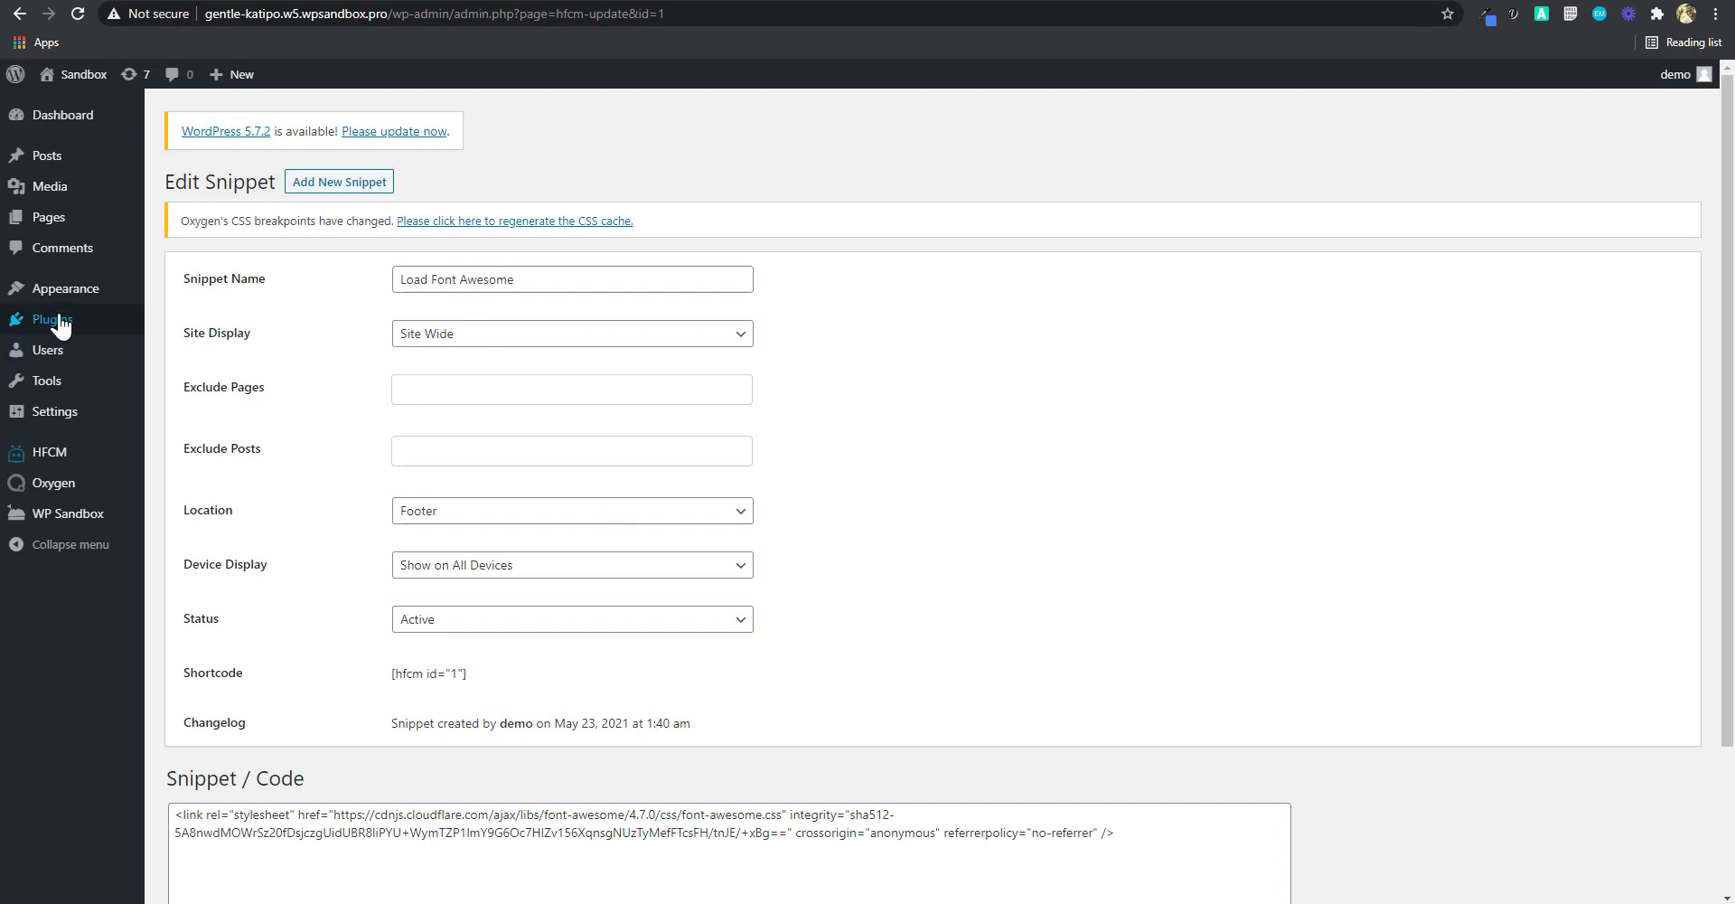
Switch to the WordPress admin, open the Main Navigation menu for editing, and expand the Shop item.
mouse_move(59, 299)
left_click(185, 346)
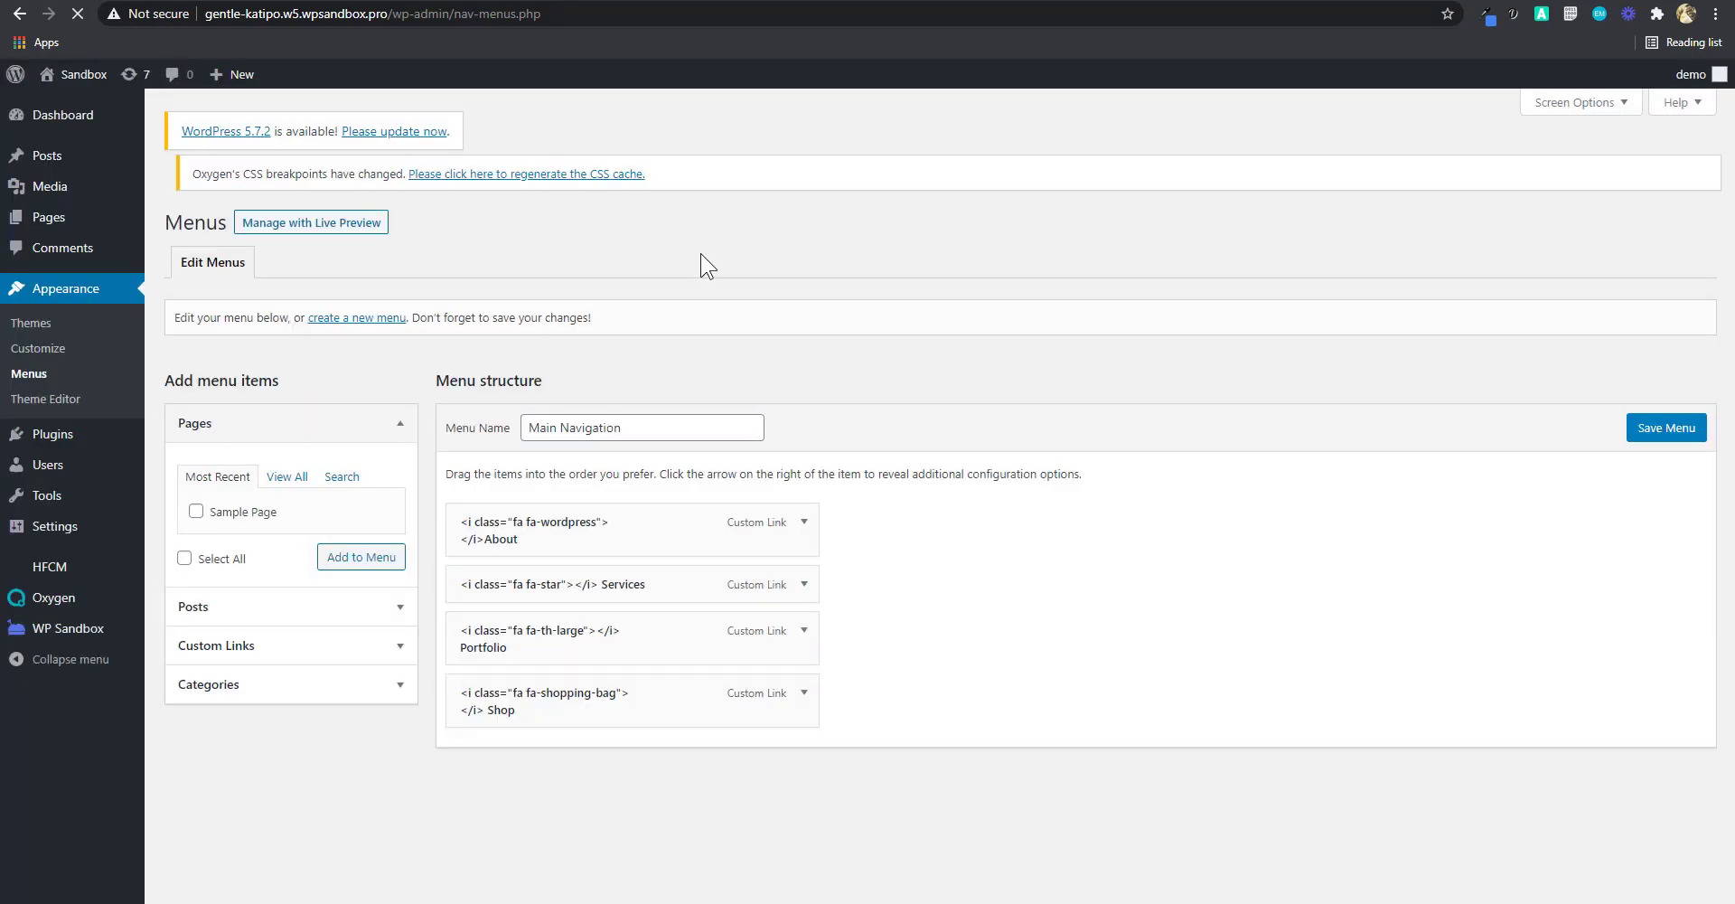
scroll(723, 666, "down", 1)
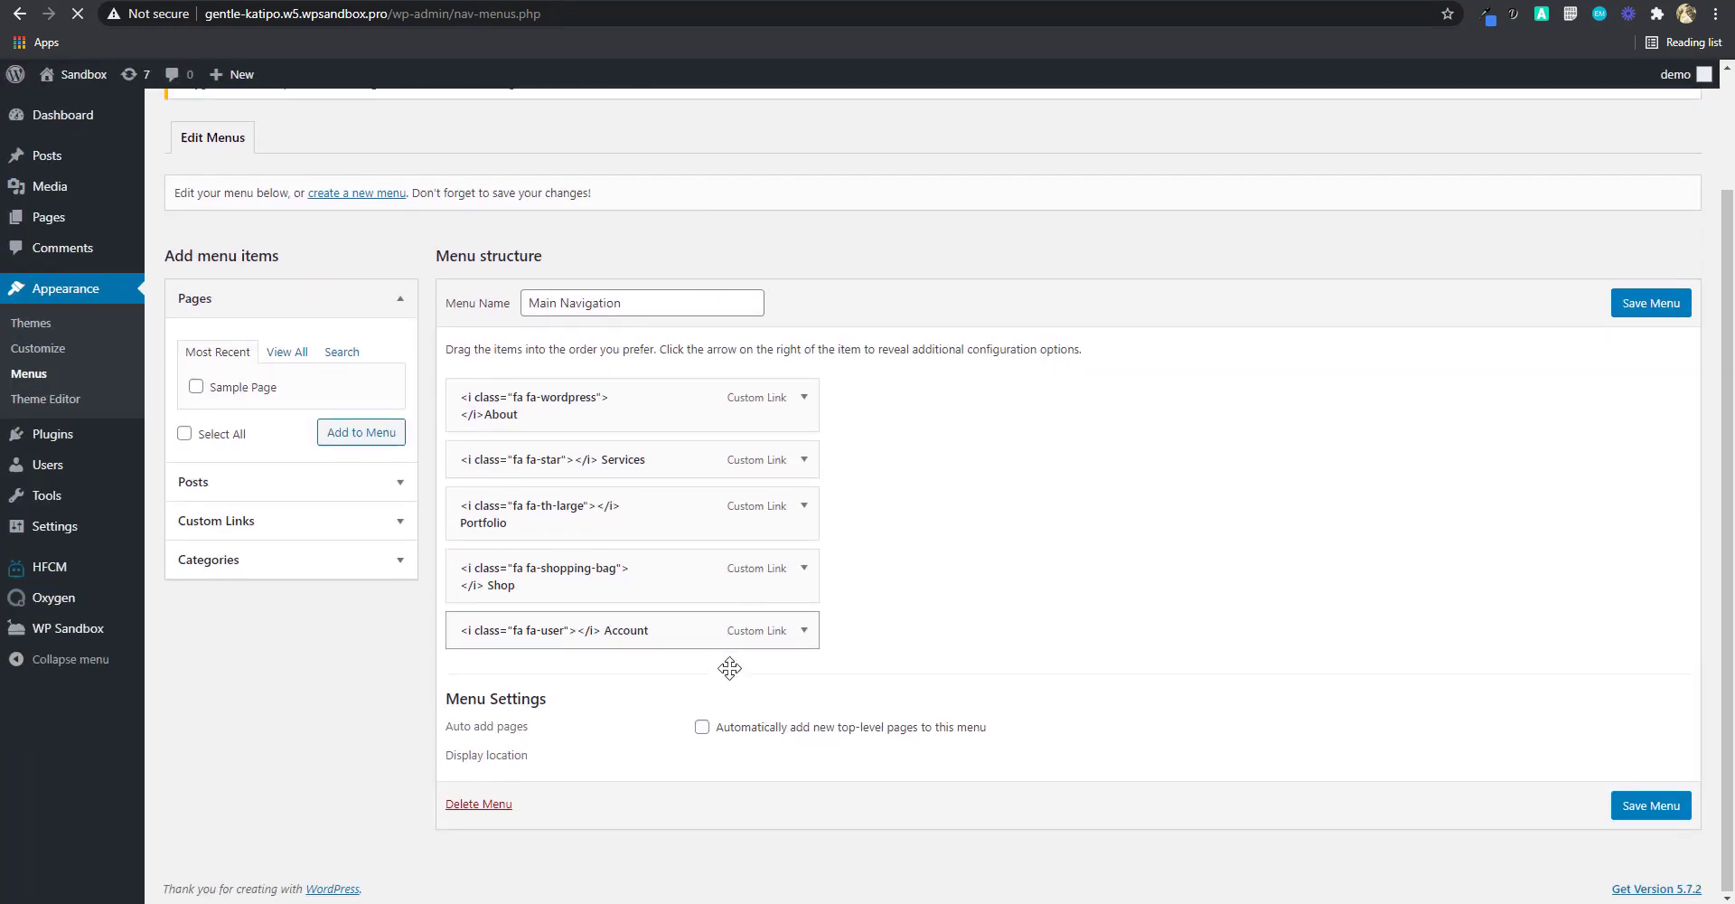
left_click(803, 570)
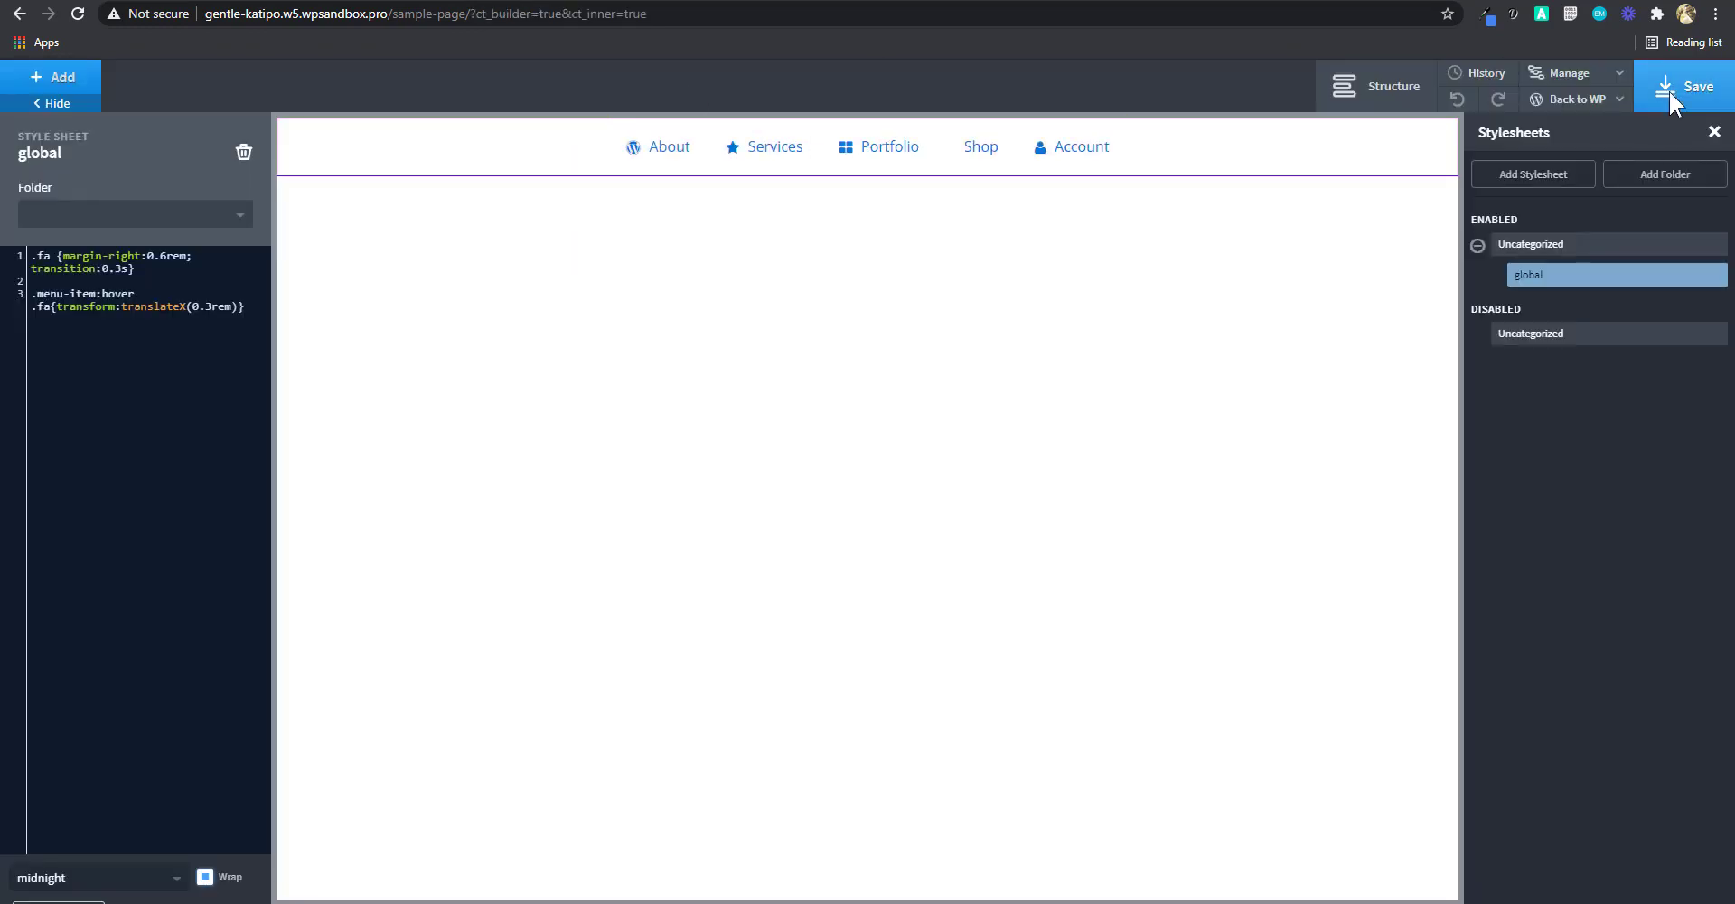
Save the stylesheet in the Oxygen builder and reload the sample page's frontend.
left_click(1669, 90)
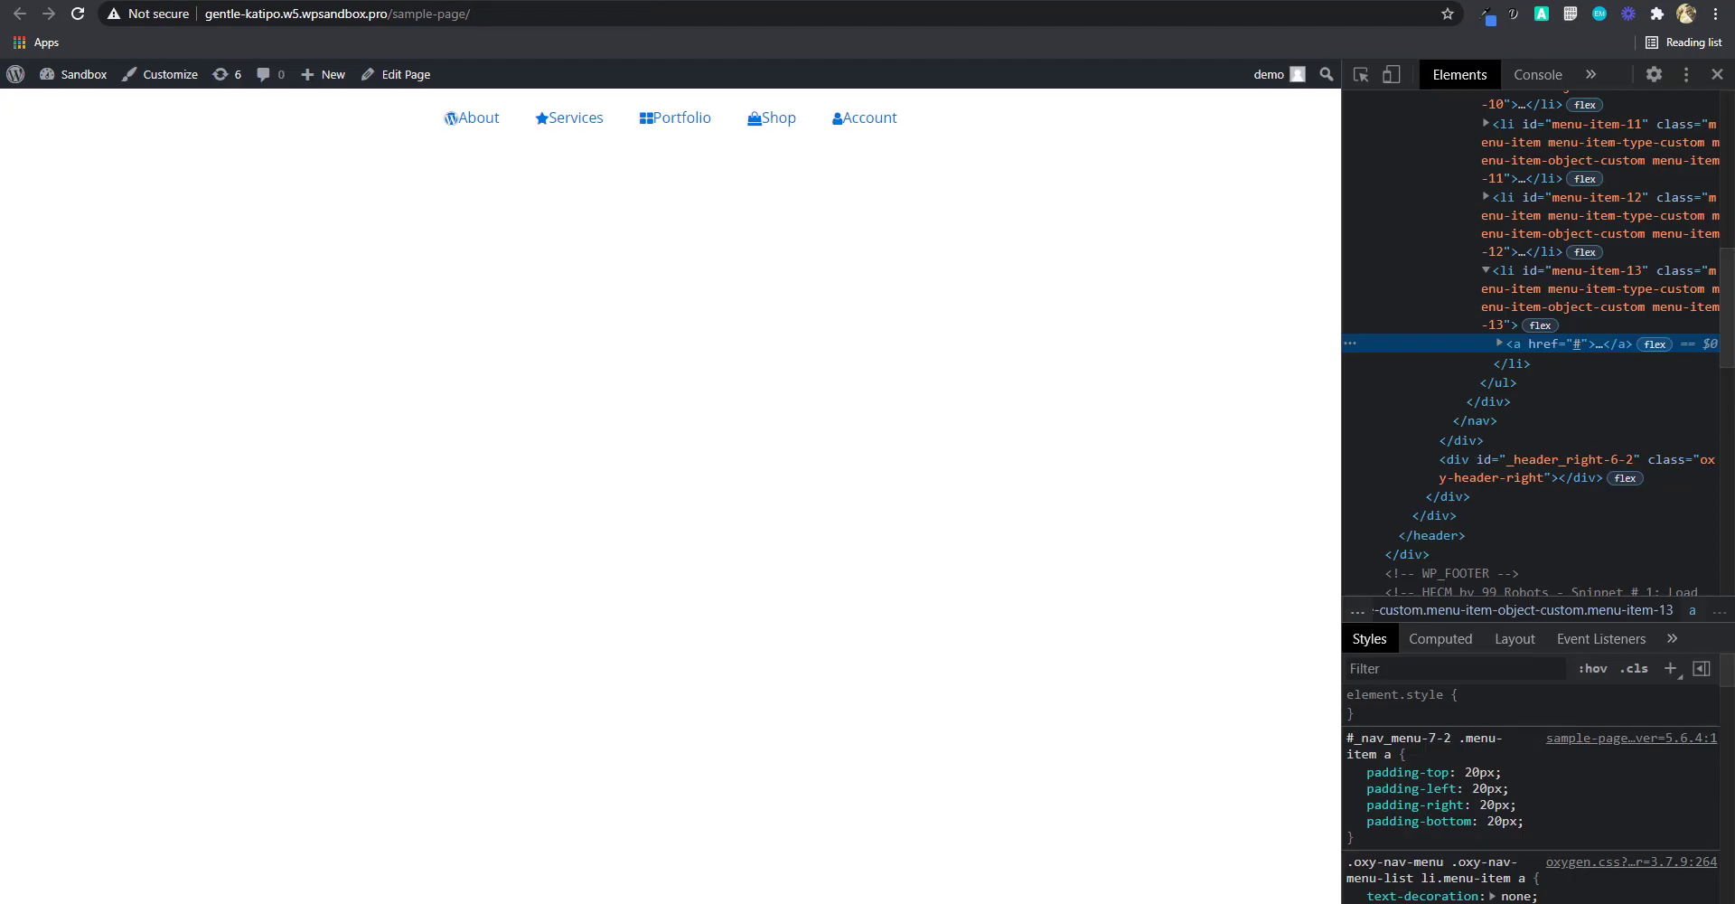
key("F5")
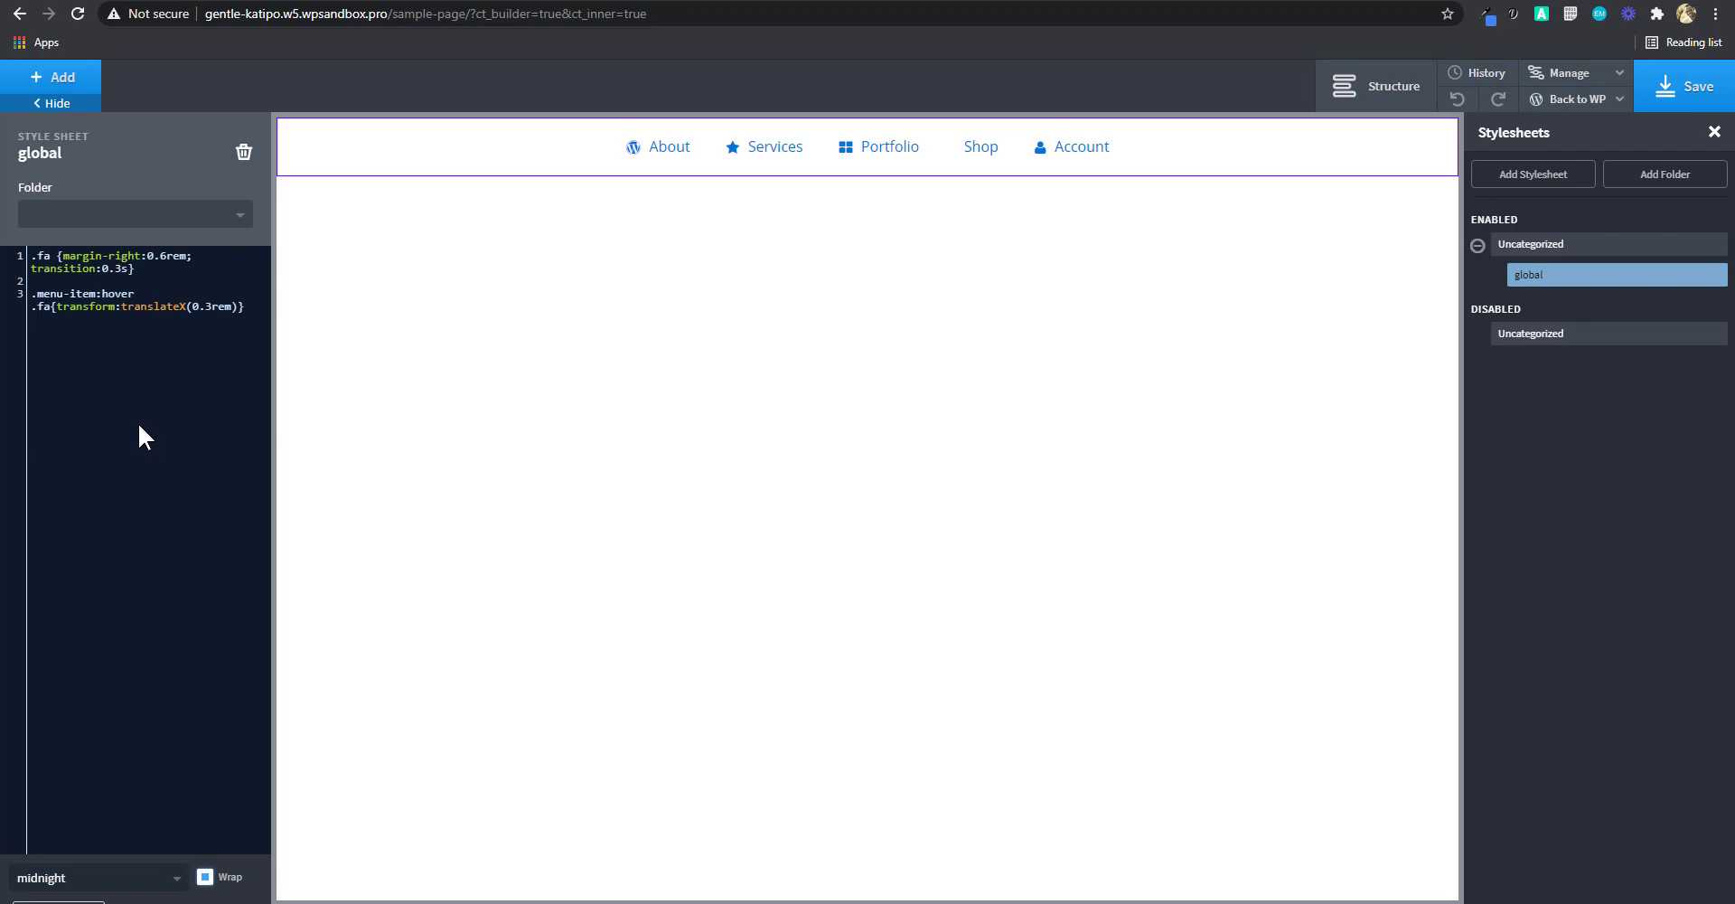
Add an empty .menu-item:nth-child(1) a rule below the hover rule in the global stylesheet.
left_click(256, 300)
type(".menu")
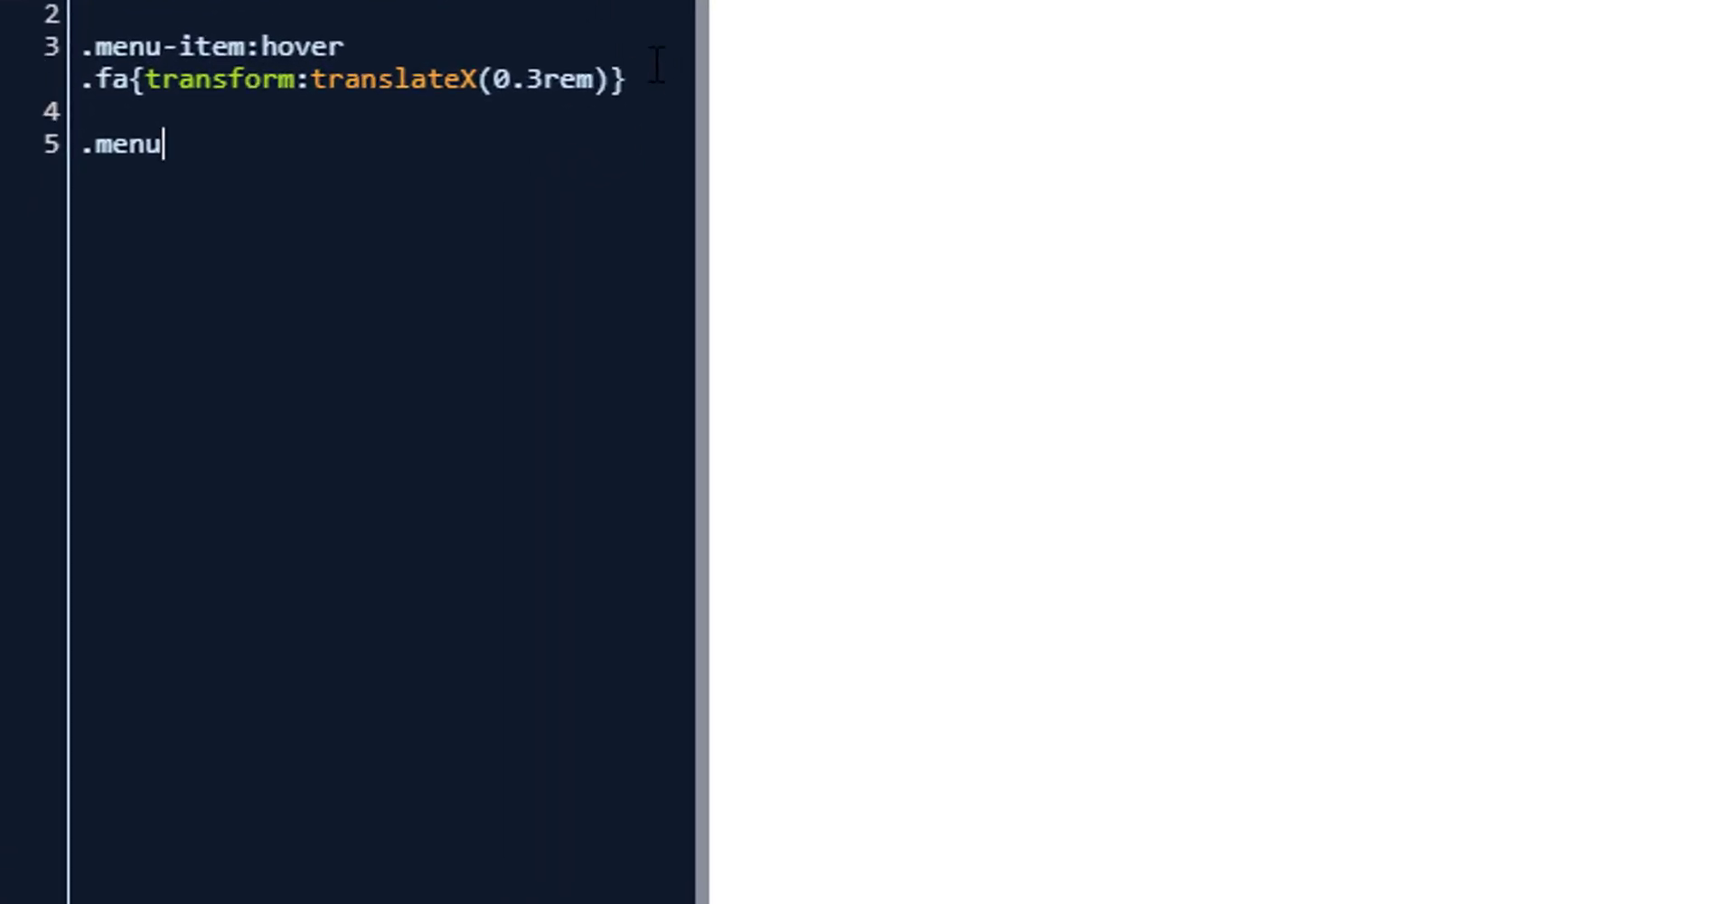
type("-item:nth")
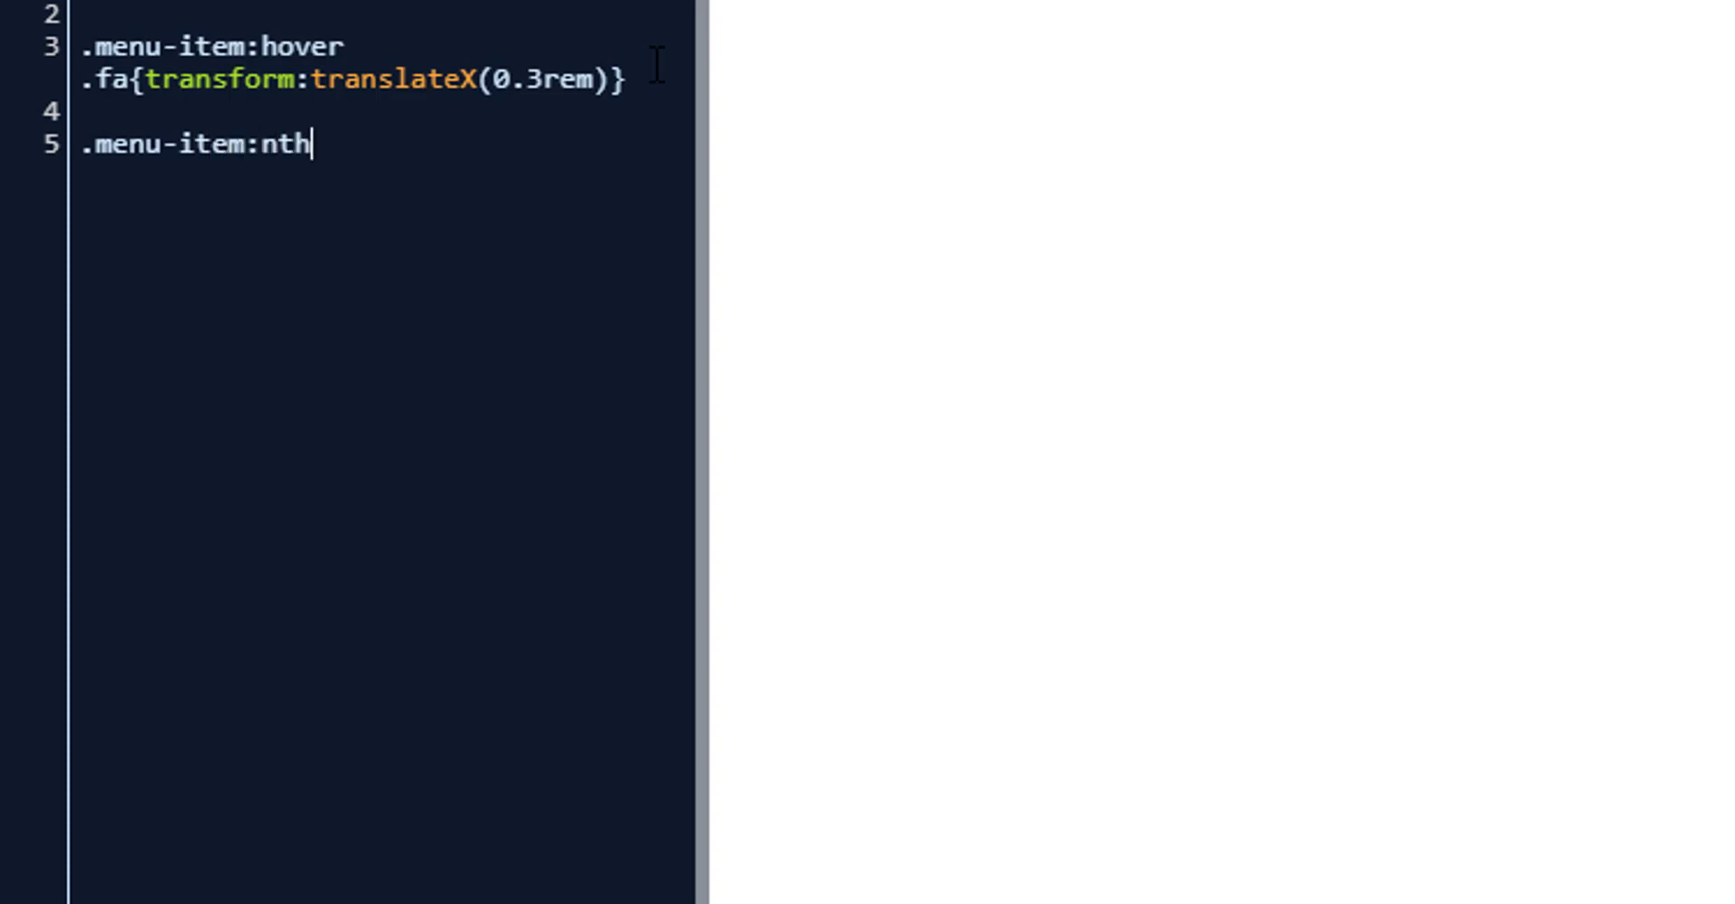
type("-child")
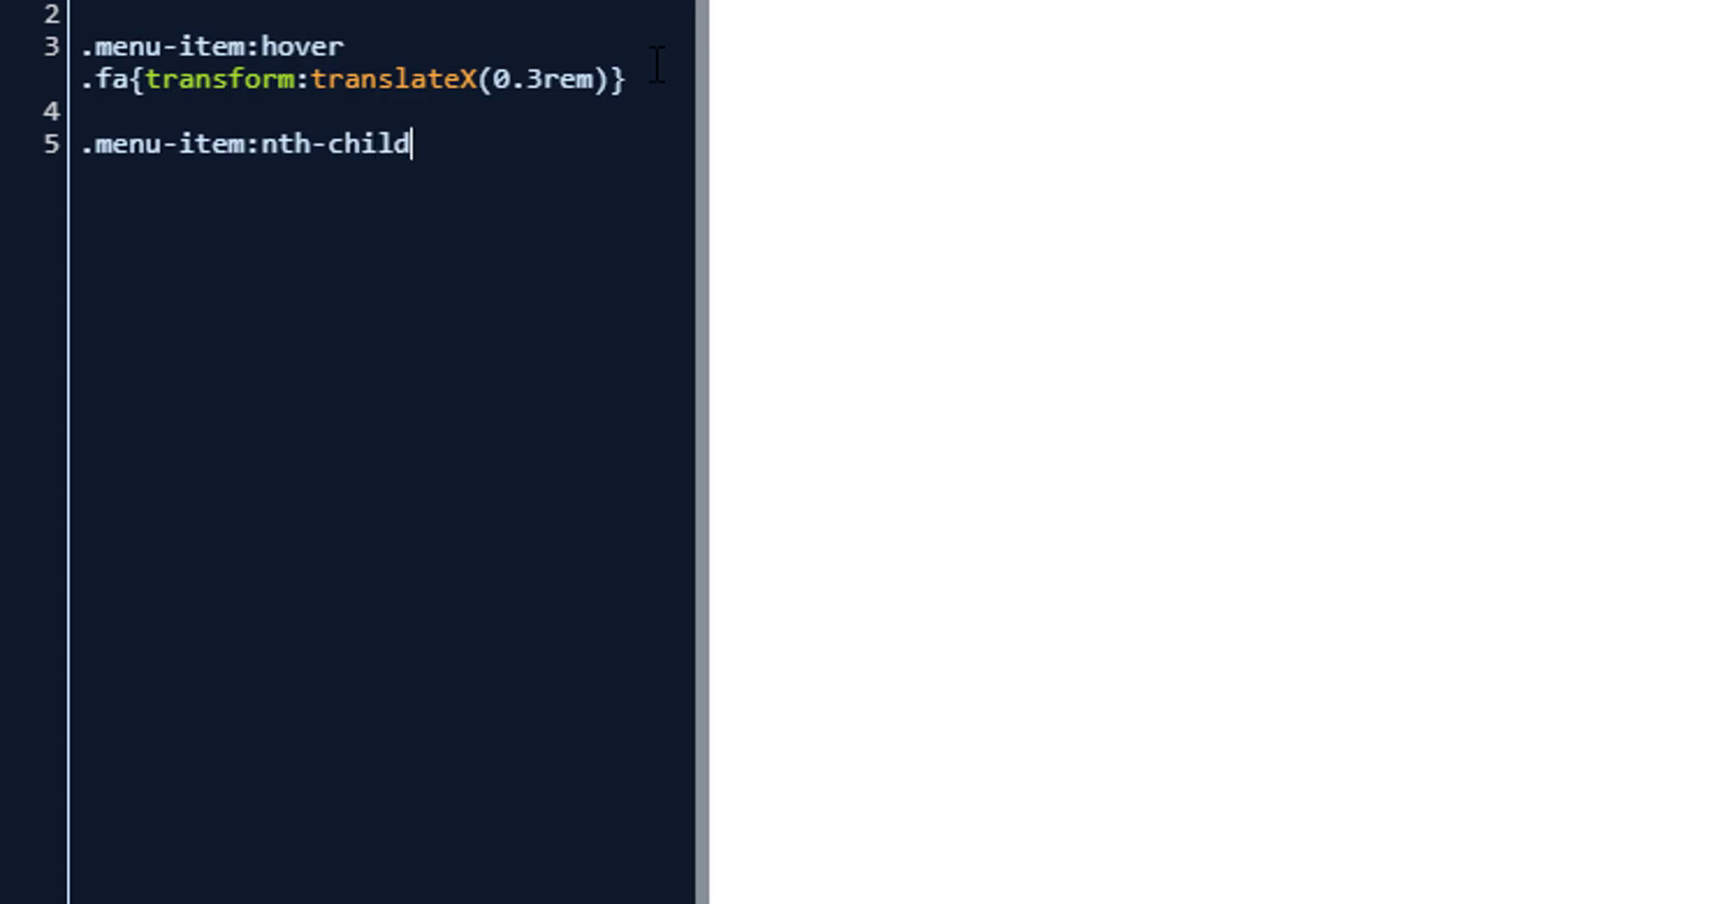
type("(1) a{")
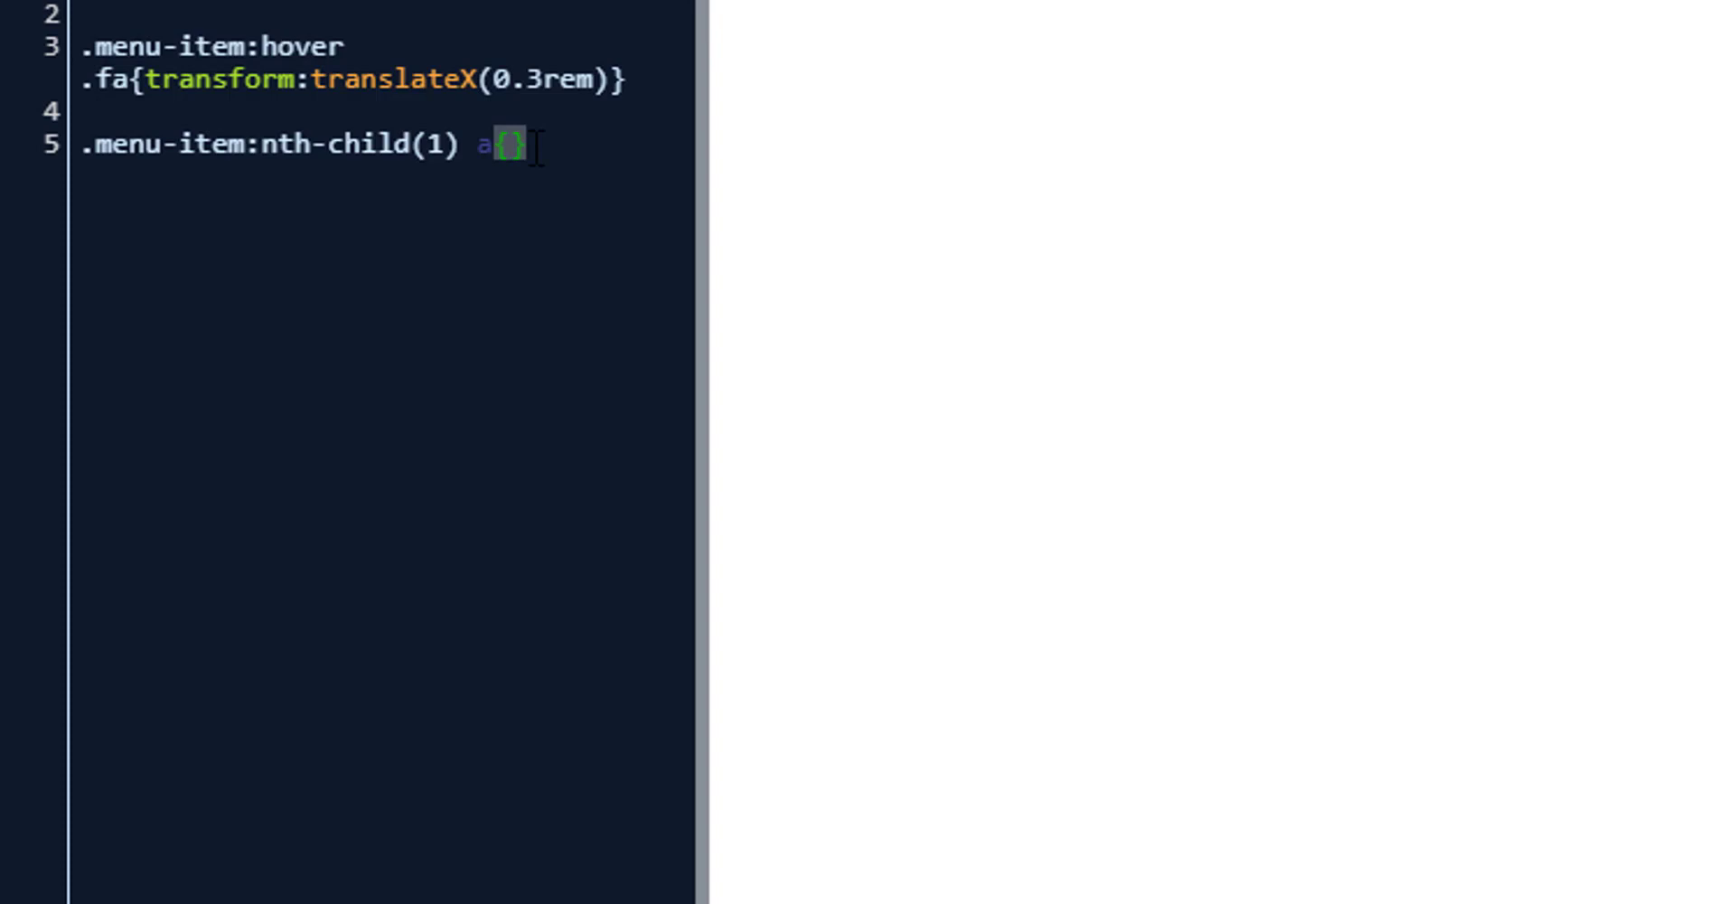
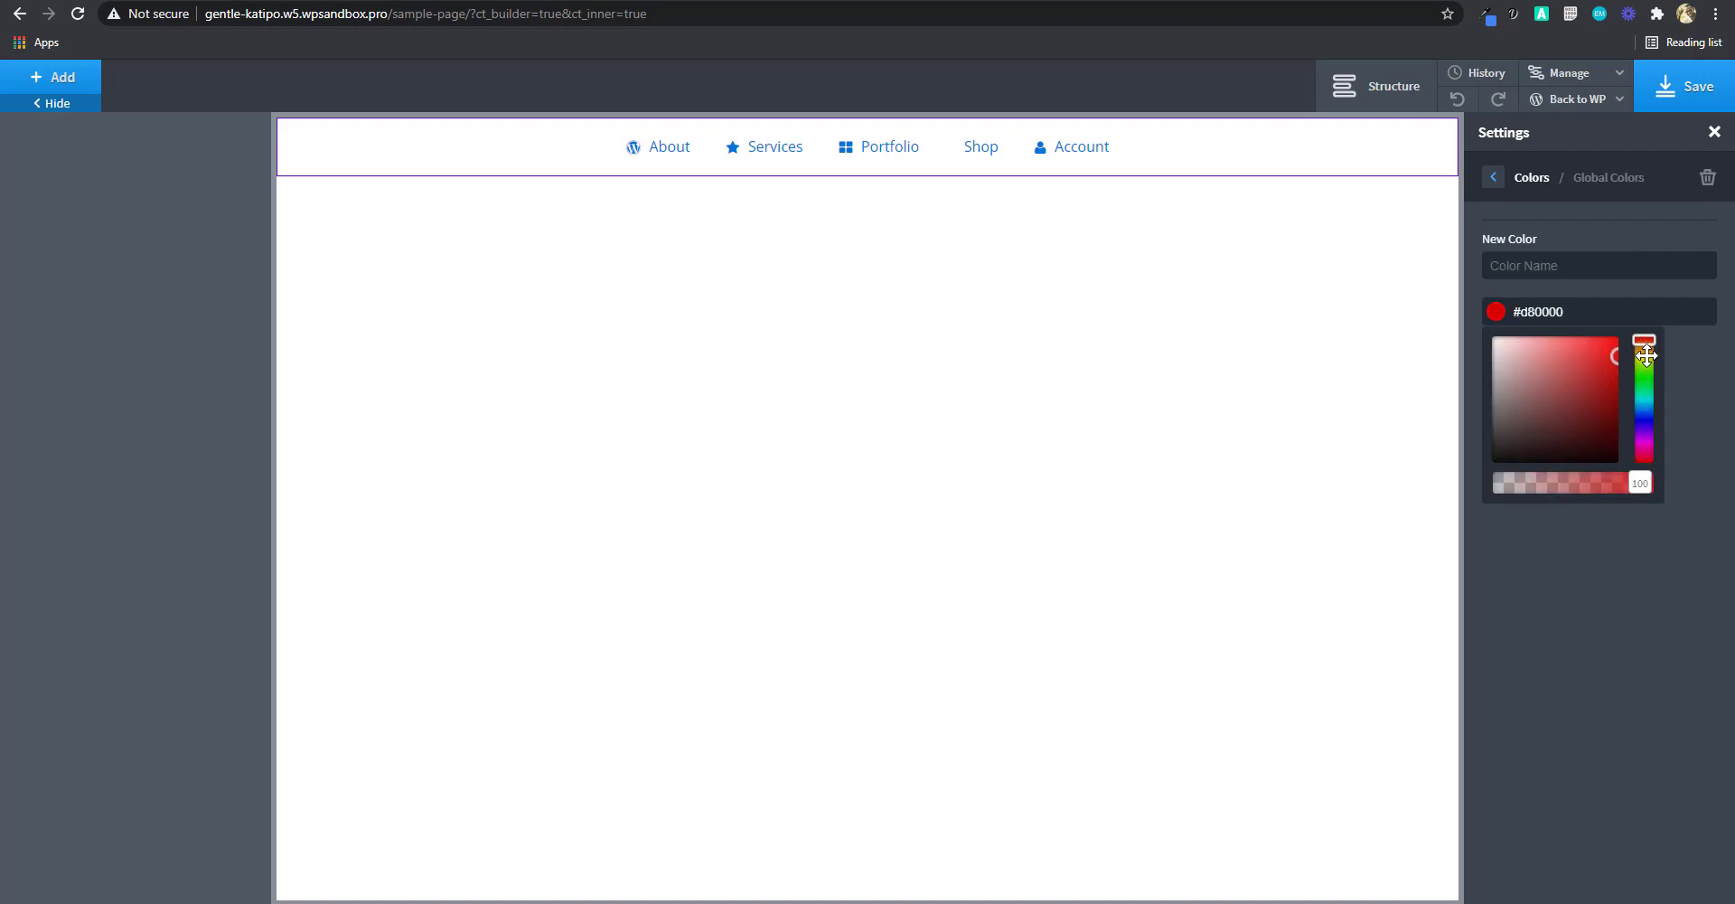
Add a global color named red with the value #ce0000.
left_click(1568, 275)
type("red")
left_click(1511, 359)
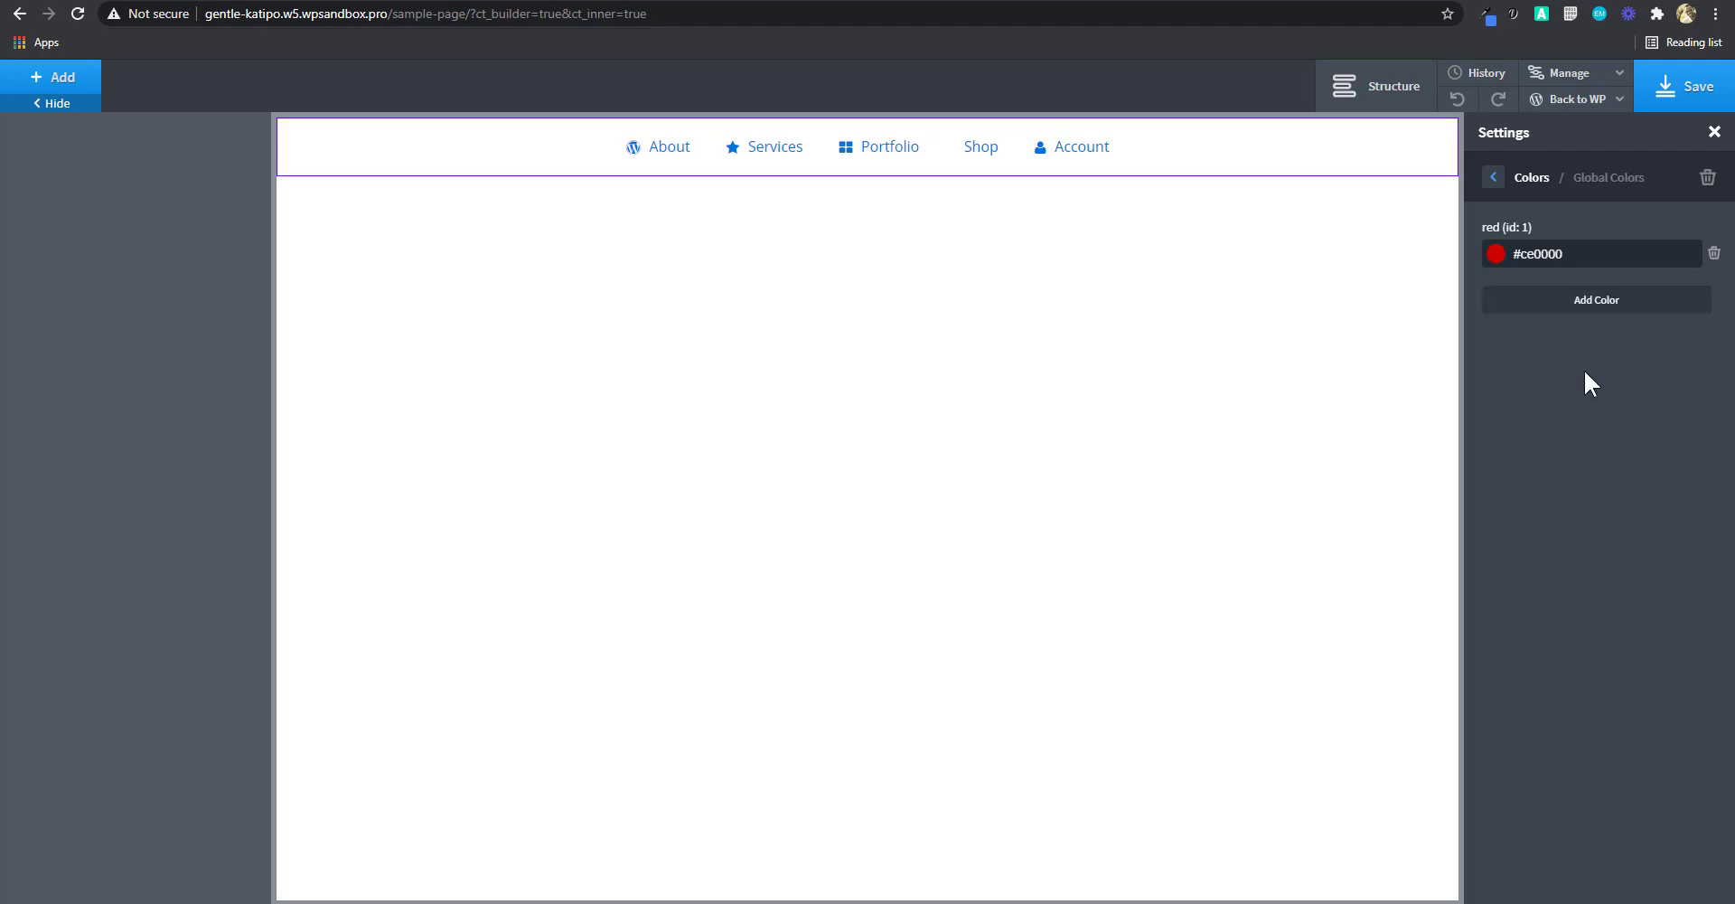
Add a second global color named orange with the value #ff8c00.
left_click(1600, 310)
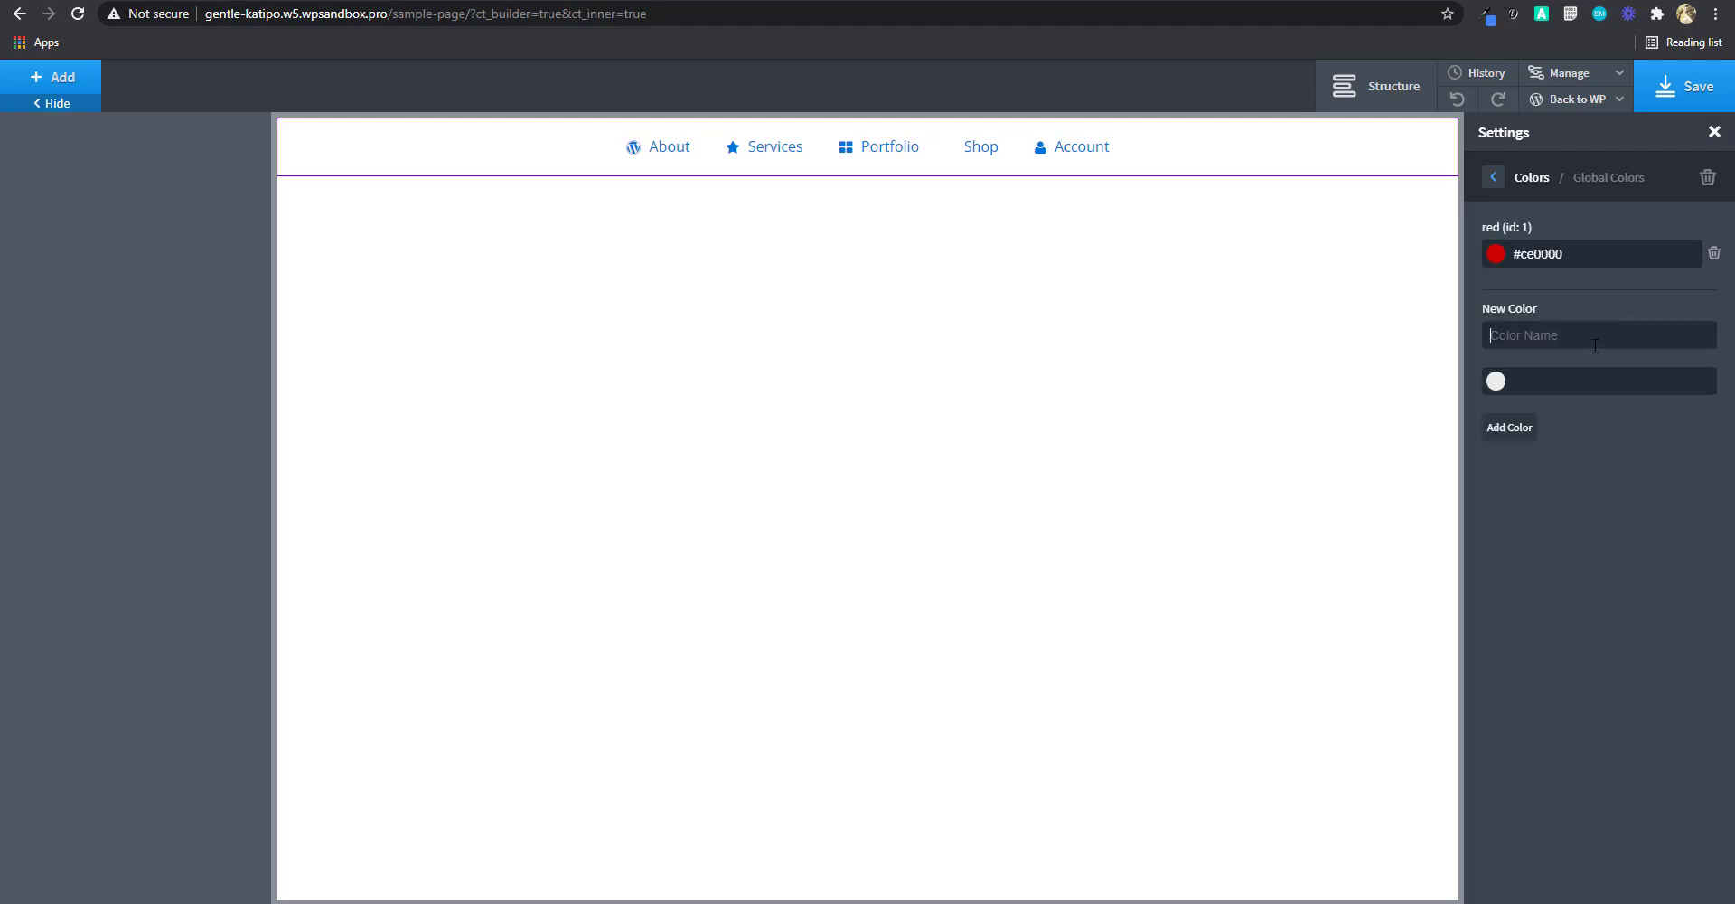
left_click(1497, 380)
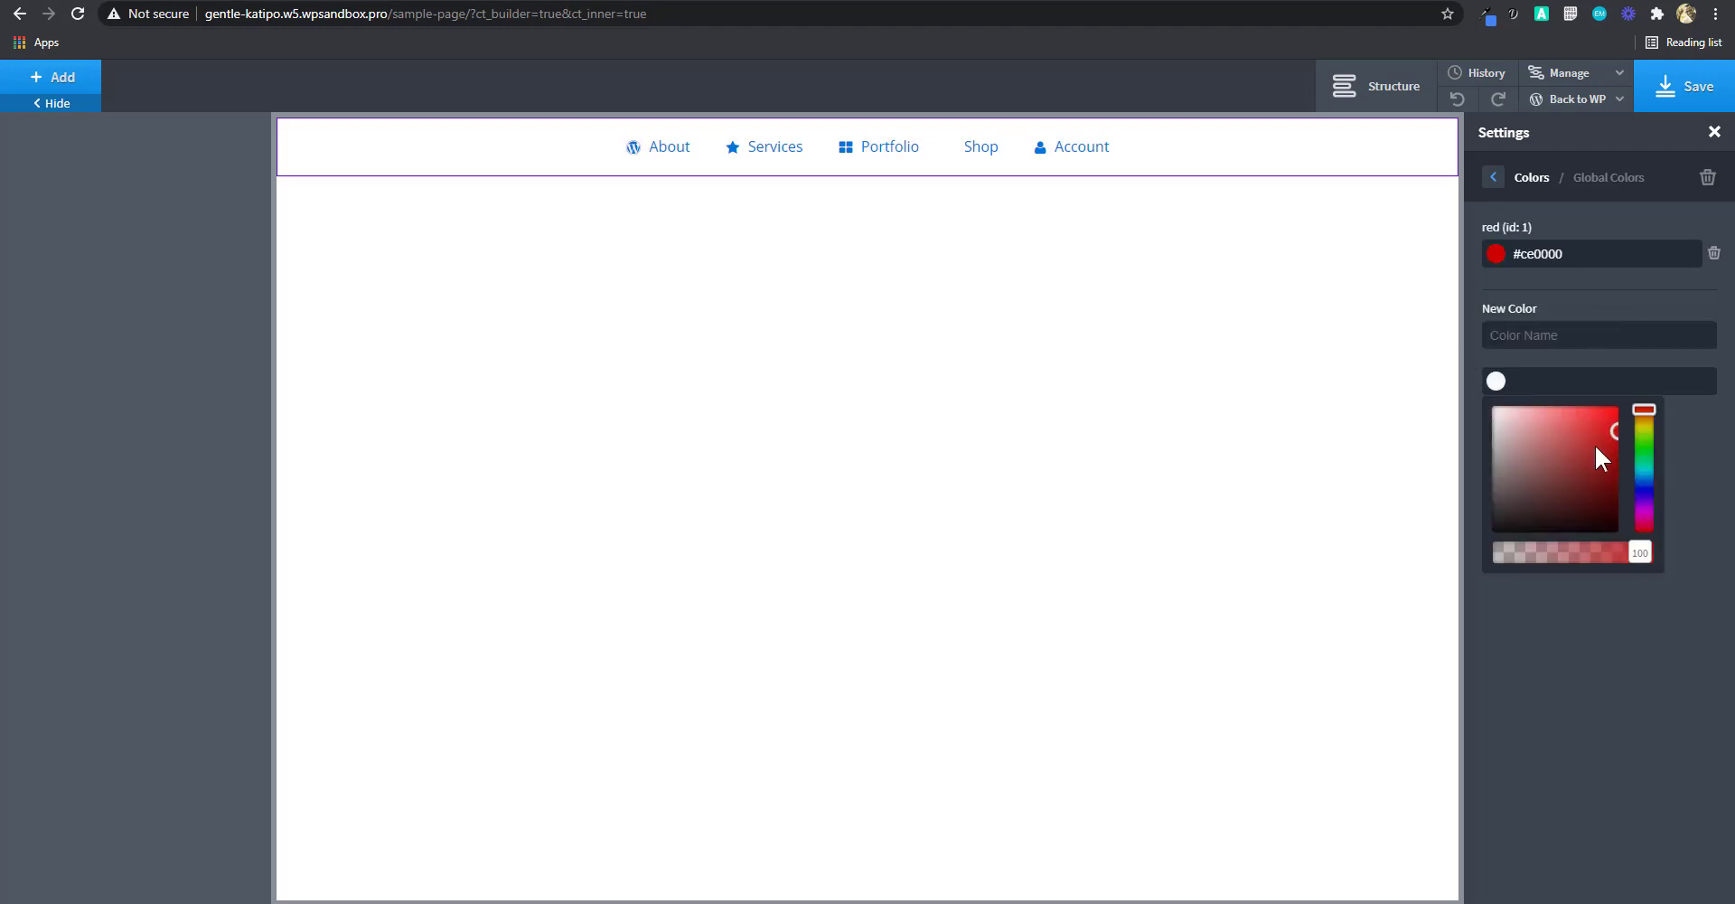
left_click(1646, 421)
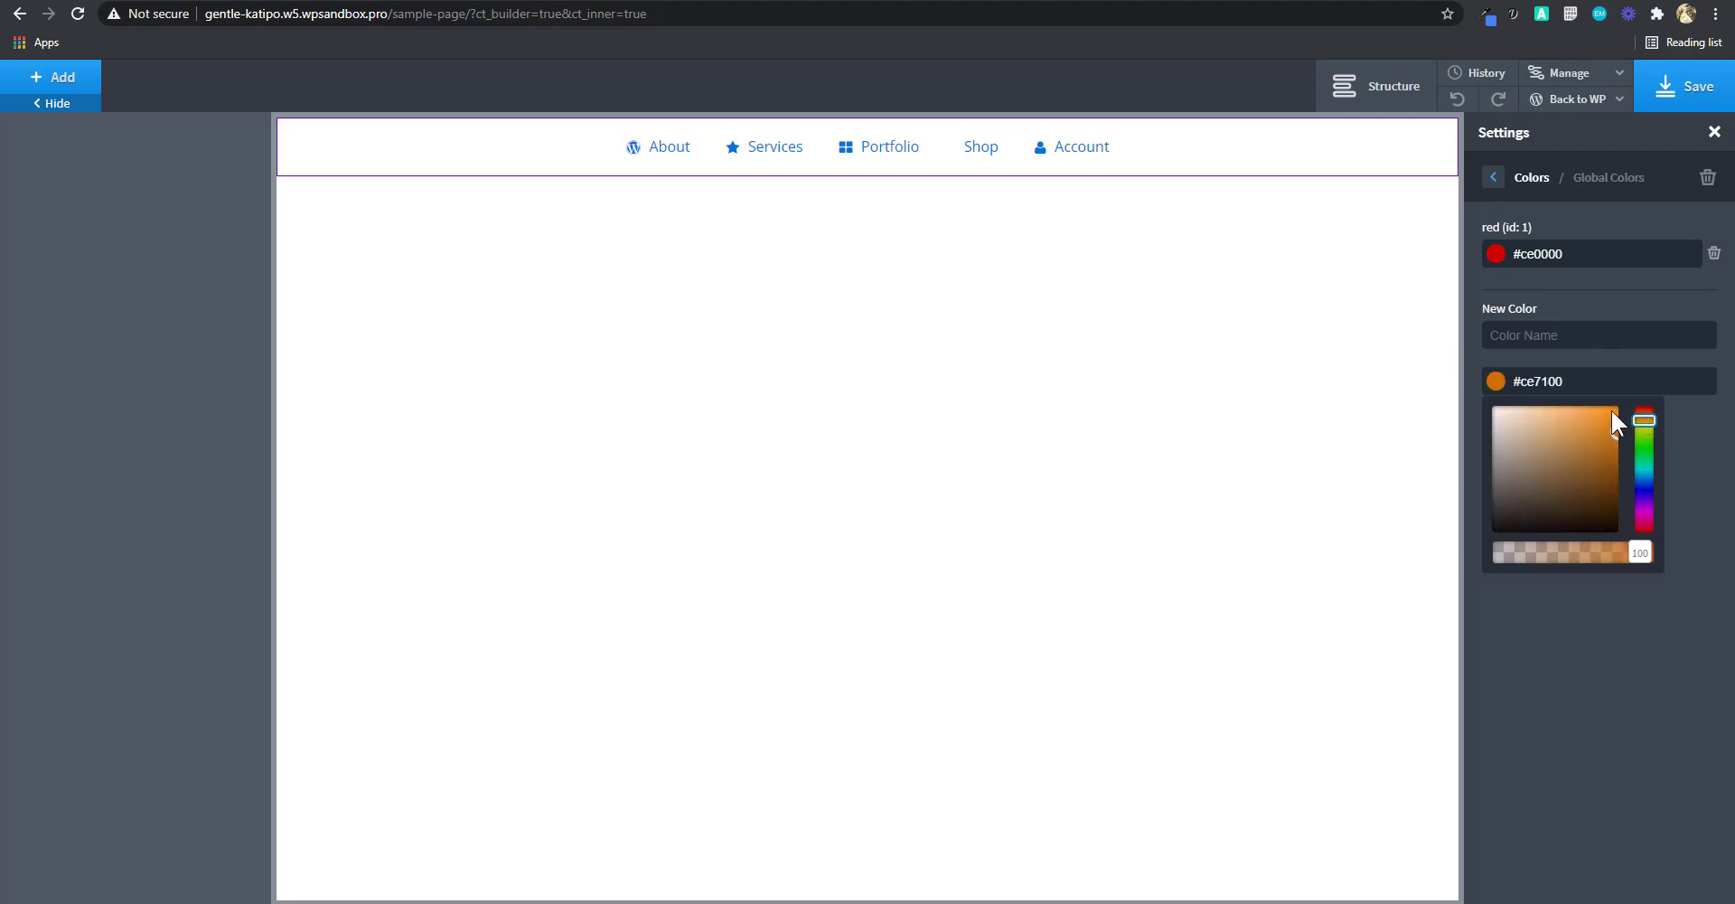
left_click_drag(1608, 421, 1618, 407)
left_click(1560, 336)
type("orange")
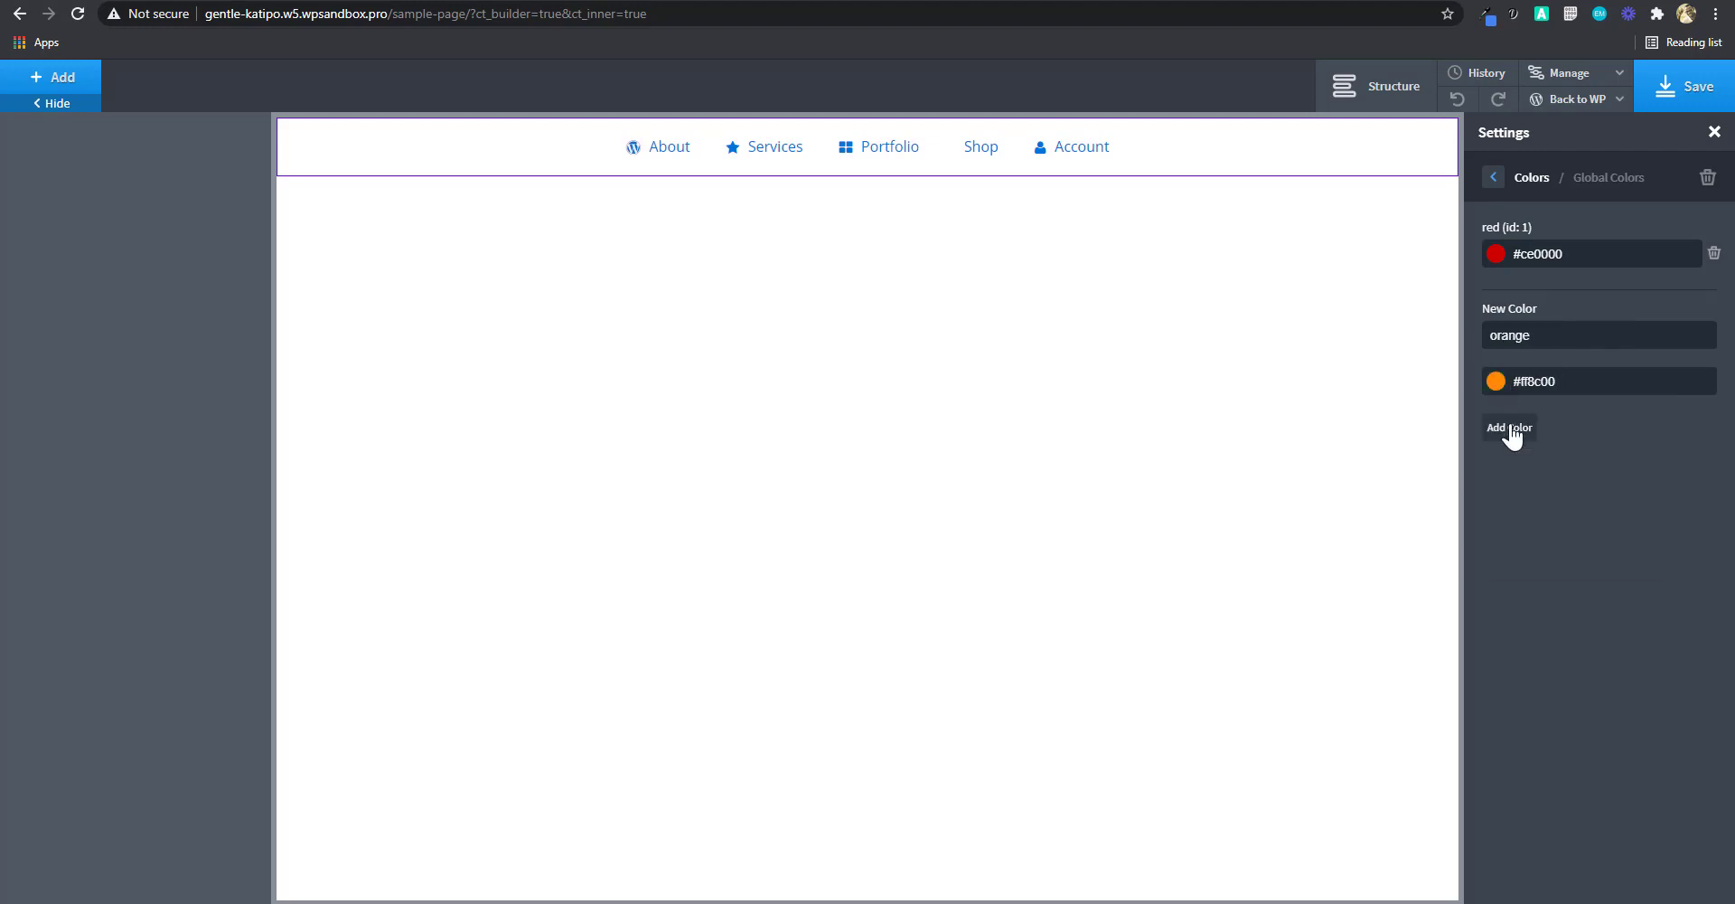
left_click(1510, 431)
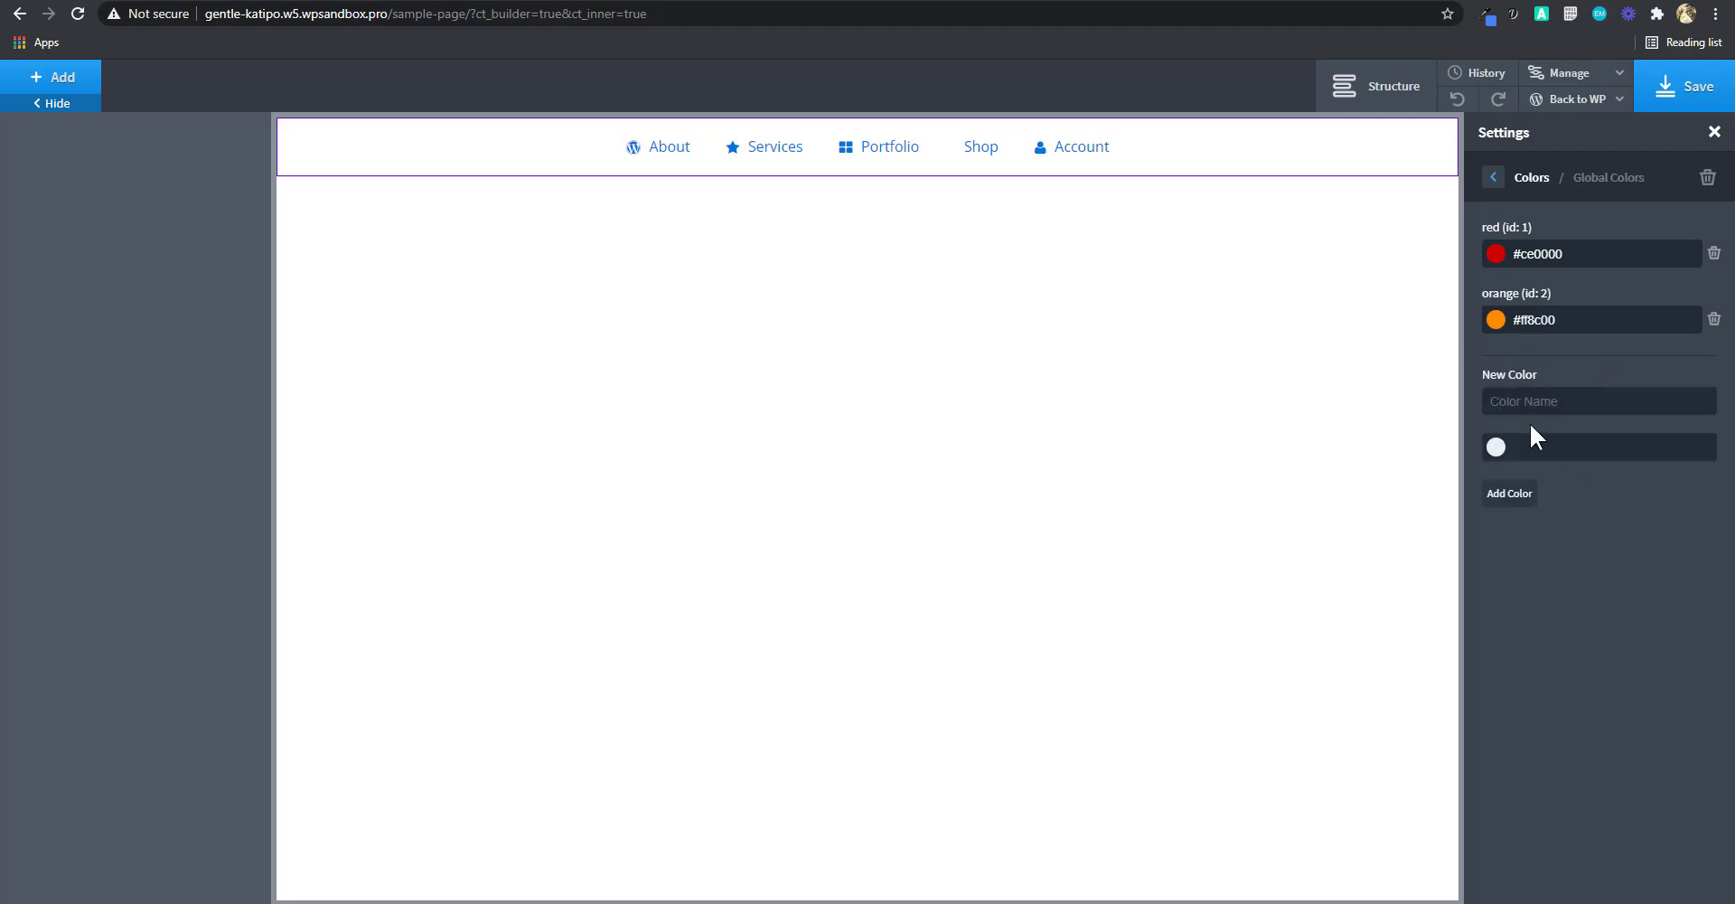
Add a third global color named green with the value #86c900.
left_click(1497, 448)
left_click_drag(1645, 477, 1615, 499)
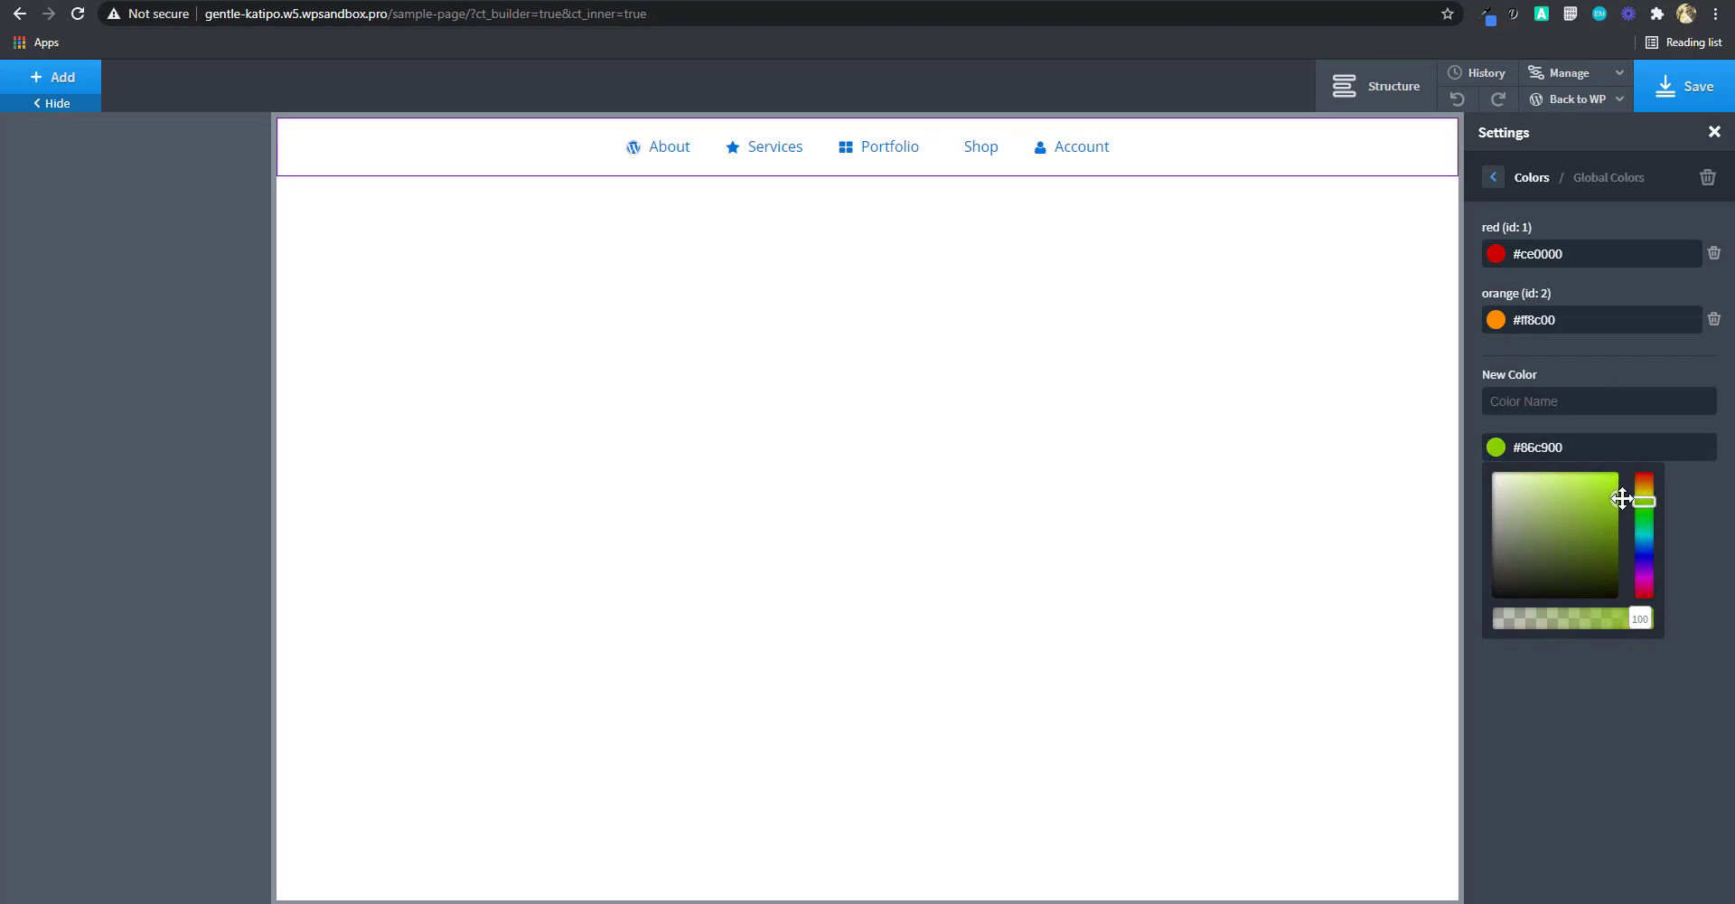
left_click(1556, 403)
type("green")
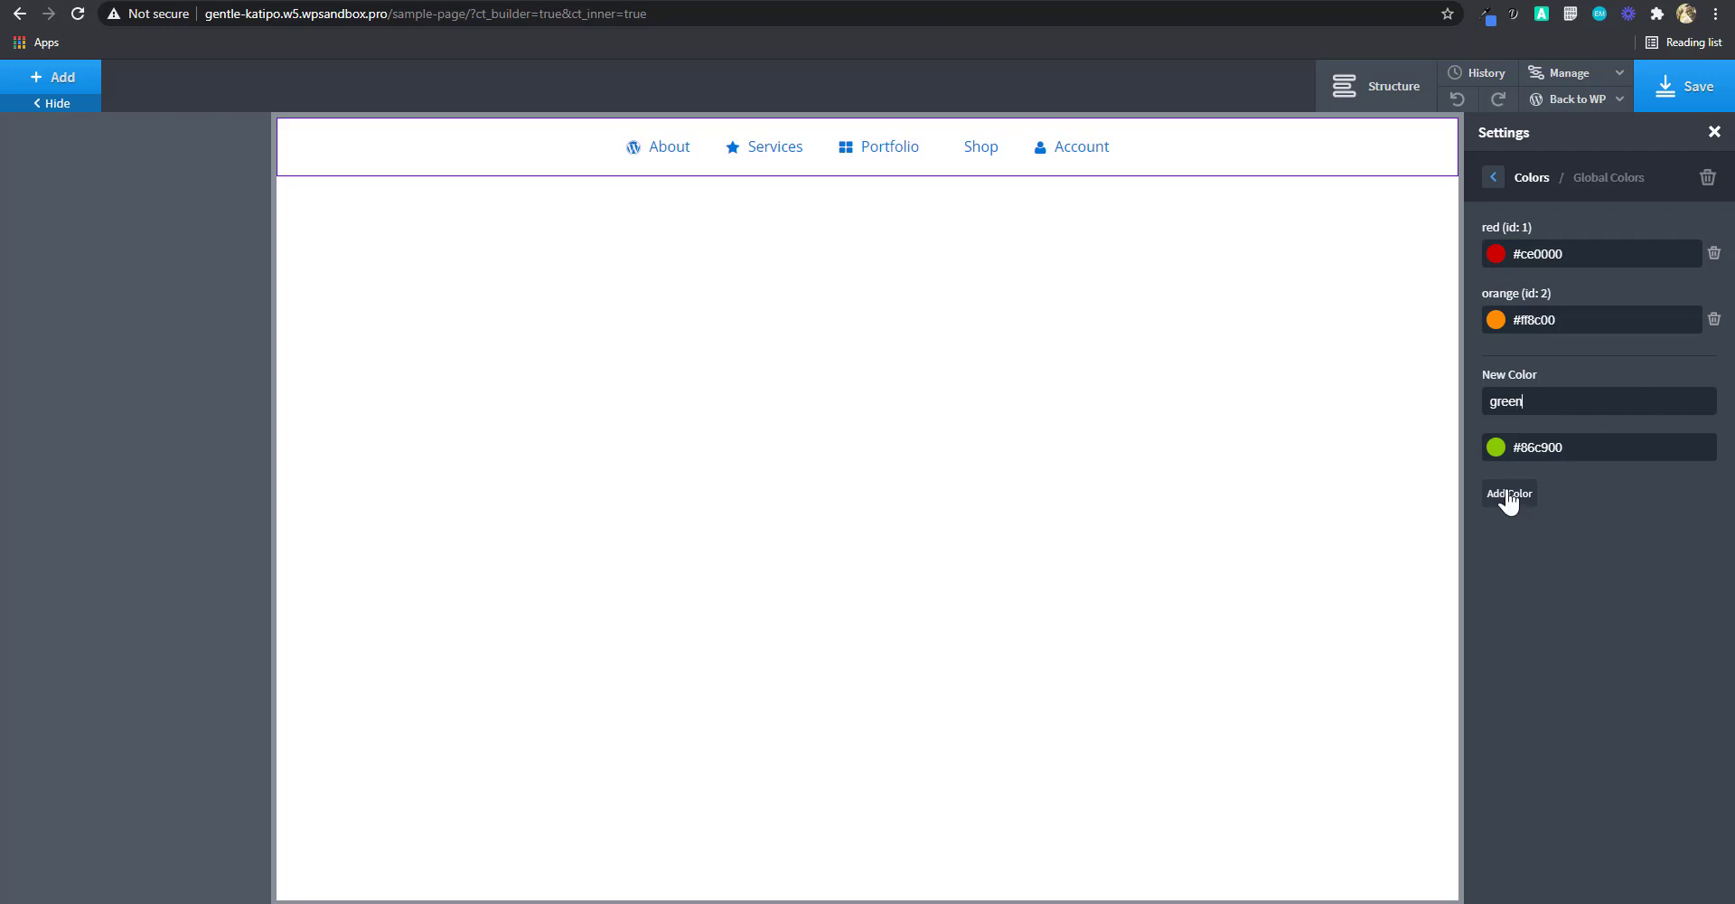
left_click(1509, 492)
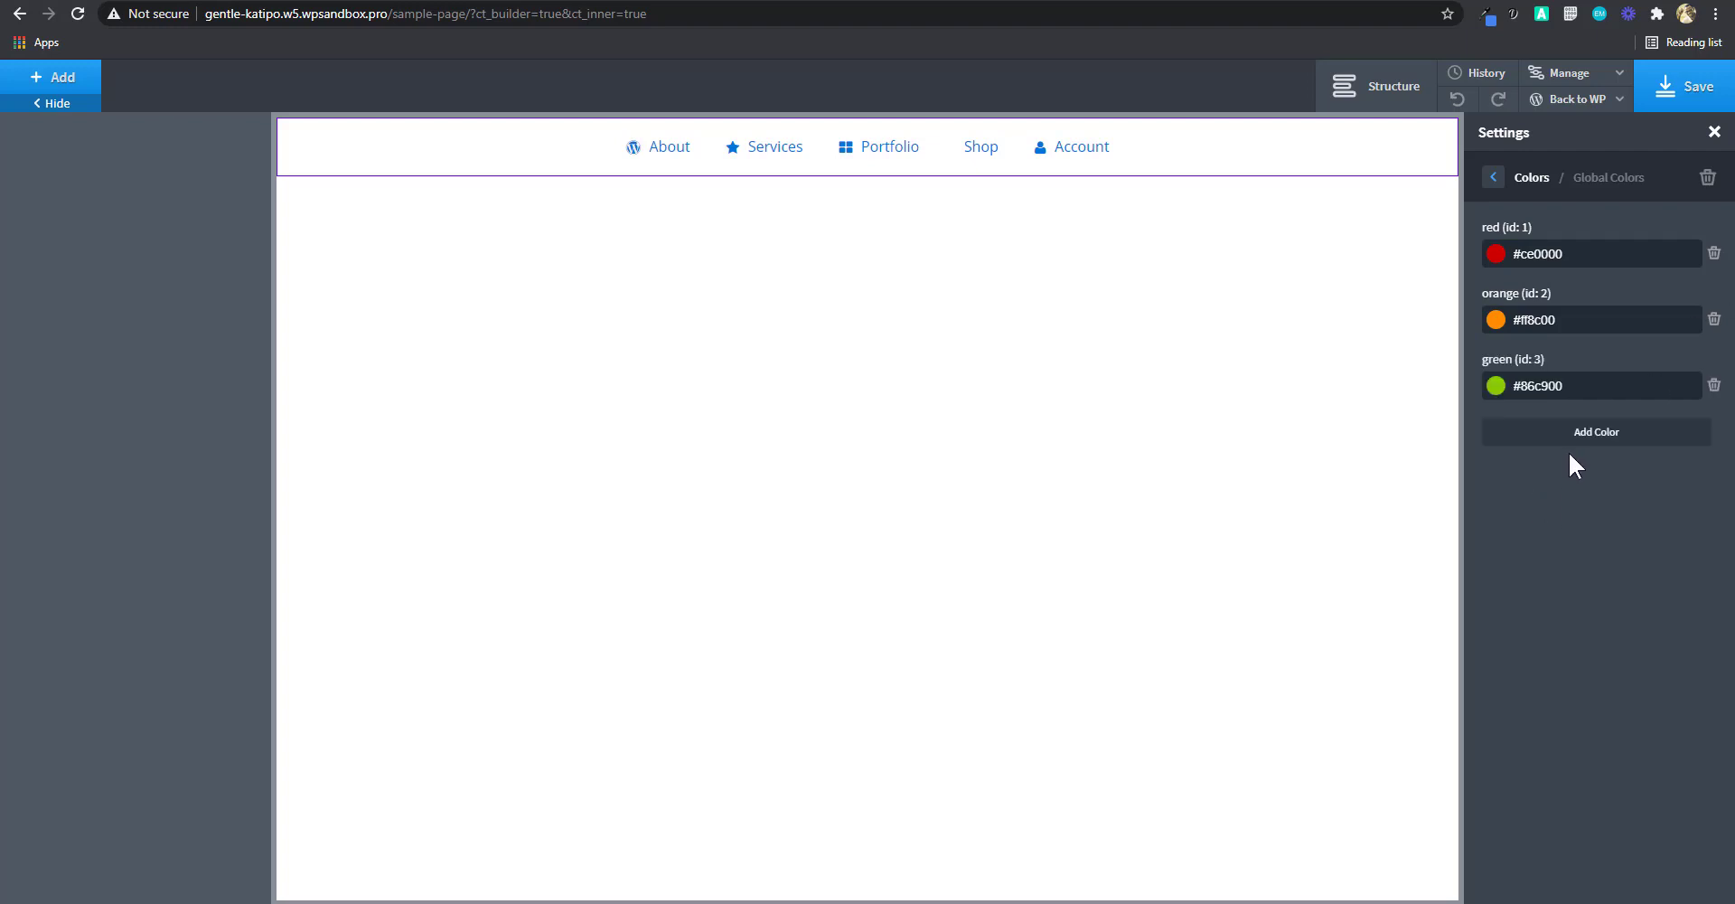
Add a fourth global color named torq with the value #00c9a1.
left_click(1497, 512)
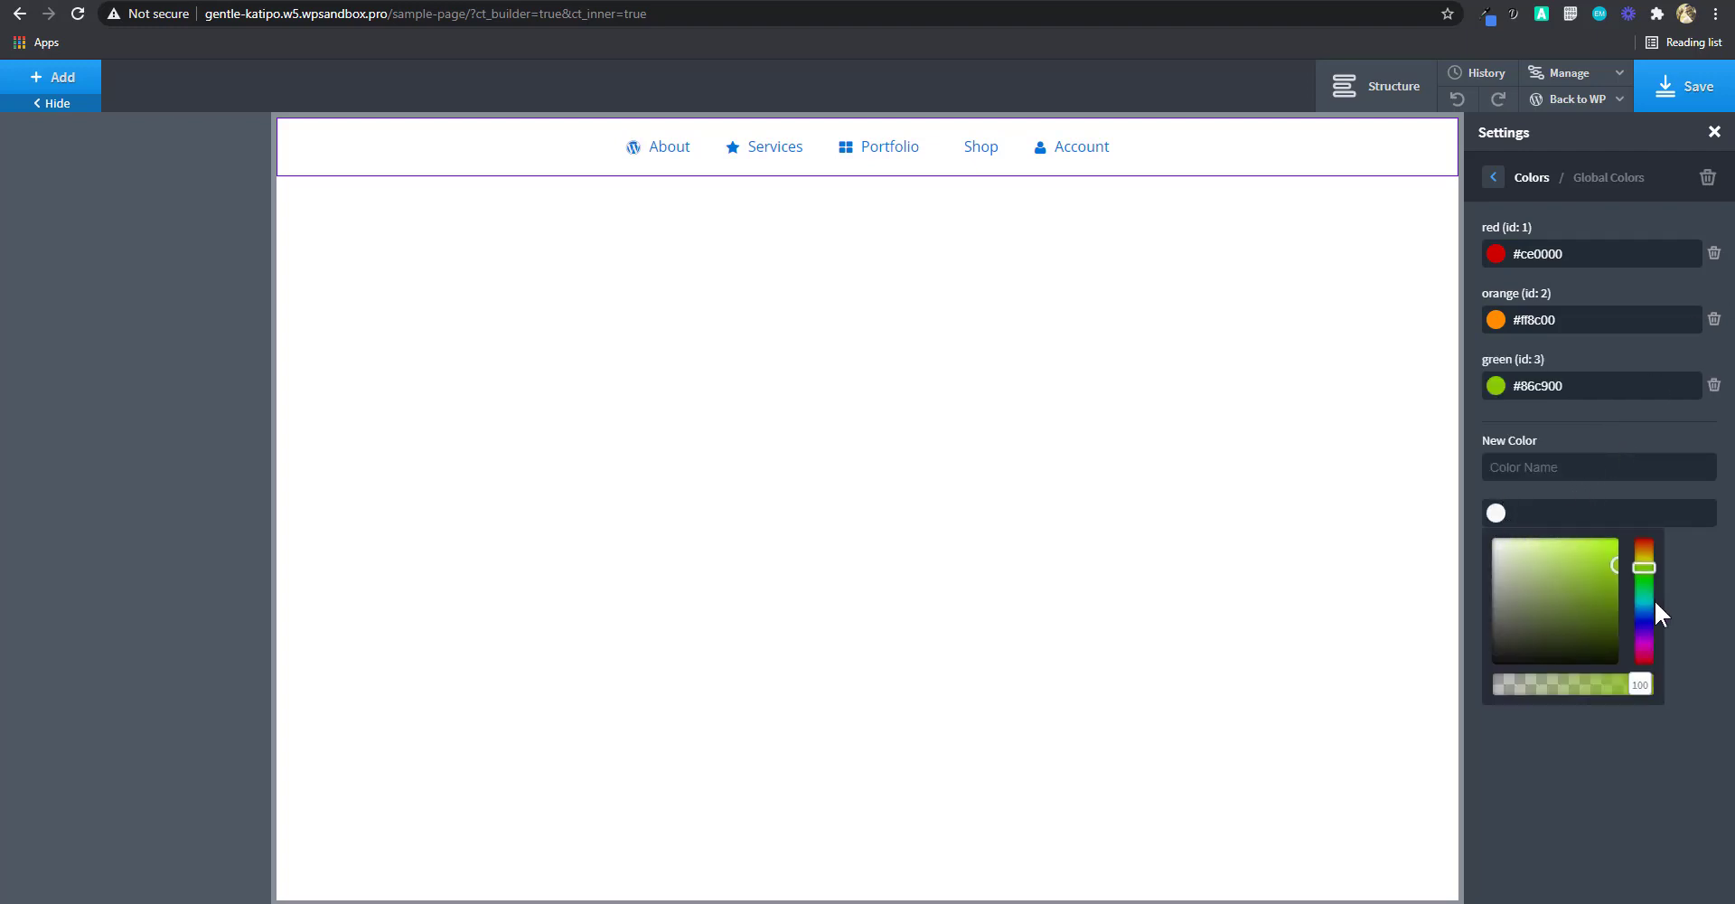
left_click_drag(1645, 567, 1645, 596)
left_click(1554, 456)
type("torq")
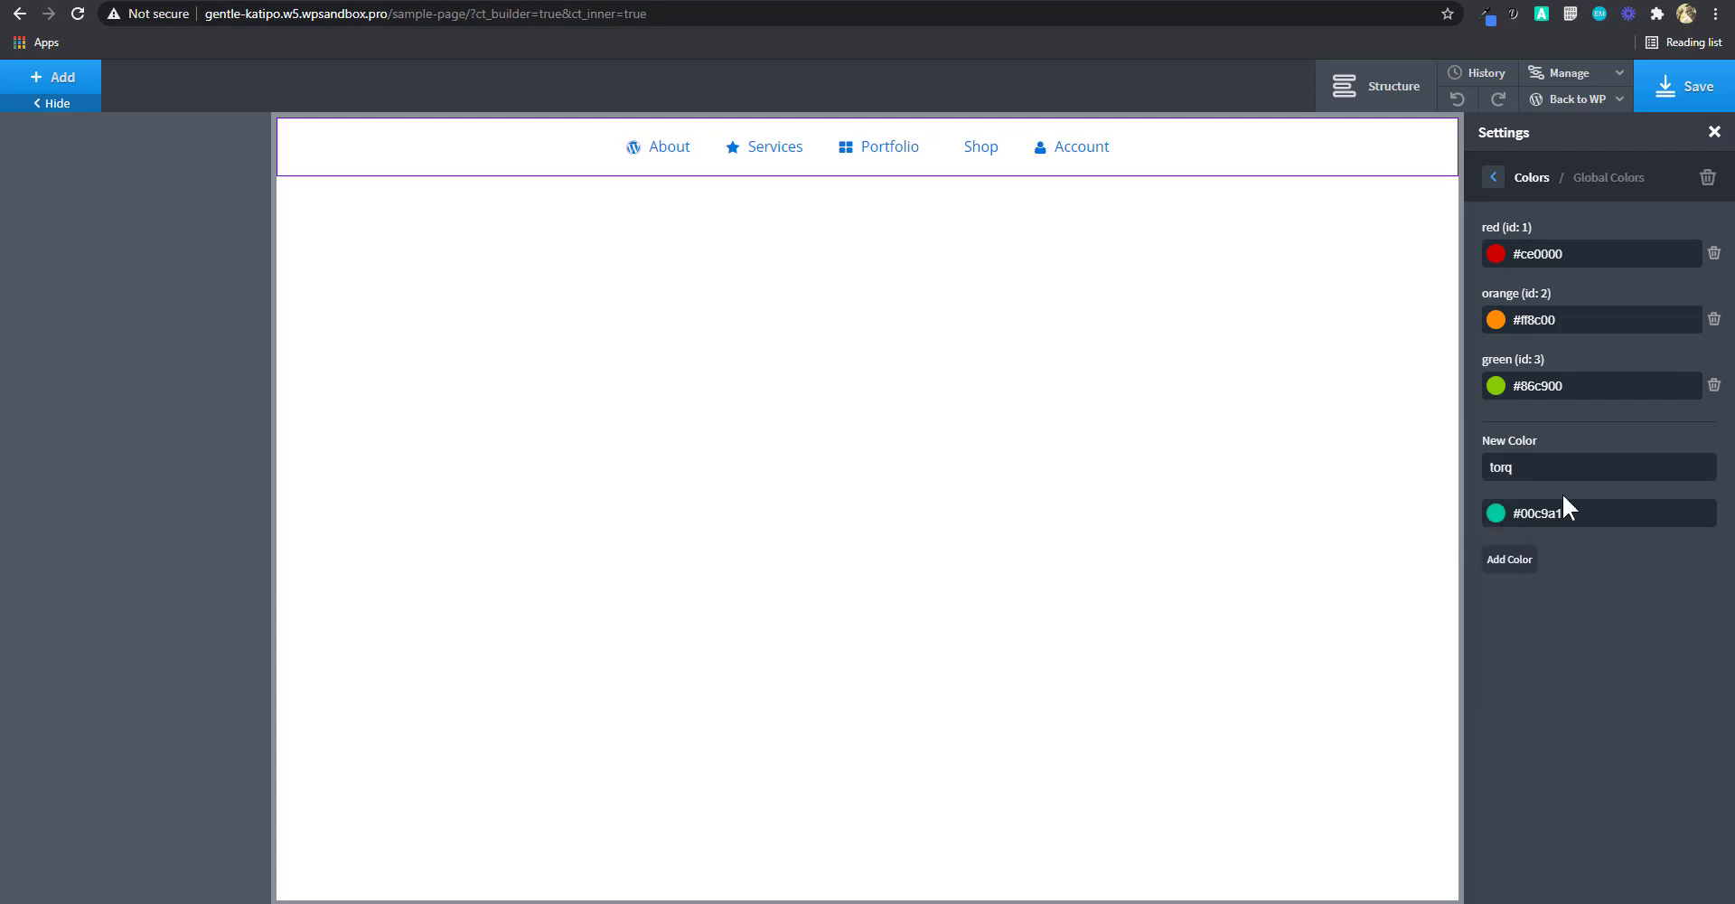
left_click(1524, 564)
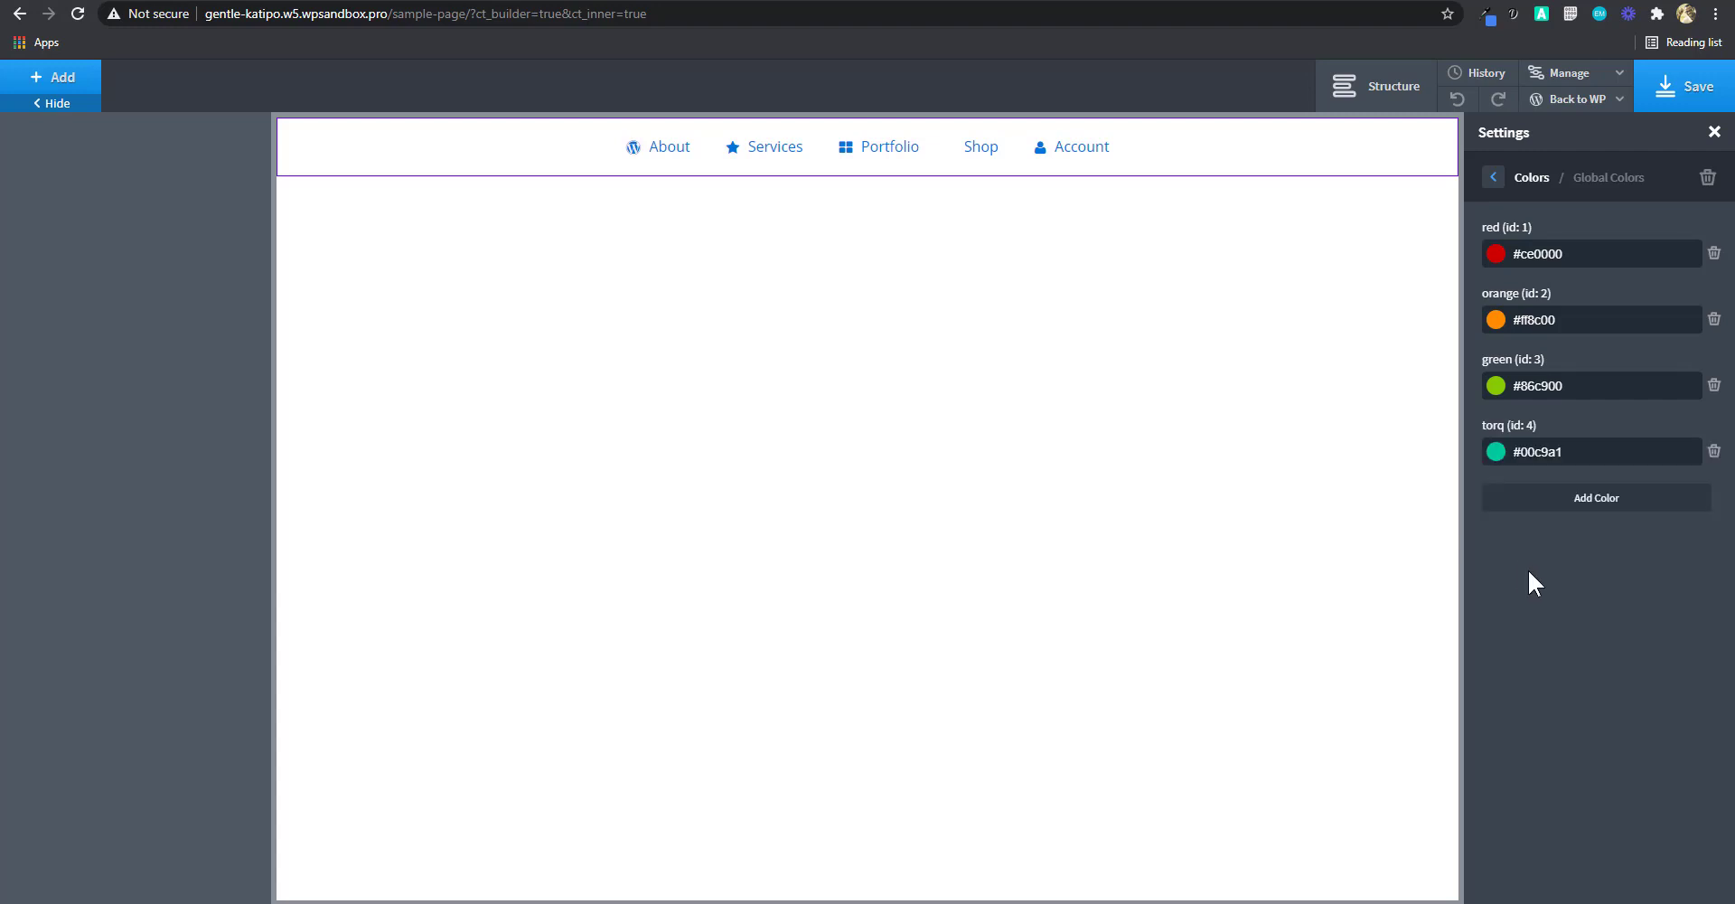
Add a fifth global color named blue with the value #0072c9.
left_click(1578, 506)
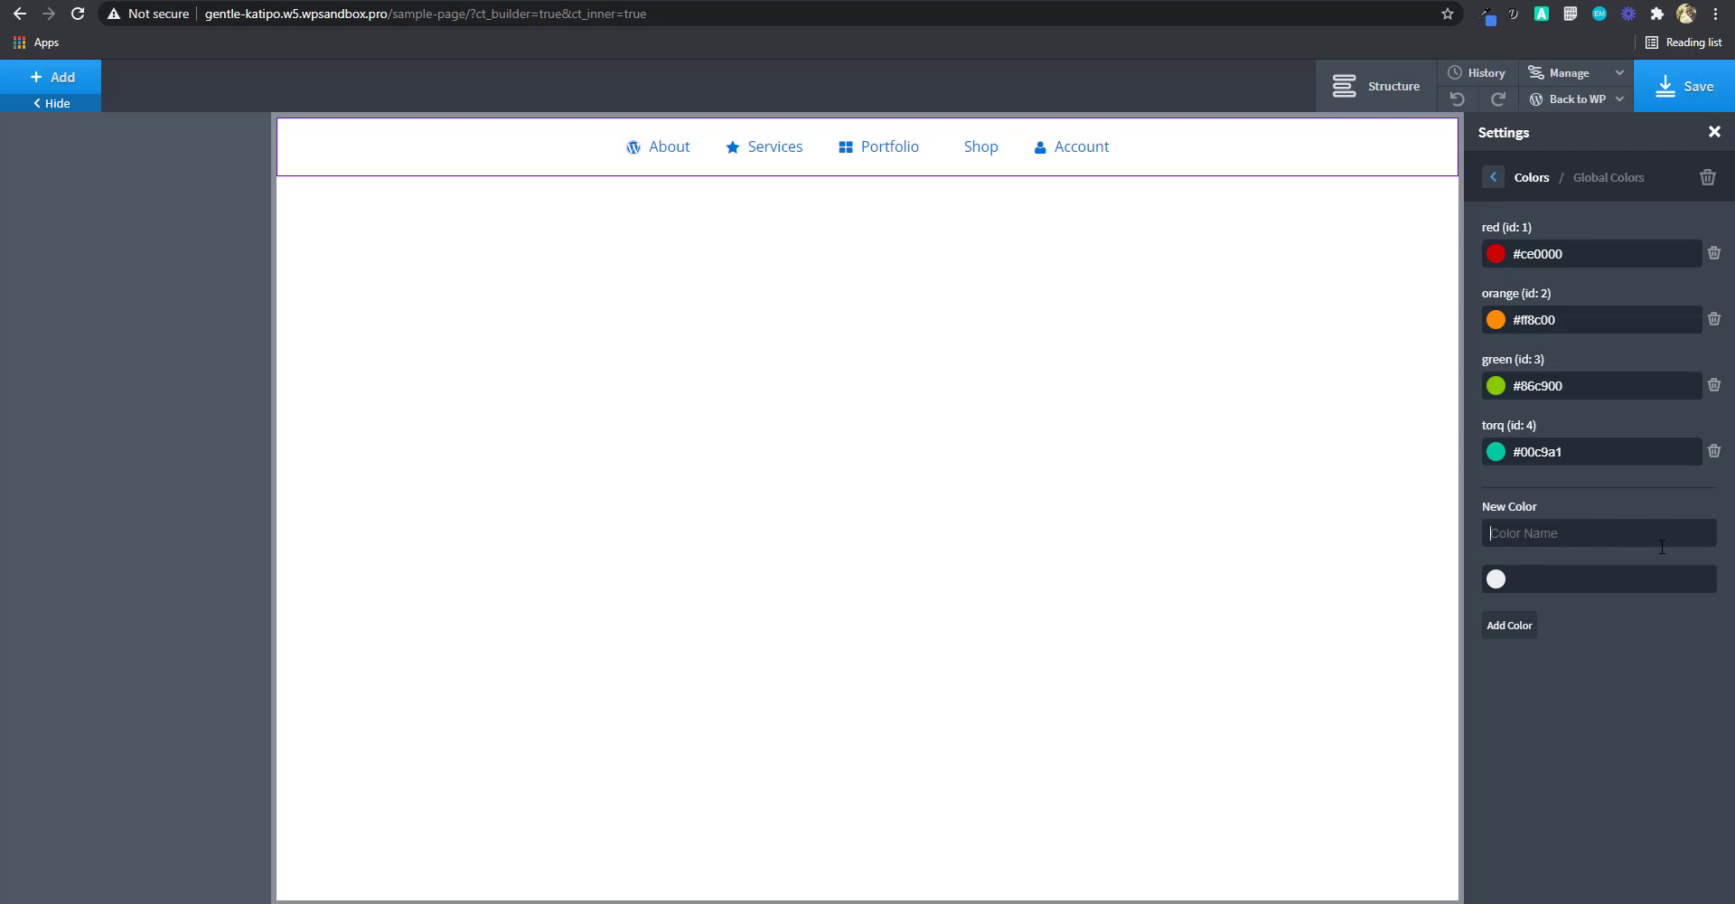
left_click(1500, 579)
left_click_drag(1648, 666, 1645, 683)
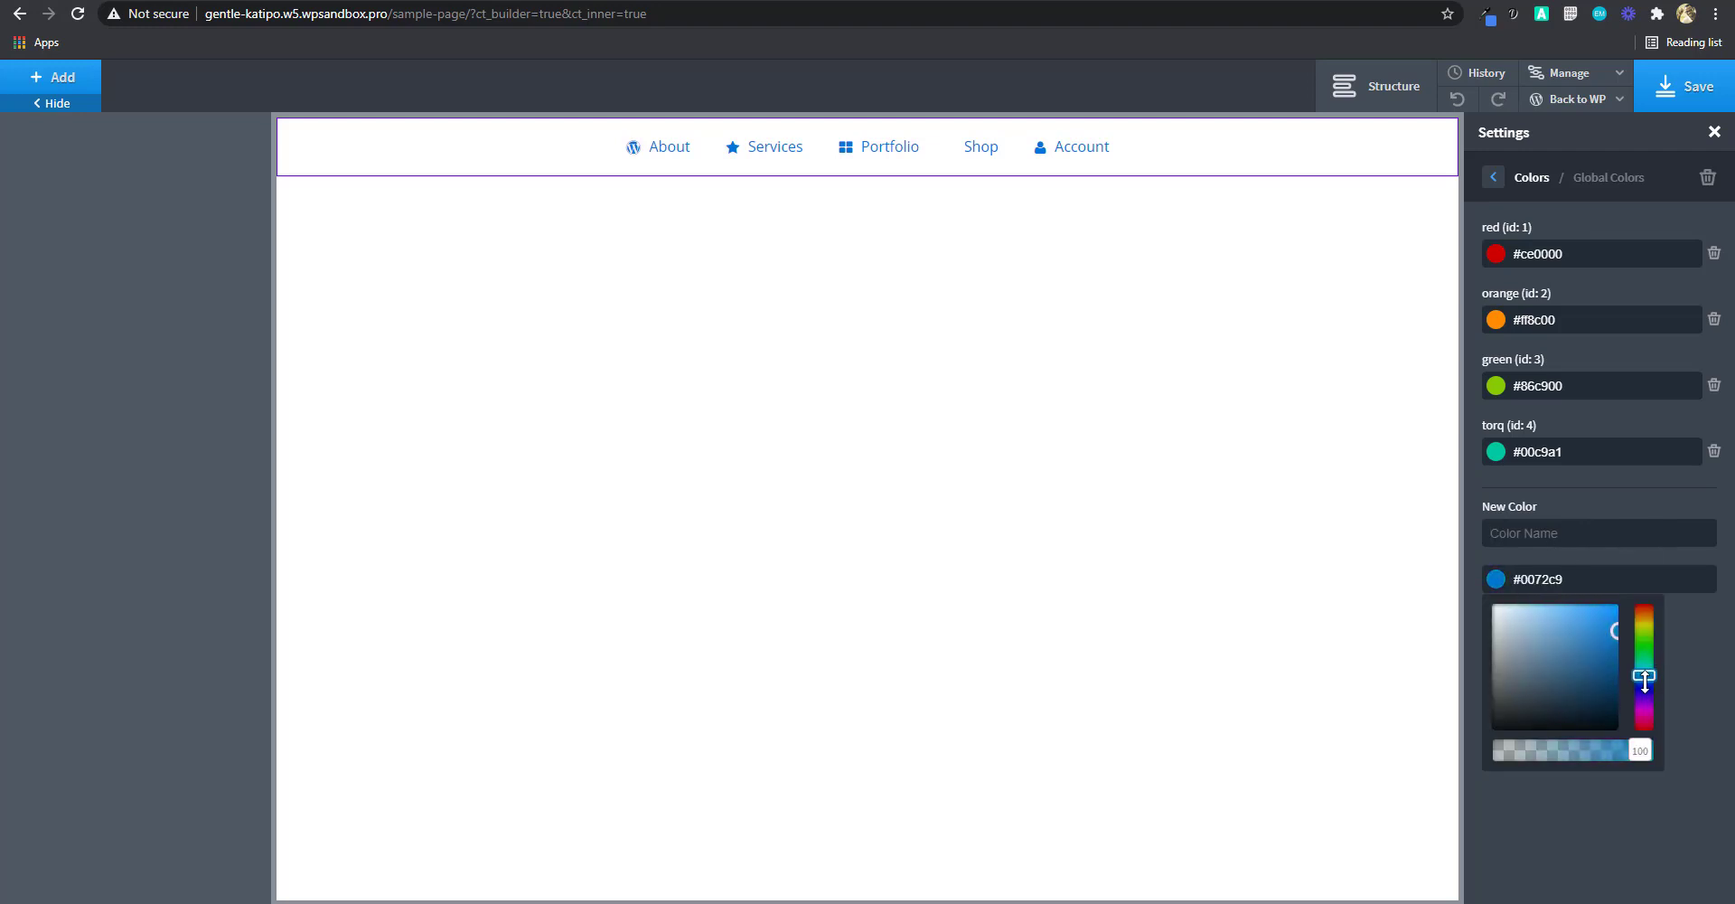
left_click(1565, 531)
type("blue")
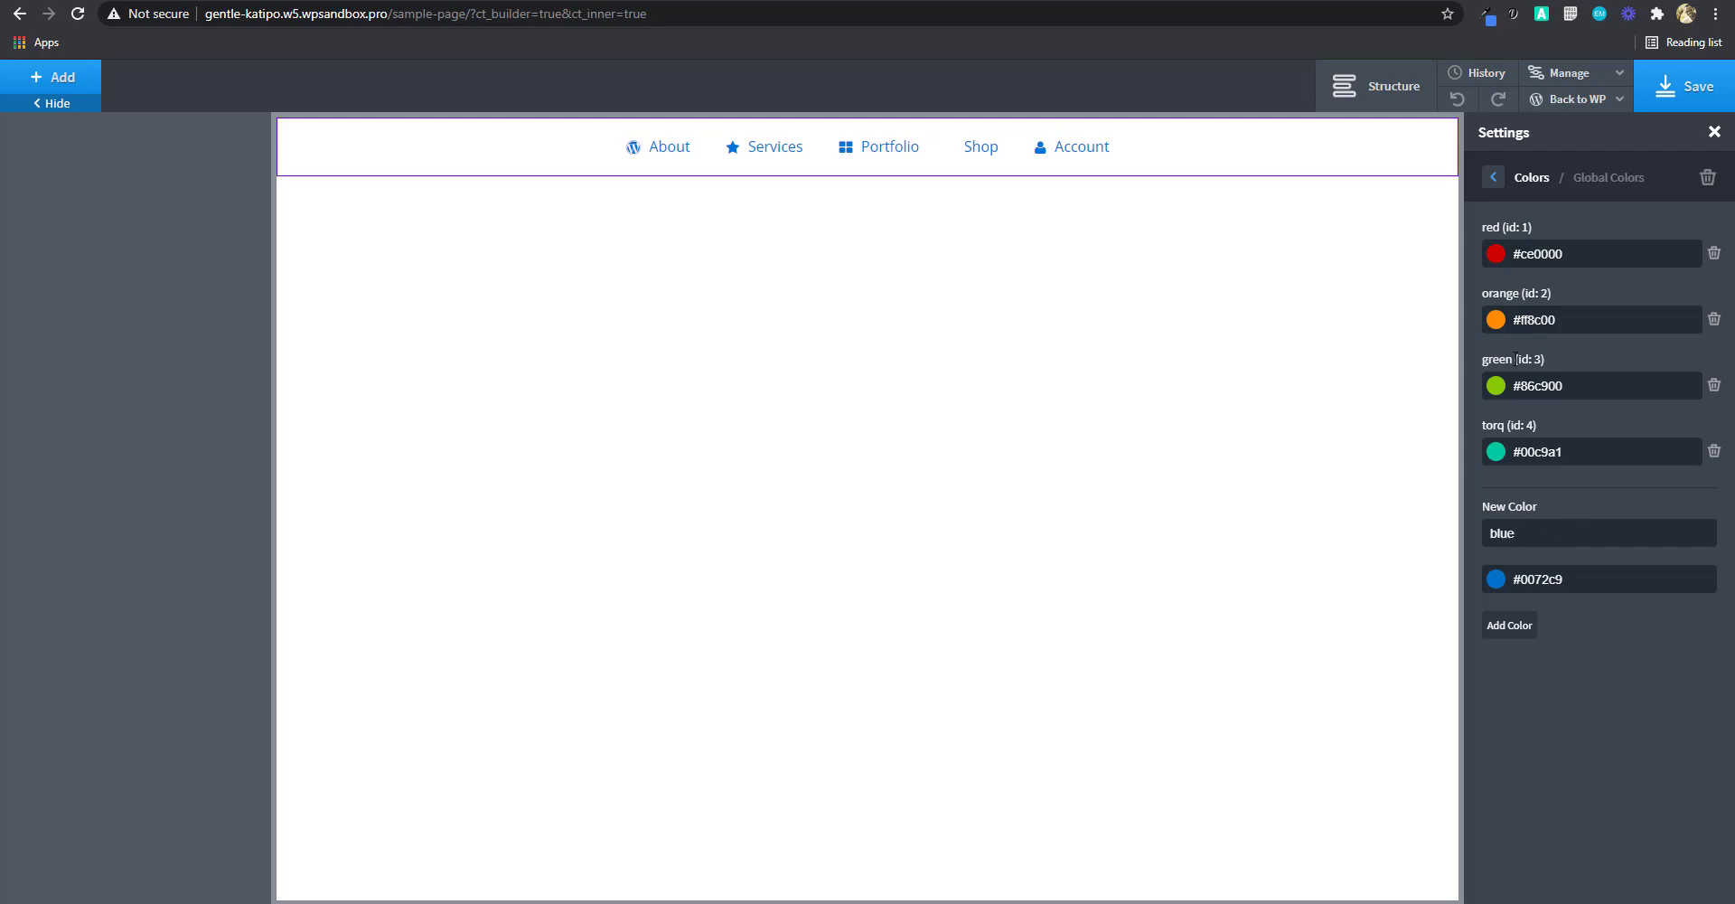
left_click(1518, 626)
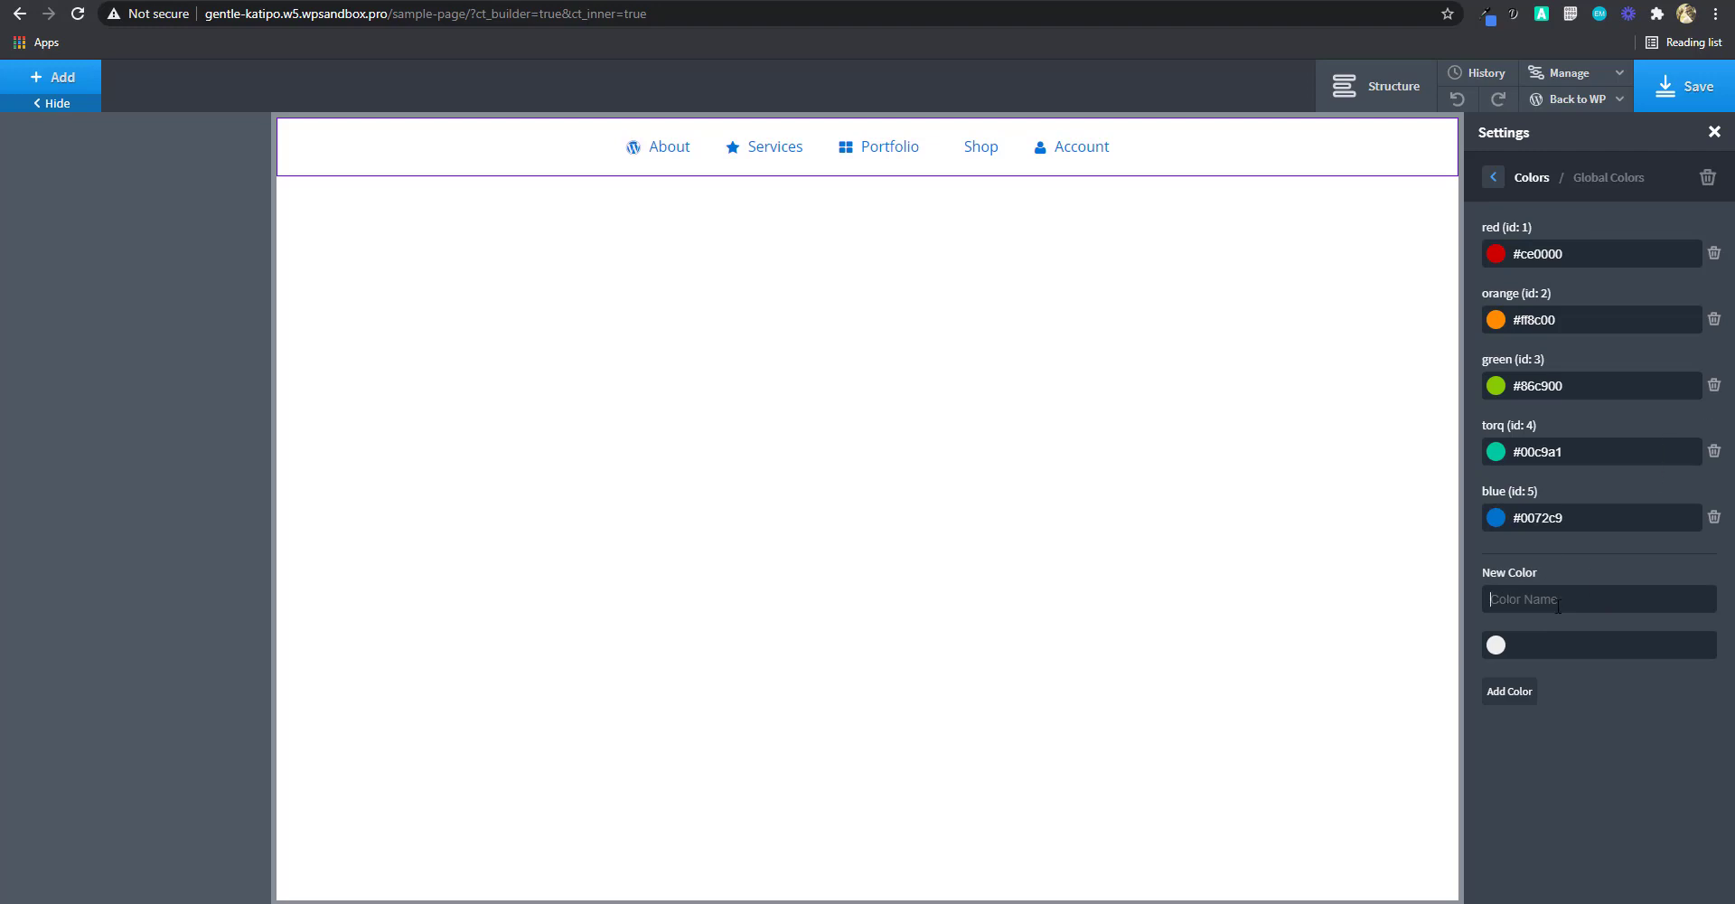
Add a sixth global color named purple with the value #ae2dff.
left_click(1502, 649)
left_click_drag(1639, 741, 1639, 765)
left_click(1600, 675)
left_click_drag(1601, 675, 1596, 668)
left_click(1568, 605)
type("purple")
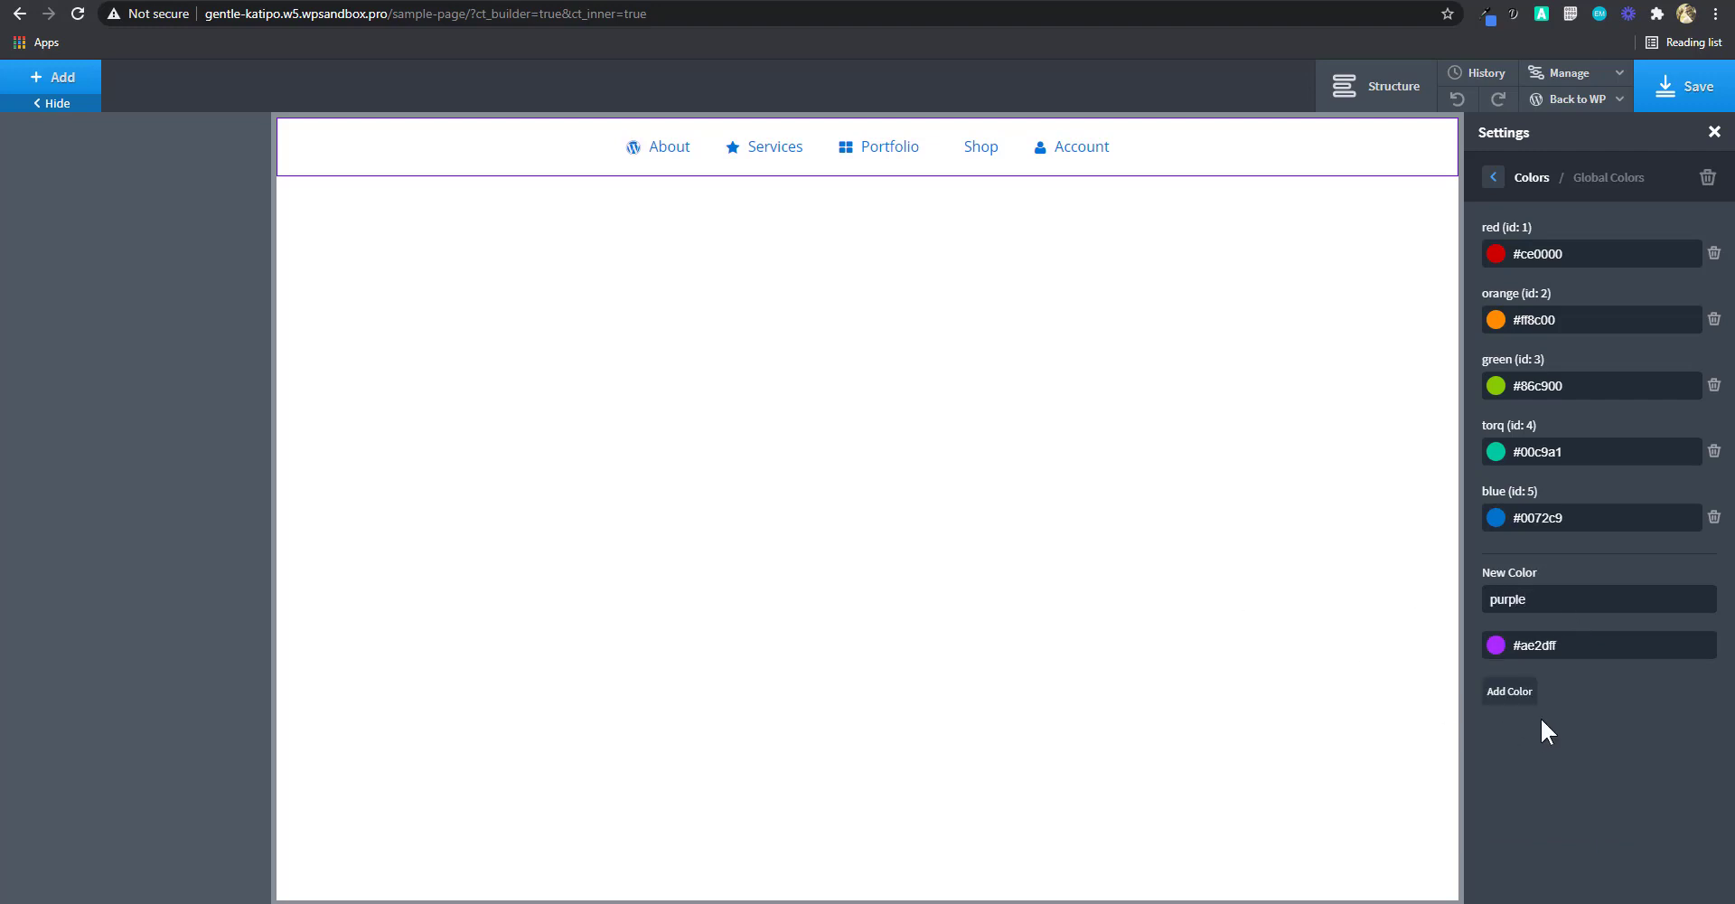
left_click(1522, 693)
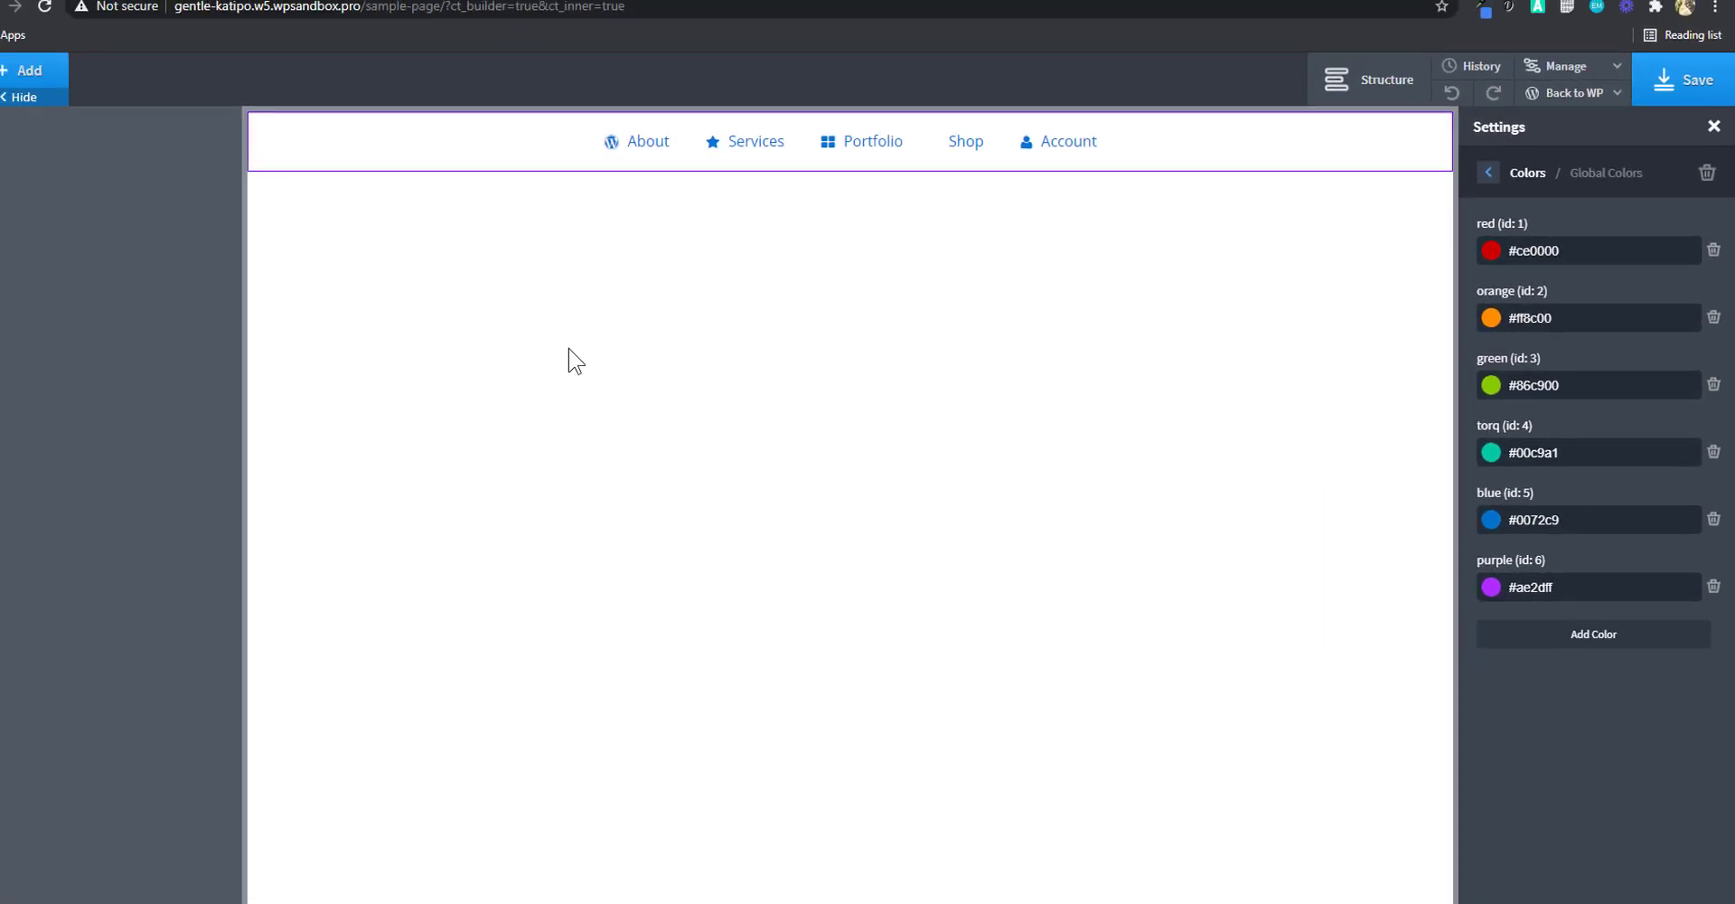
Open the global stylesheet and complete the .menu-item:nth-child(1) a rule with the declaration color:color(1).
left_click(1583, 80)
left_click(1548, 128)
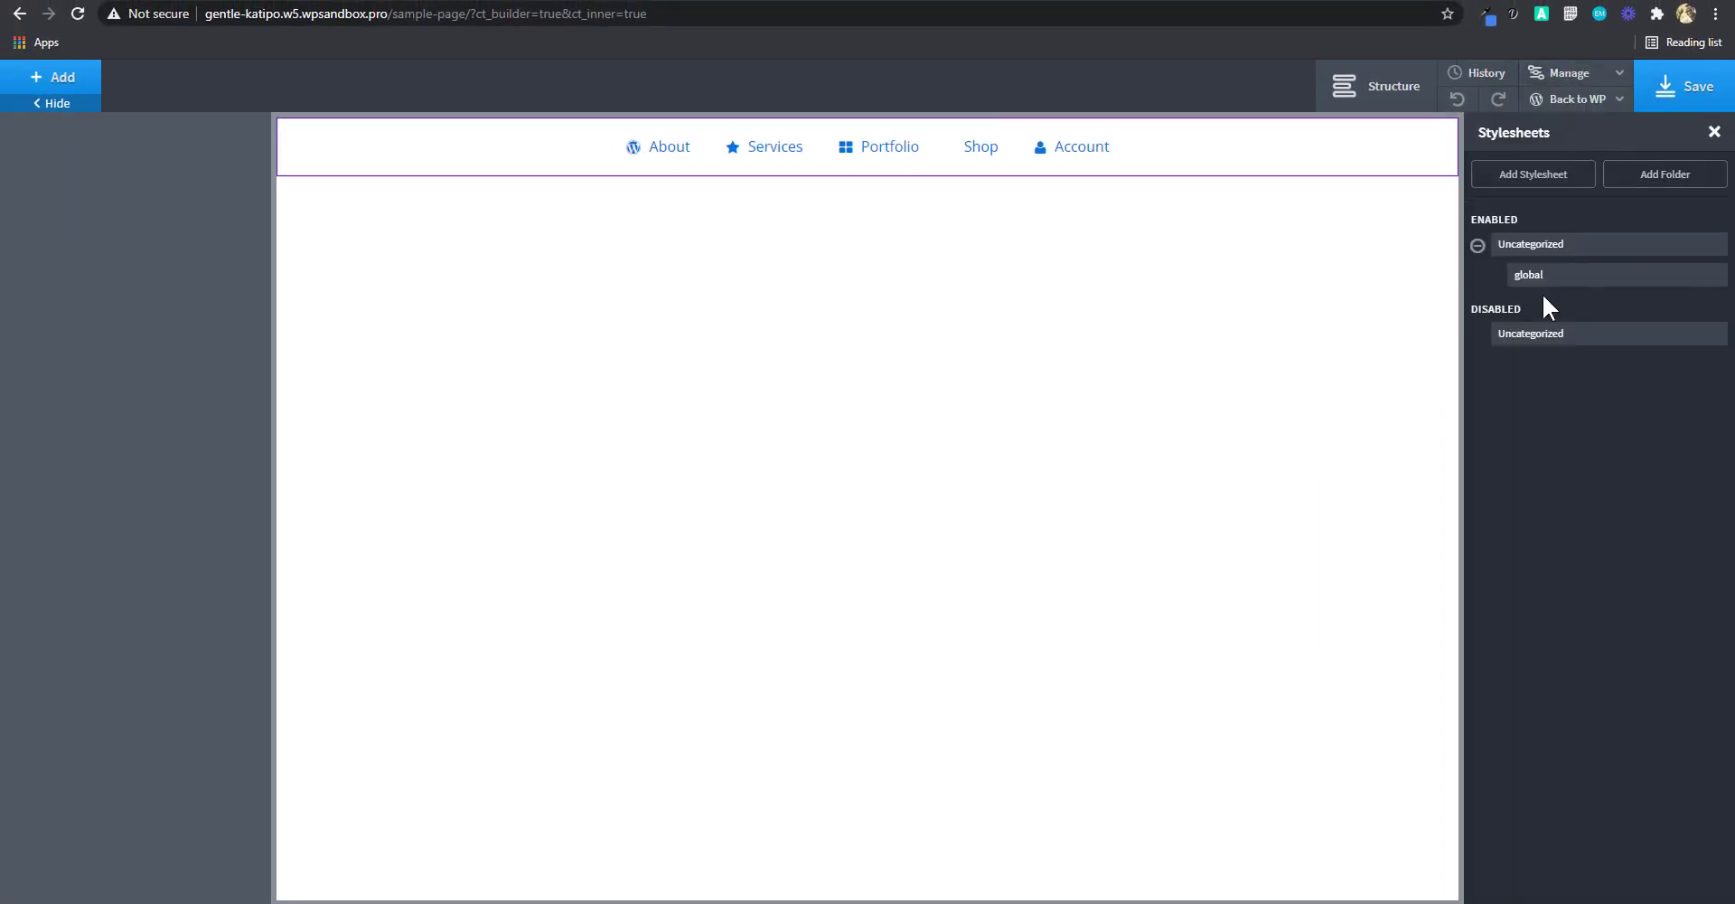
left_click(1549, 275)
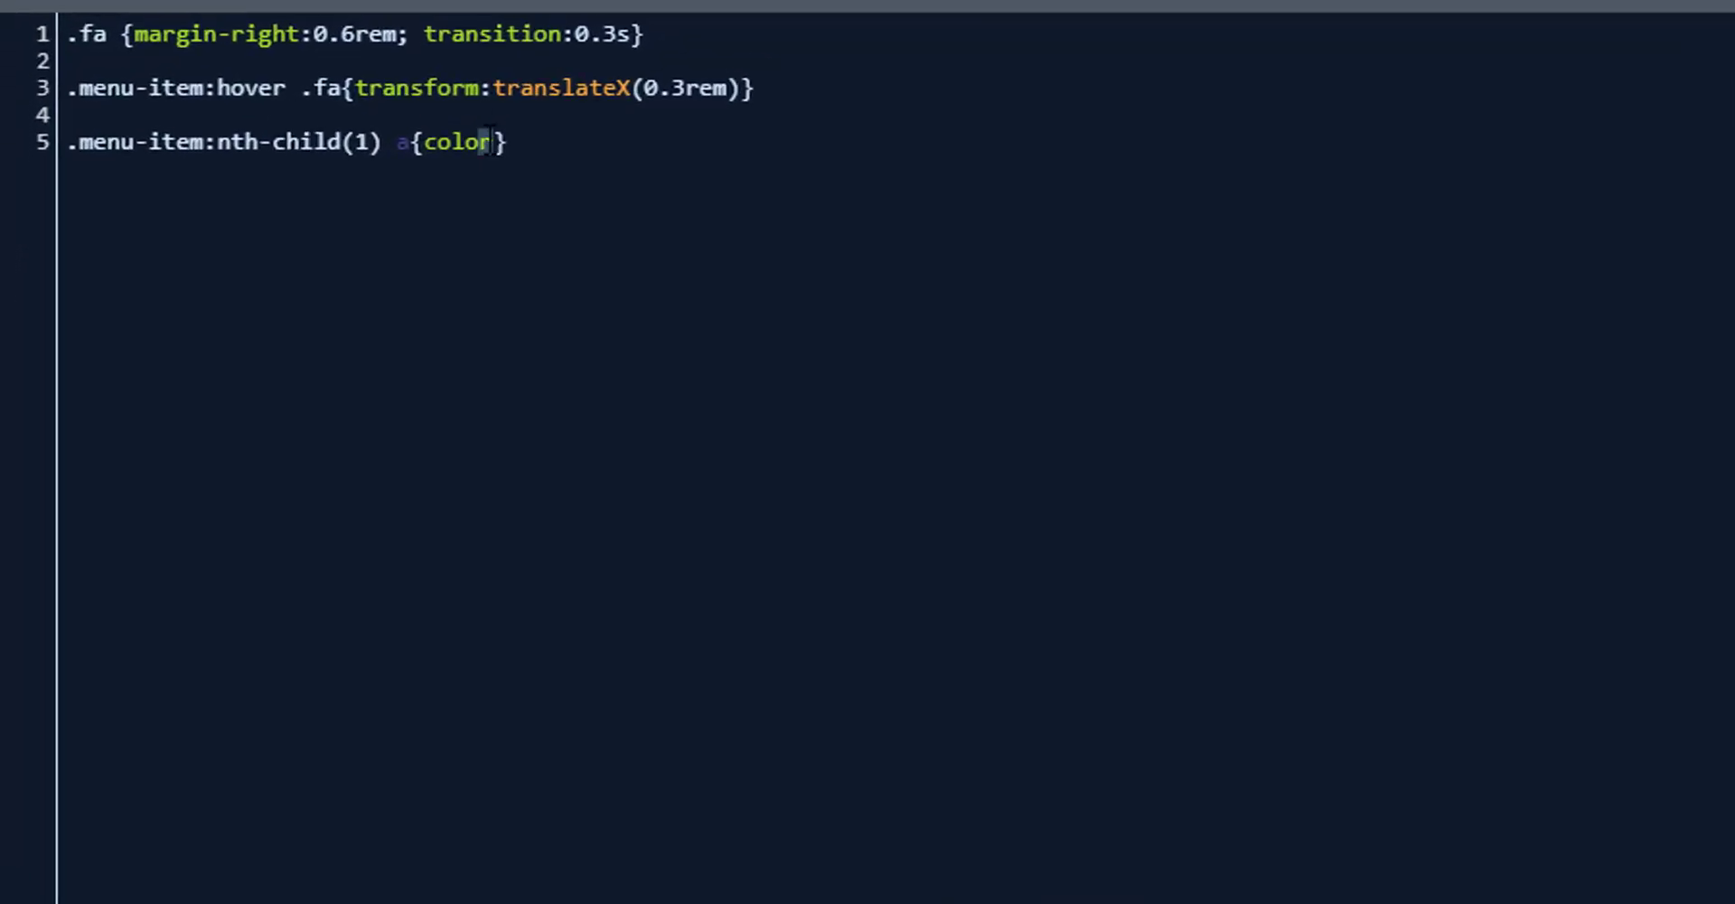
left_click(275, 300)
key("Right")
type(":")
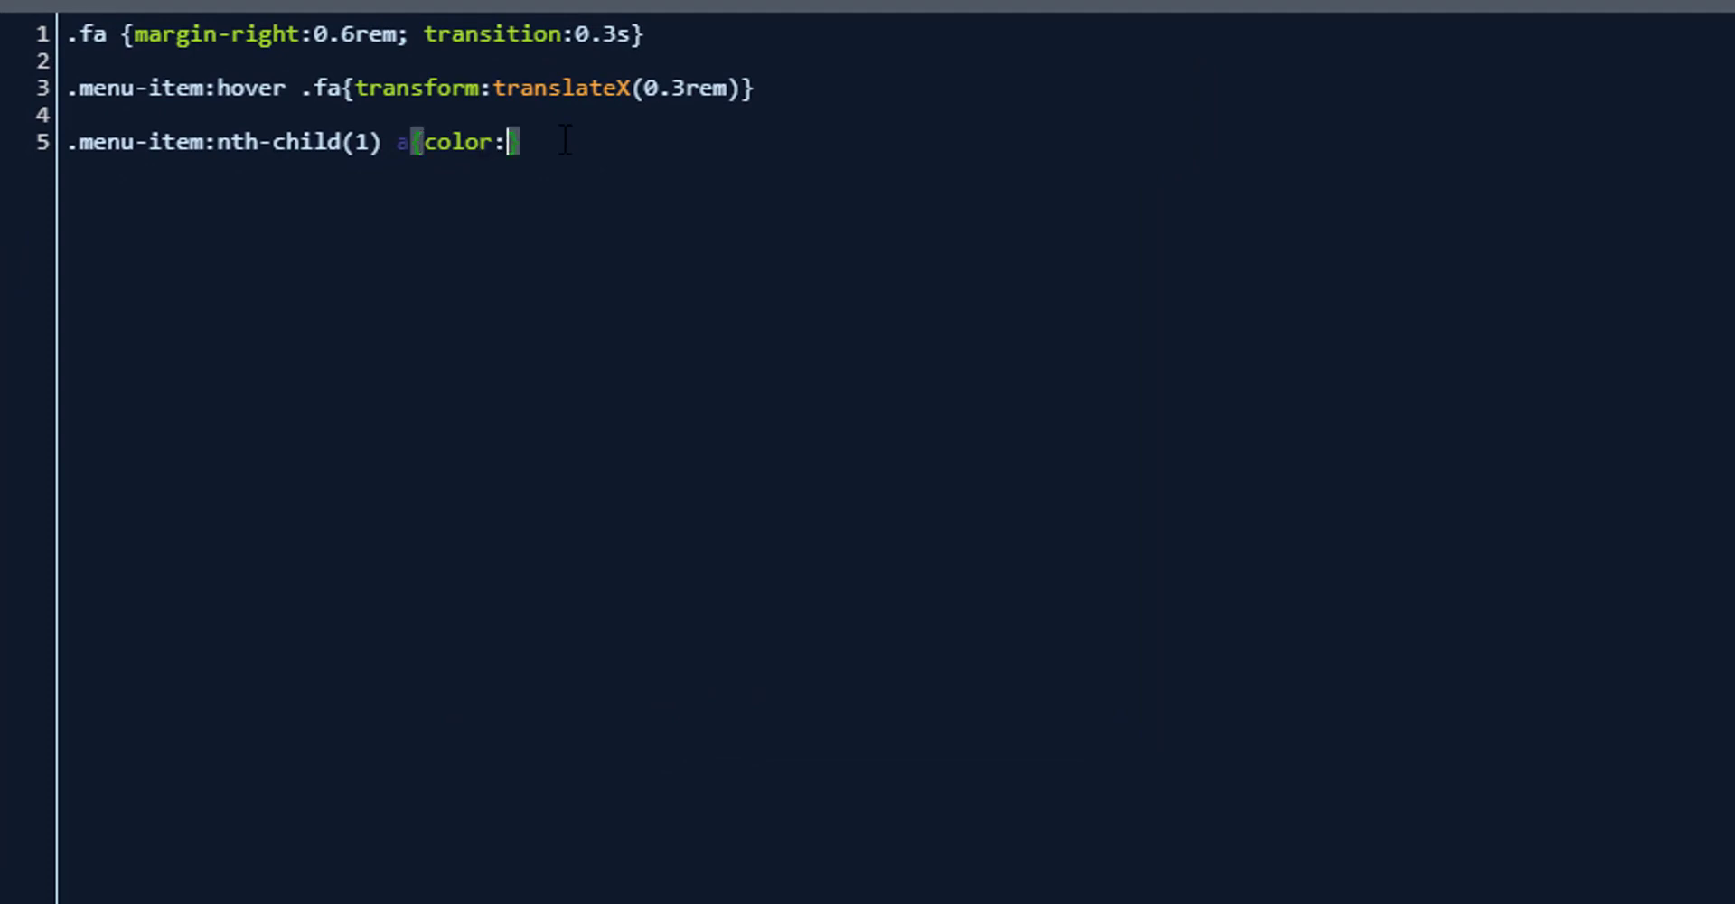
type("color(1)")
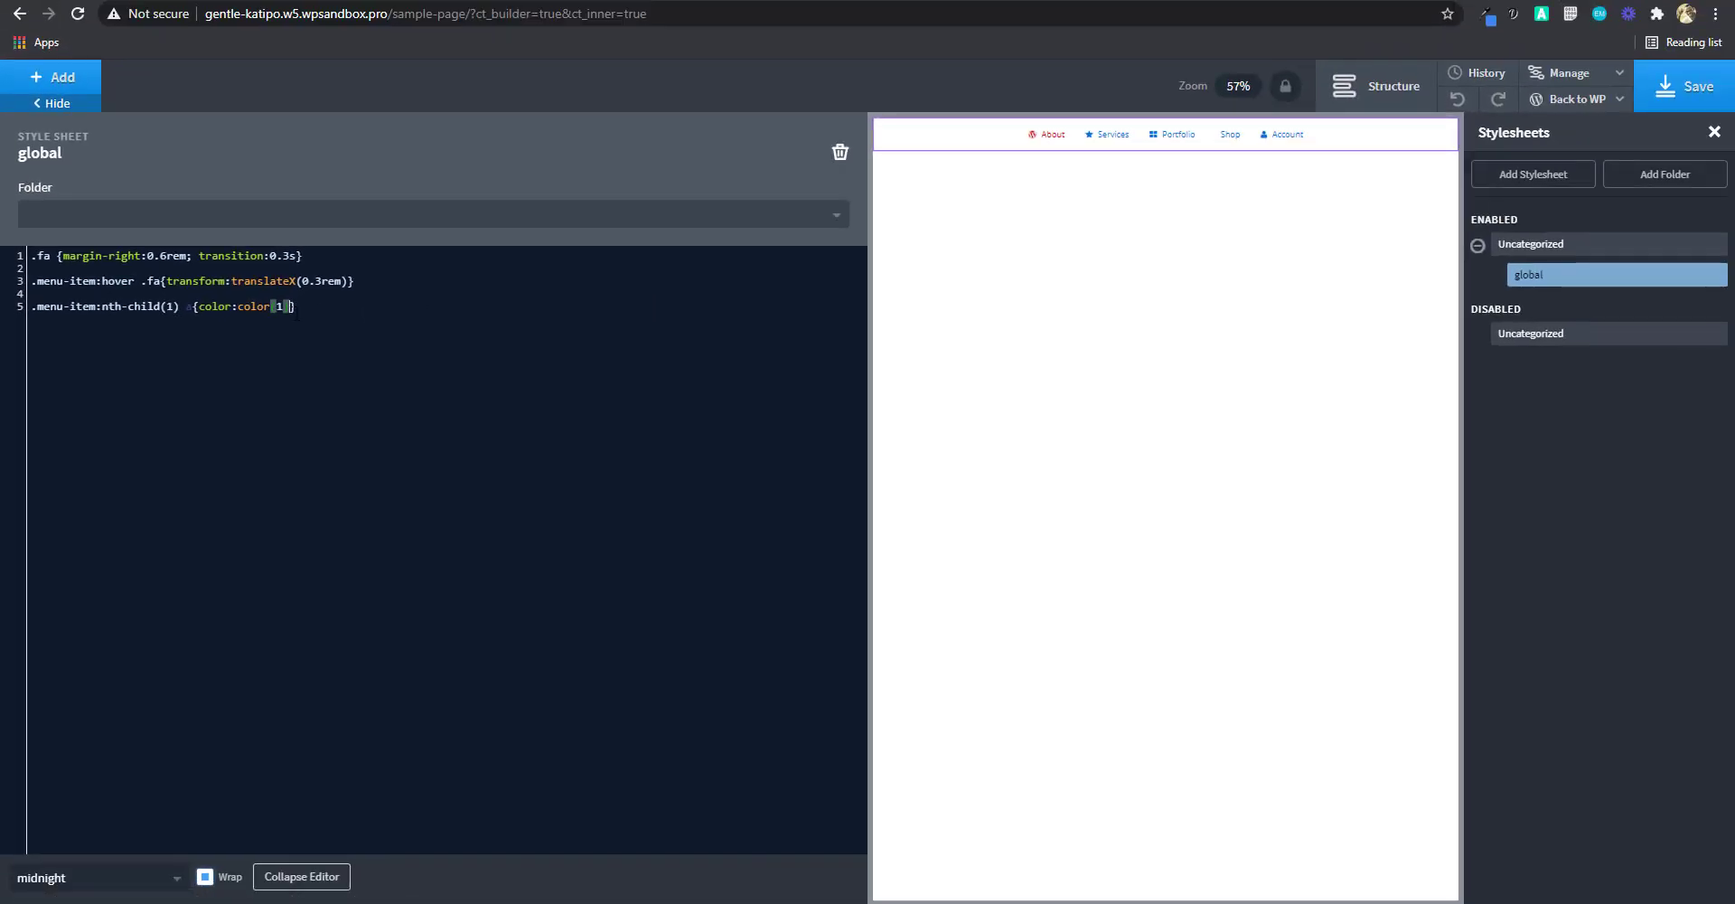
left_click(297, 309)
Show the Global Colors list alongside the stylesheet and switch the code editor theme to dracula.
left_click(1582, 78)
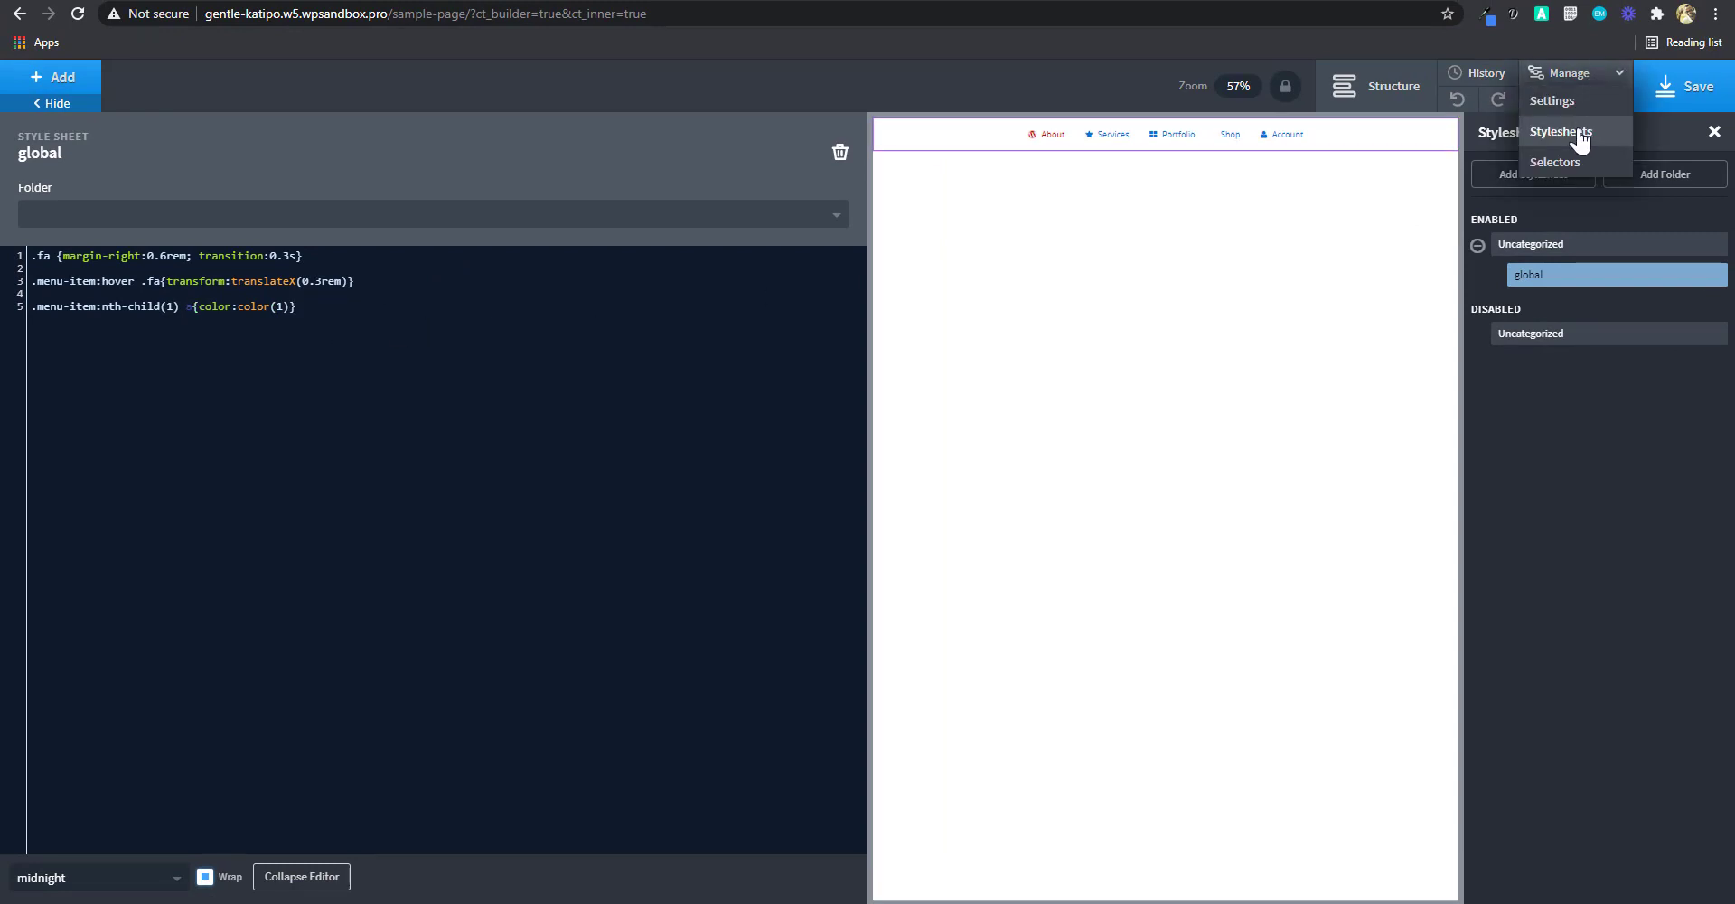
left_click(1561, 101)
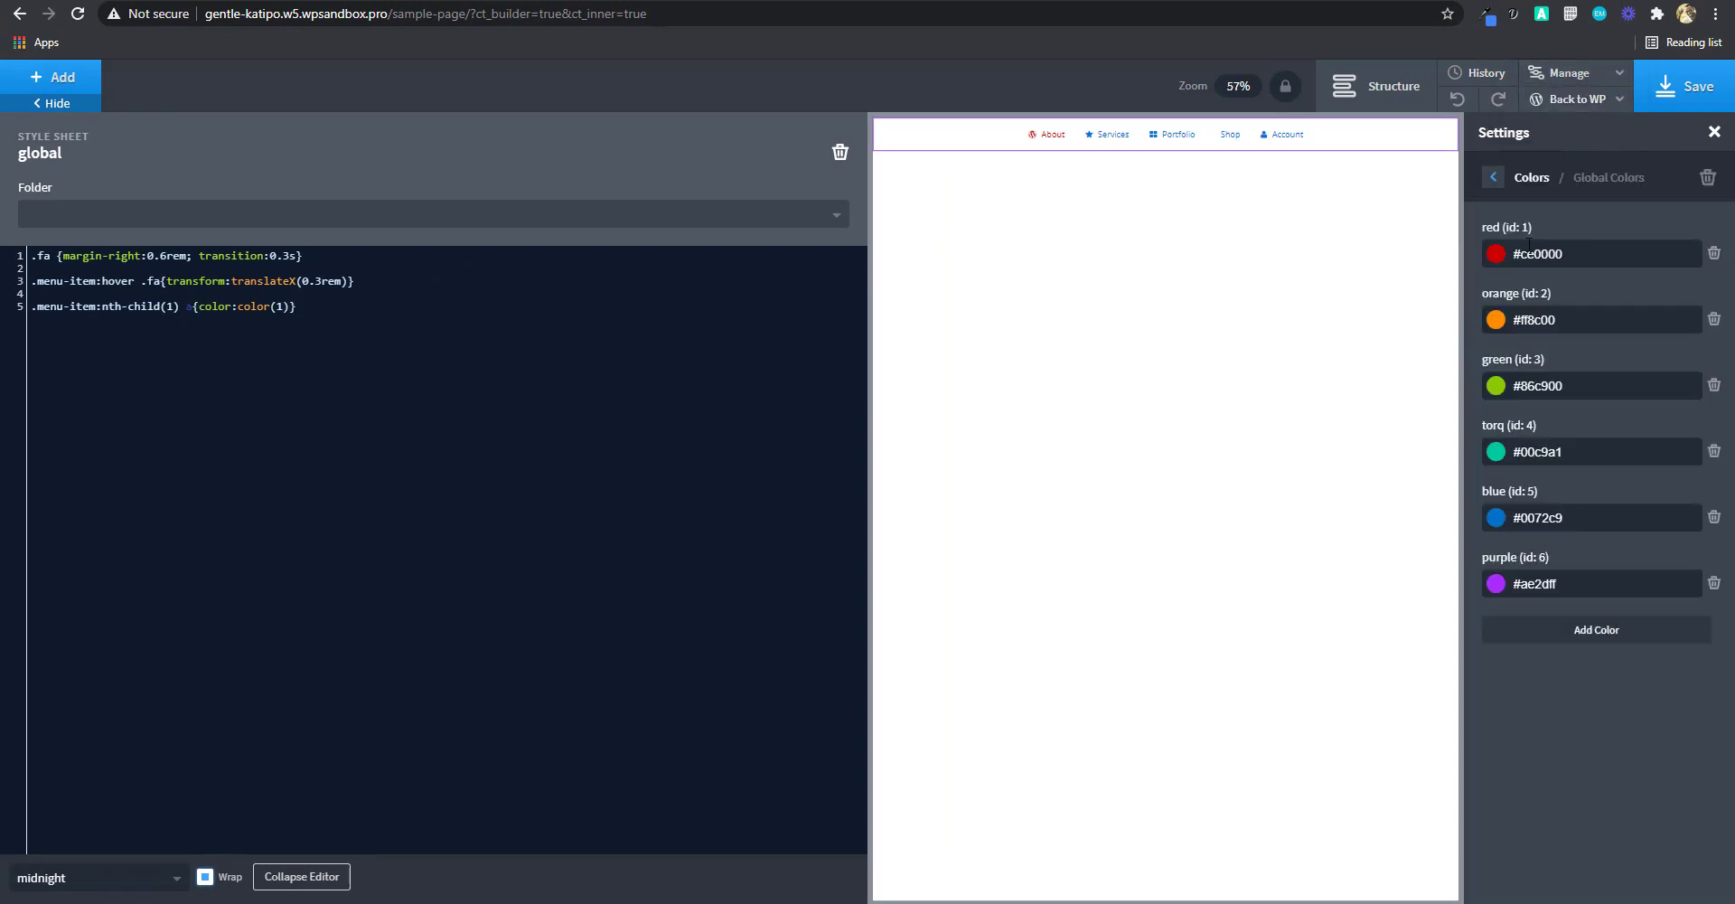
left_click(207, 328)
left_click(118, 878)
left_click(94, 806)
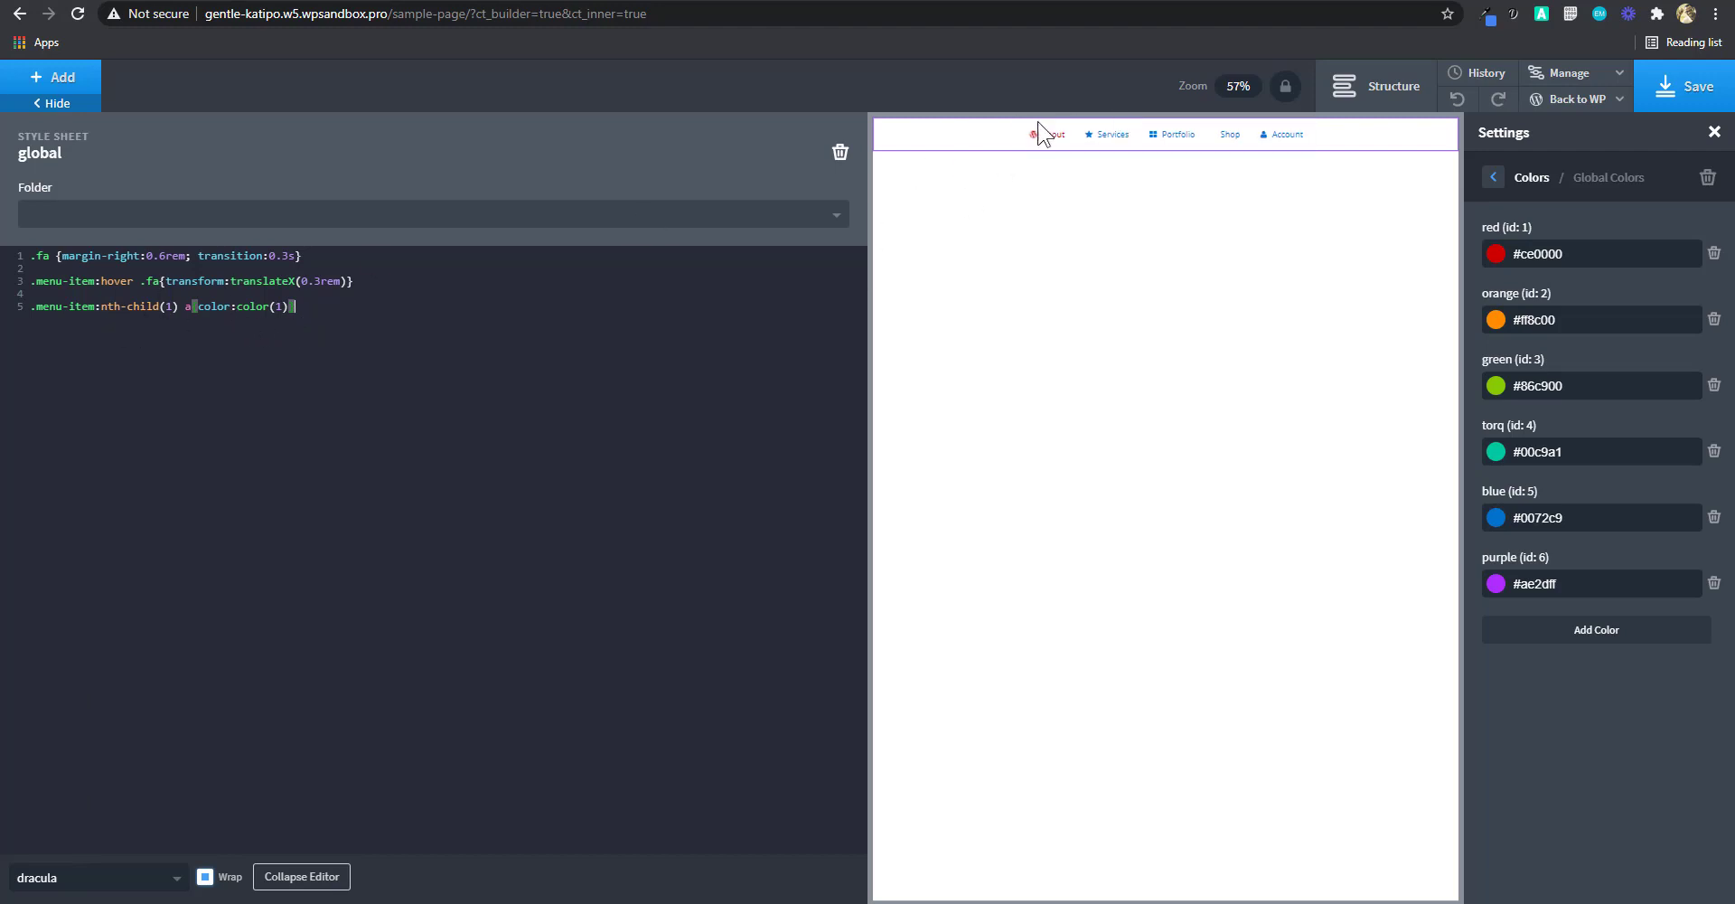
Duplicate the .menu-item:nth-child(1) a rule five times on the lines below it in the global stylesheet.
left_click_drag(314, 313, 34, 310)
key("ctrl+c")
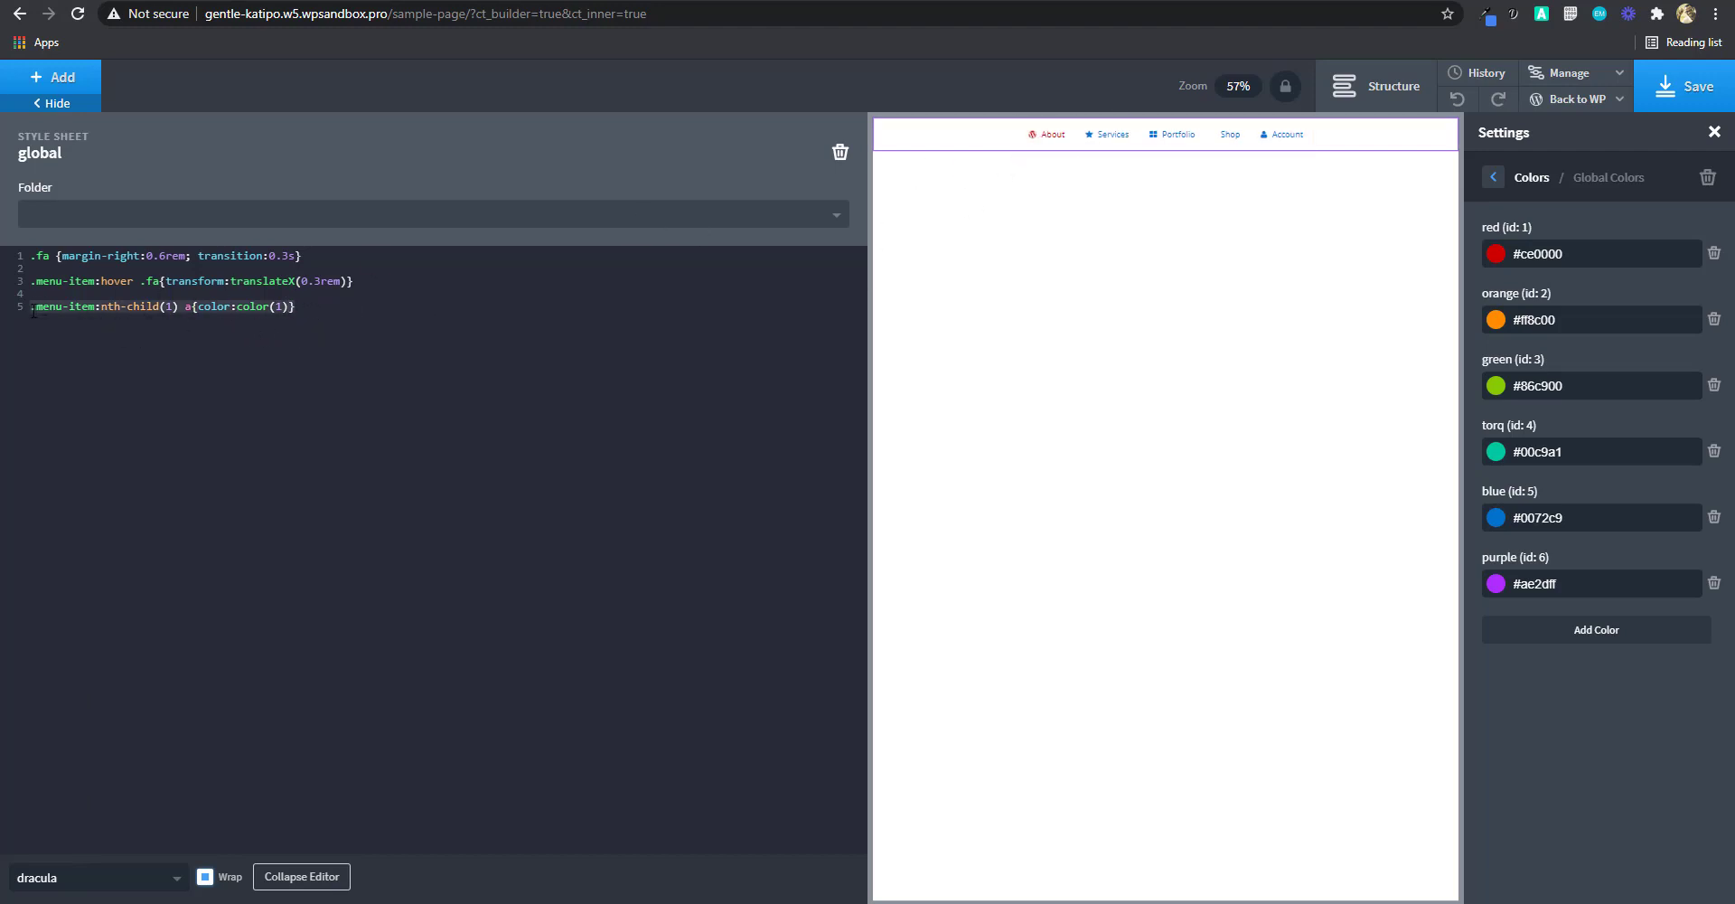
left_click(307, 305)
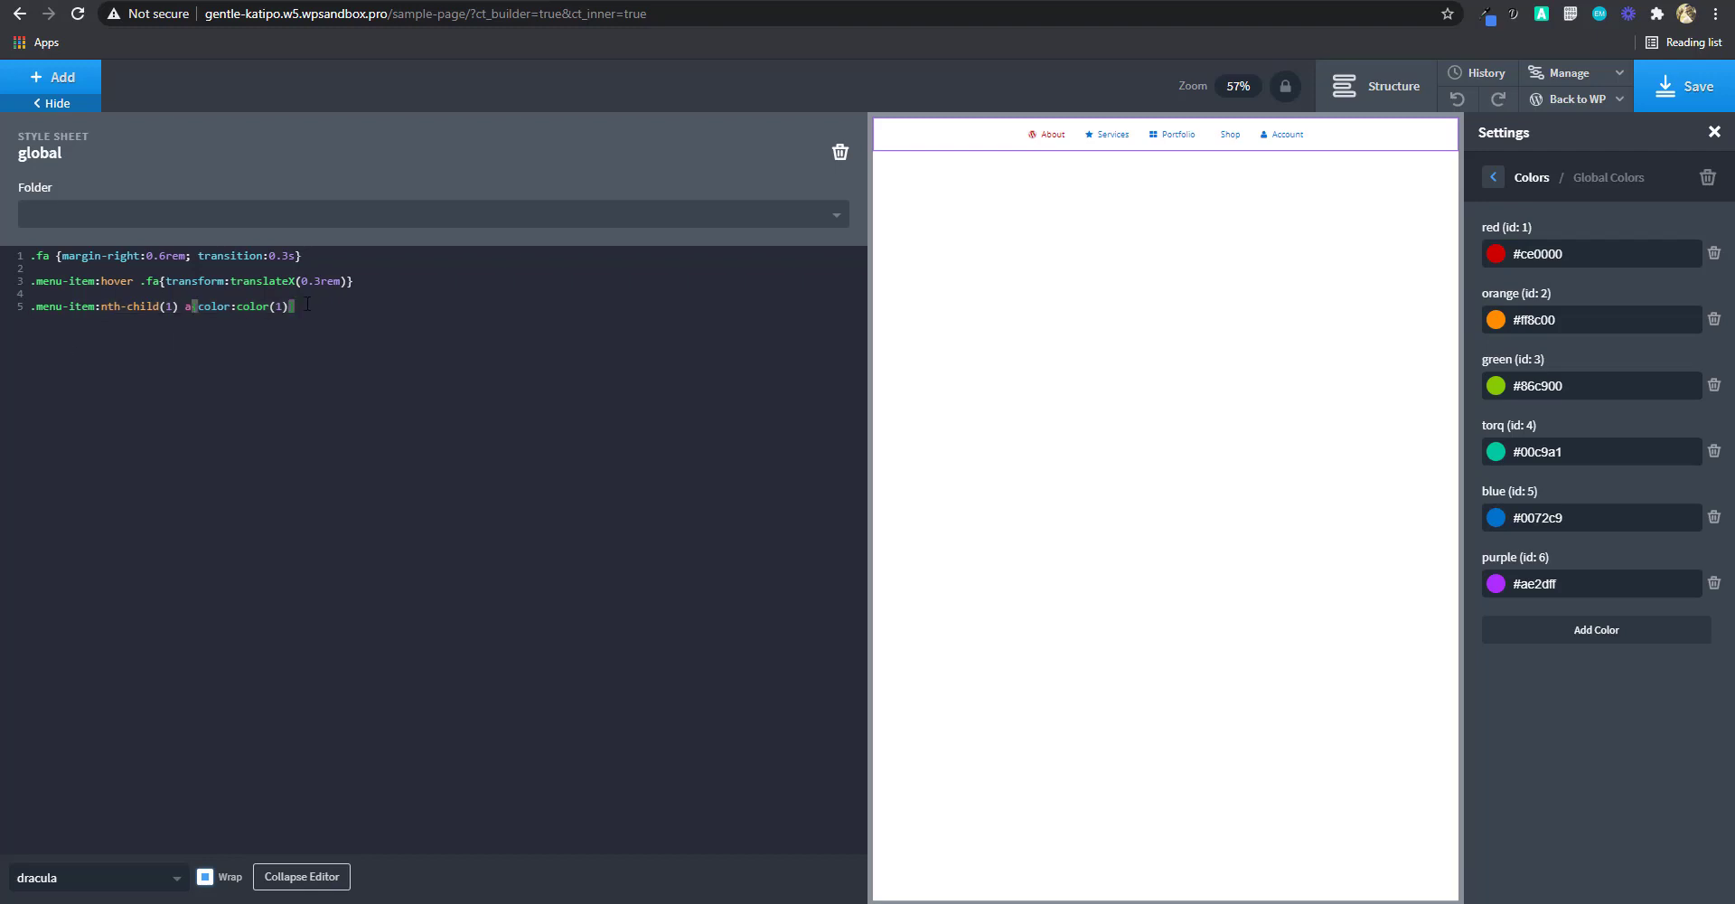
key("ctrl+v")
key("ctrl+v")
key("ctrl+v")
key("ctrl+v")
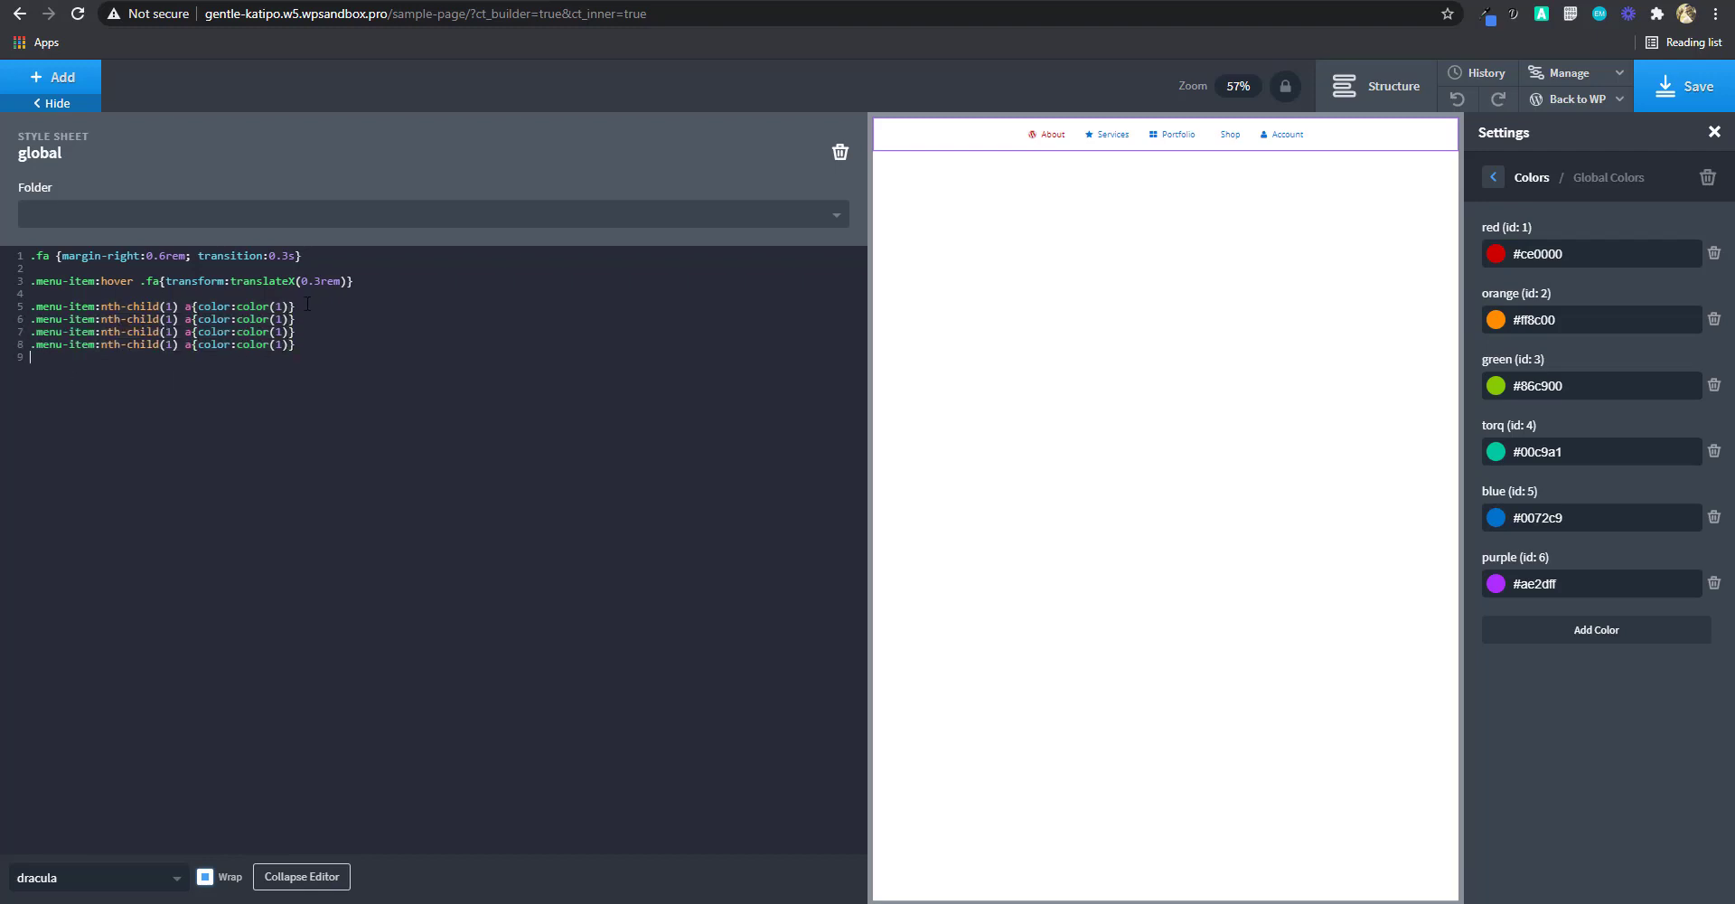
key("ctrl+v")
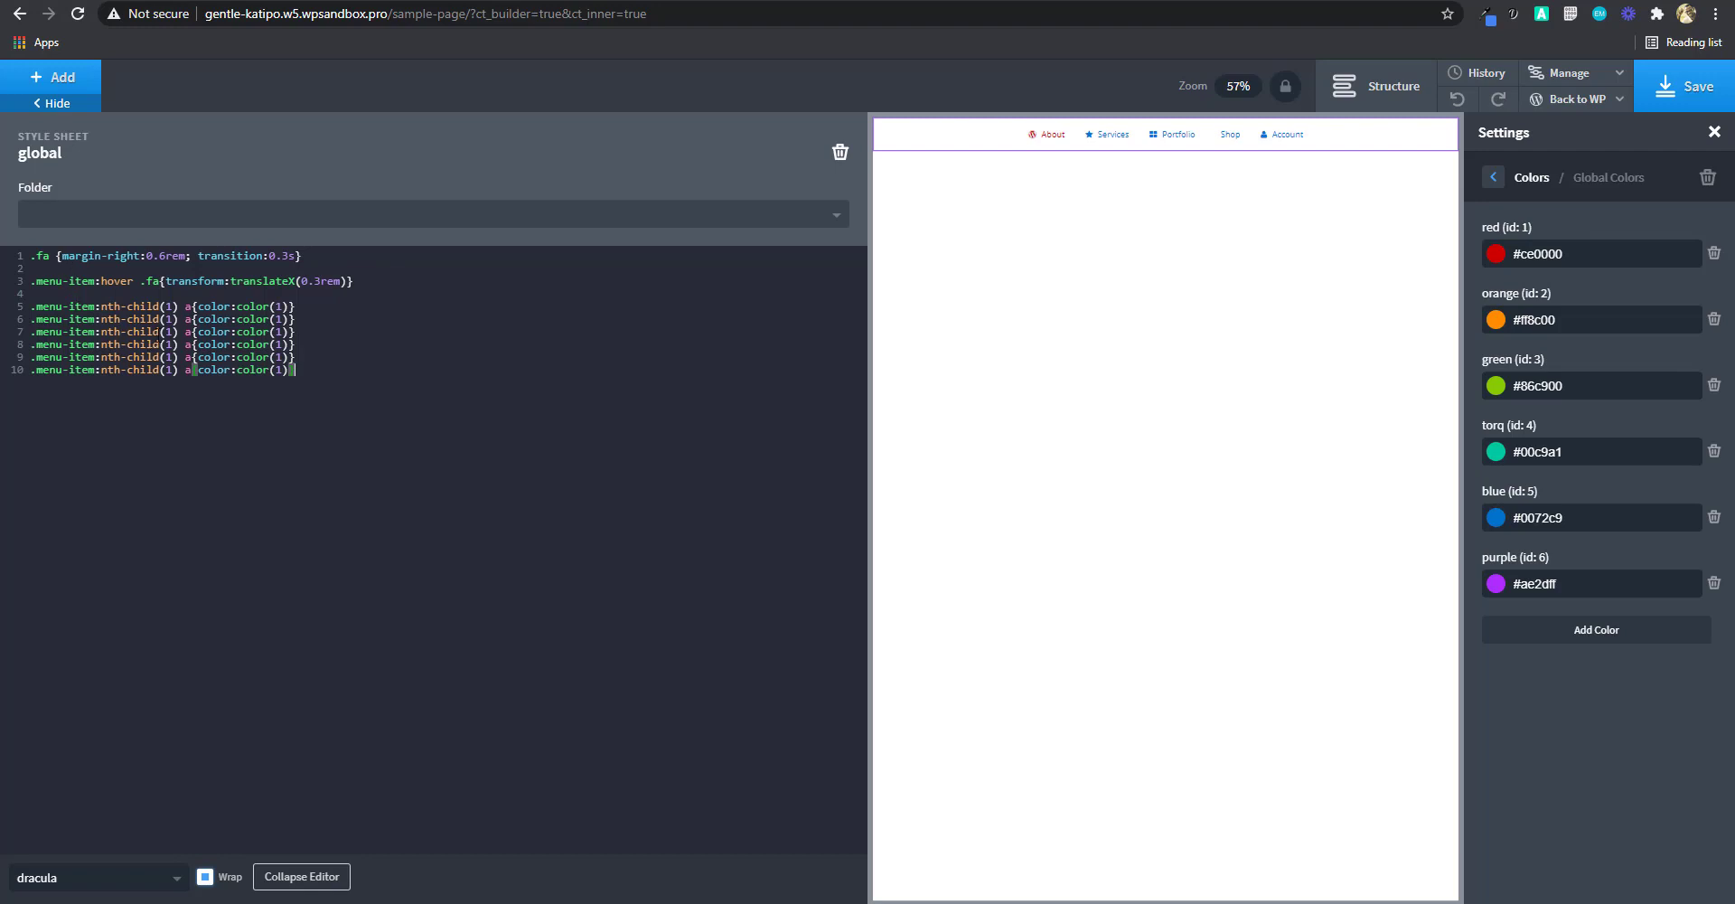
Renumber the nth-child selectors of the five duplicated rules as 2, 3, 4, 5 and 6.
left_click(167, 319)
double_click(168, 332)
type("3")
double_click(167, 345)
type("4")
left_click(169, 357)
type("5")
left_click(167, 370)
type("6")
Set the color values of the five duplicated rules to color(2), color(3), color(4), color(5) and color(6).
left_click(268, 392)
double_click(279, 318)
type("2")
double_click(279, 331)
type("3")
left_click(279, 345)
type("4")
double_click(280, 357)
type("5")
double_click(282, 370)
type("6")
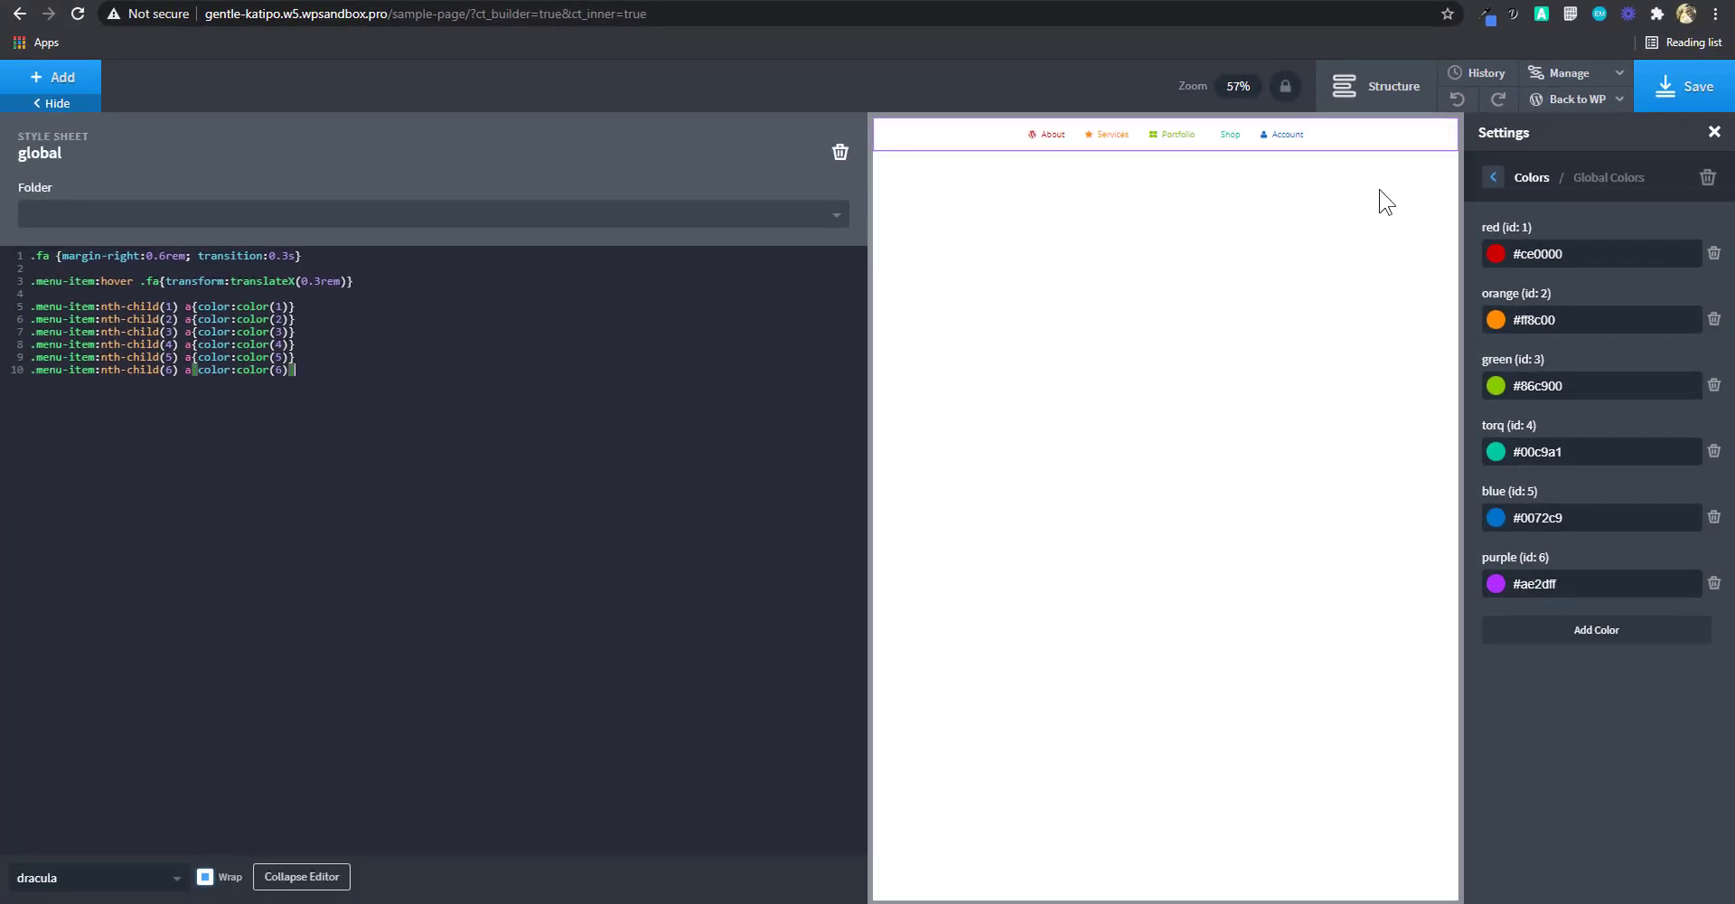
Save the builder changes, reload the sample page's frontend, and close the developer tools.
left_click(1705, 90)
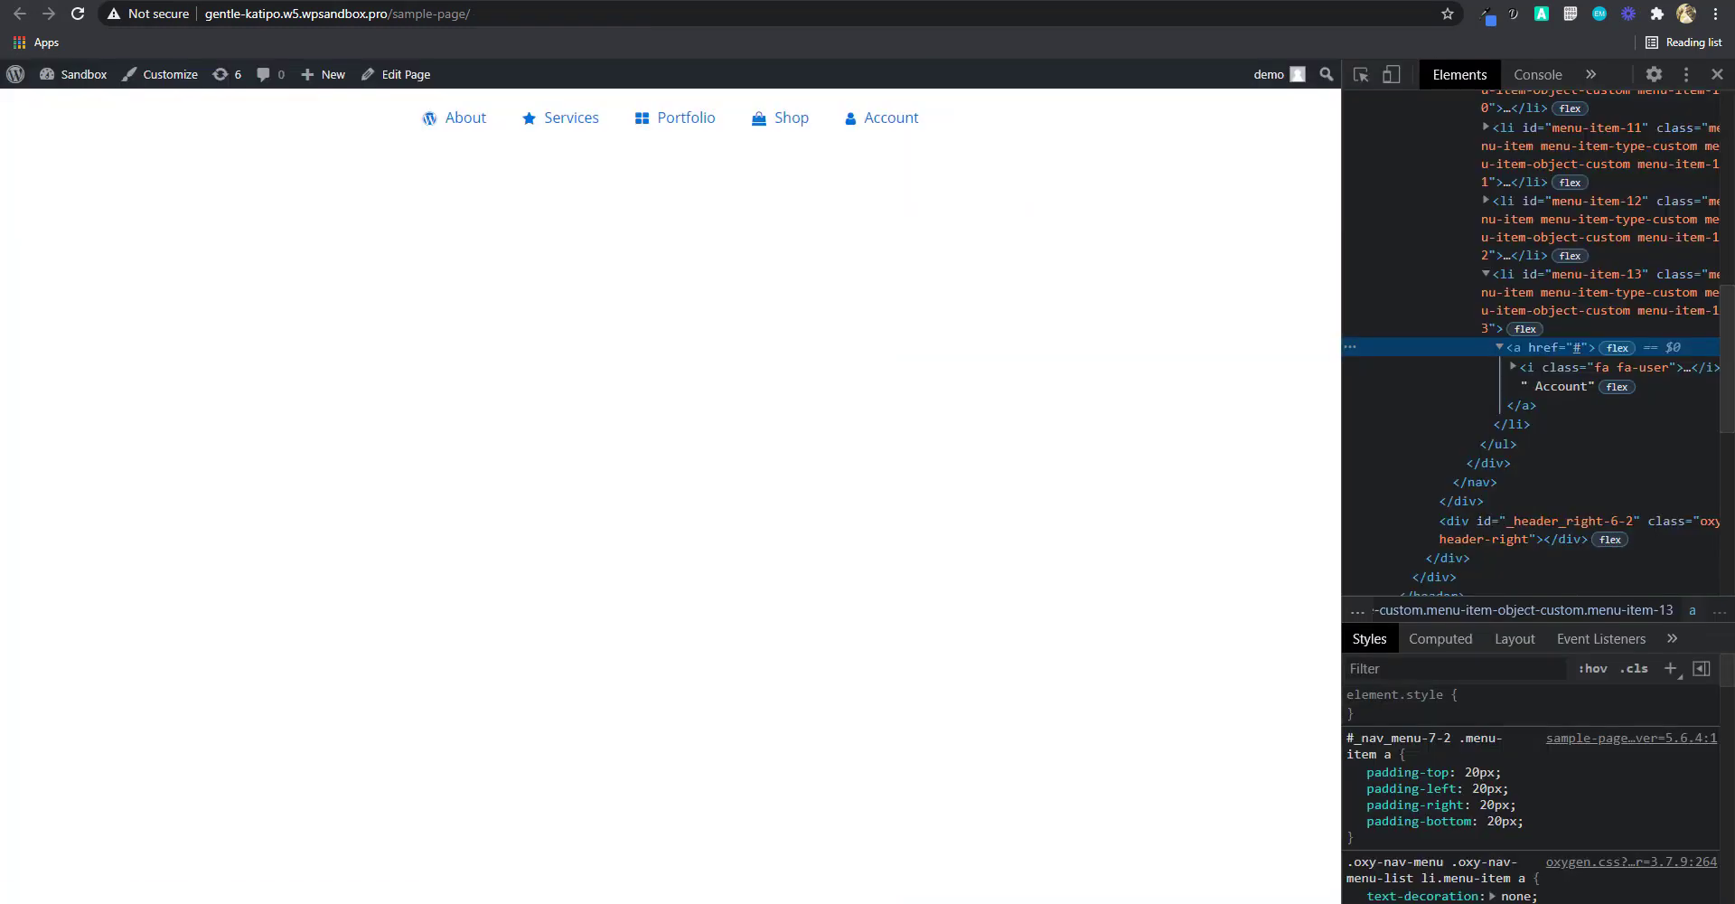
key("F5")
key("F12")
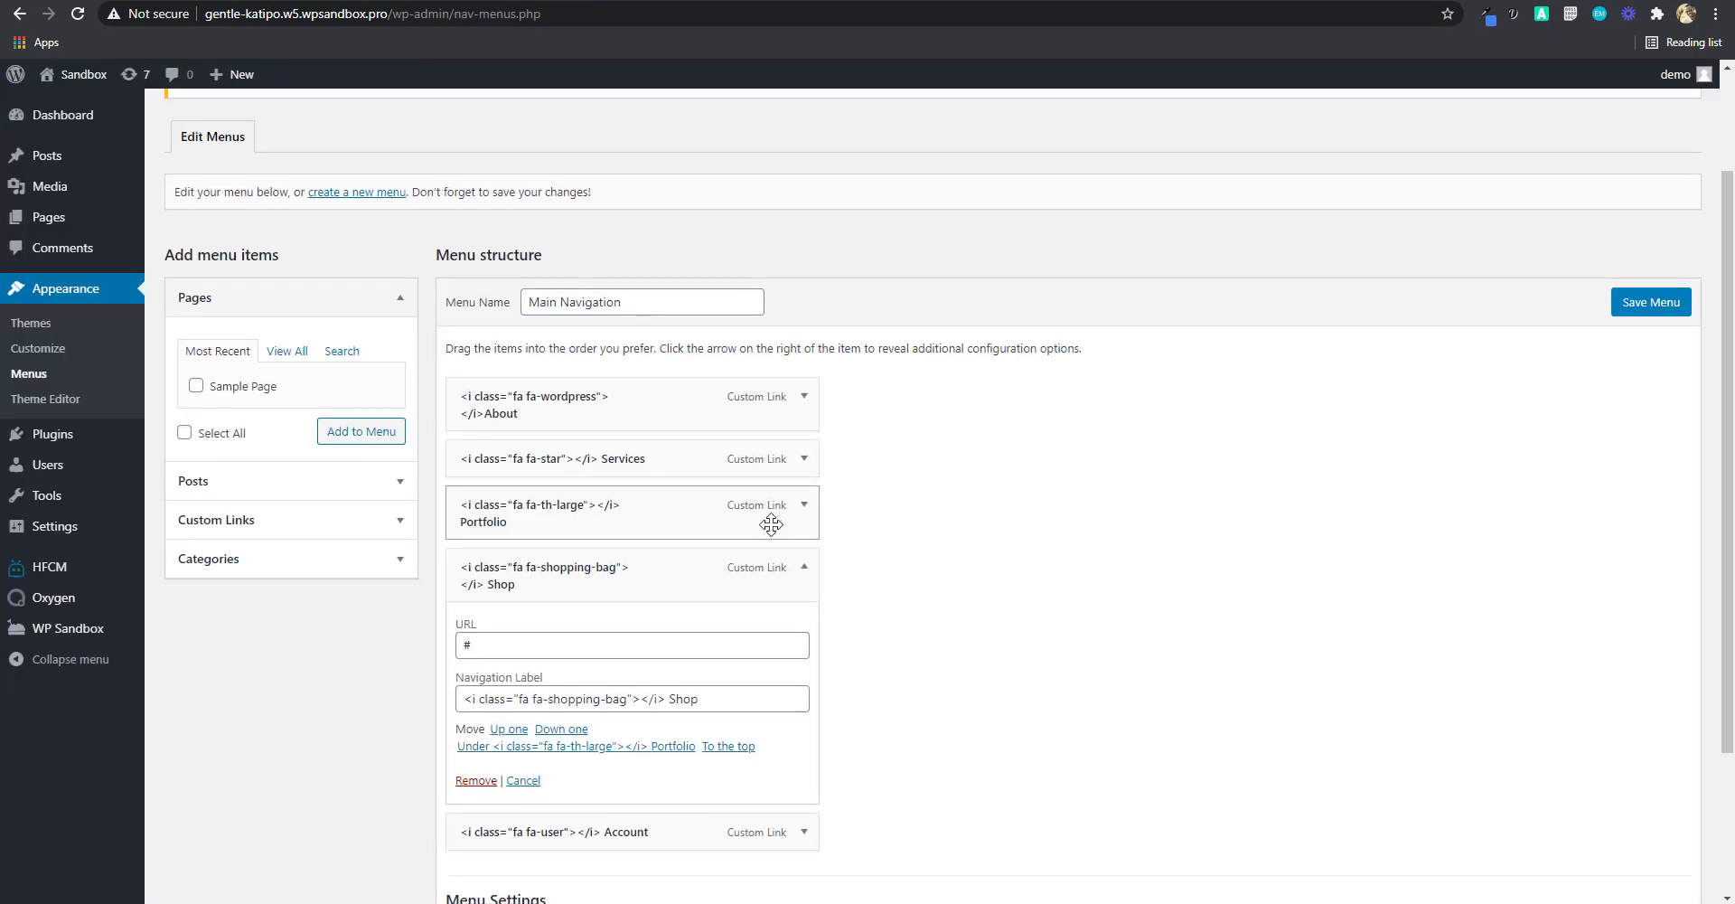
In the WordPress admin, add Sample Page to the Main Navigation menu and expand the new item.
scroll(777, 511, "down", 2)
left_click(800, 376)
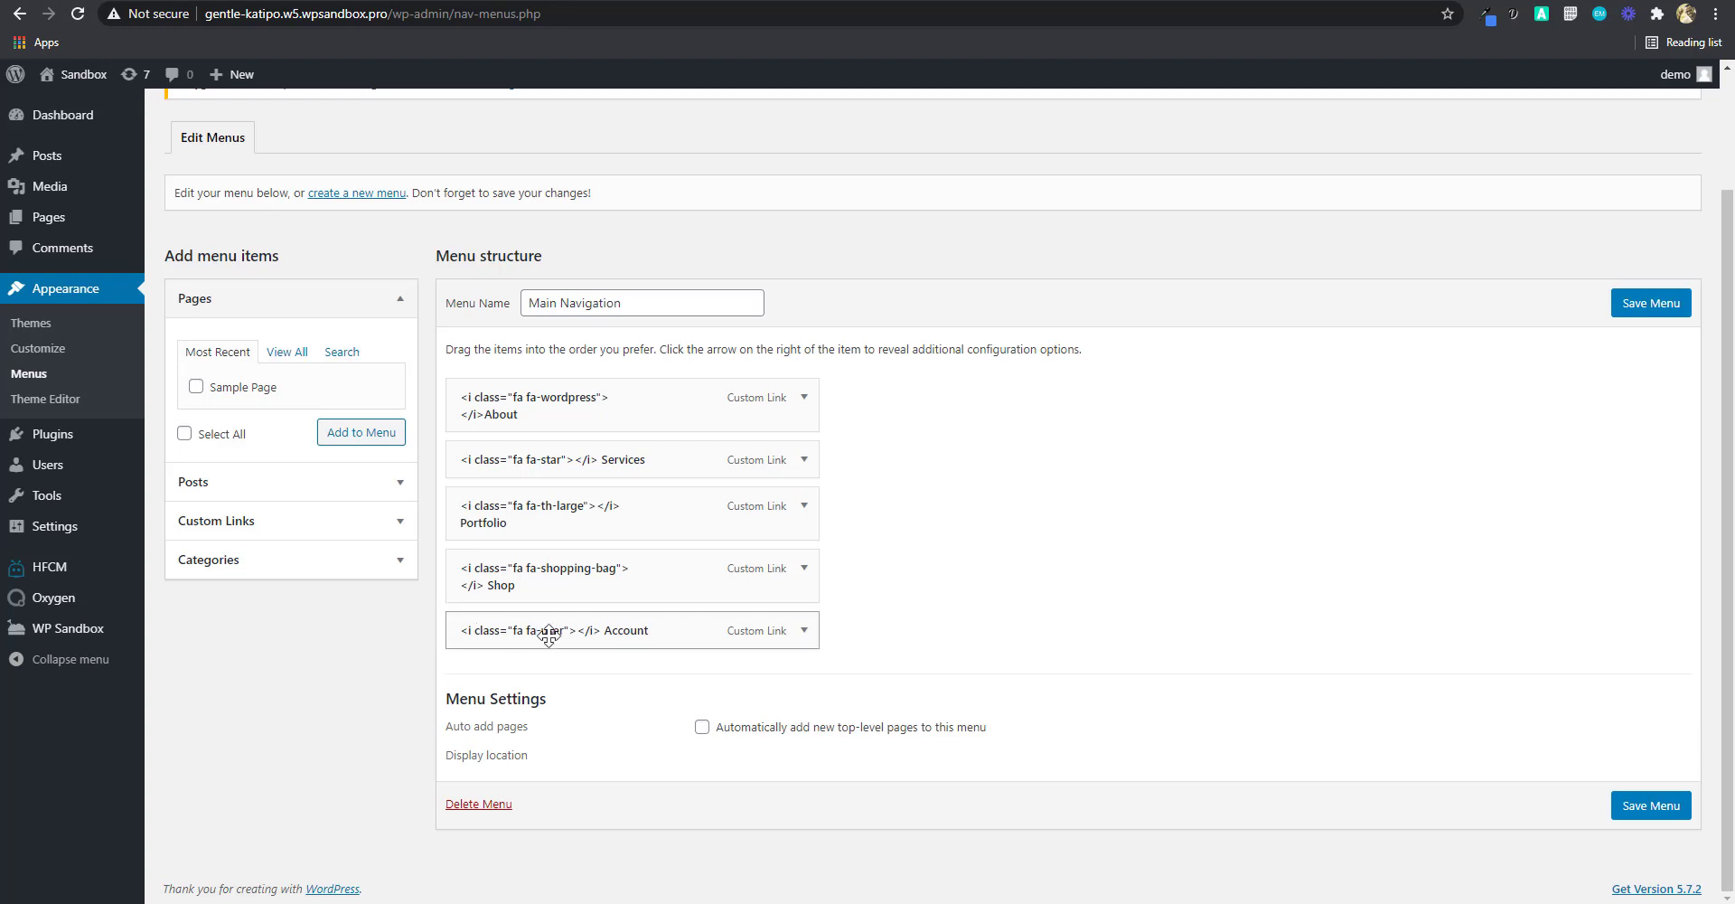
left_click(197, 388)
left_click(358, 433)
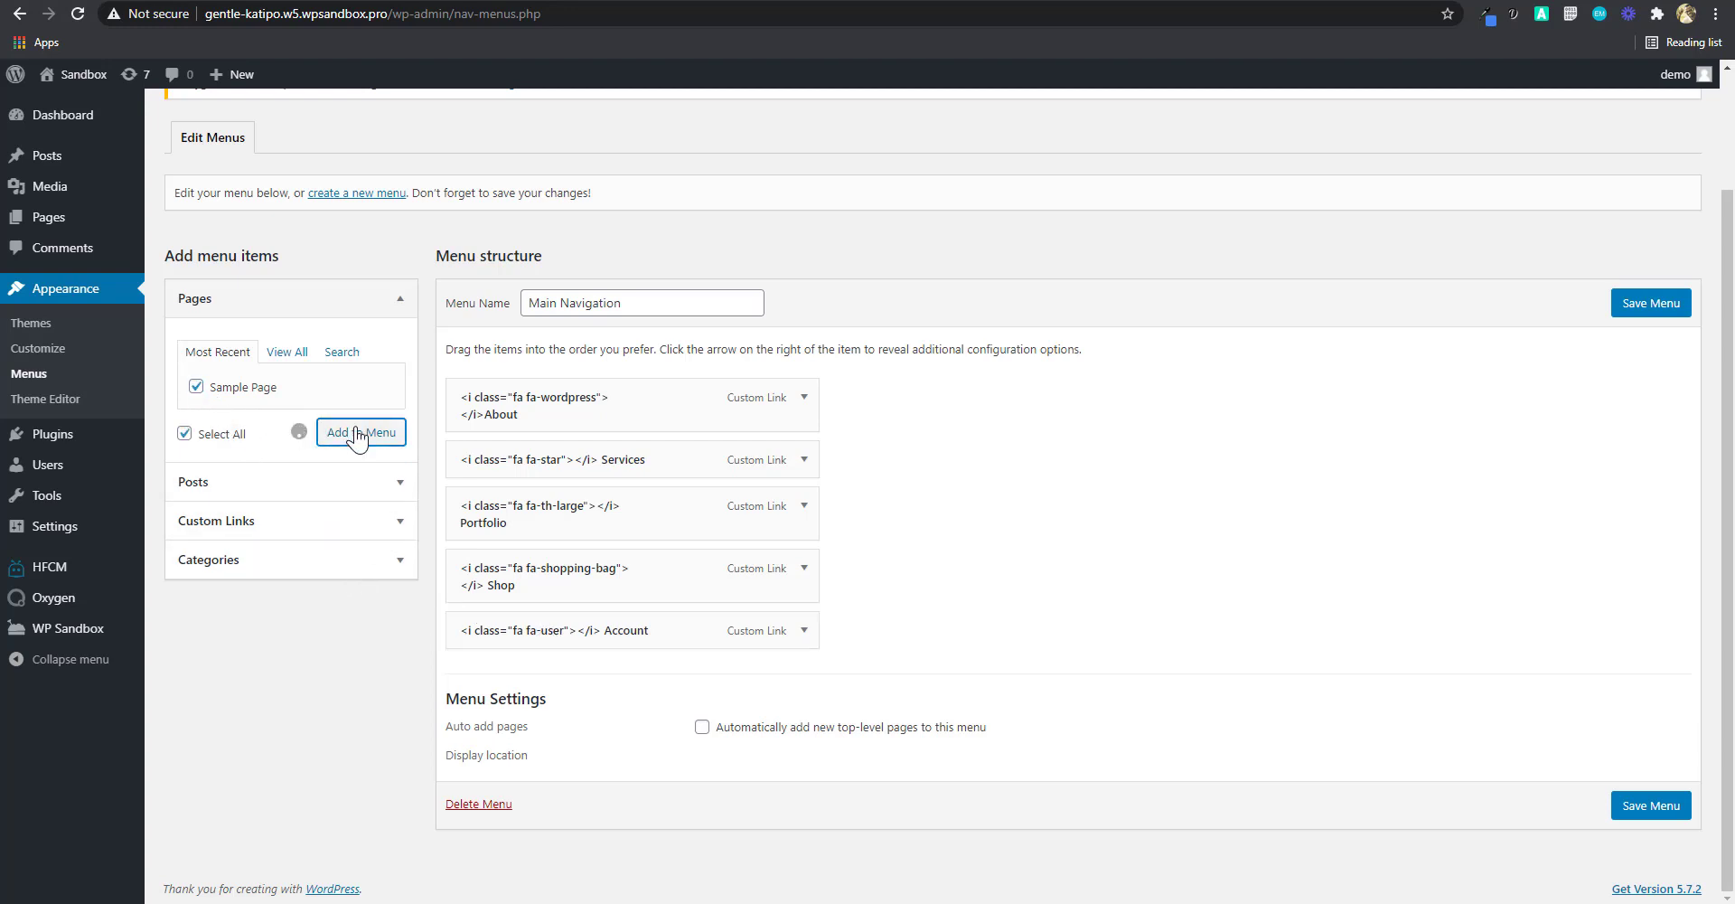
left_click(803, 678)
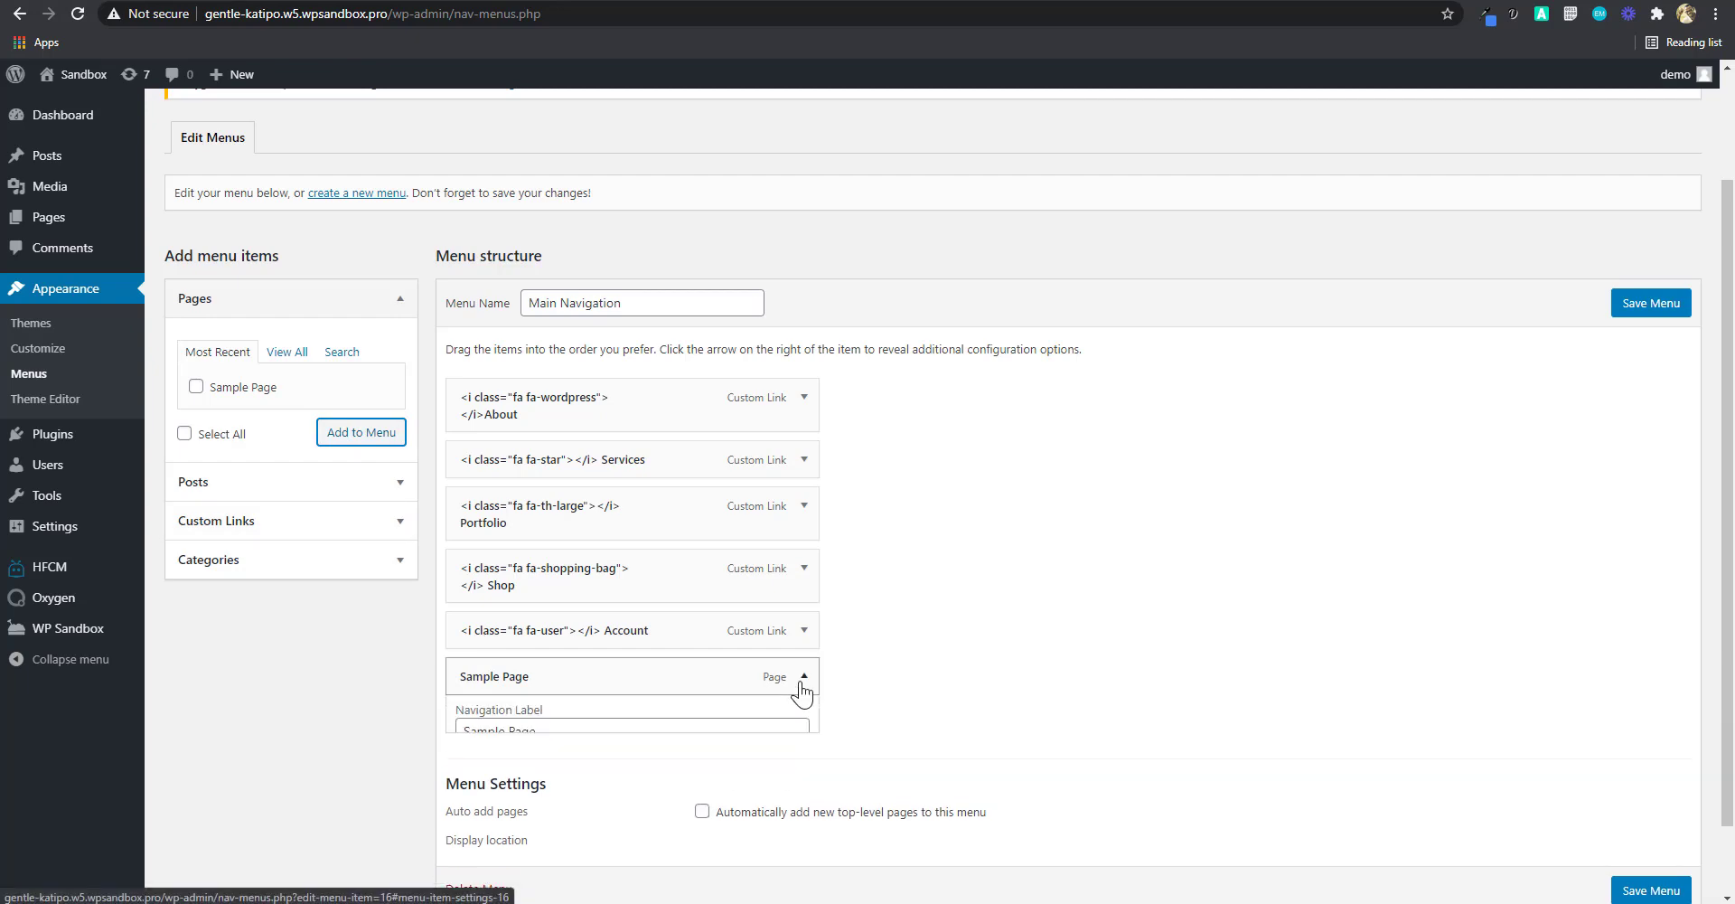
In the Font Awesome cheat sheet, clear the icon search and copy the HTML tag of the fa-heart icon.
key("ctrl+Tab")
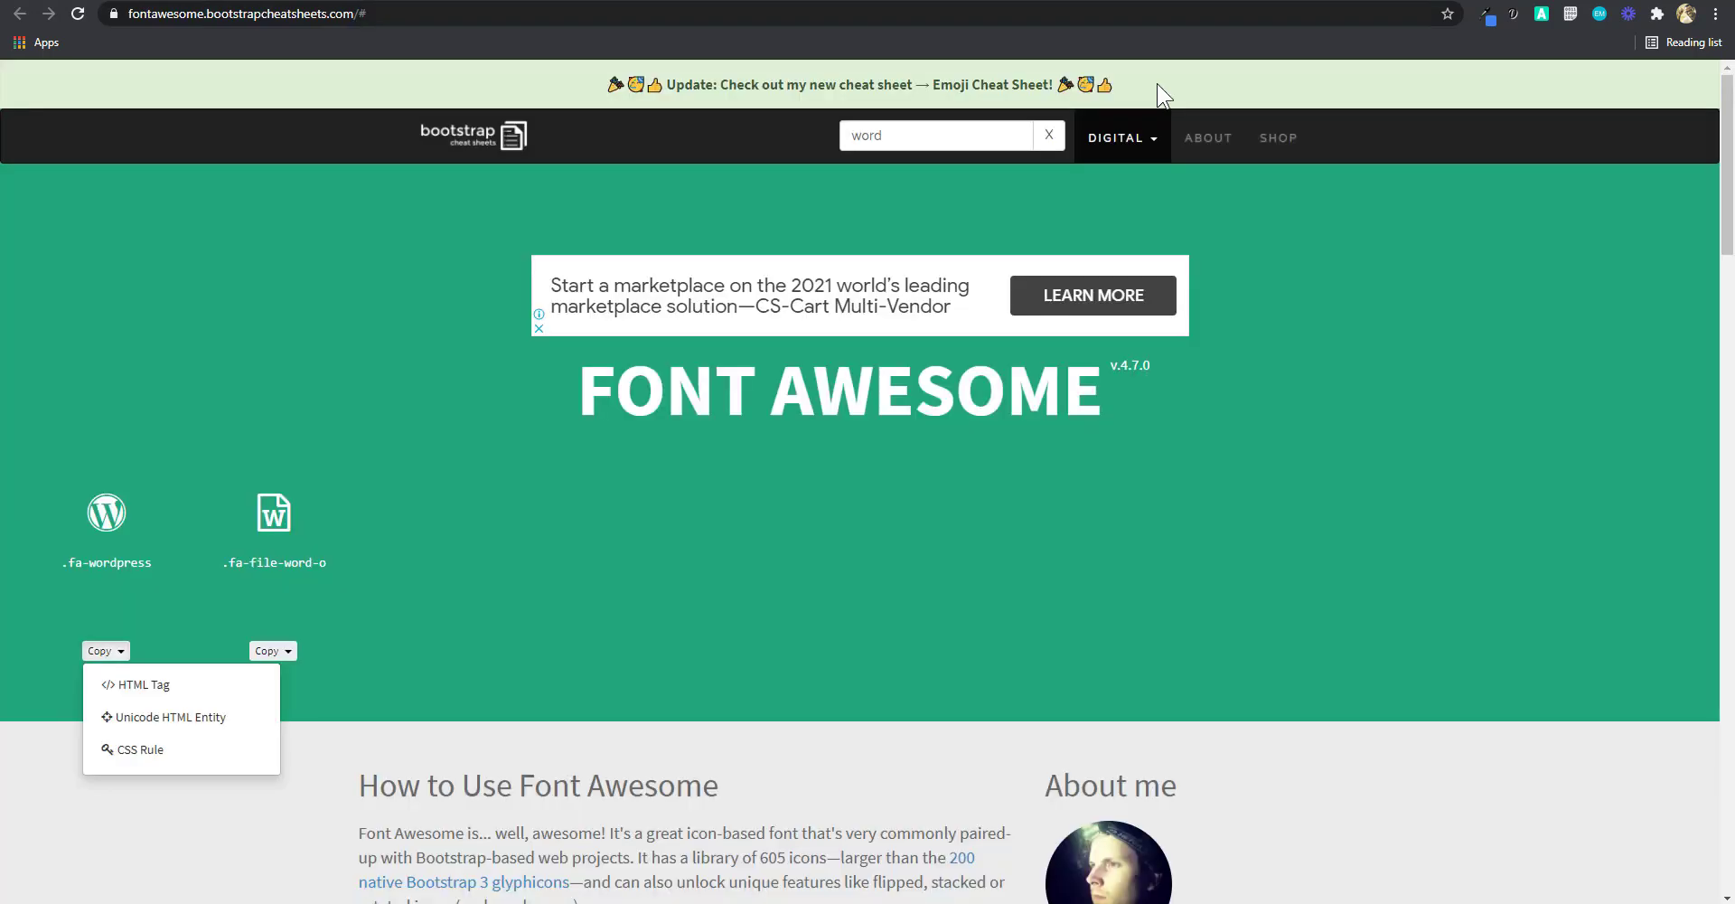
scroll(925, 473, "down", 2)
scroll(1076, 275, "up", 3)
left_click(1048, 135)
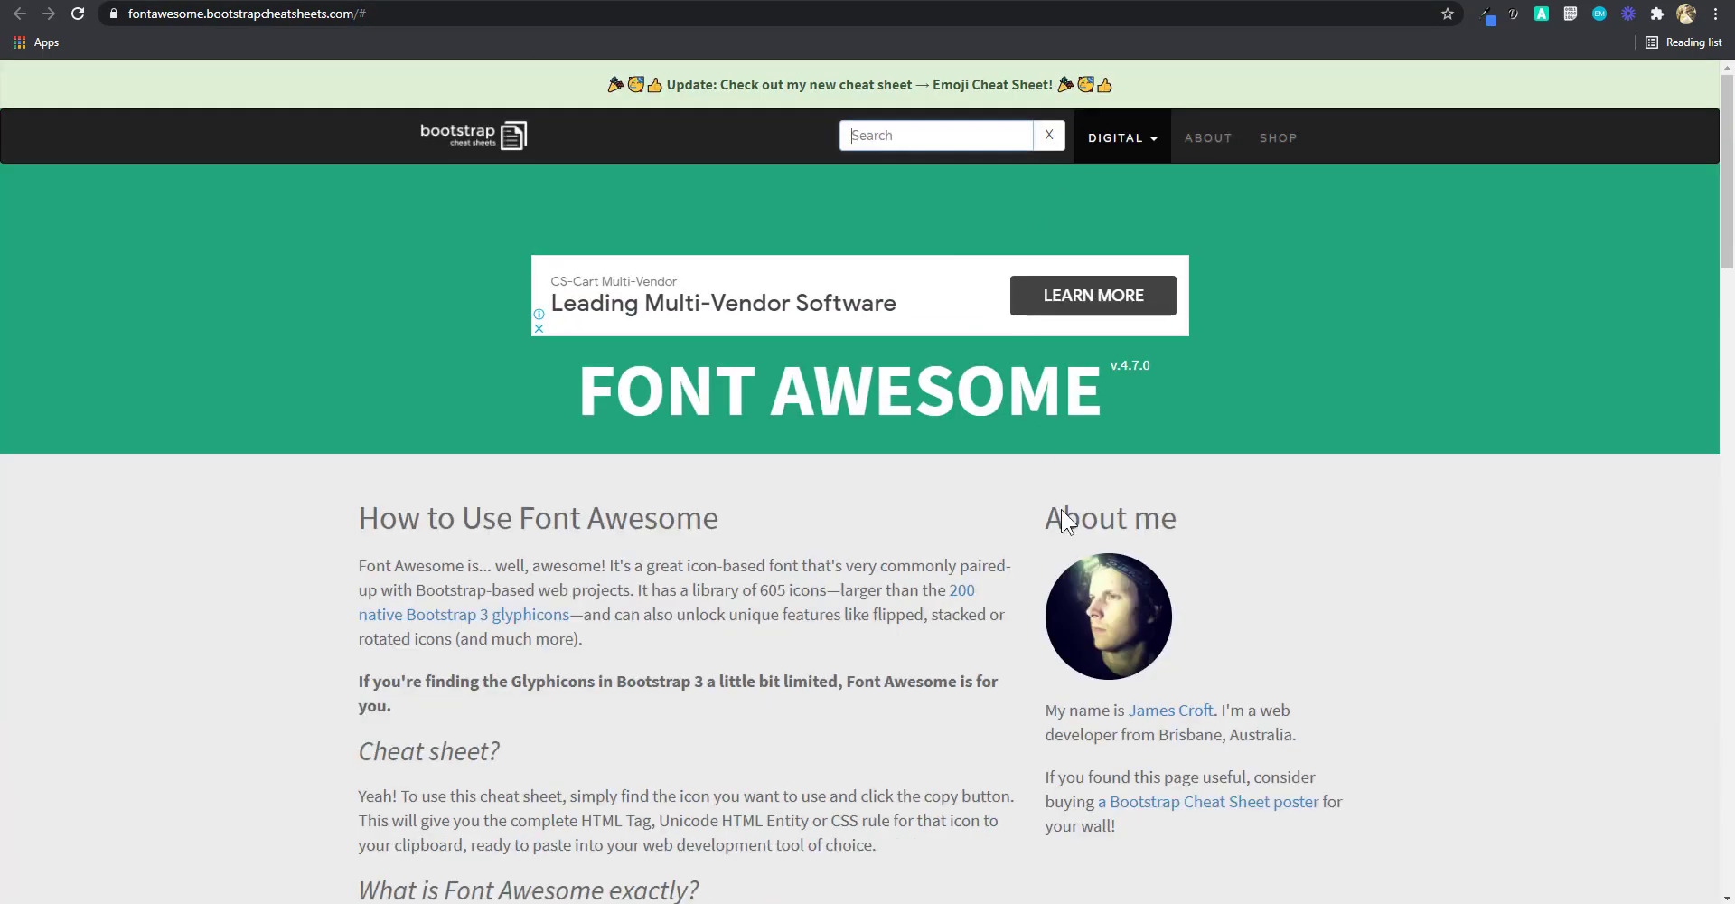
scroll(1053, 542, "down", 3)
left_click(777, 380)
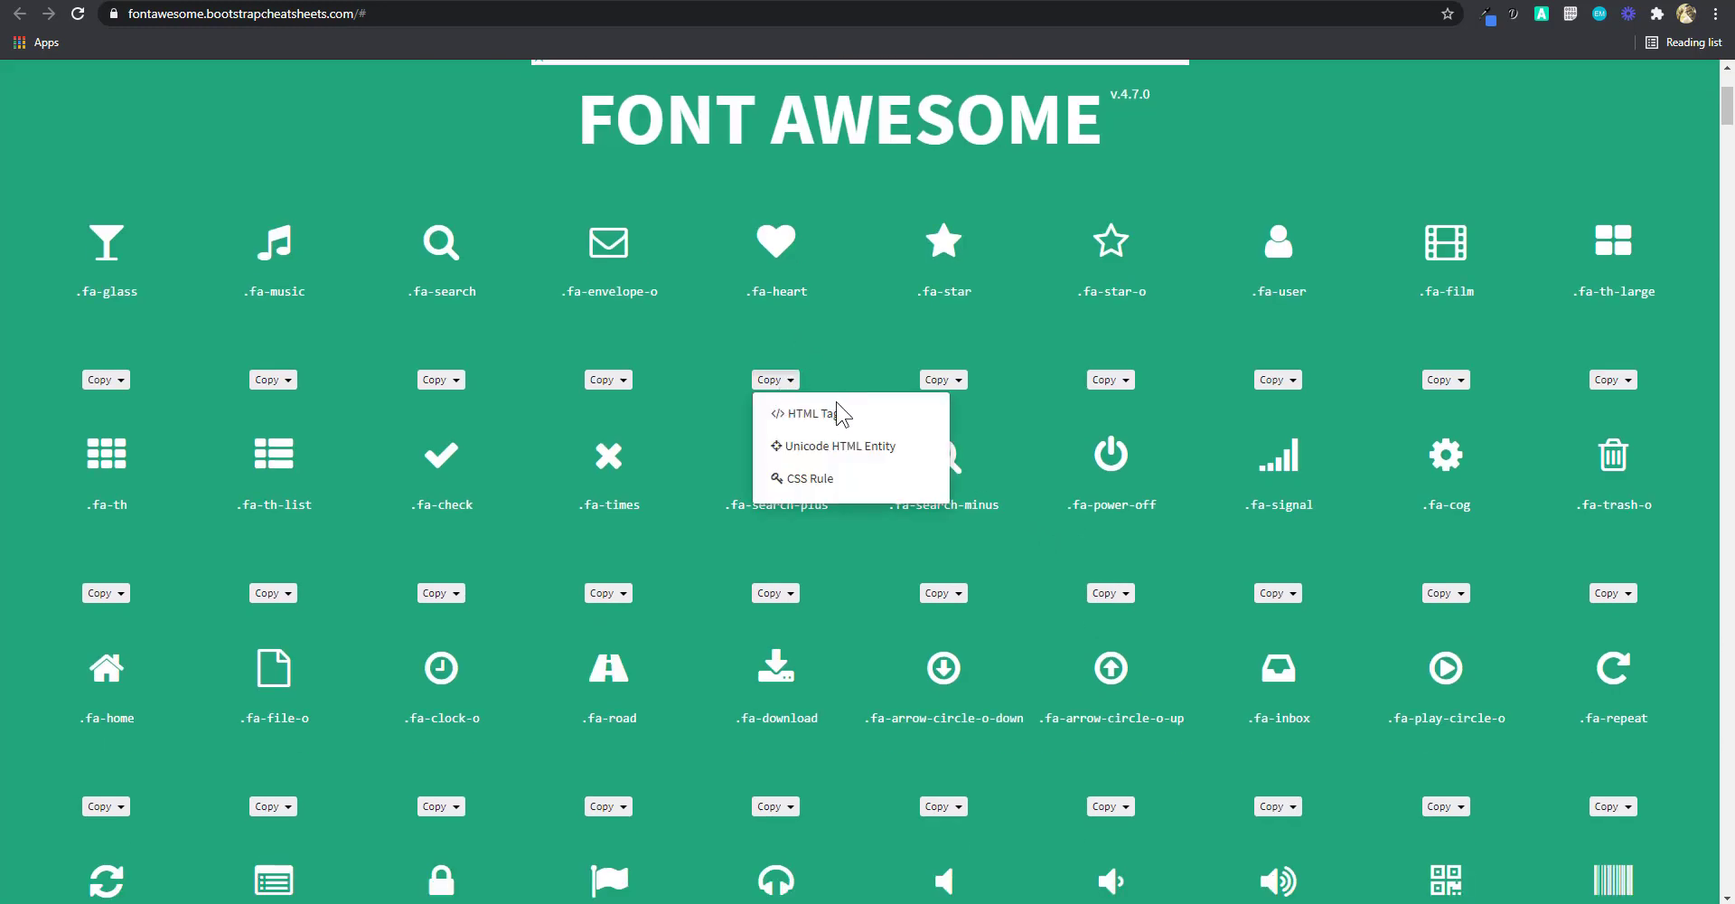
scroll(917, 248, "up", 3)
Back in the WordPress menu editor, insert <i class="fa fa-heart"></i> before the text of Sample Page's navigation label.
key("ctrl+shift+Tab")
scroll(658, 690, "down", 2)
left_click(466, 559)
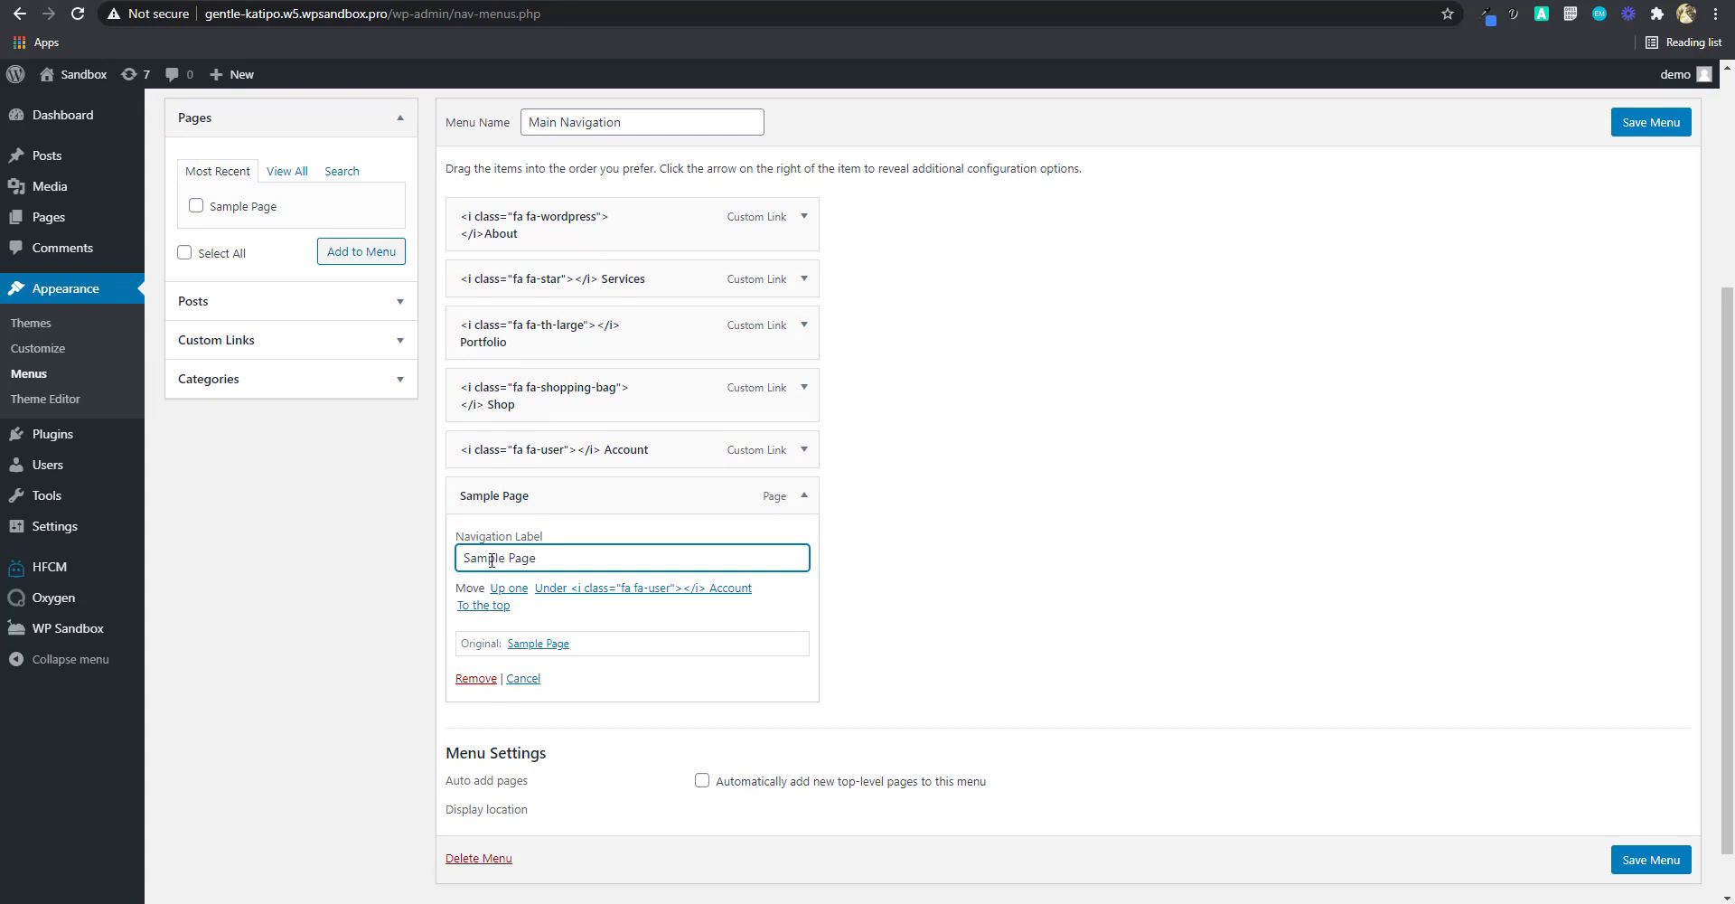
type("<i class=\"fa fa-heart\"></i>")
Save the Main Navigation menu and reload the sample page's frontend.
left_click(1660, 877)
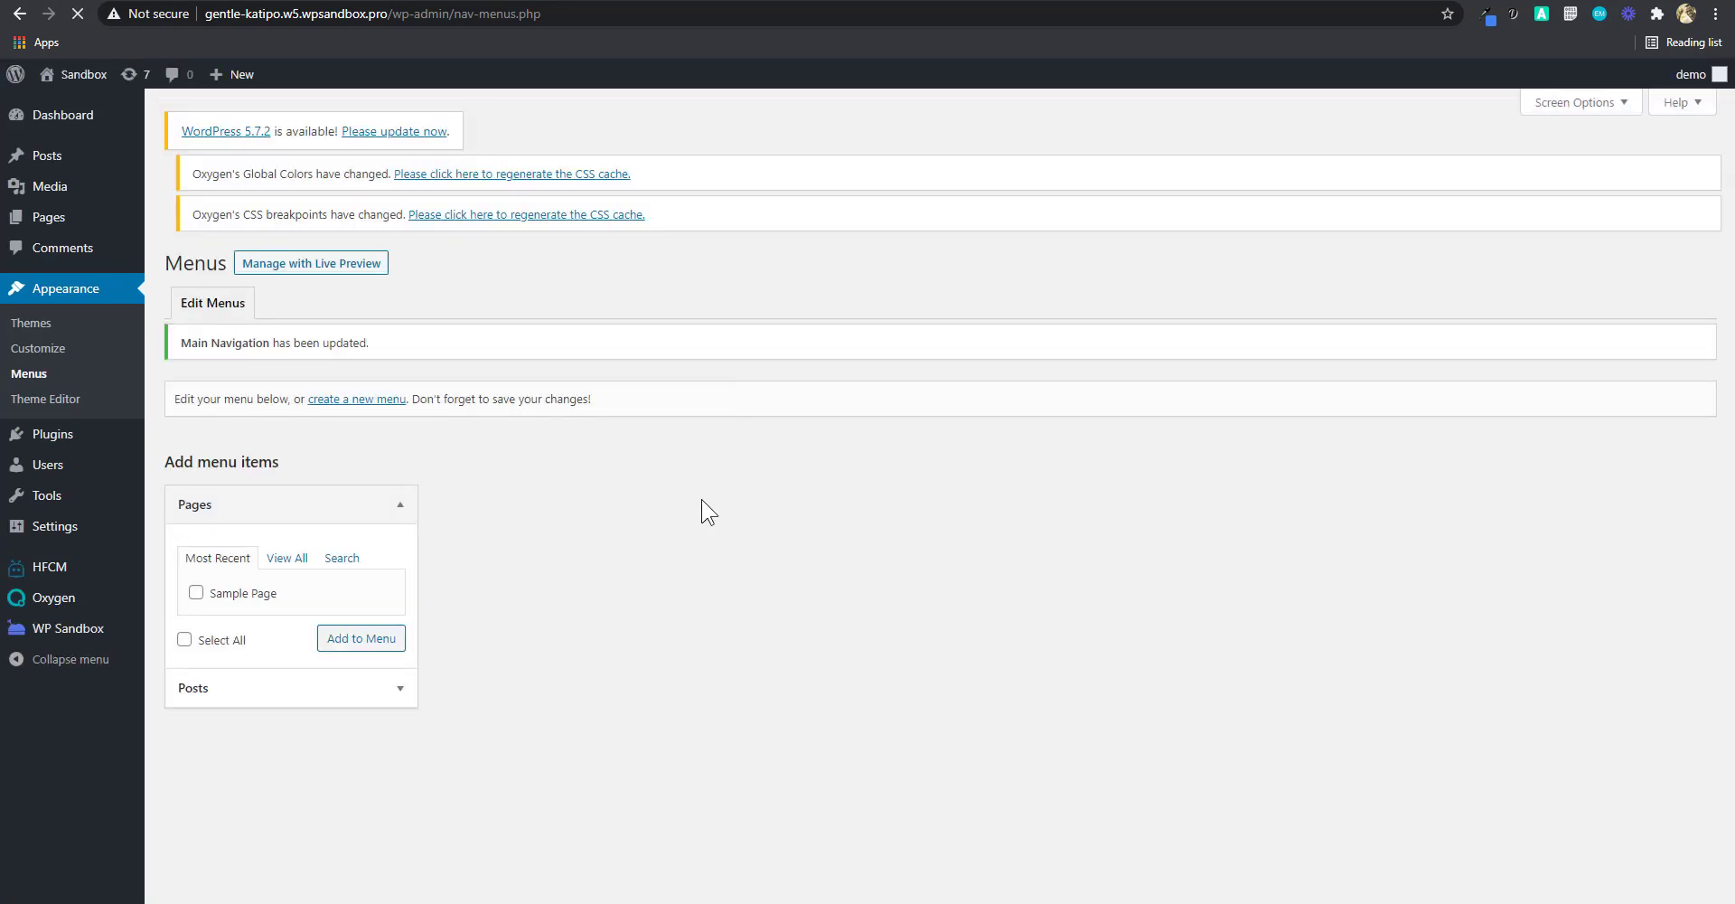
scroll(750, 673, "down", 2)
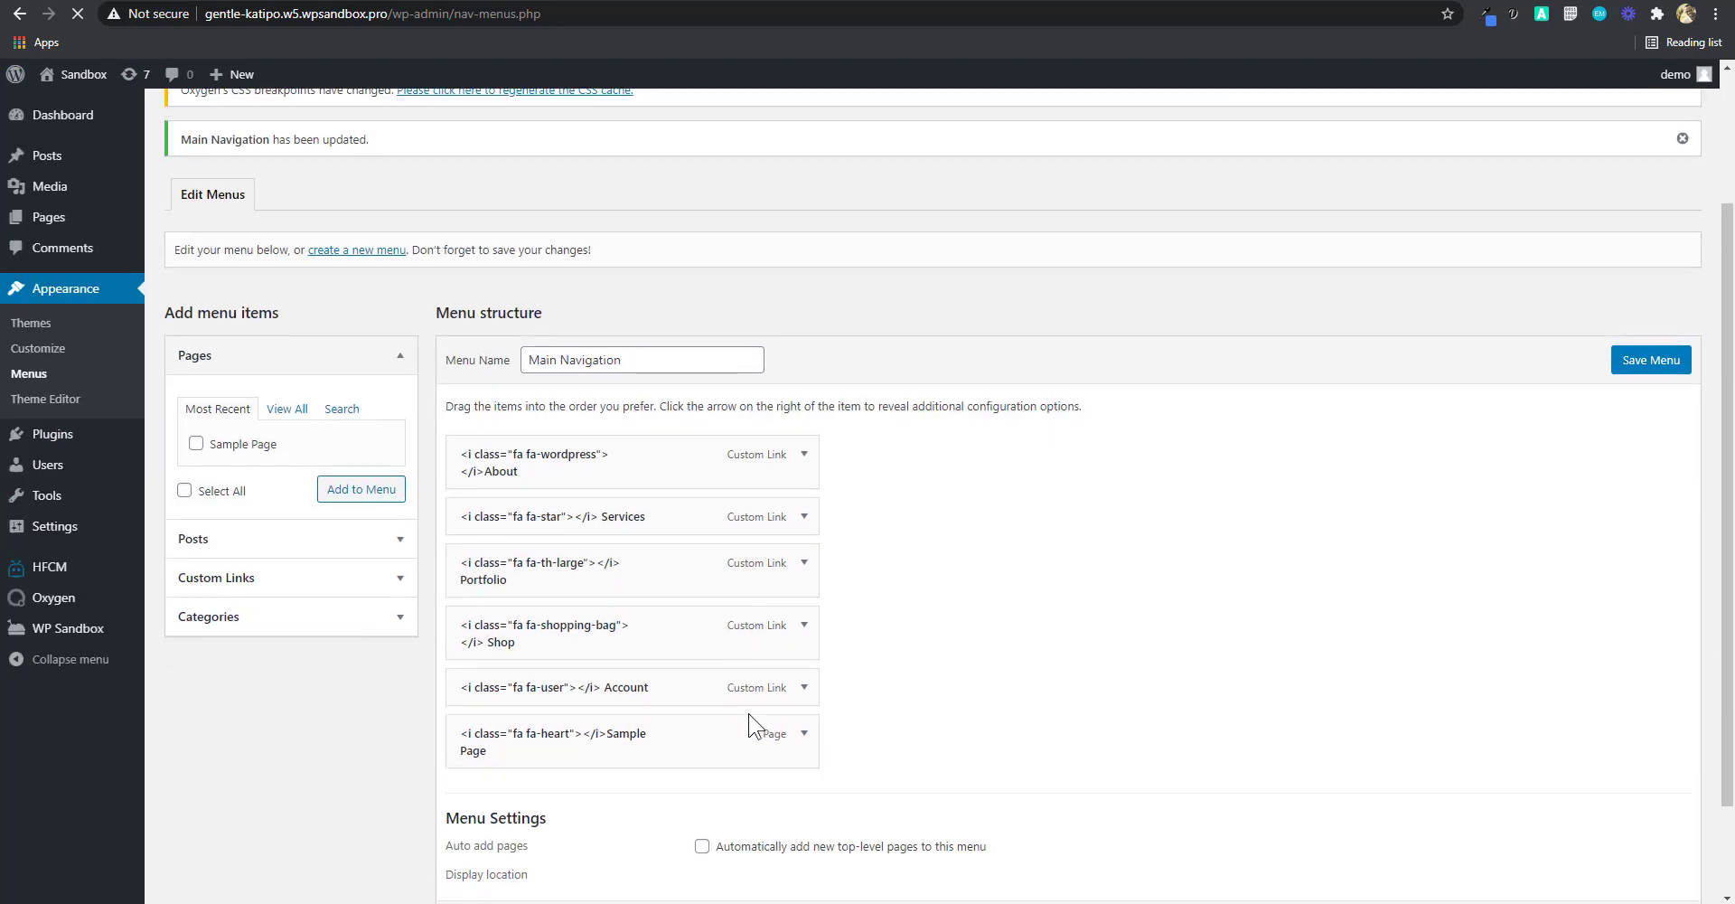
left_click(838, 4)
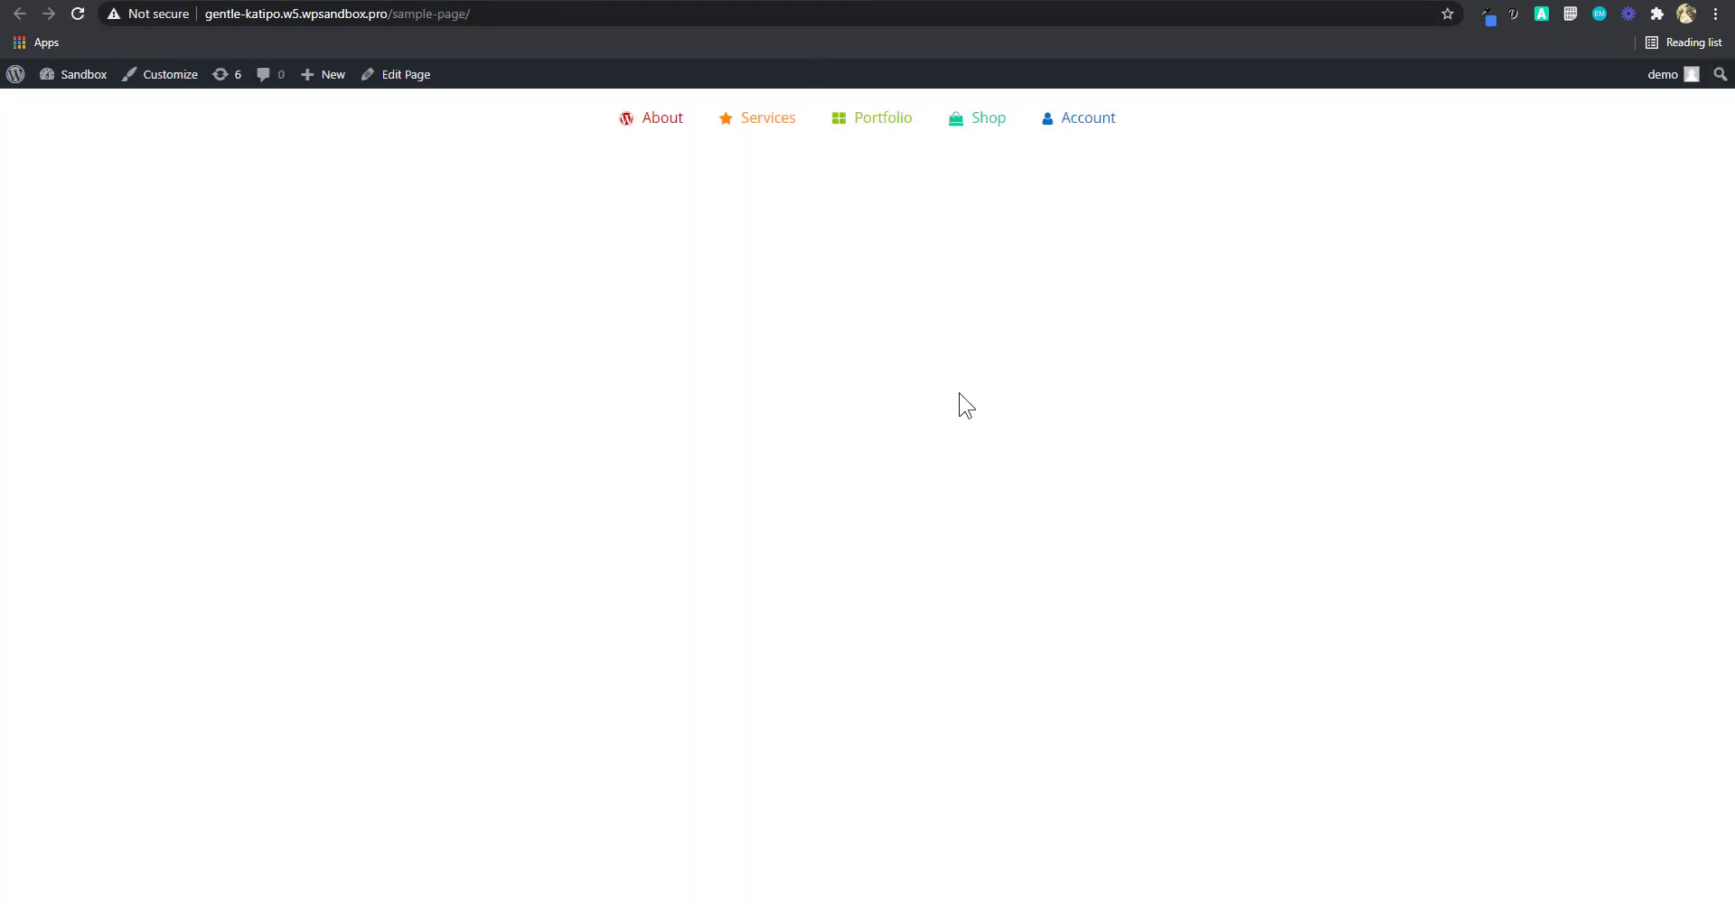
key("F5")
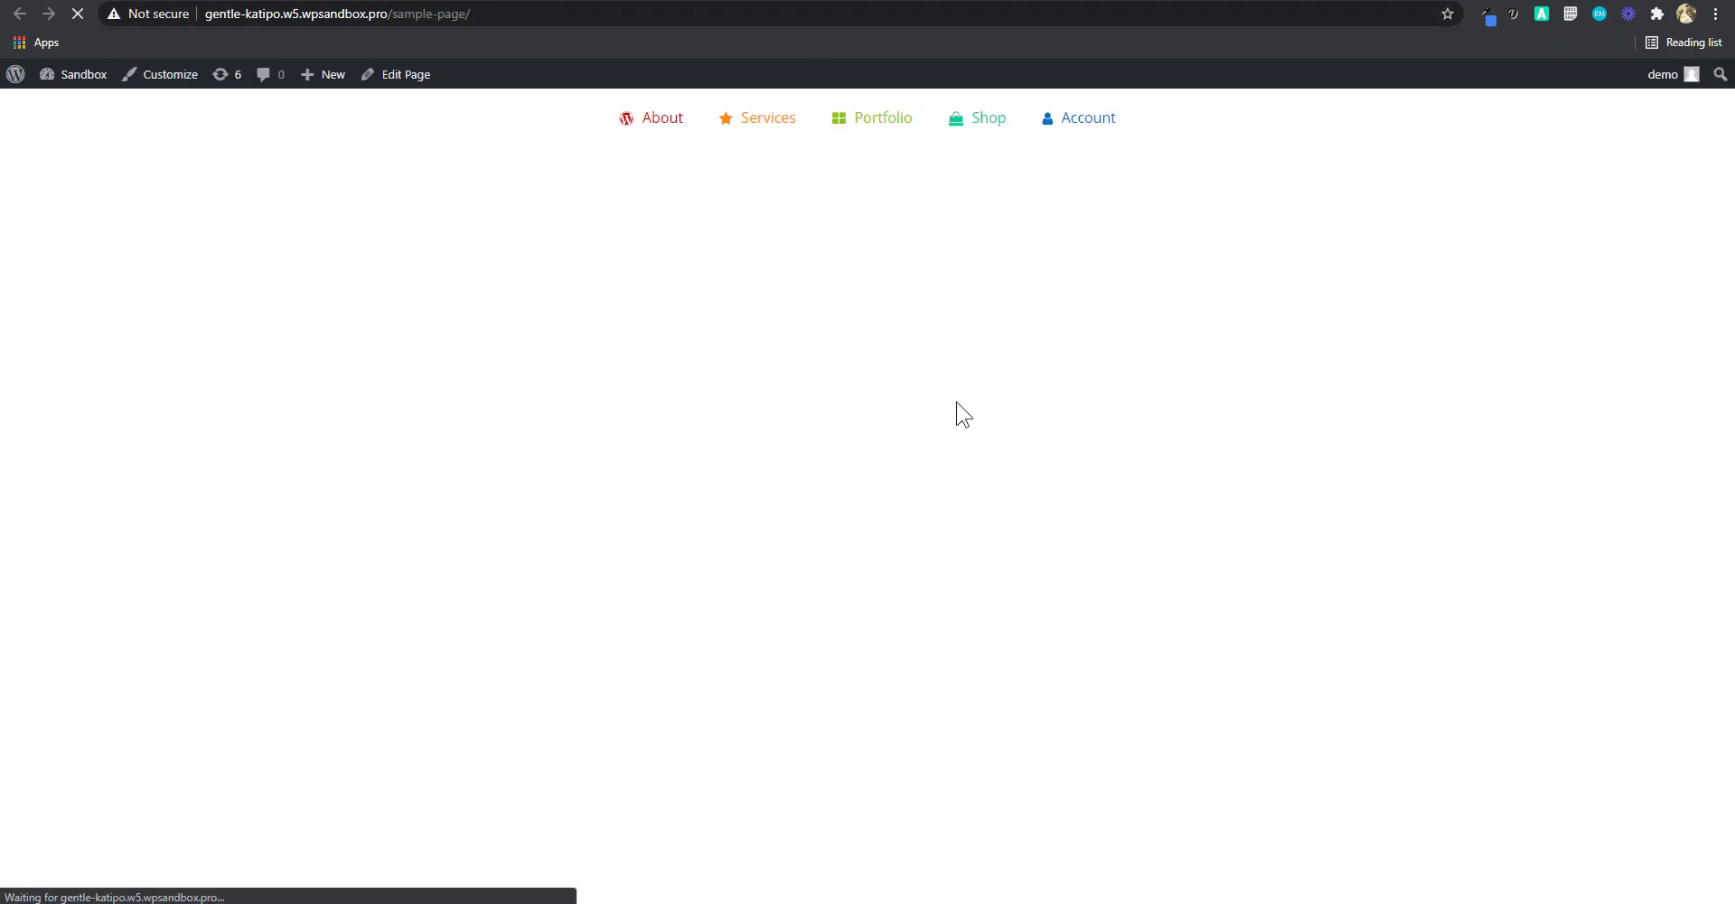